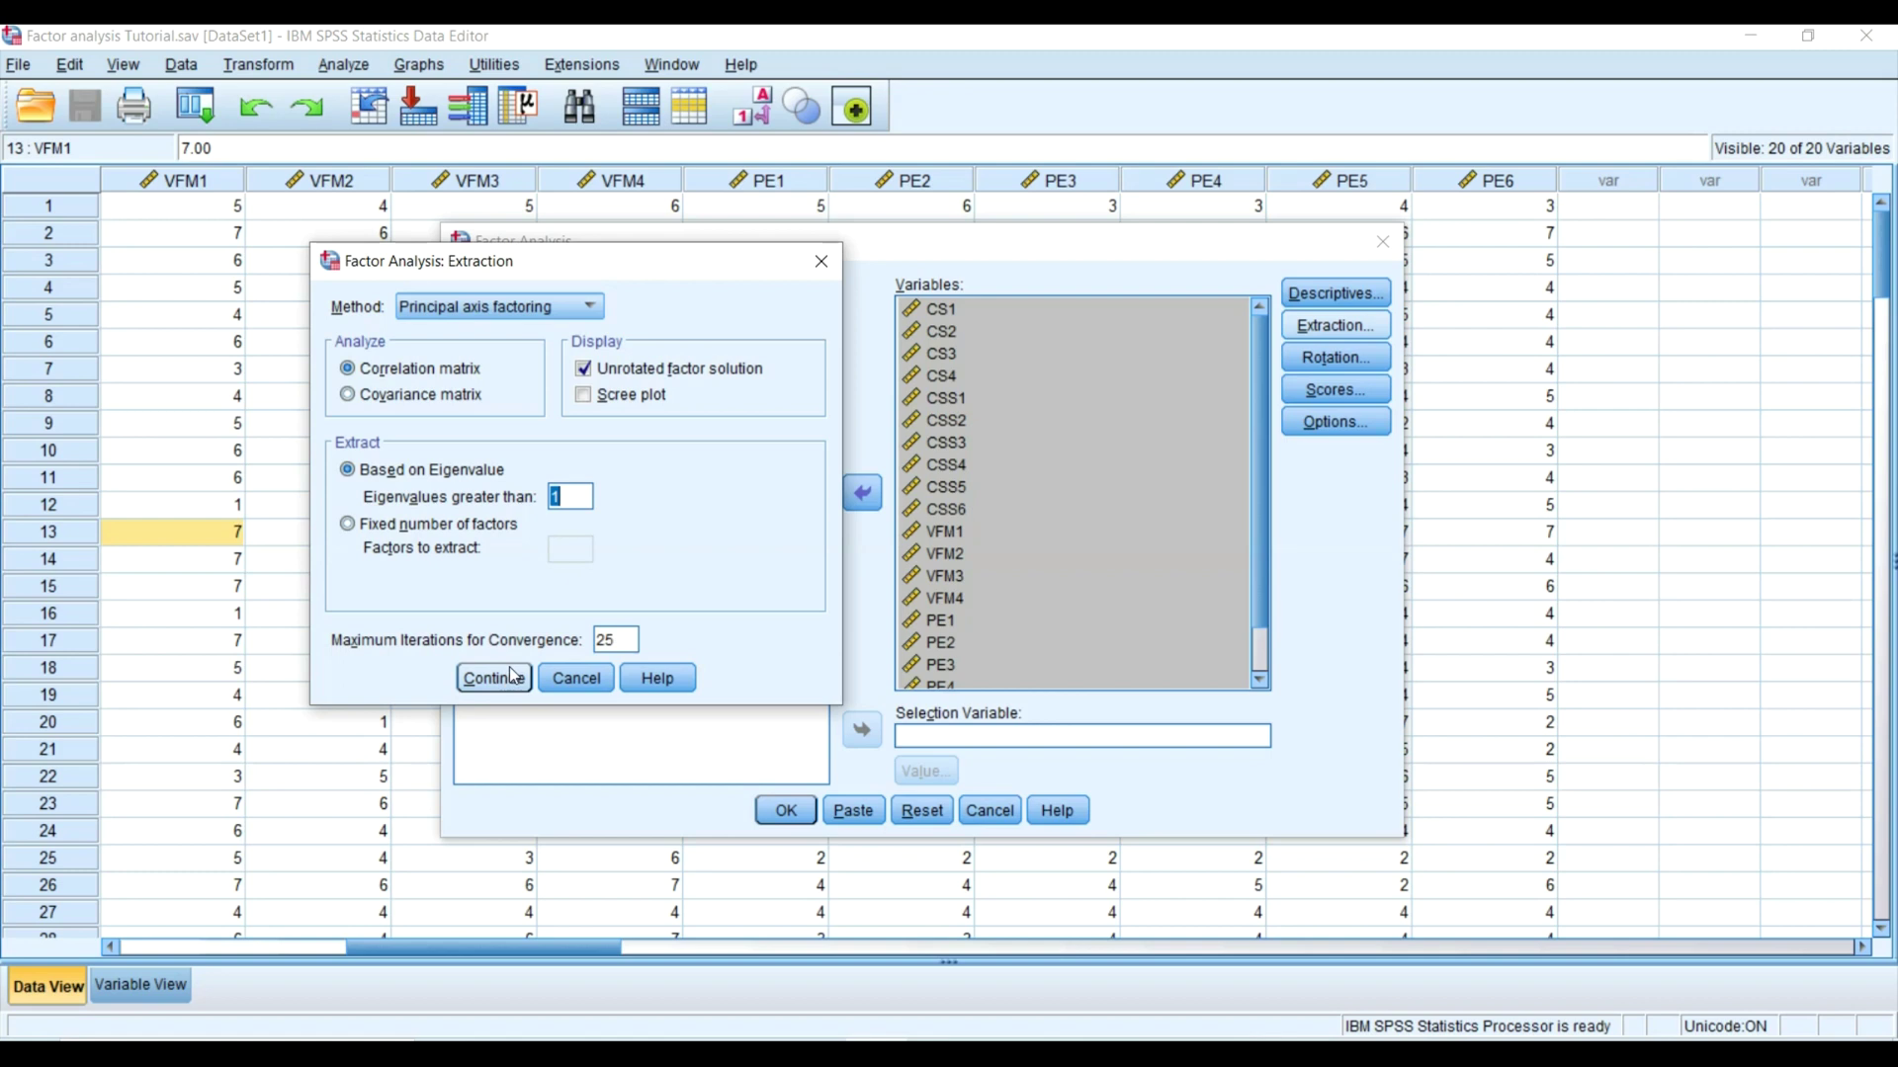
Accept the extraction settings with eigenvalues greater than 1 and choose Promax as the rotation method.
{"action": "left_click", "coordinate": [494, 679]}
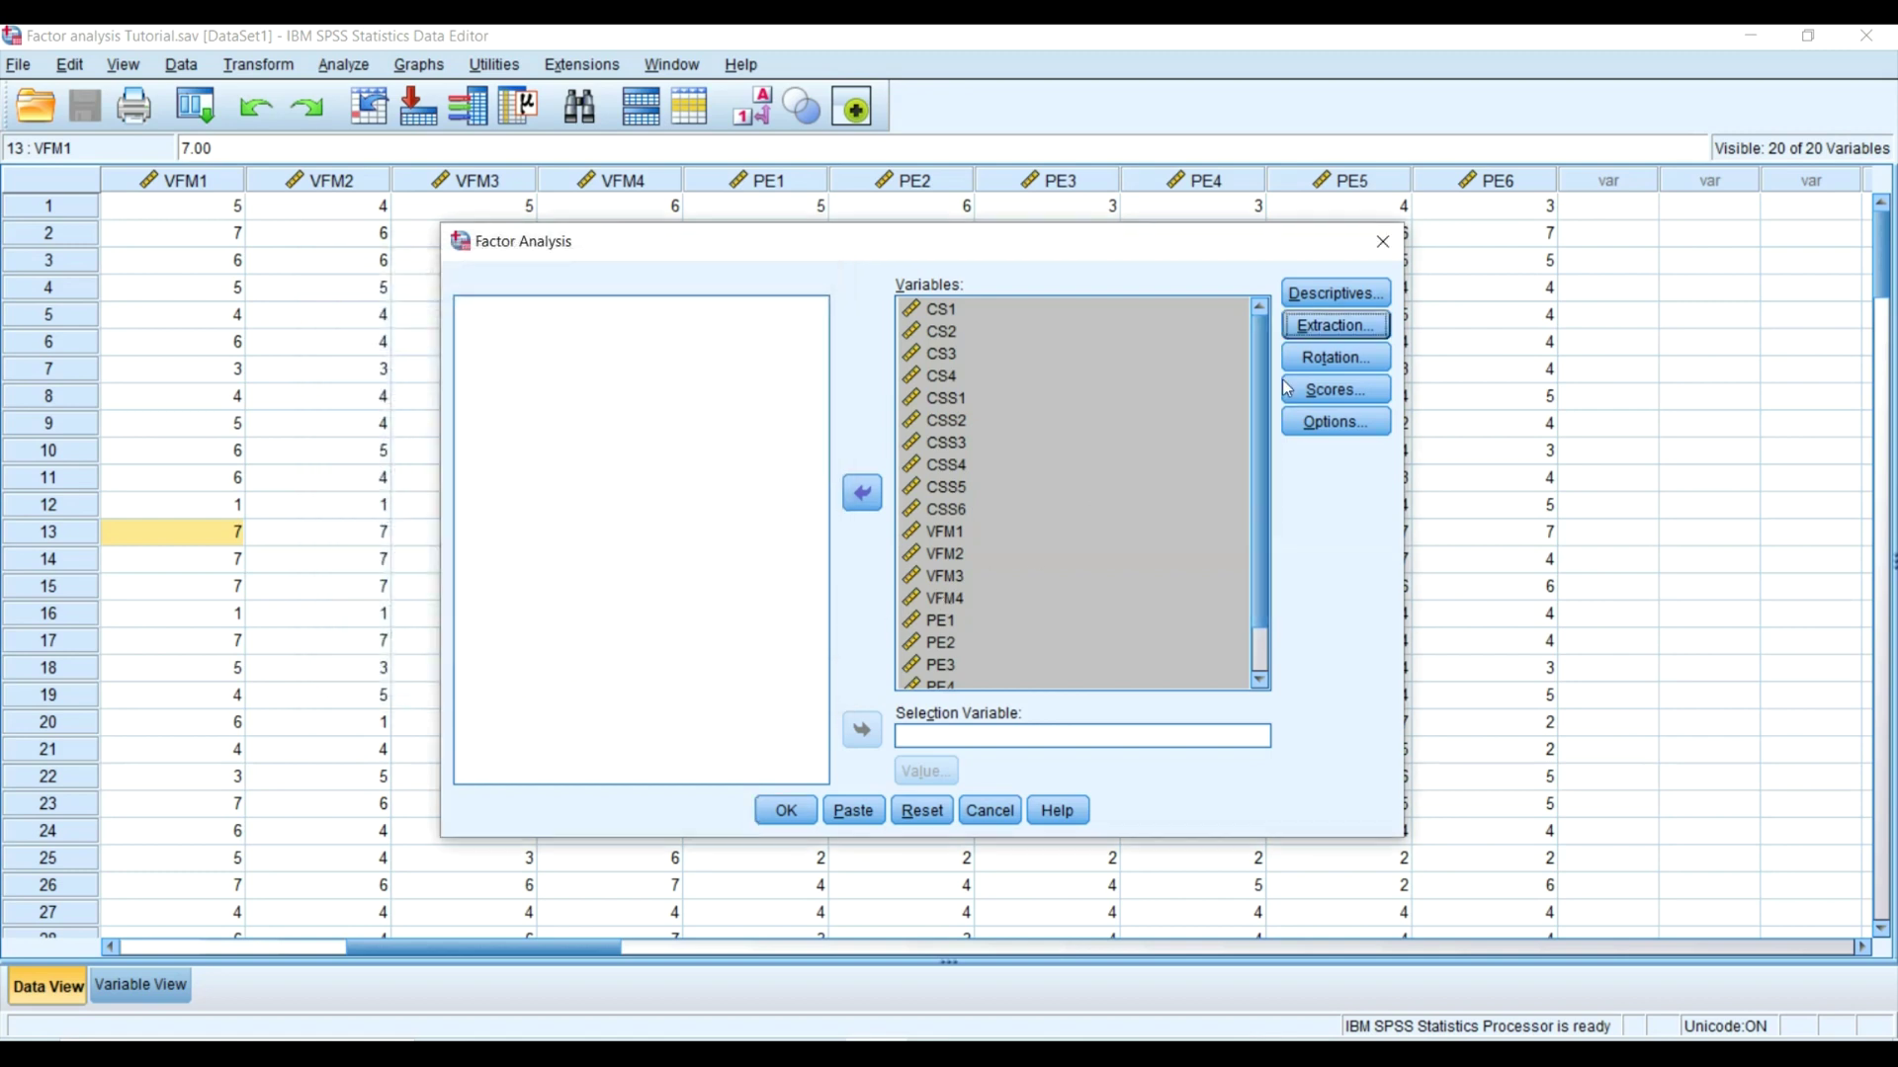
{"action": "left_click", "coordinate": [1317, 364]}
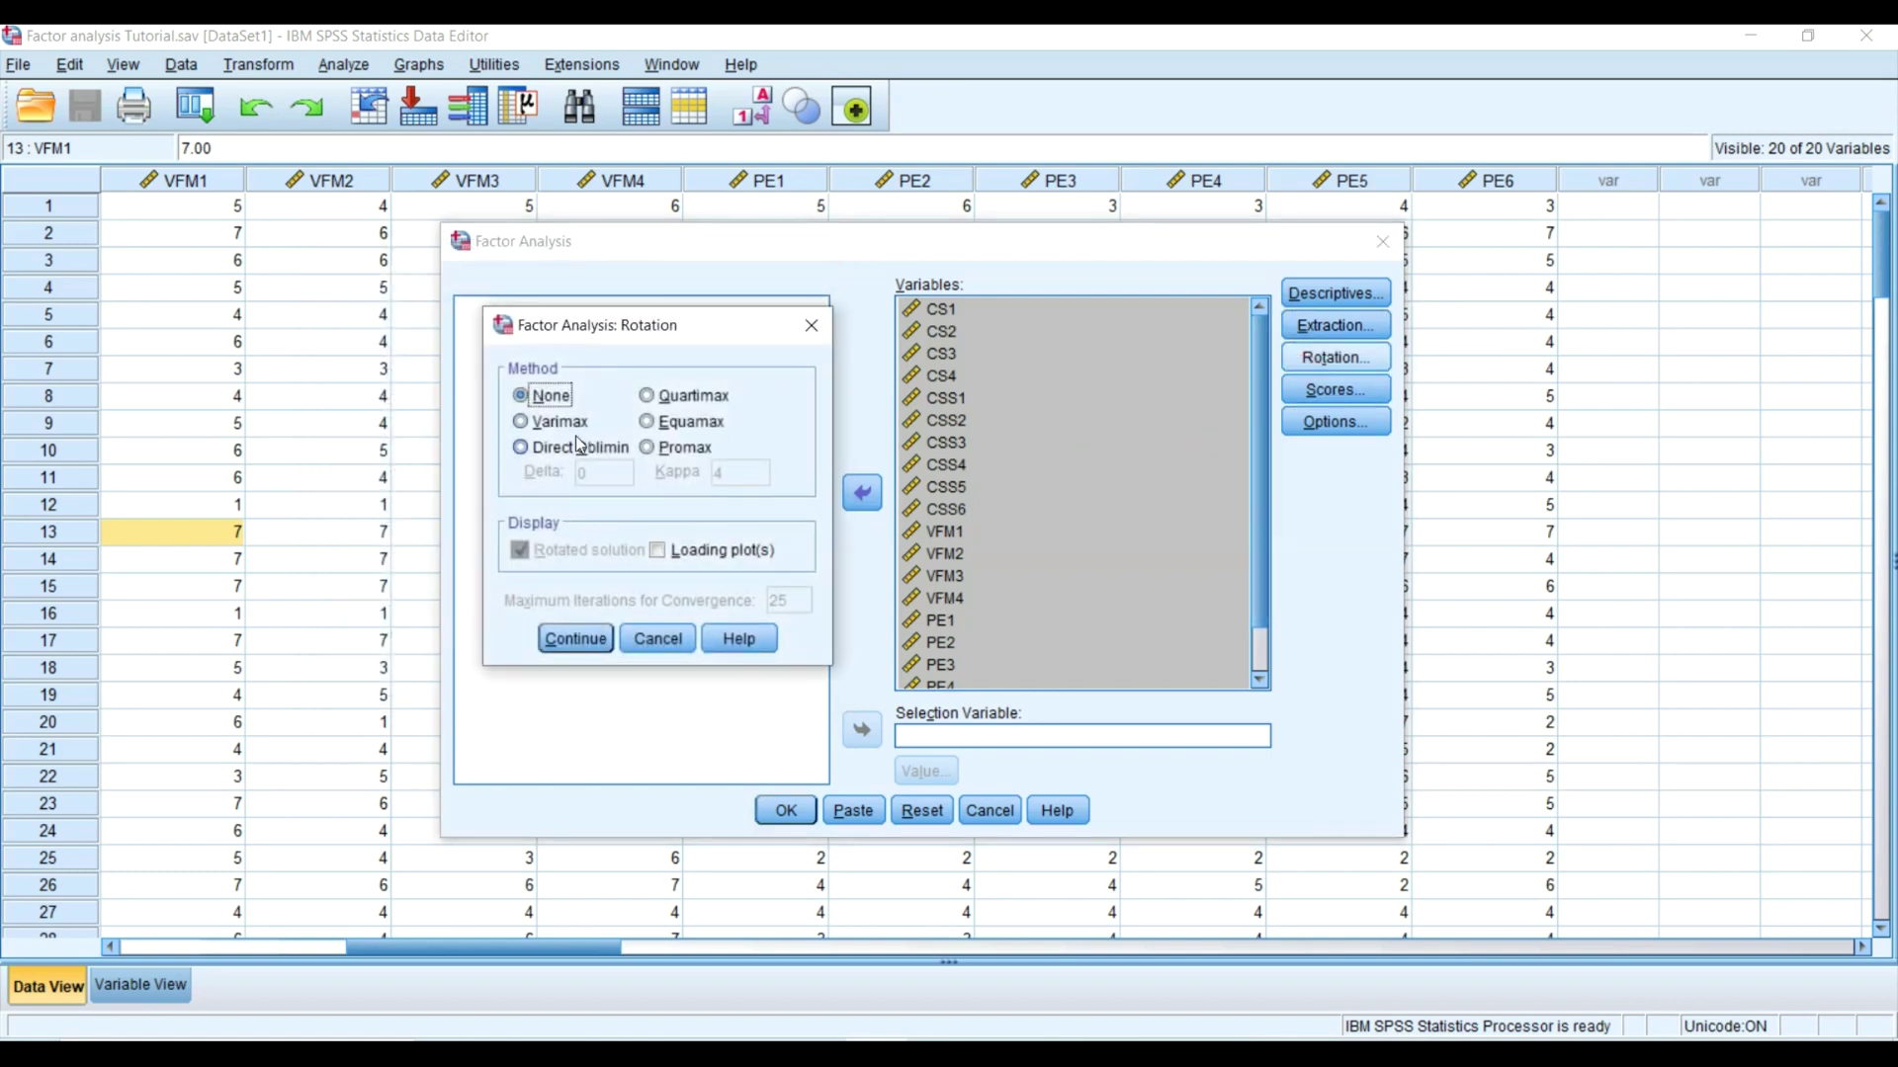
{"action": "left_click", "coordinate": [685, 448]}
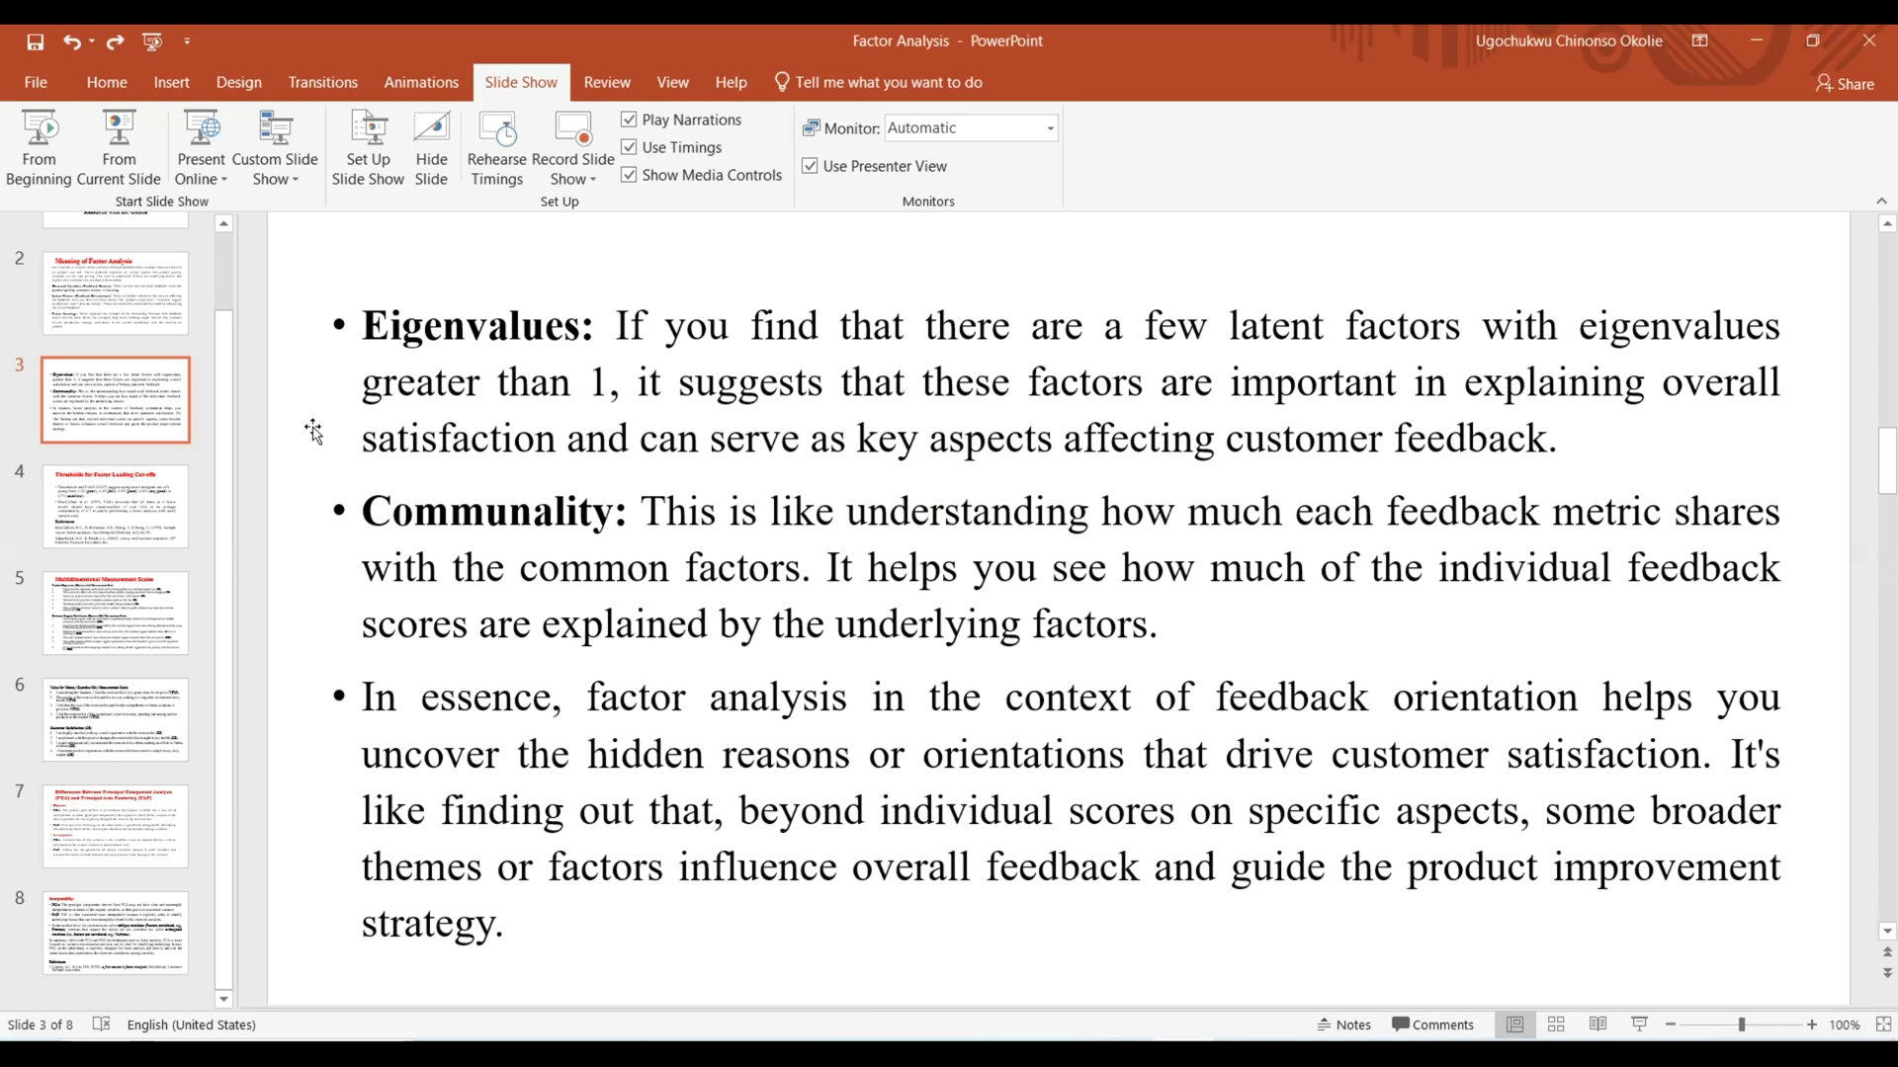
Switch to the PowerPoint presentation and review slides 7 and 8 on PCA versus PAF, marking the passage on oblique rotations and Promax.
{"action": "left_click", "coordinate": [115, 840]}
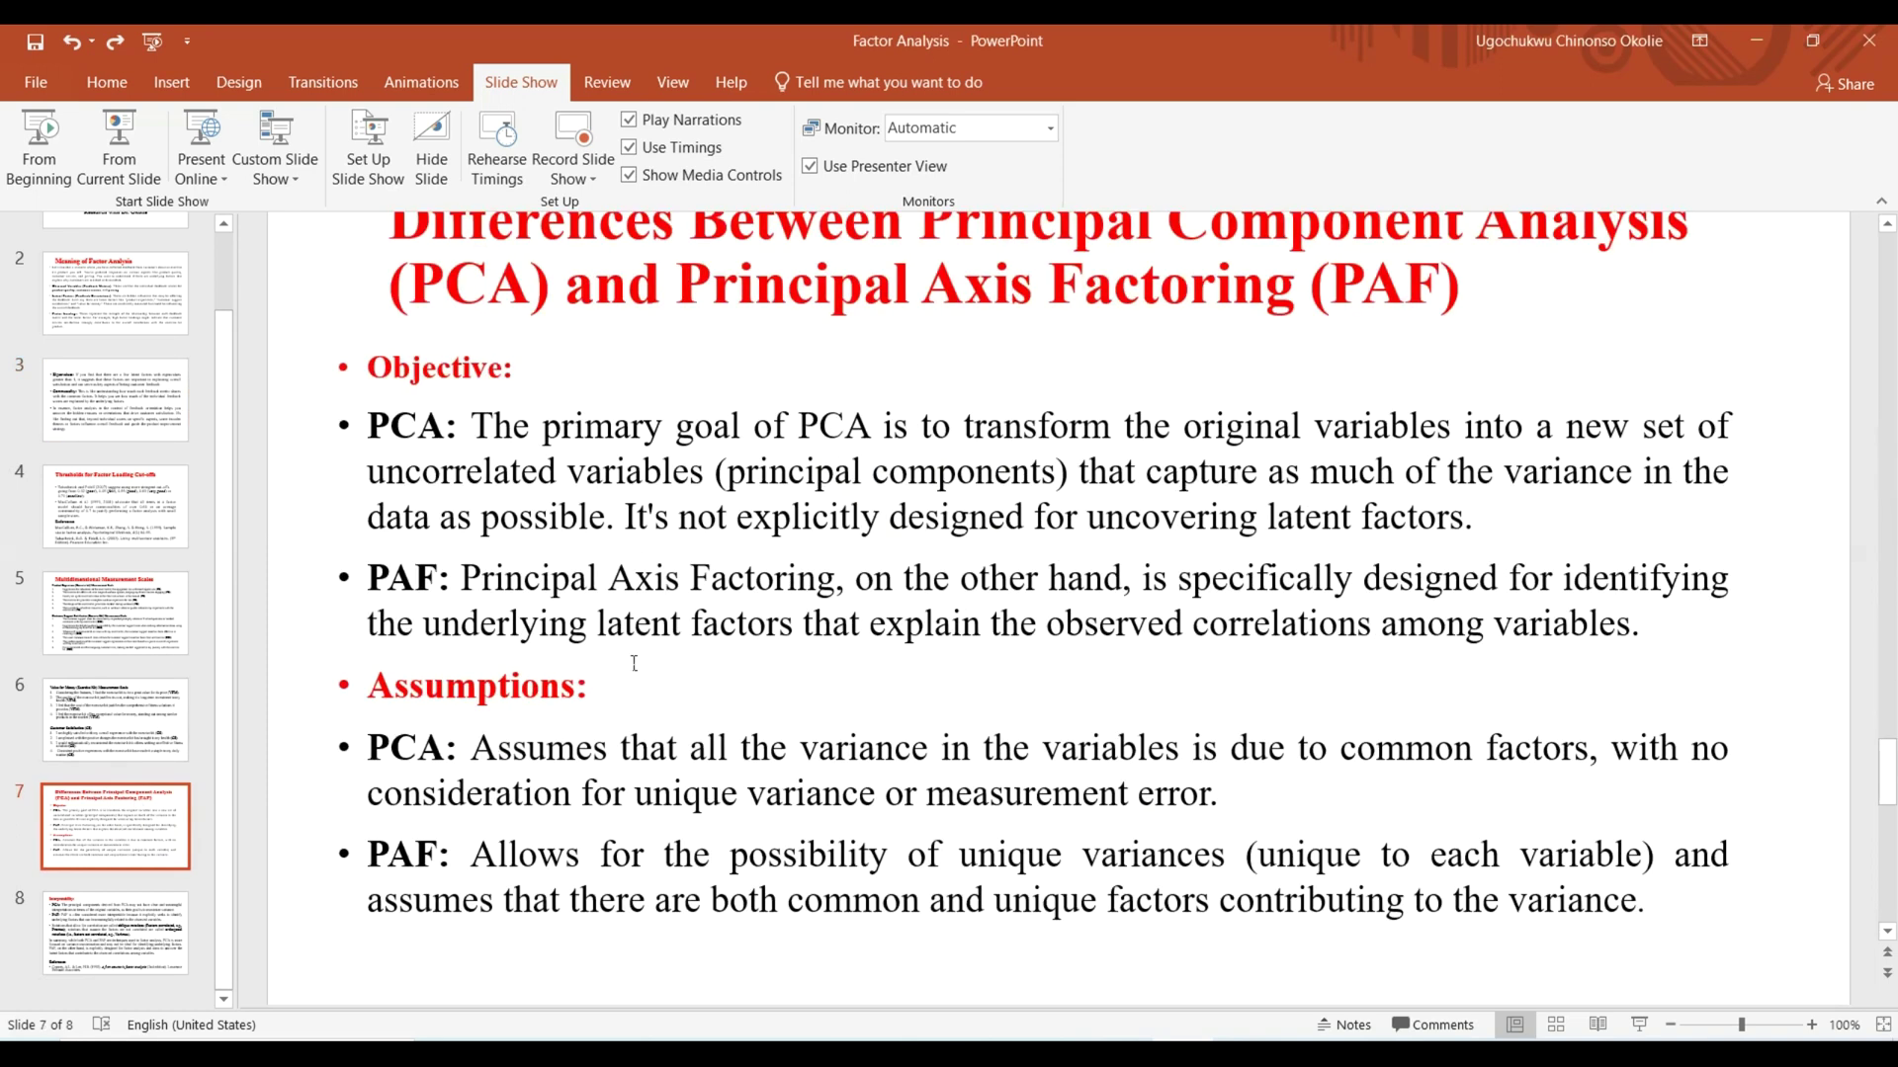
{"action": "left_click", "coordinate": [106, 917]}
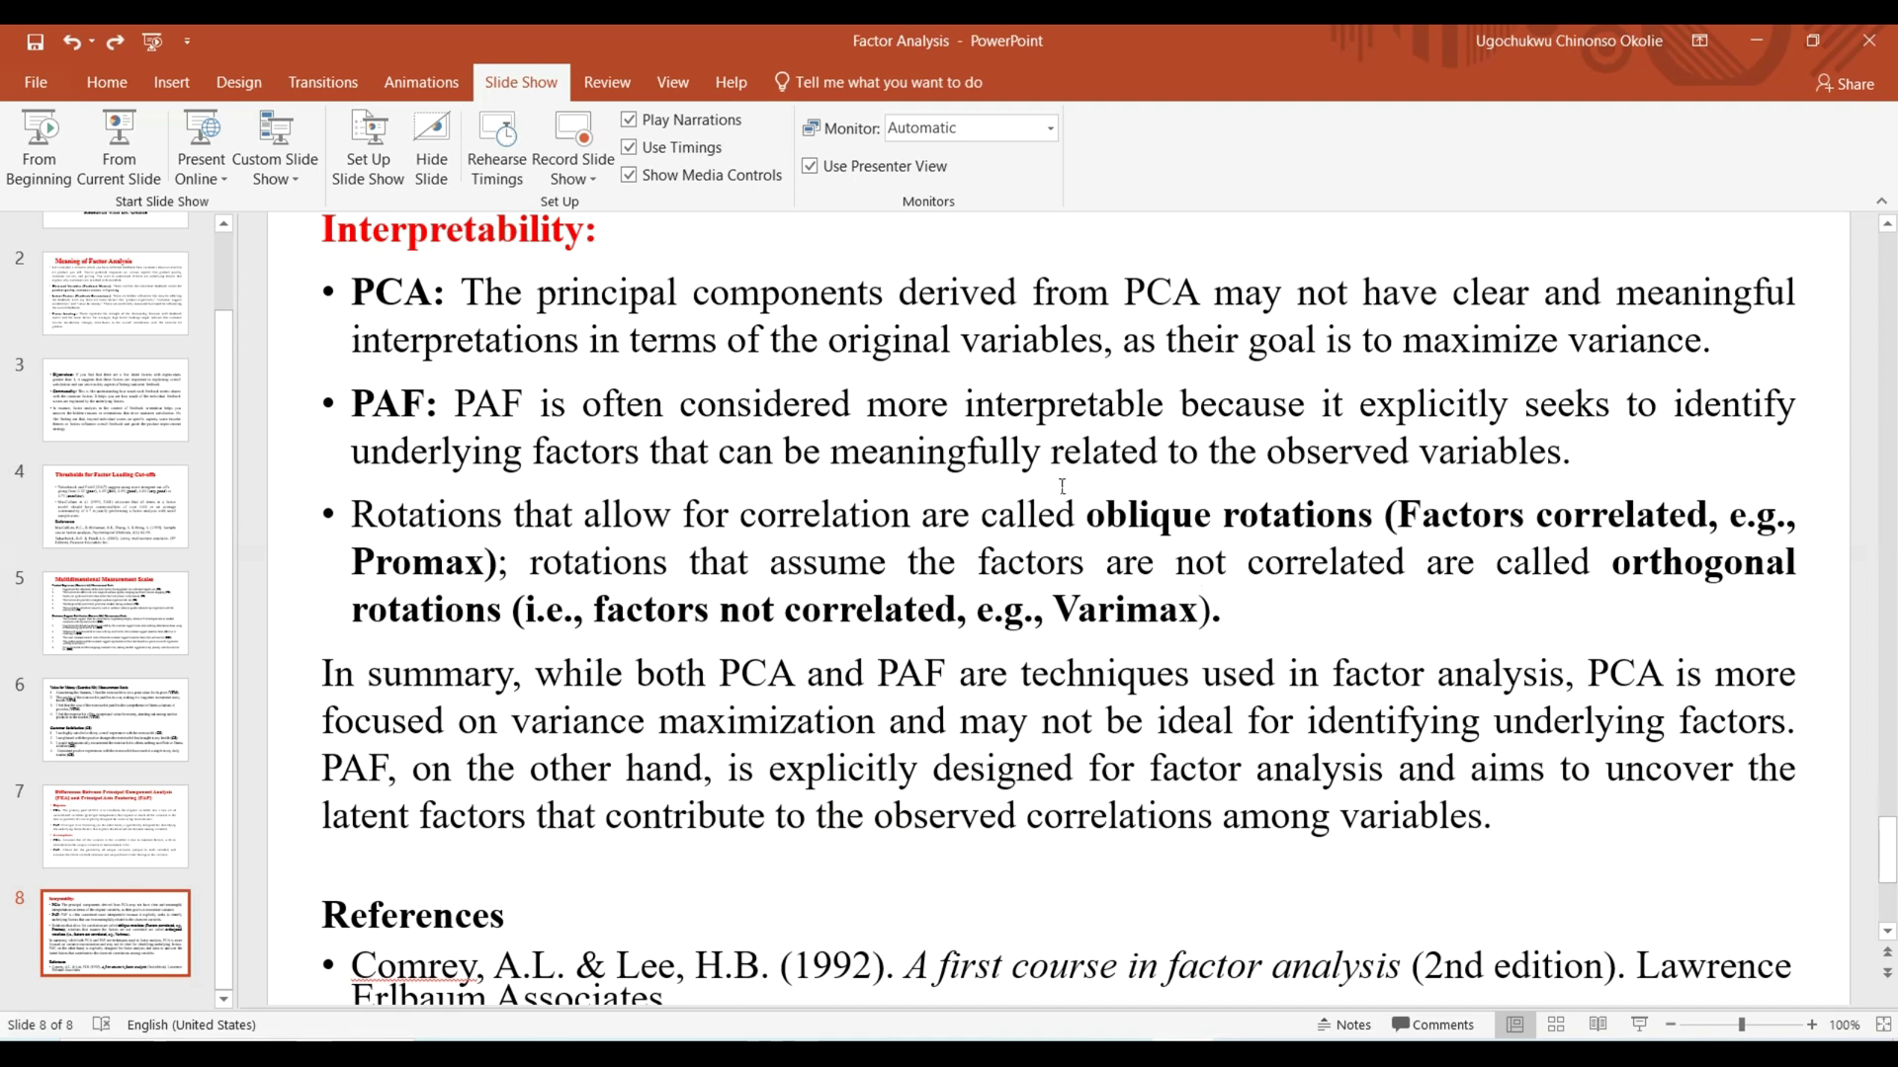
{"action": "left_click_drag", "start_coordinate": [1087, 515], "coordinate": [1382, 515]}
{"action": "left_click_drag", "start_coordinate": [1520, 497], "coordinate": [1757, 515]}
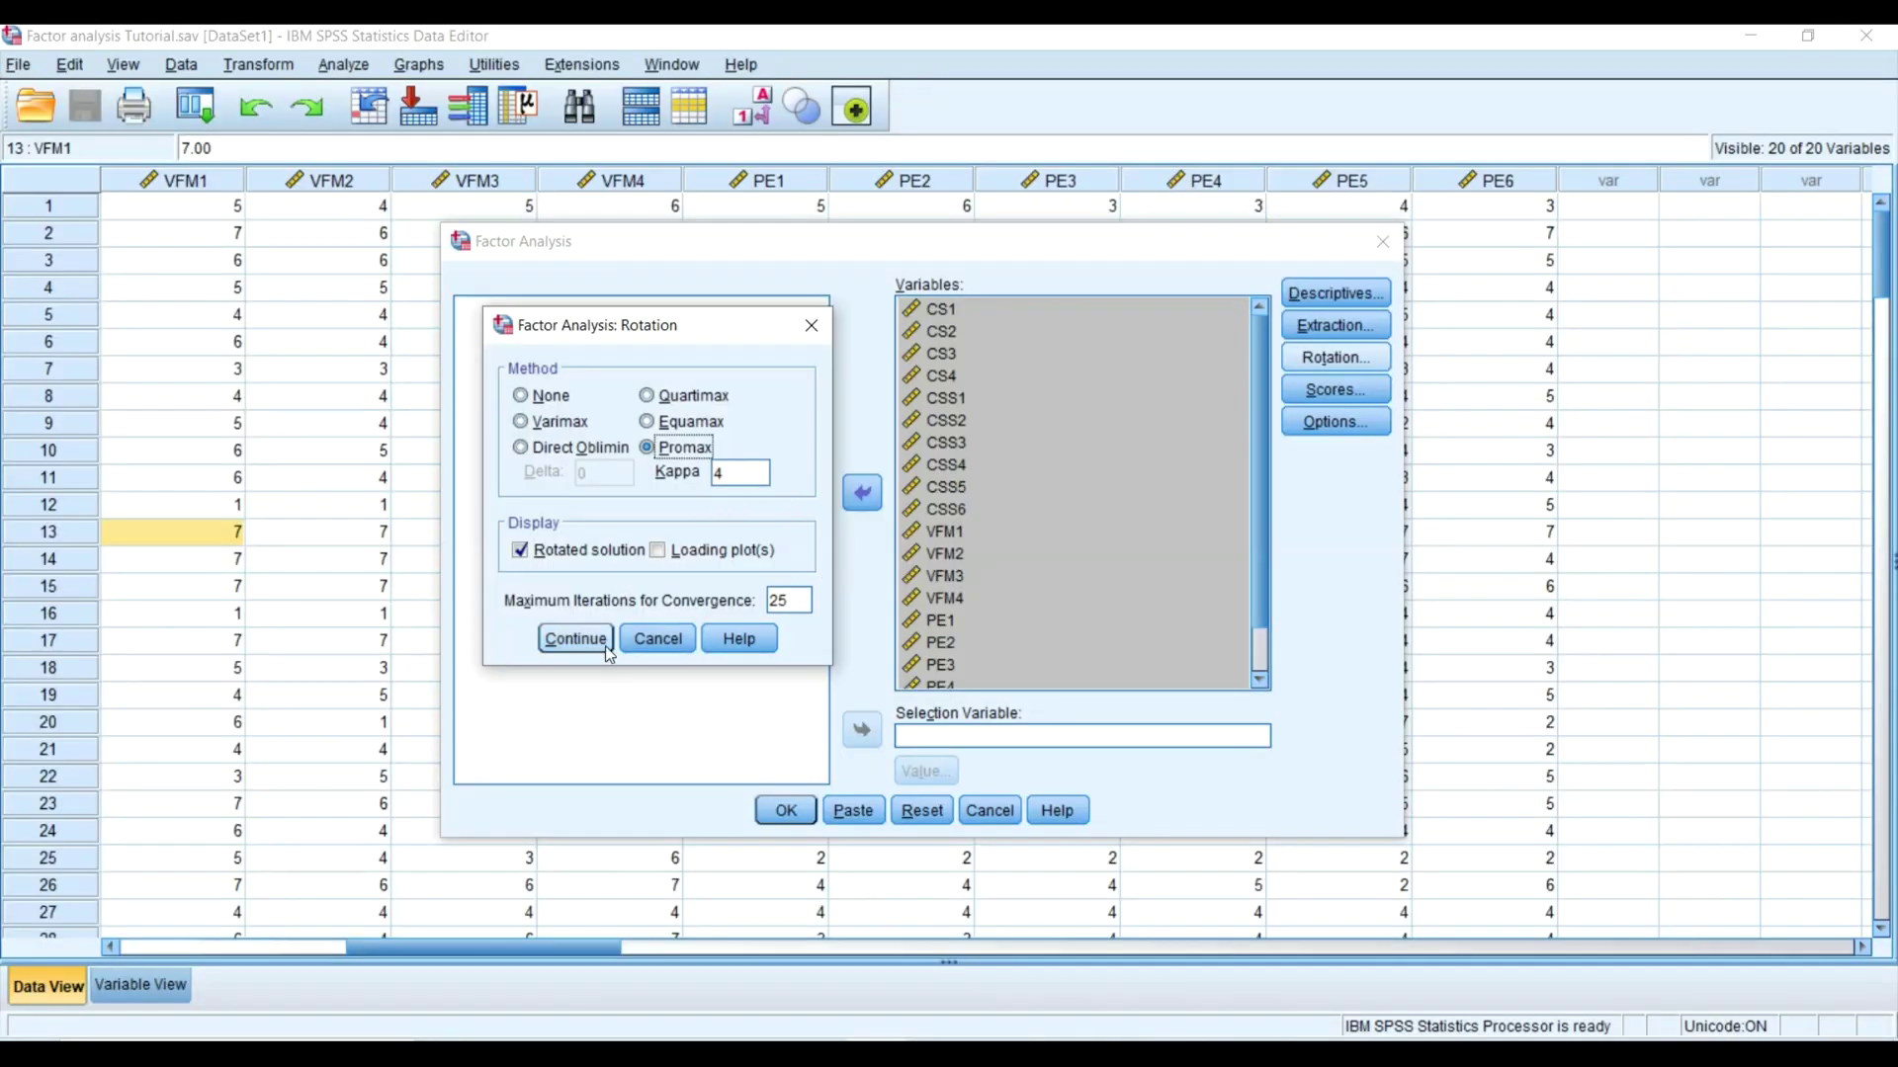
Confirm the Promax rotation in SPSS, and set the coefficient display to sorted by size with small coefficients suppressed.
{"action": "left_click", "coordinate": [587, 643]}
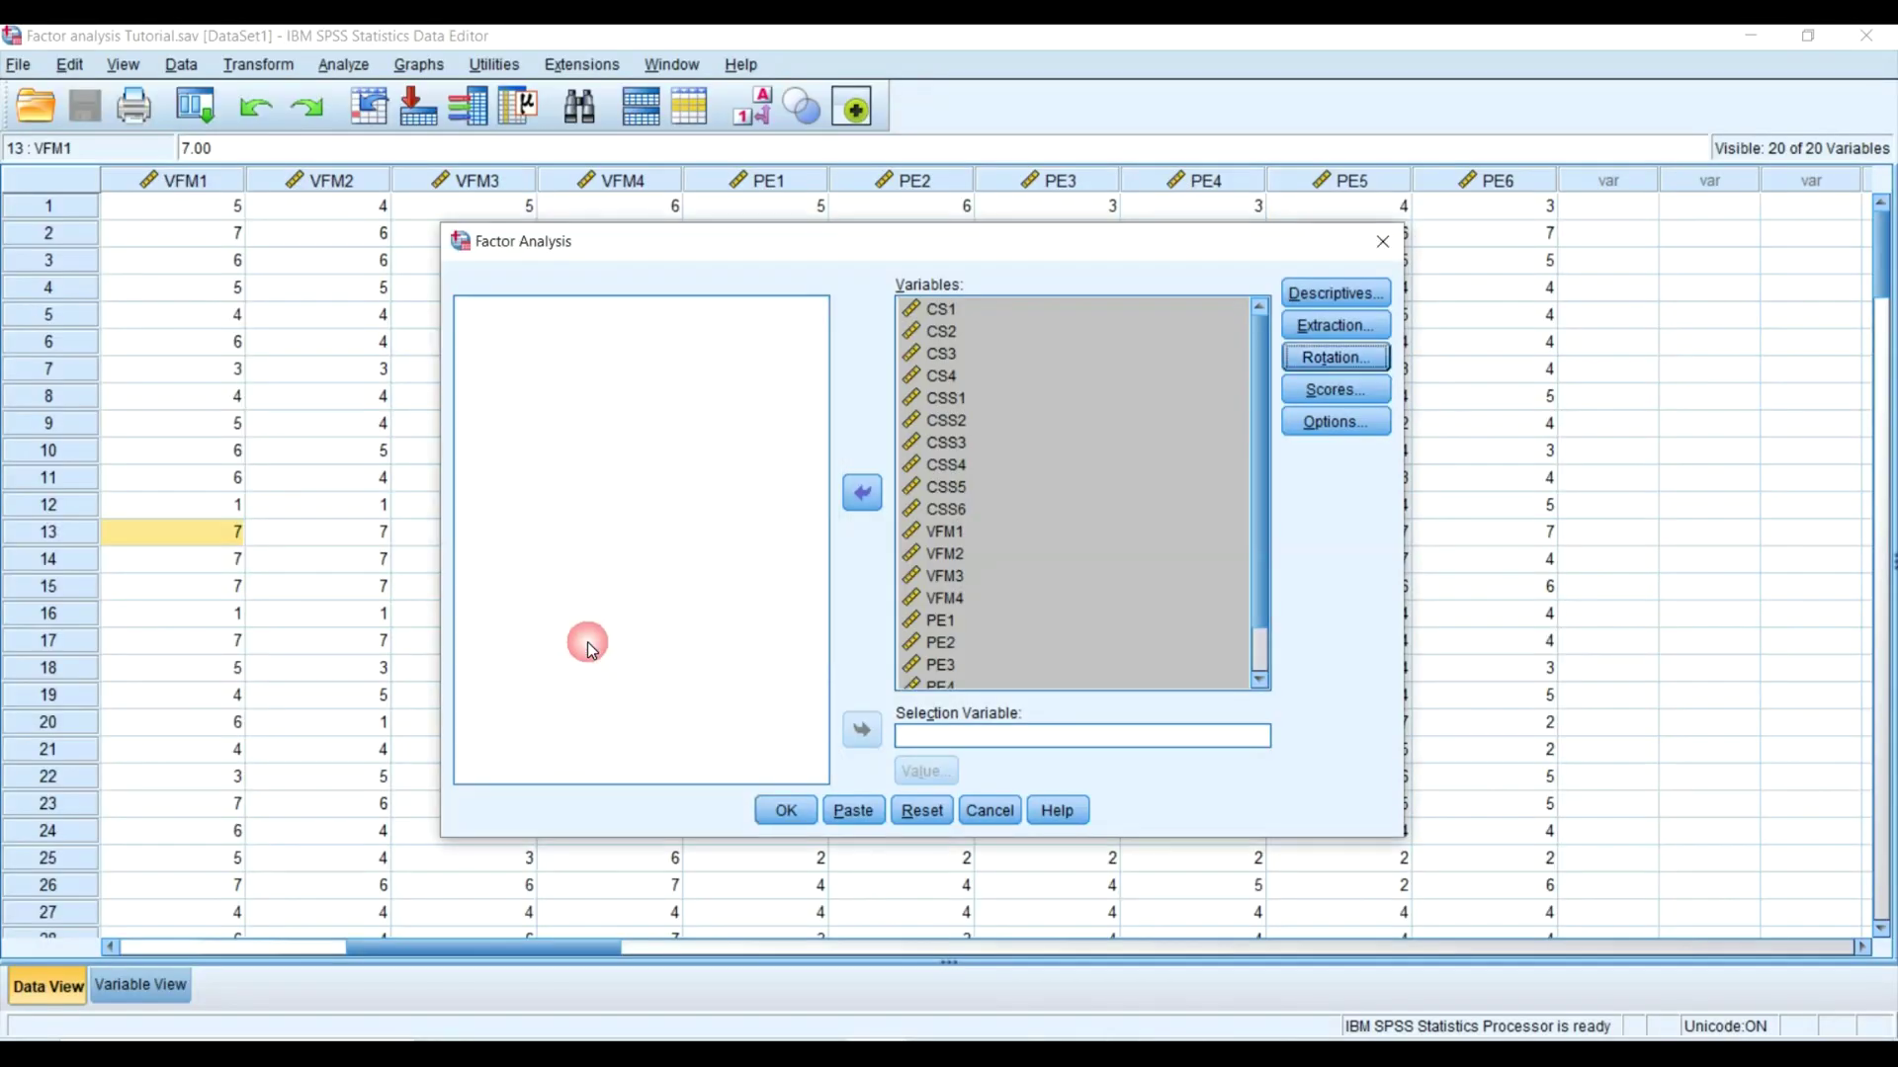
{"action": "left_click", "coordinate": [1340, 426]}
{"action": "left_click", "coordinate": [890, 568]}
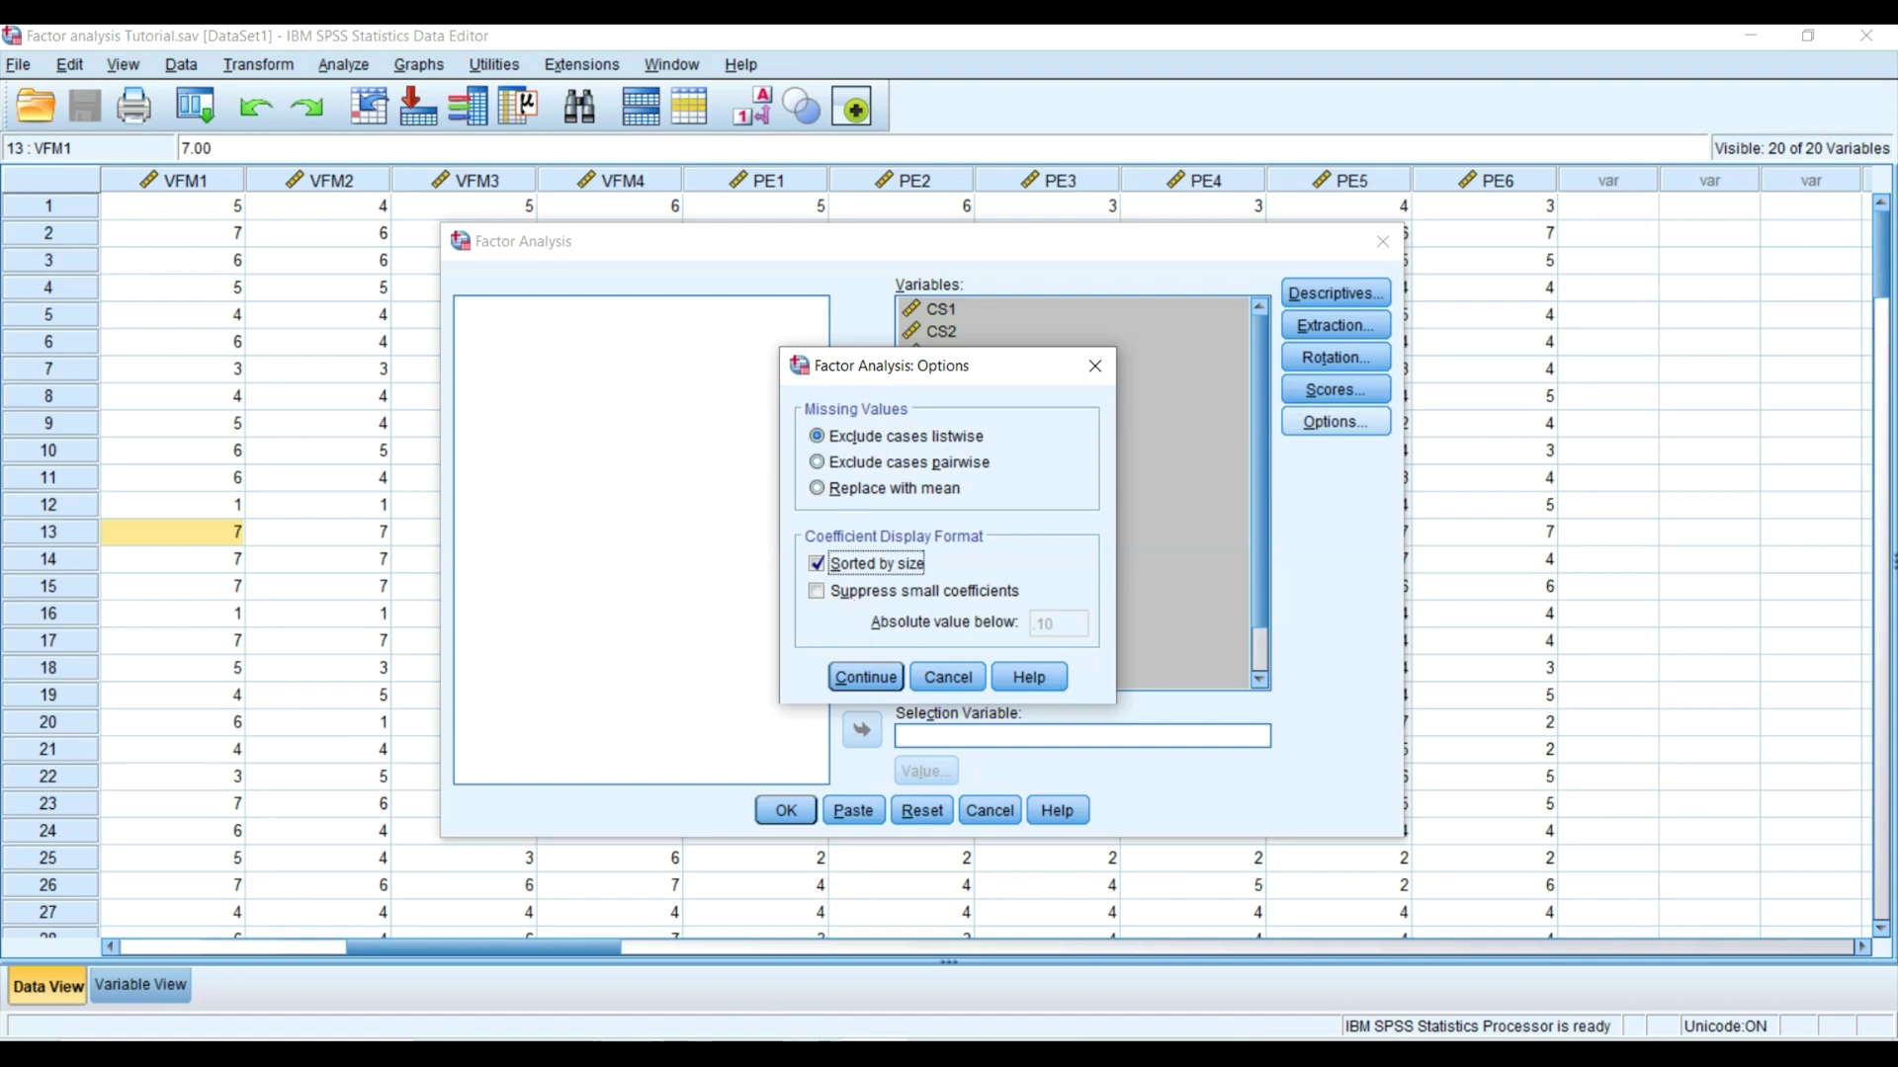
{"action": "left_click", "coordinate": [916, 598]}
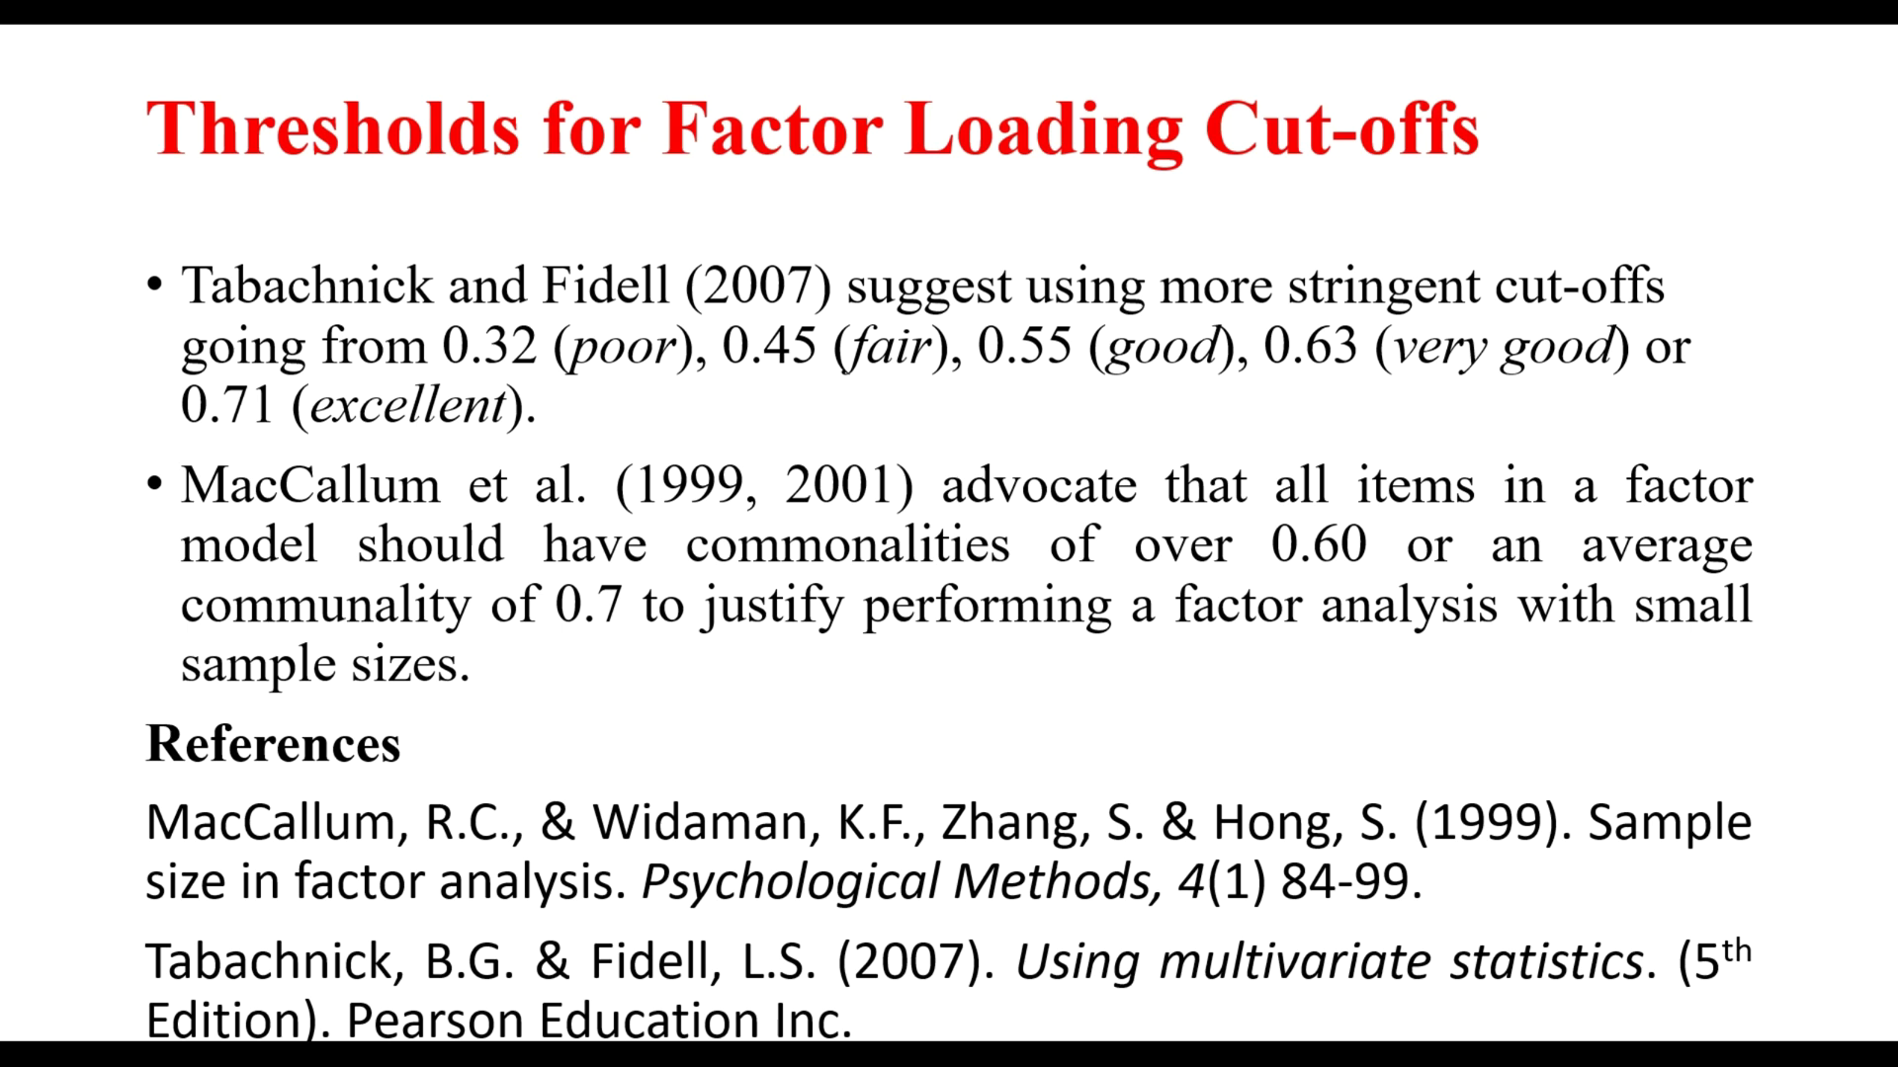
{"action": "key", "text": "Escape"}
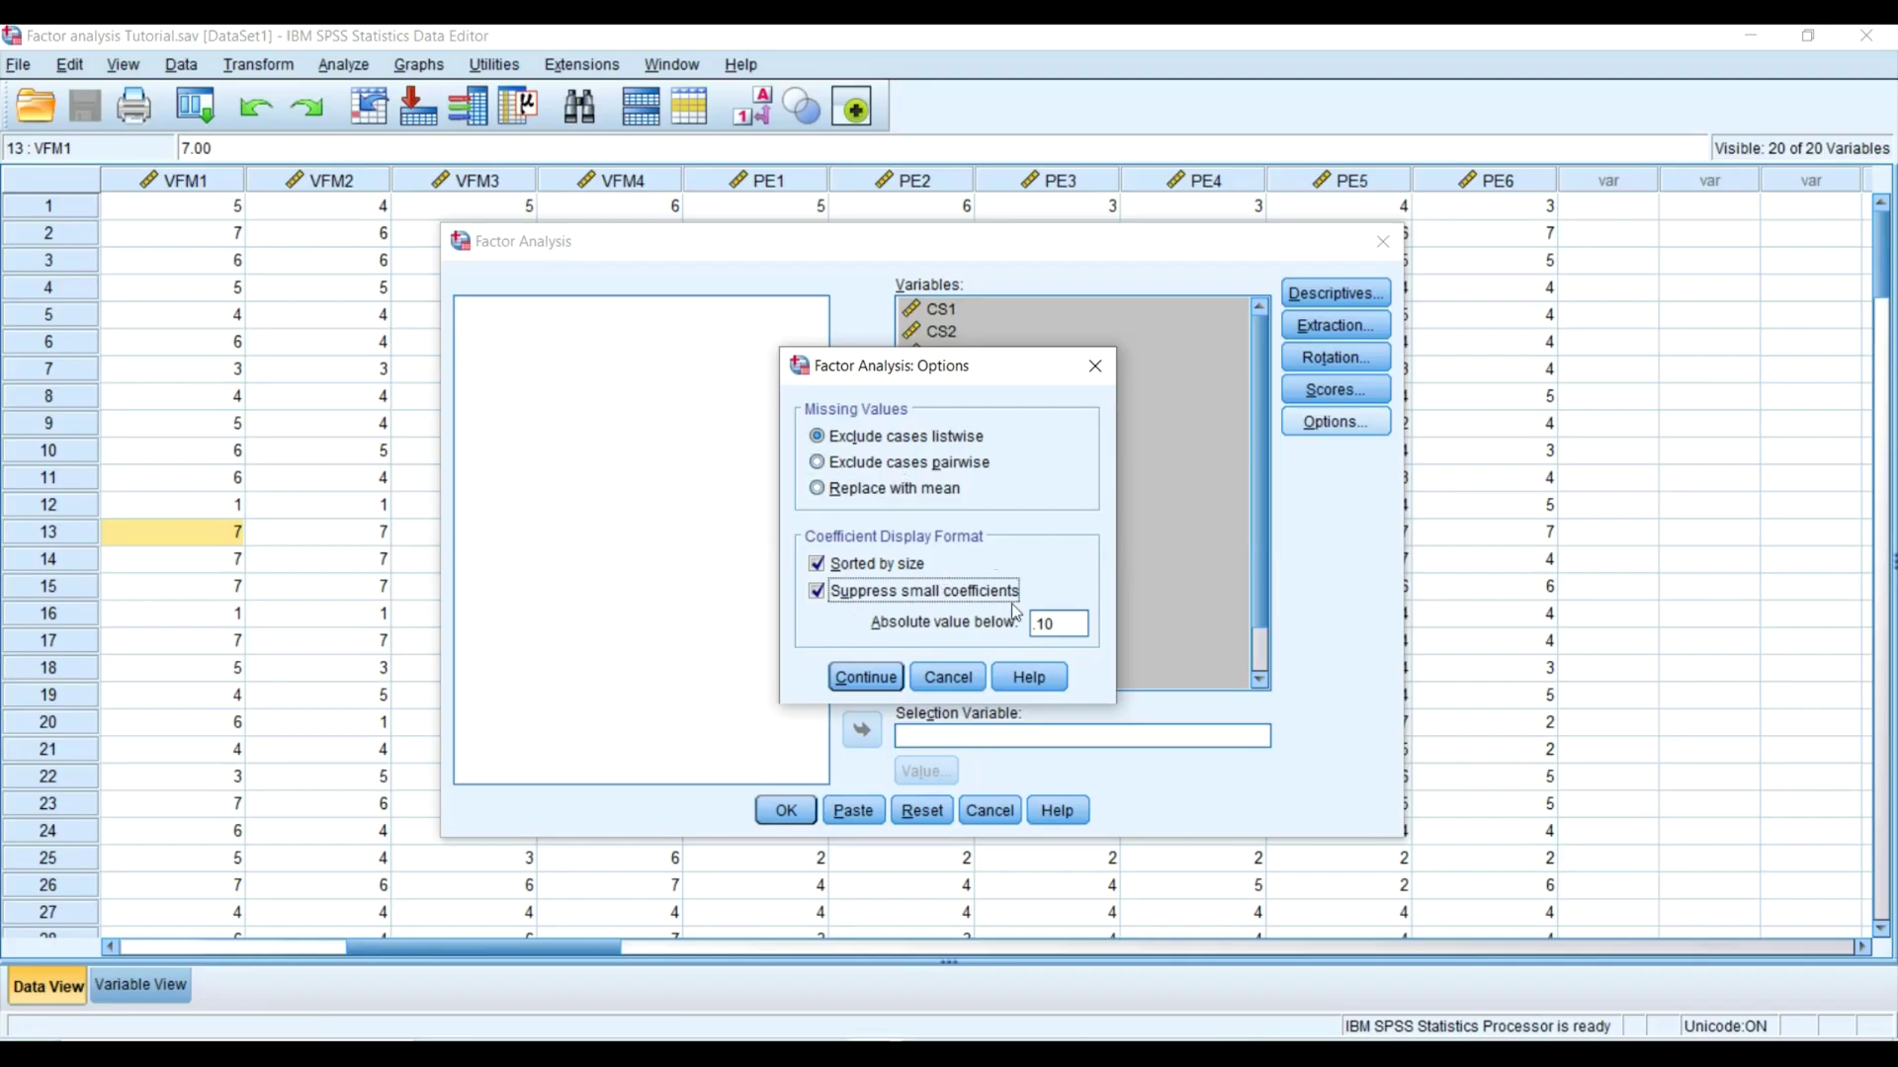
Set the suppression threshold for absolute values to 50 and run the factor analysis.
{"action": "double_click", "coordinate": [1045, 624]}
{"action": "left_click", "coordinate": [1045, 624]}
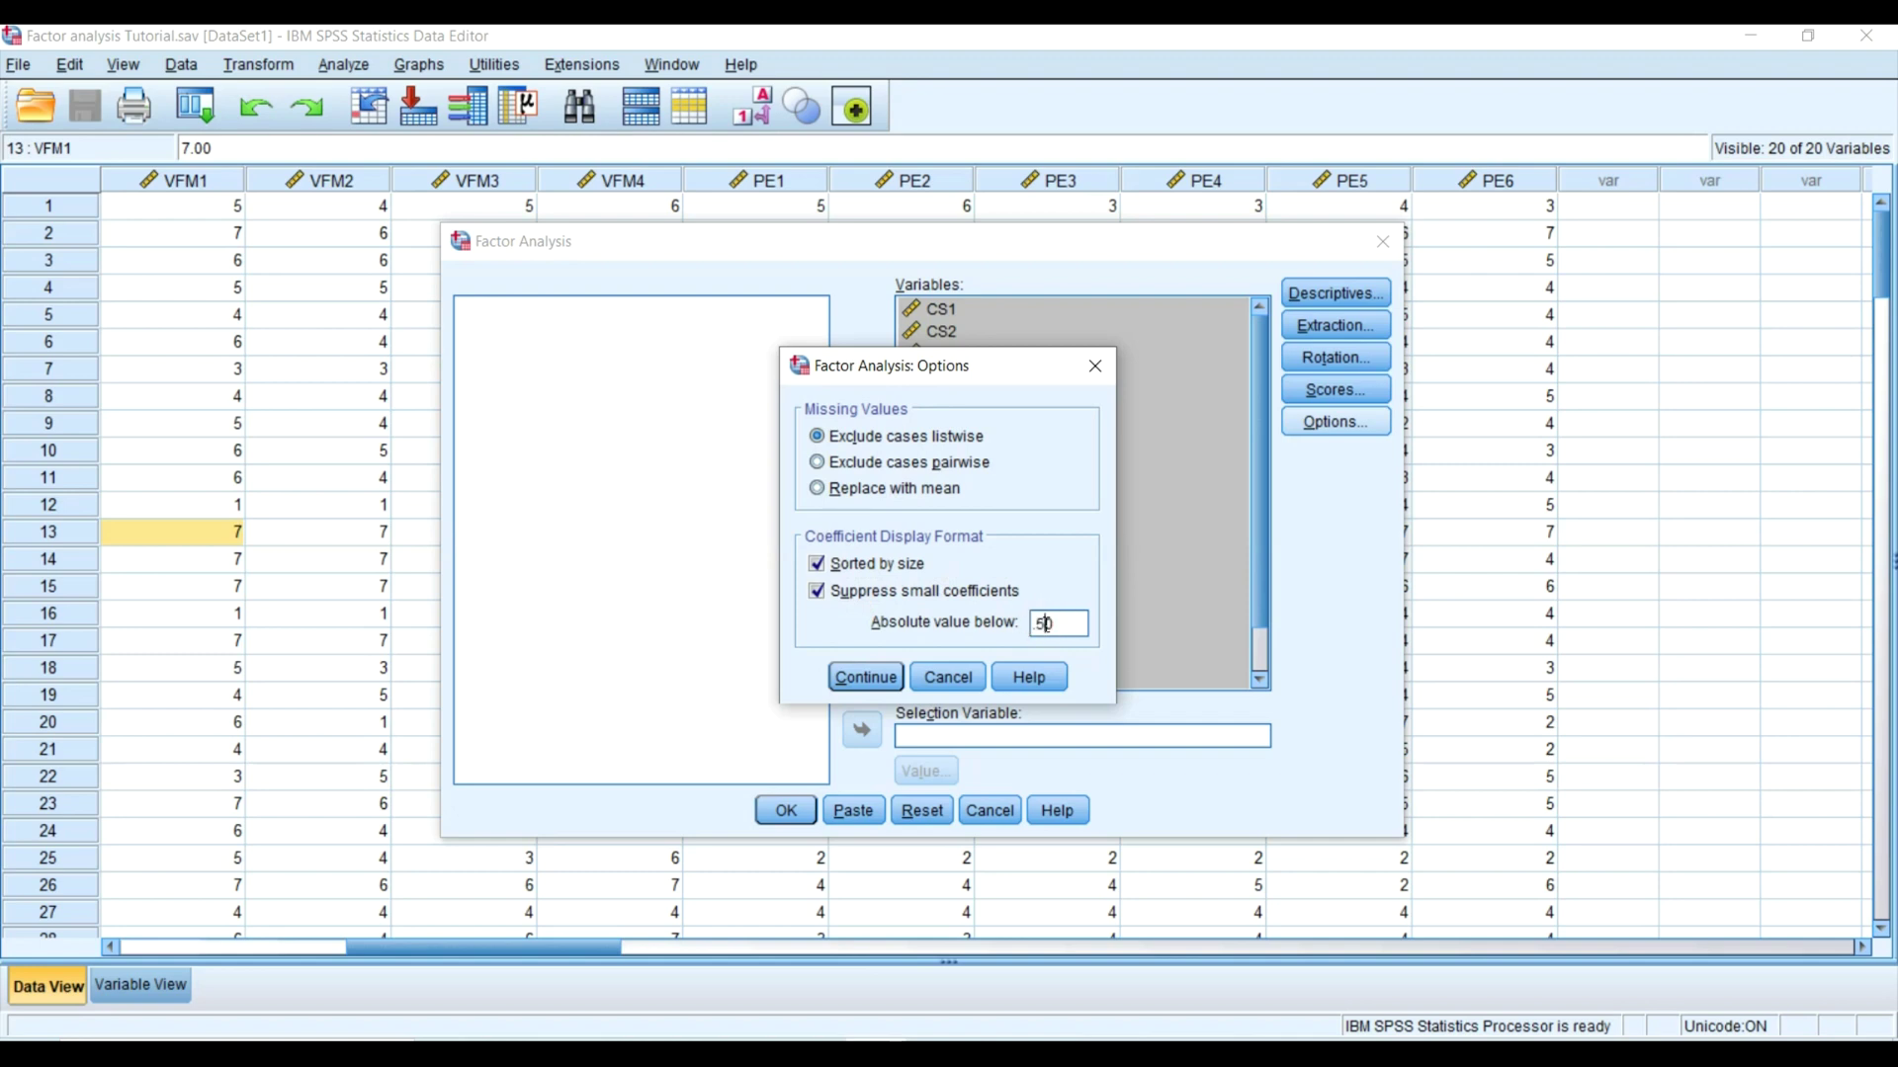
{"action": "left_click", "coordinate": [881, 677]}
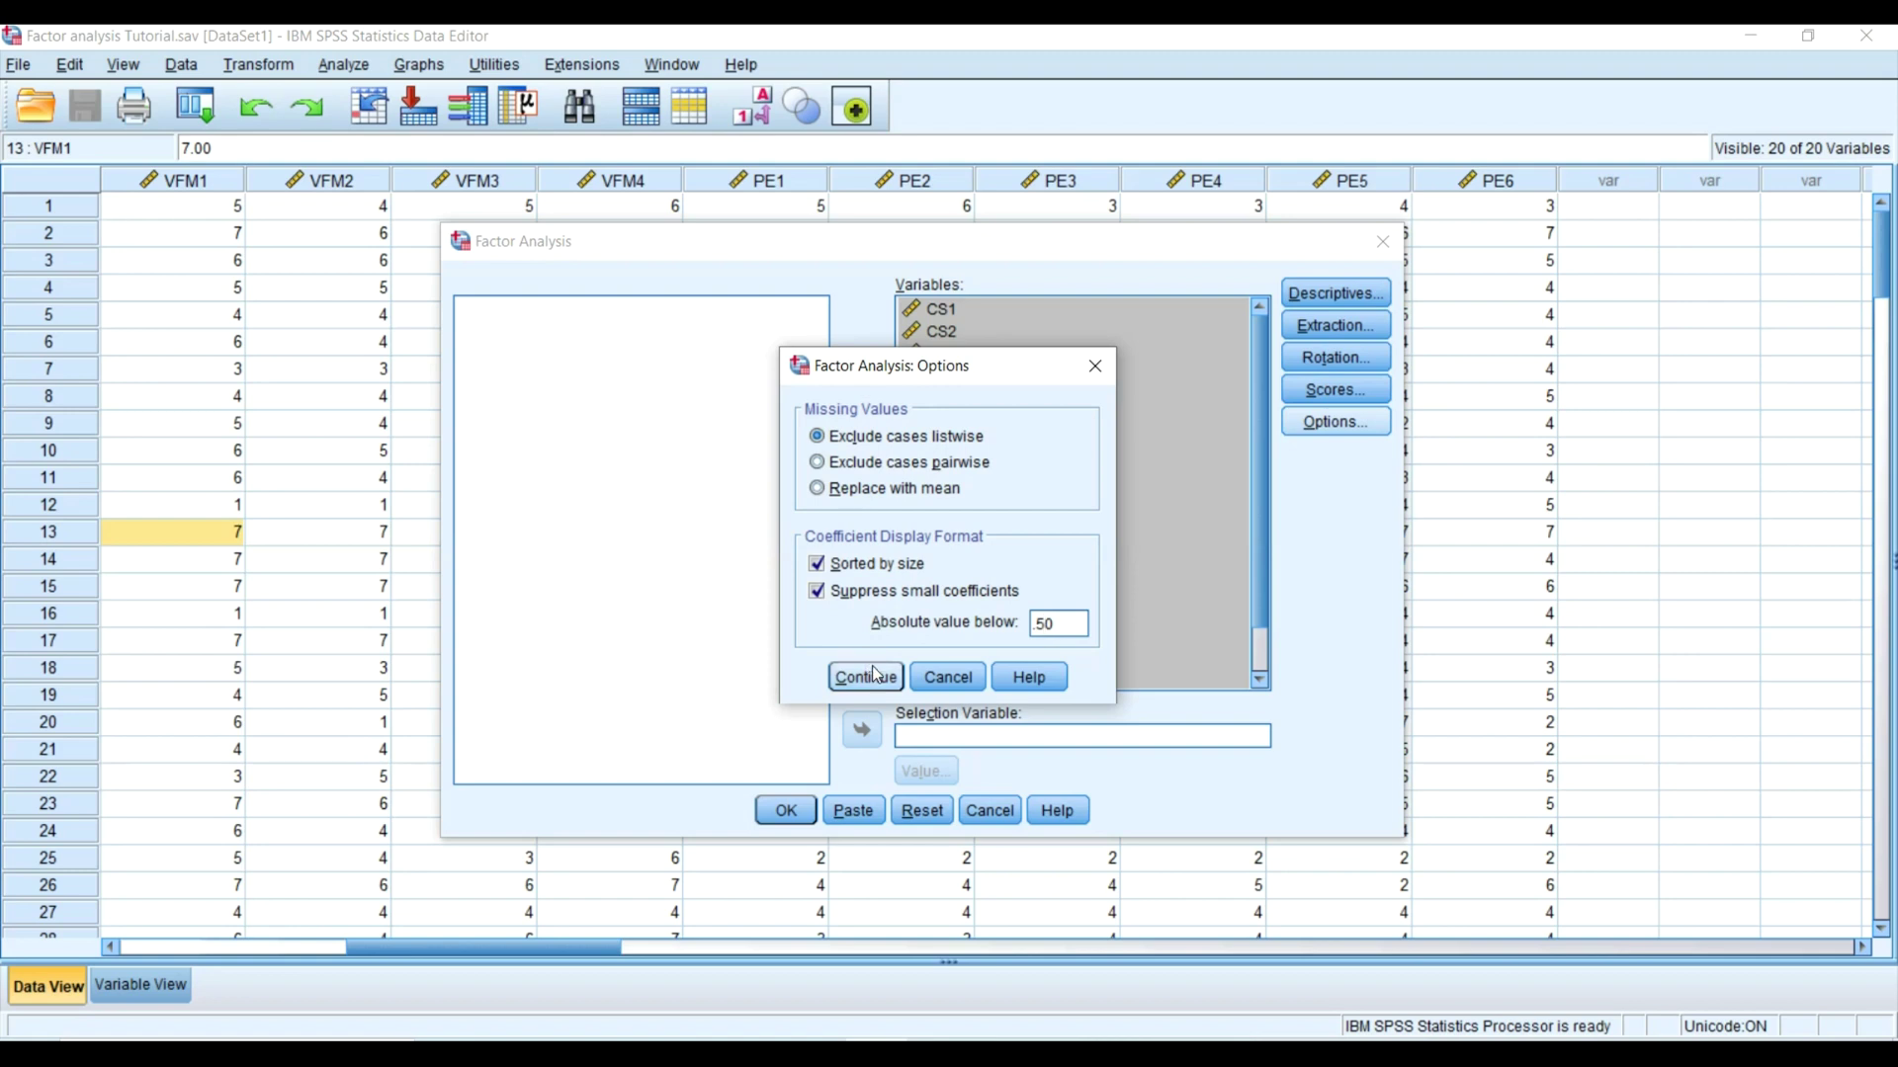
{"action": "left_click", "coordinate": [873, 677]}
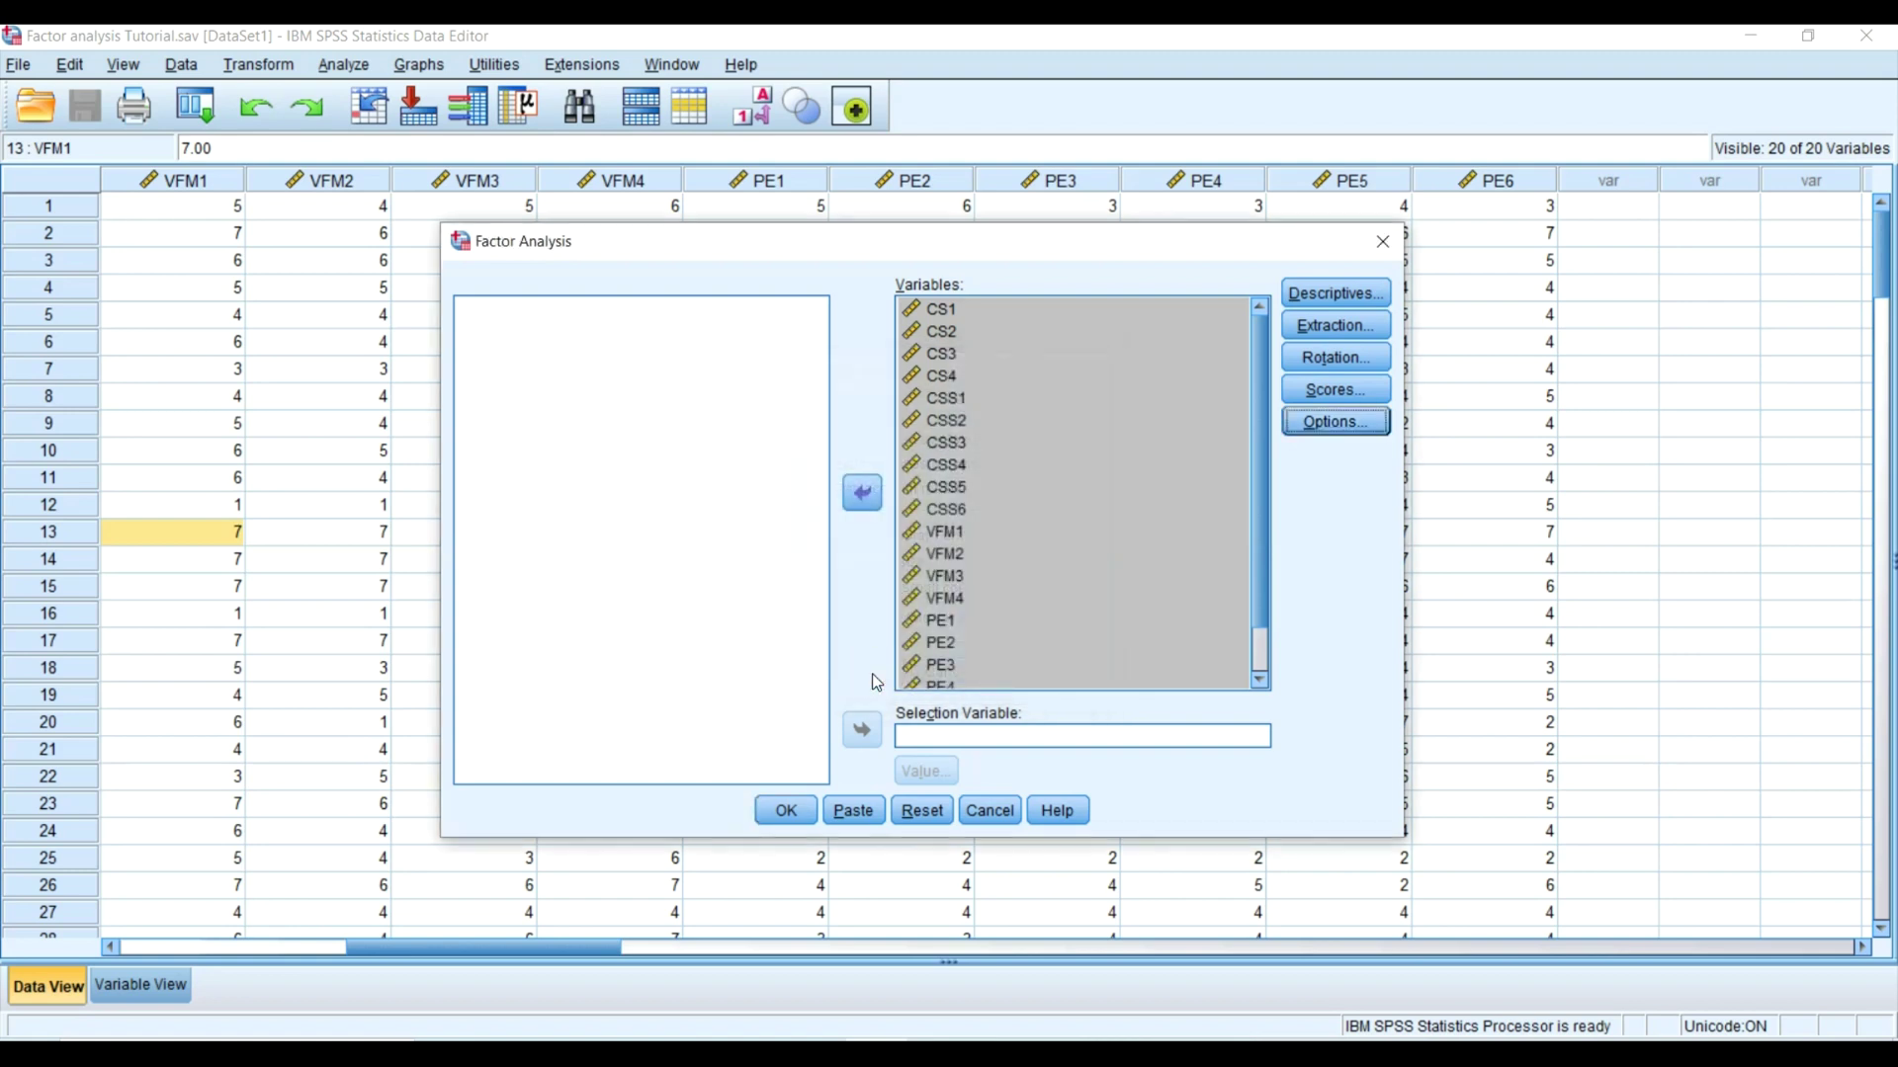
{"action": "left_click", "coordinate": [786, 811]}
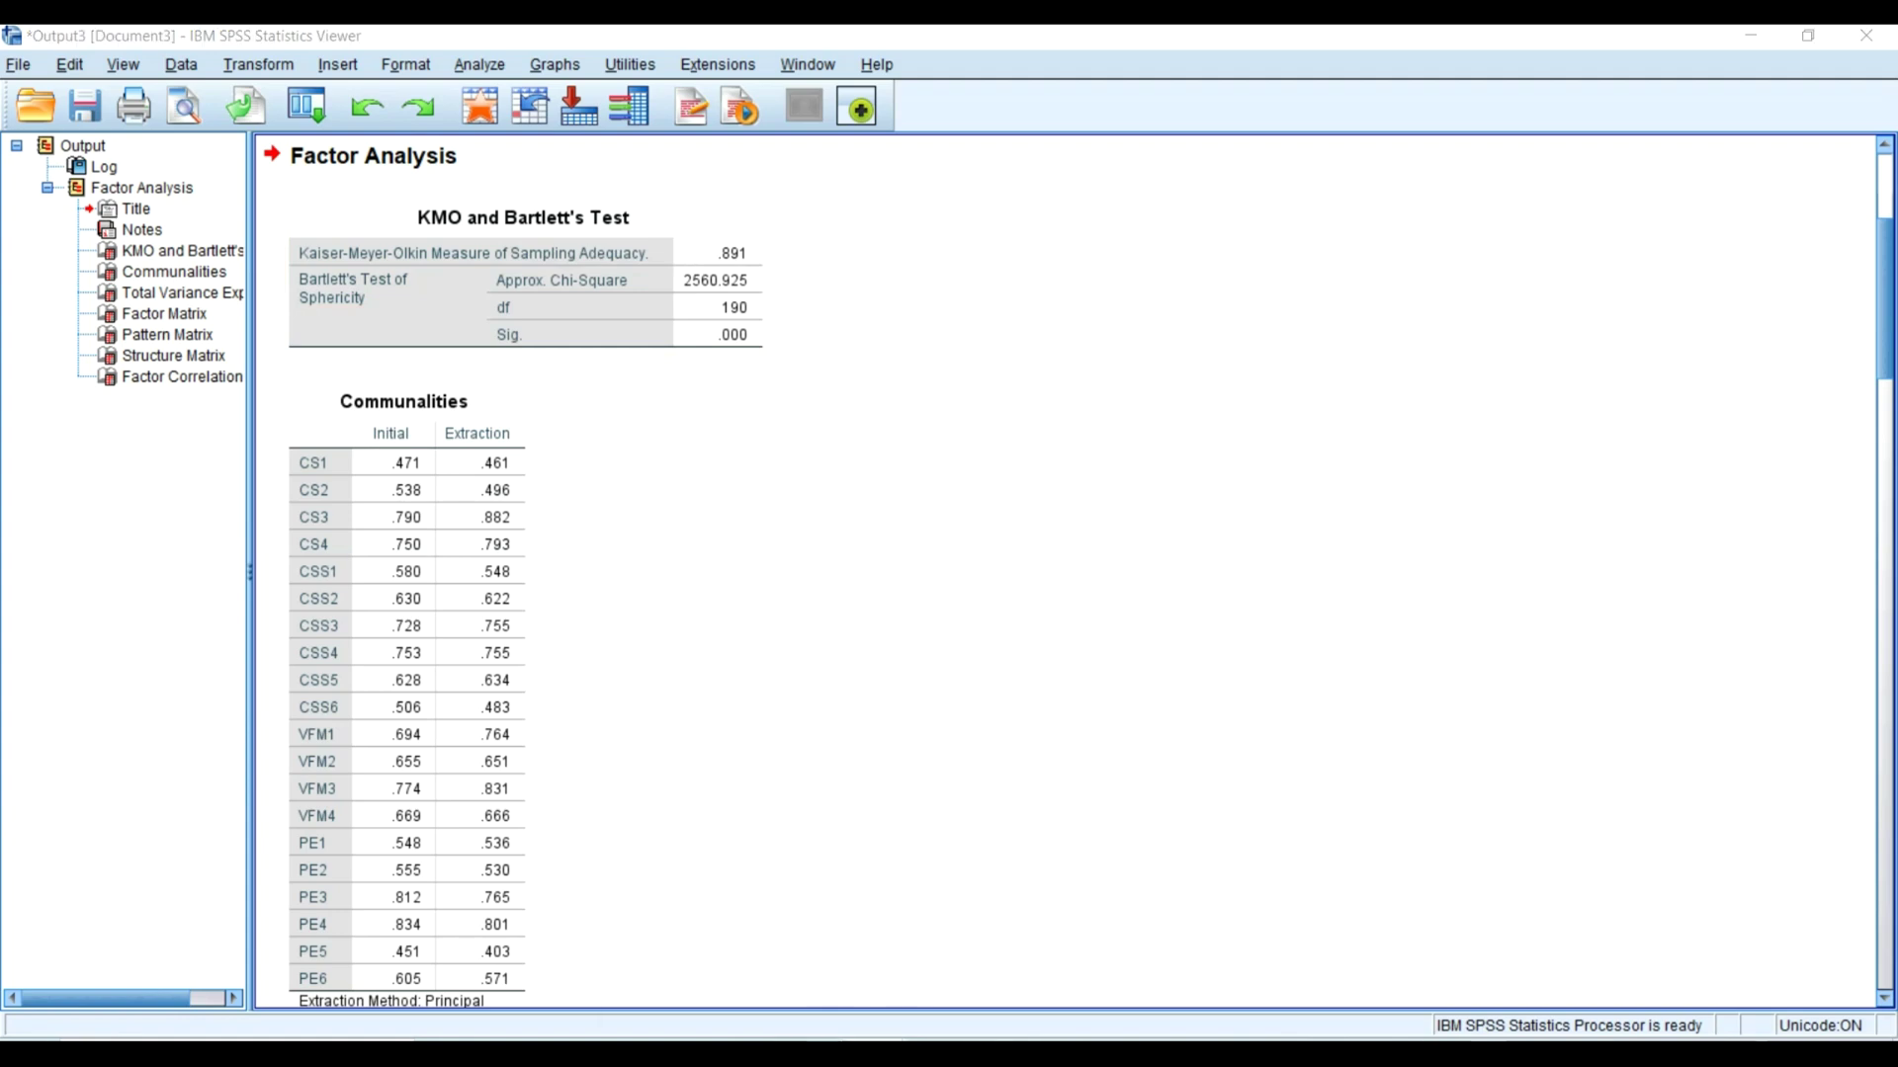
Switch to the data editor and check how many cases the dataset contains by viewing its last filled row.
{"action": "mouse_move", "coordinate": [854, 994]}
{"action": "left_click", "coordinate": [811, 969]}
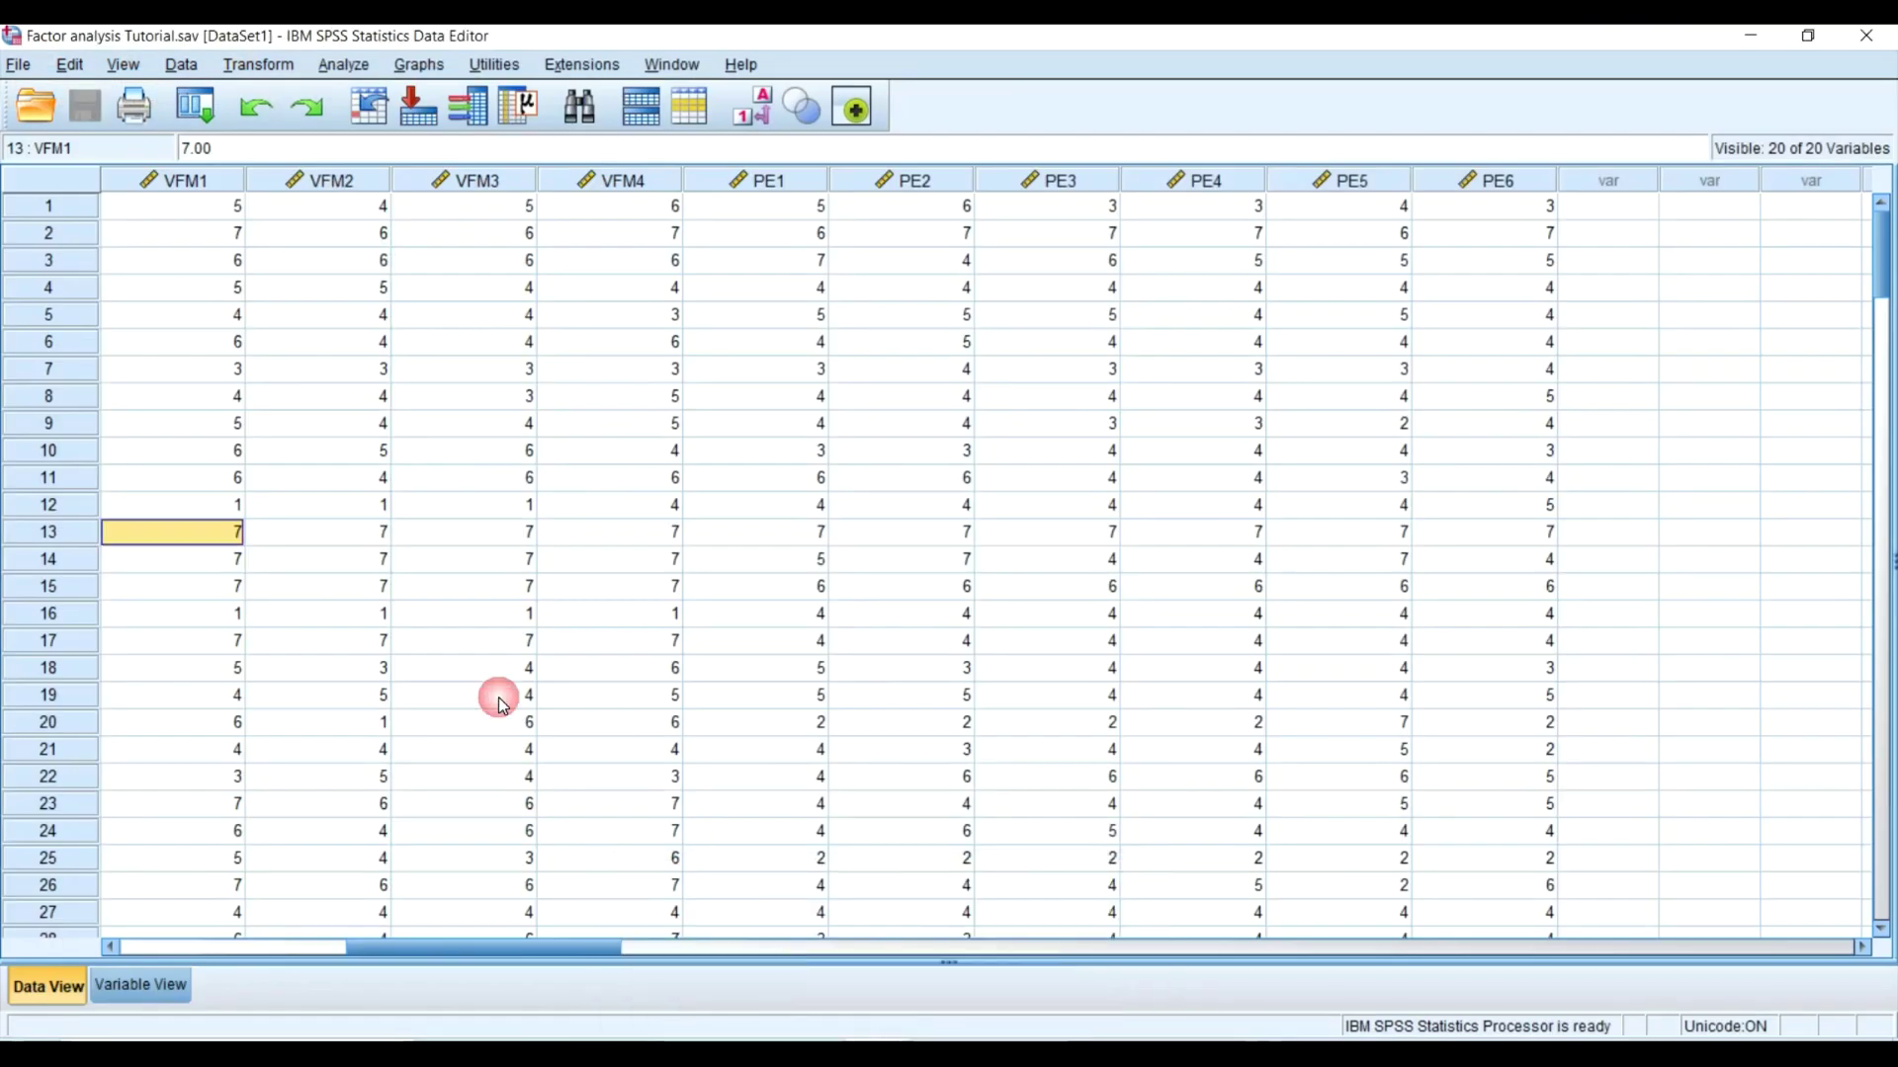
{"action": "scroll", "coordinate": [134, 439], "scroll_direction": "down", "scroll_amount": 20}
{"action": "scroll", "coordinate": [118, 457], "scroll_direction": "down", "scroll_amount": 20}
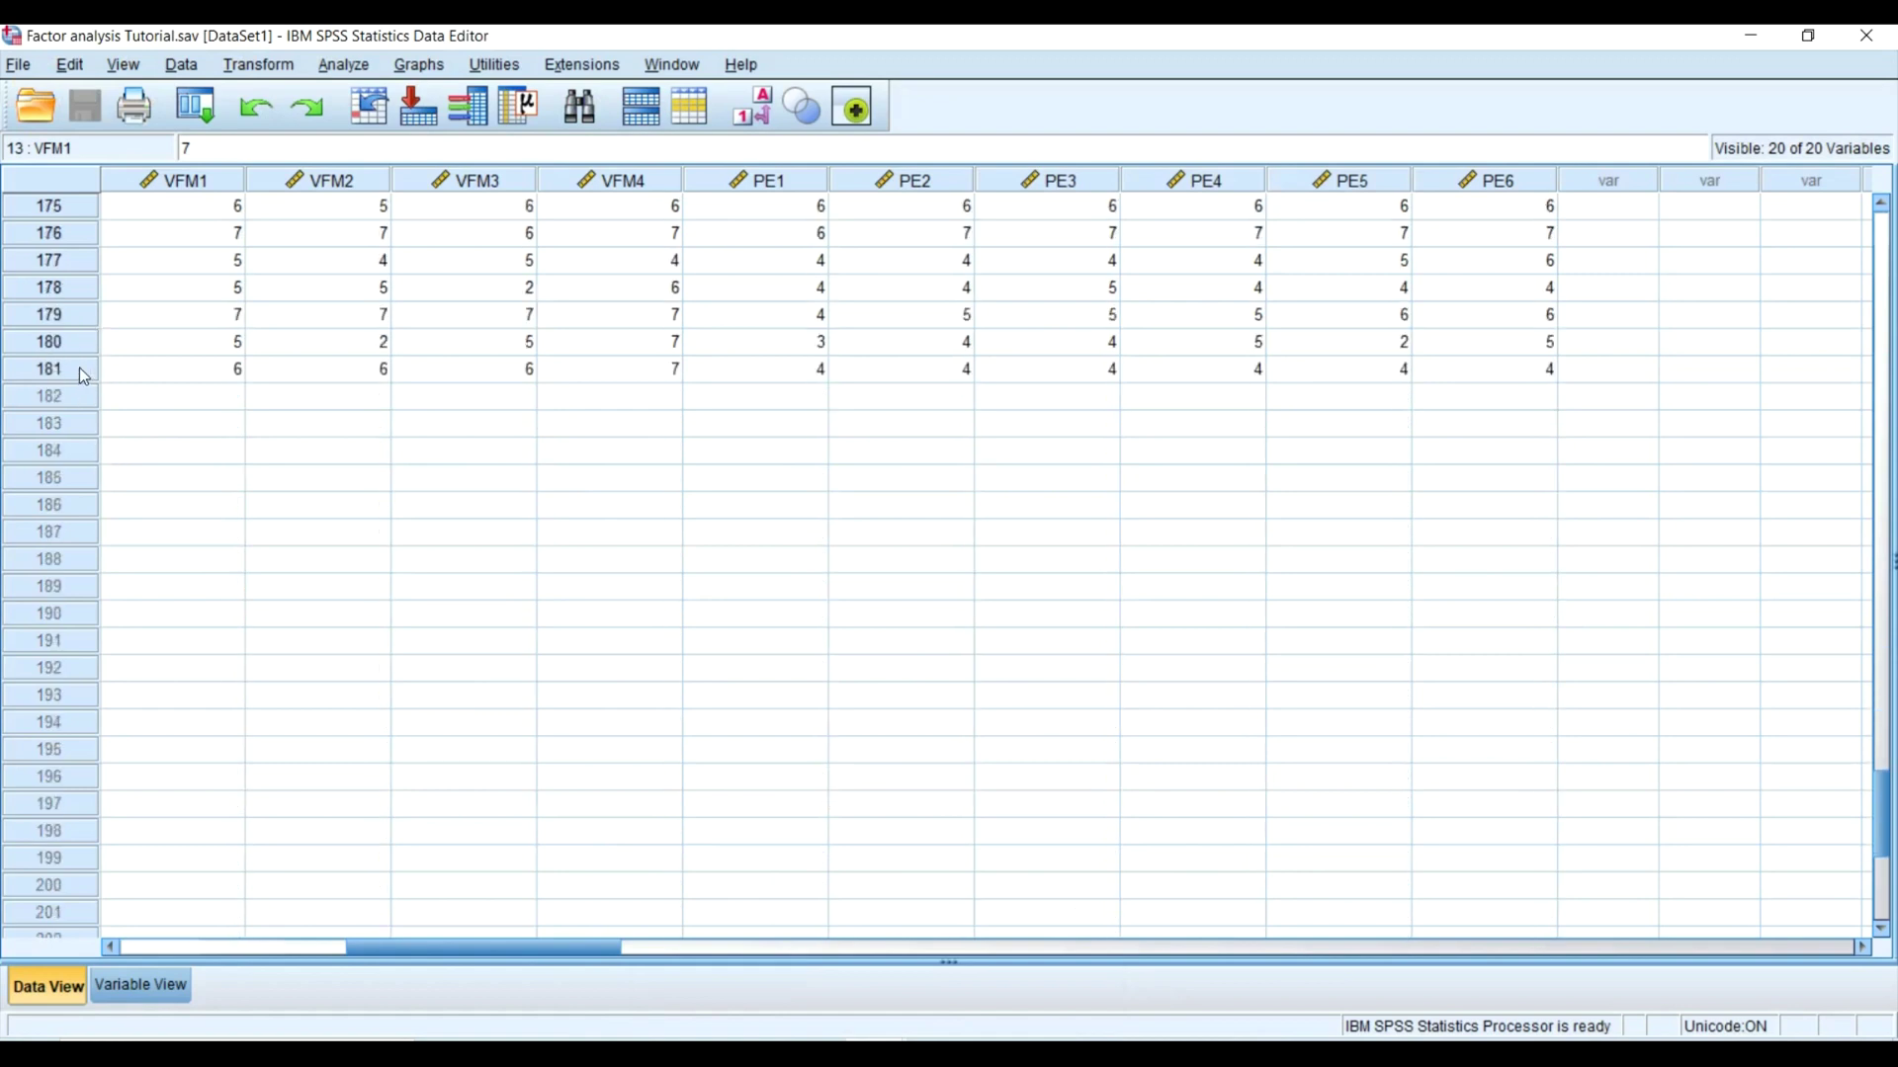
{"action": "scroll", "coordinate": [776, 590], "scroll_direction": "up", "scroll_amount": 9}
{"action": "scroll", "coordinate": [776, 590], "scroll_direction": "up", "scroll_amount": 20}
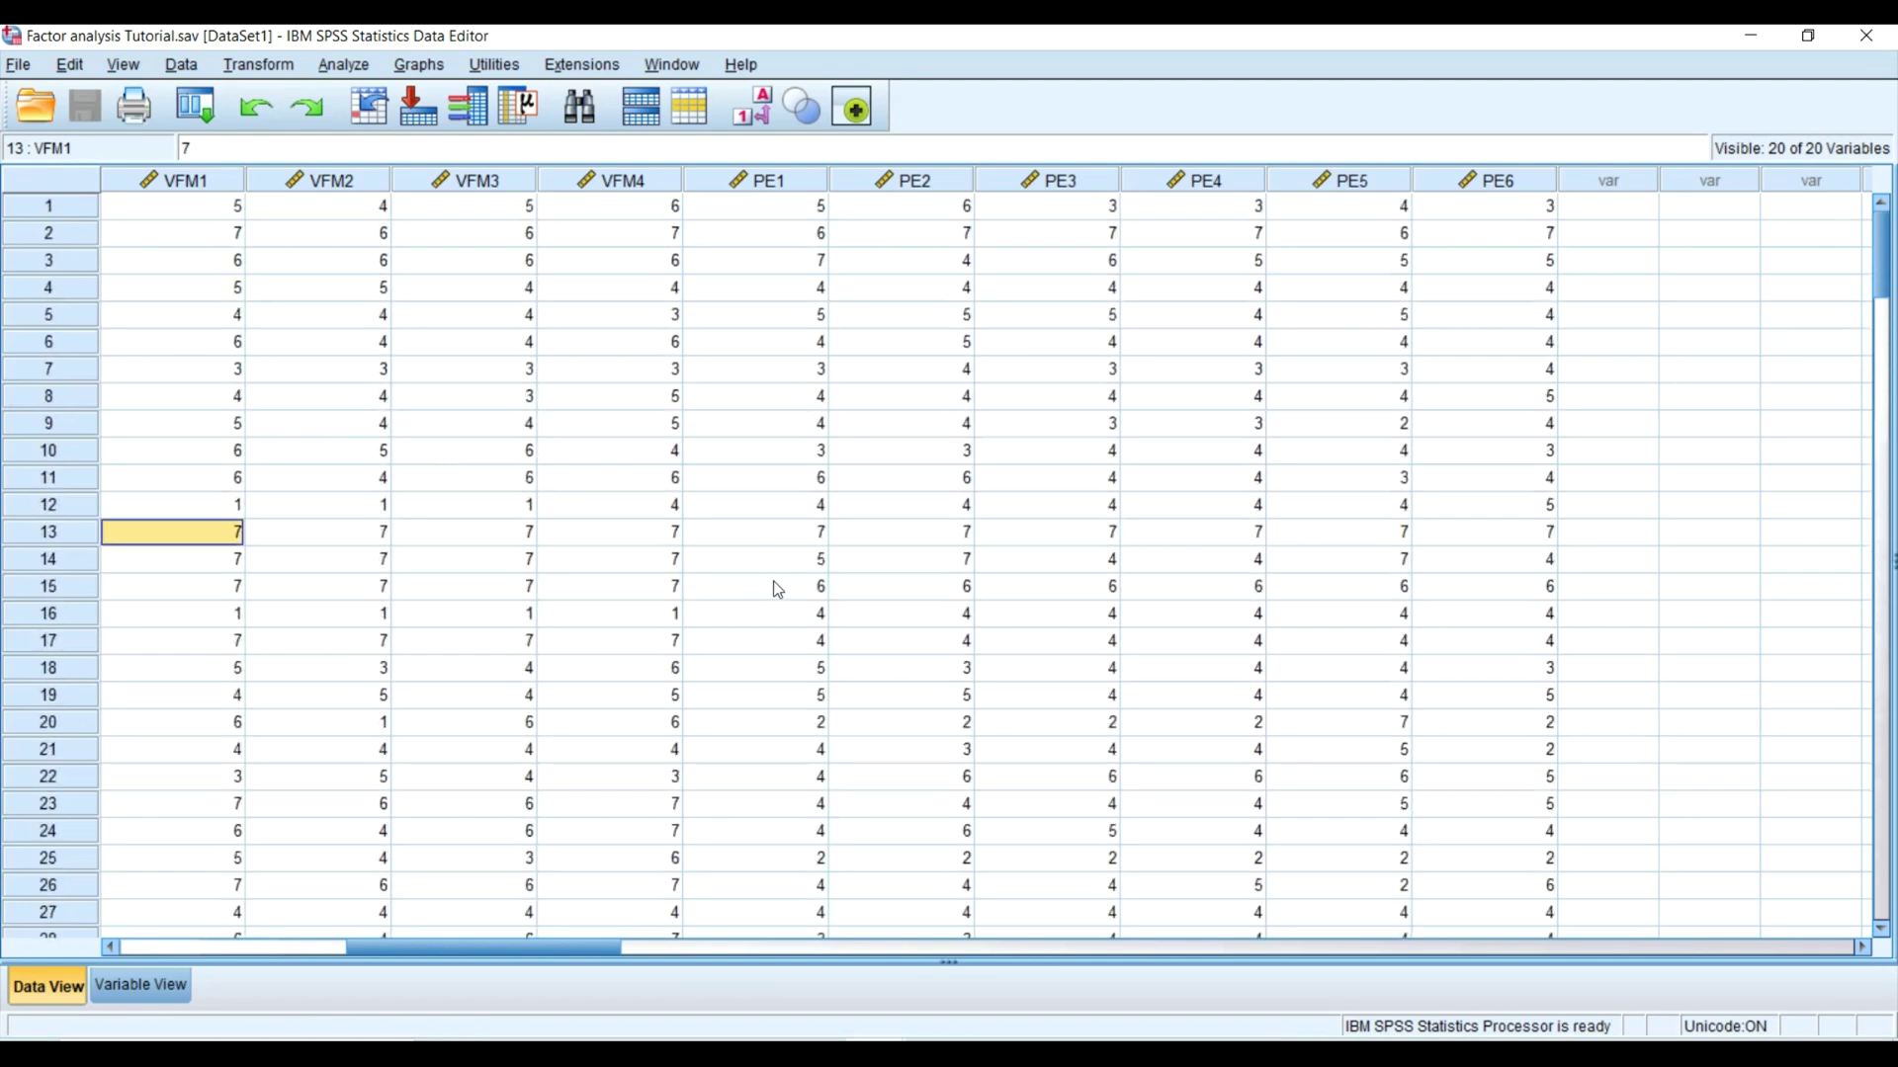
Return to the output viewer and examine the KMO and Bartlett's Test table.
{"action": "left_click", "coordinate": [876, 1056]}
{"action": "left_click", "coordinate": [913, 971]}
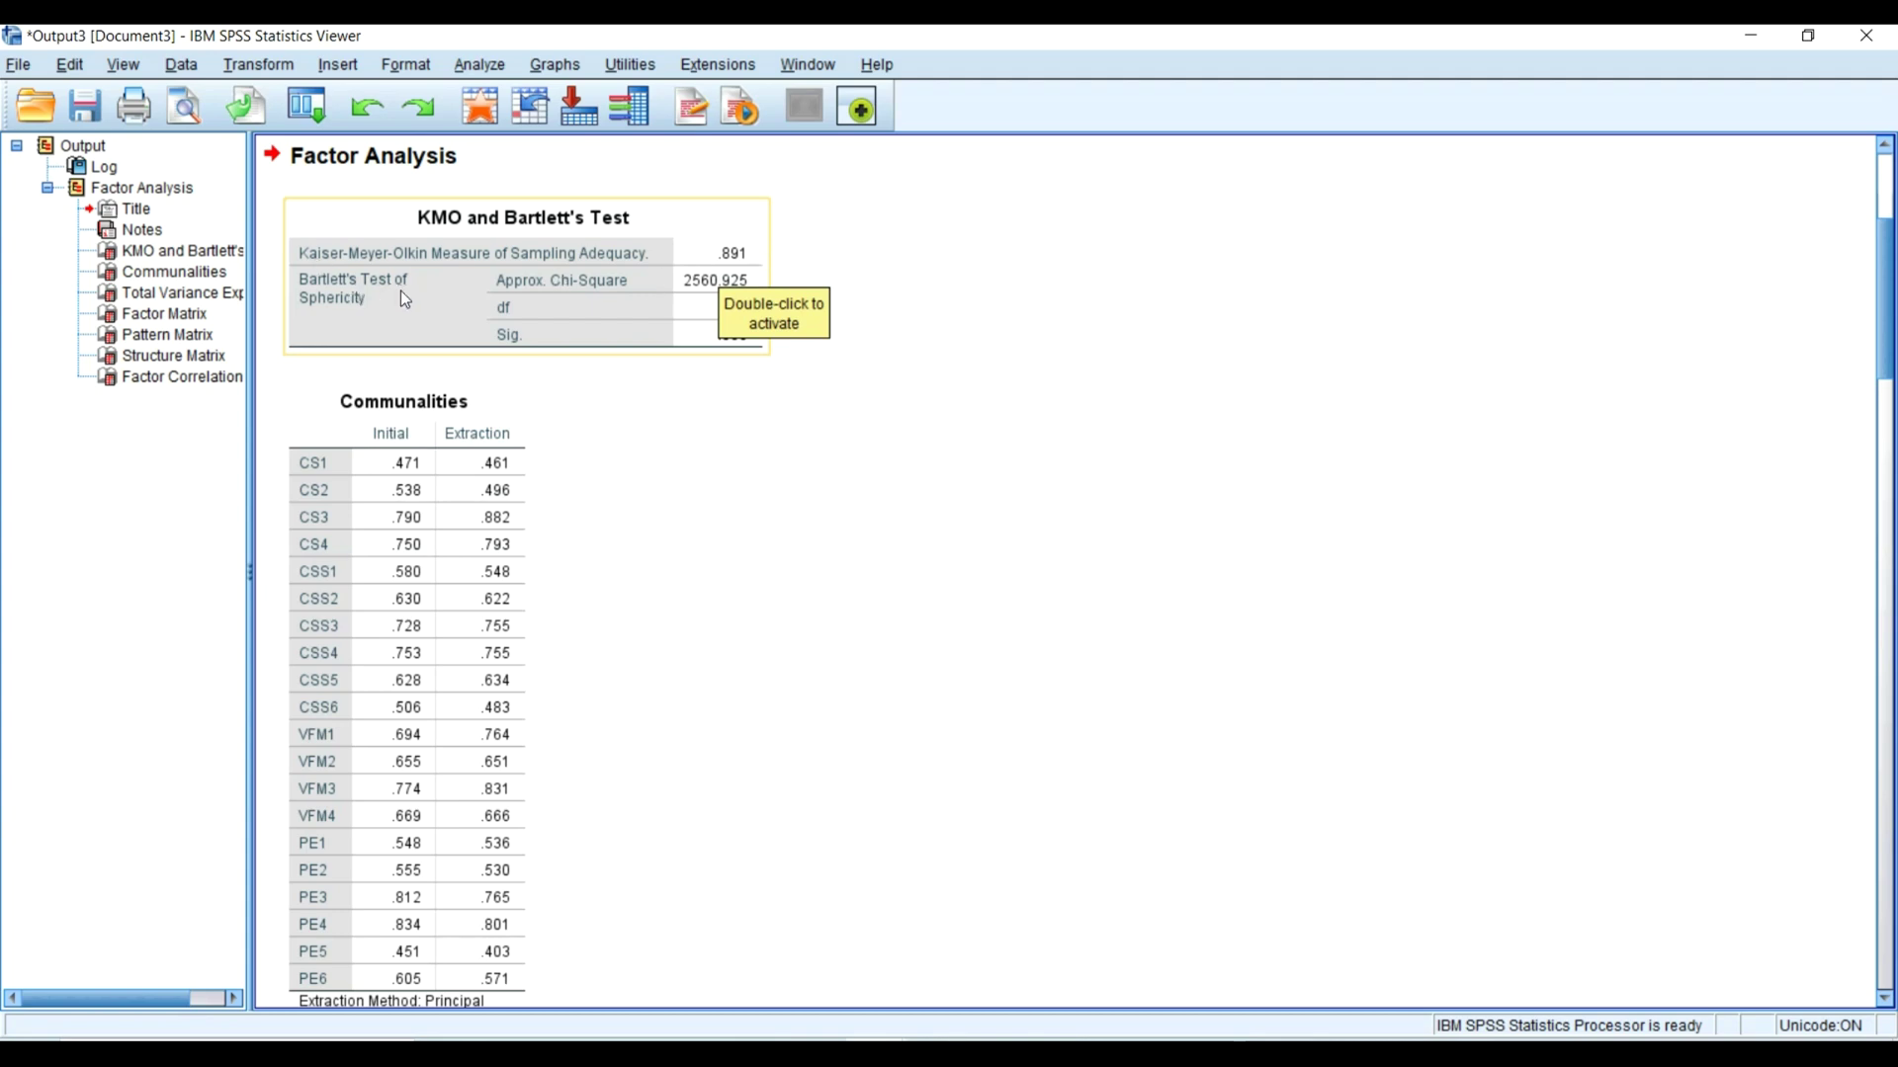
{"action": "left_click", "coordinate": [667, 280]}
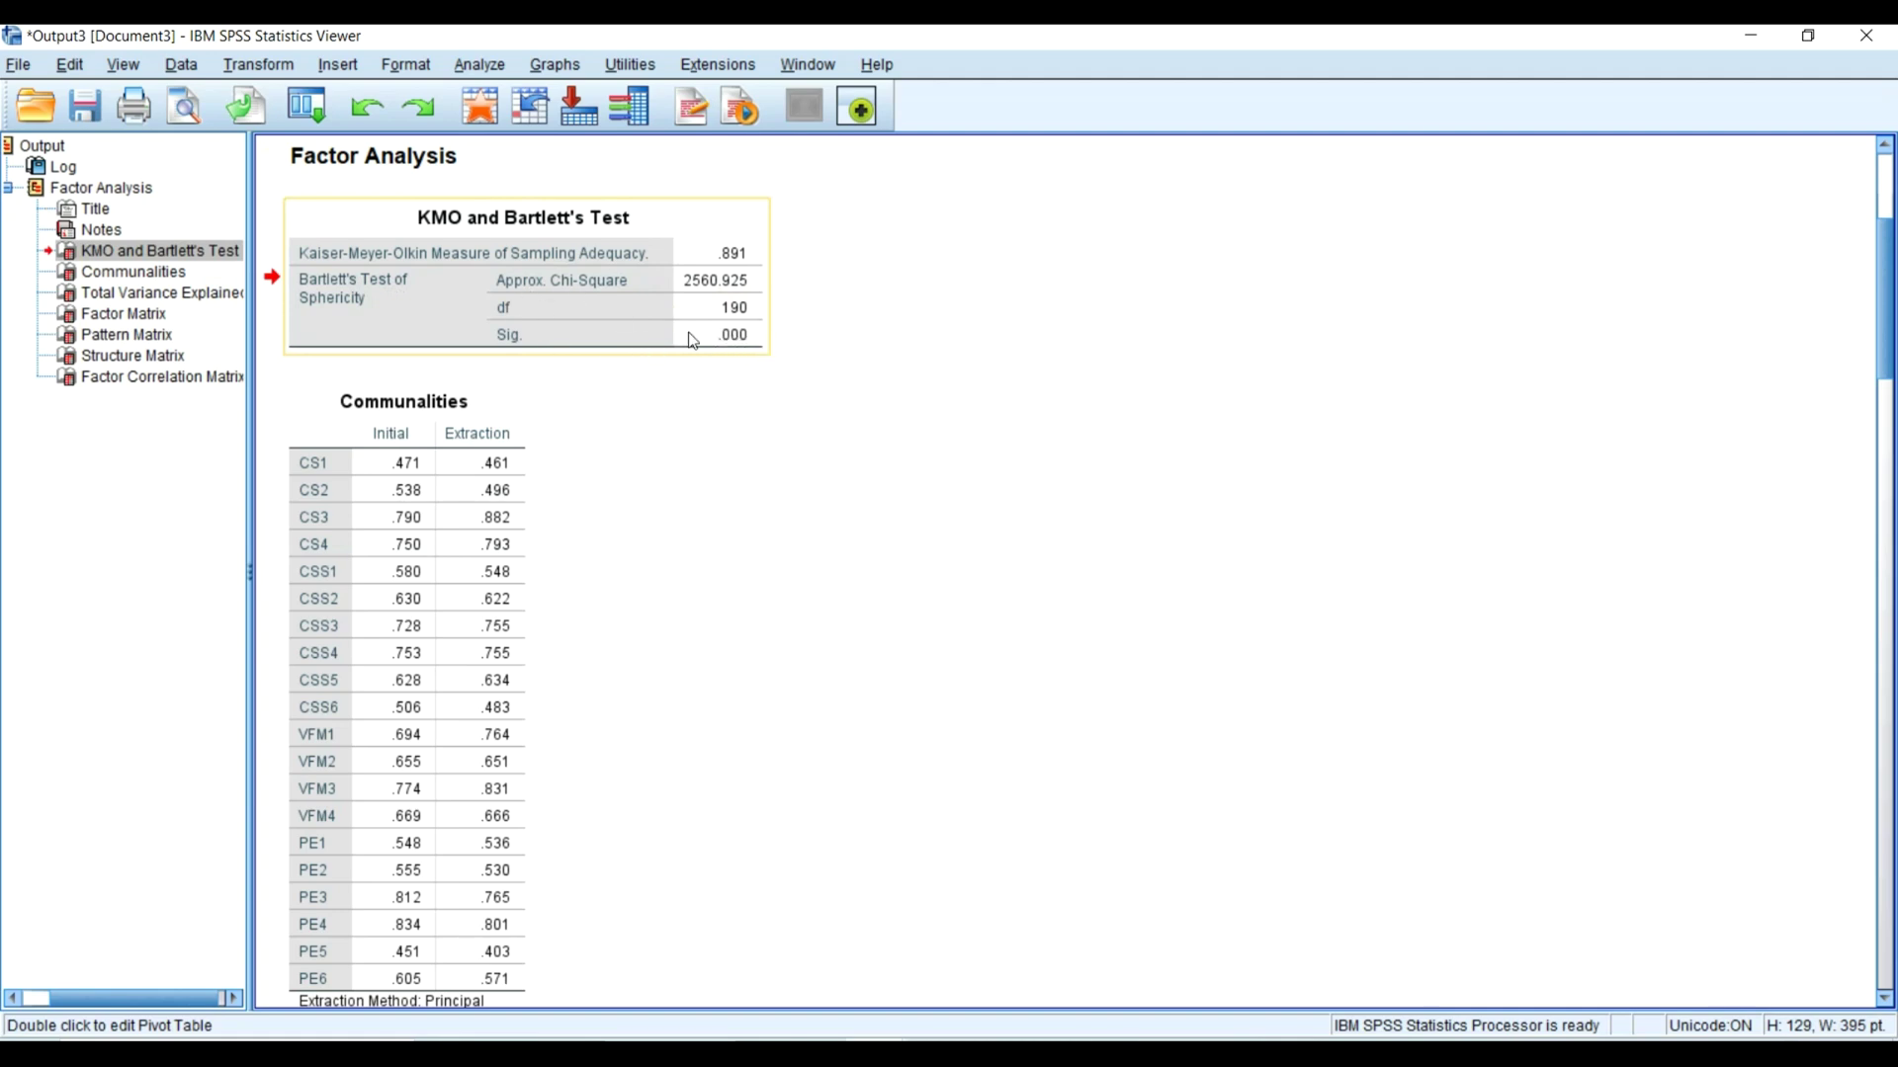
{"action": "scroll", "coordinate": [693, 341], "scroll_direction": "down", "scroll_amount": 4}
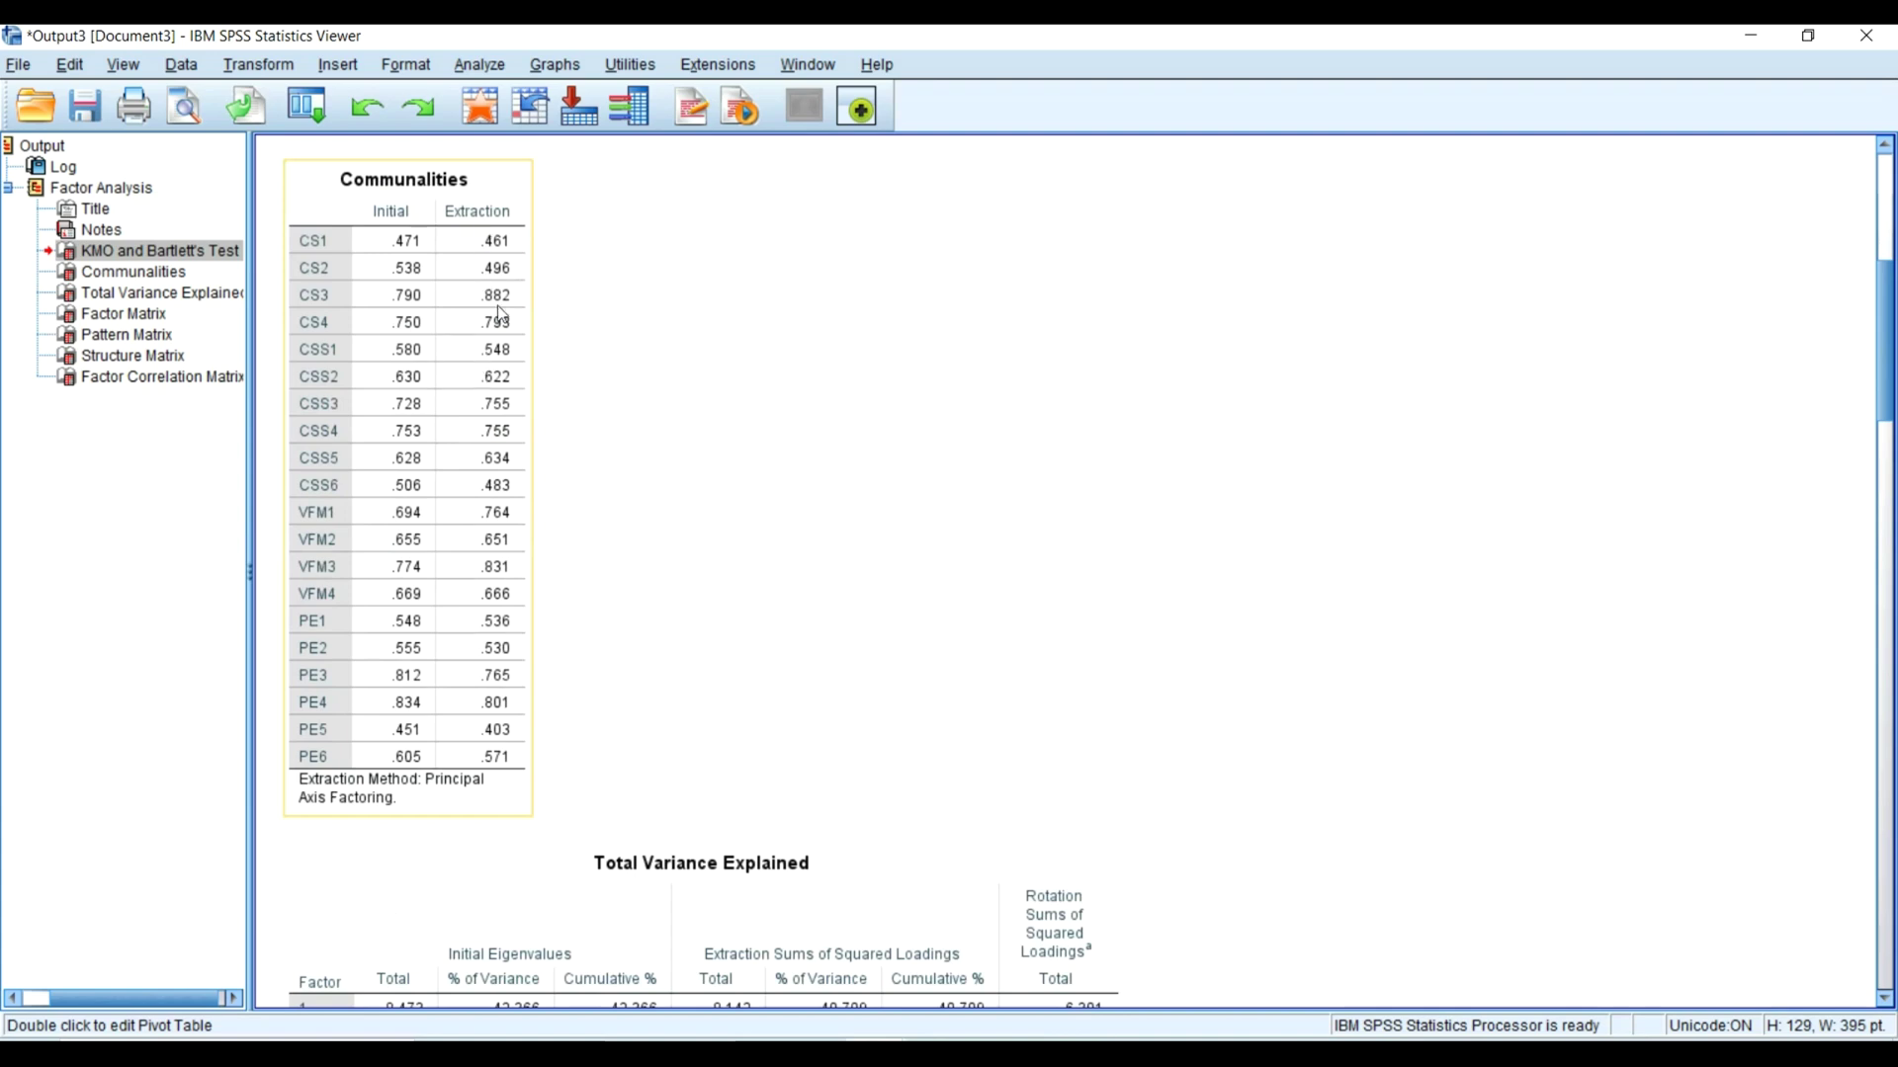
Switch to PowerPoint and highlight the Communality explanation on slide 3 to read it.
{"action": "key", "text": "alt+Tab"}
{"action": "double_click", "coordinate": [1026, 740]}
{"action": "left_click", "coordinate": [739, 515]}
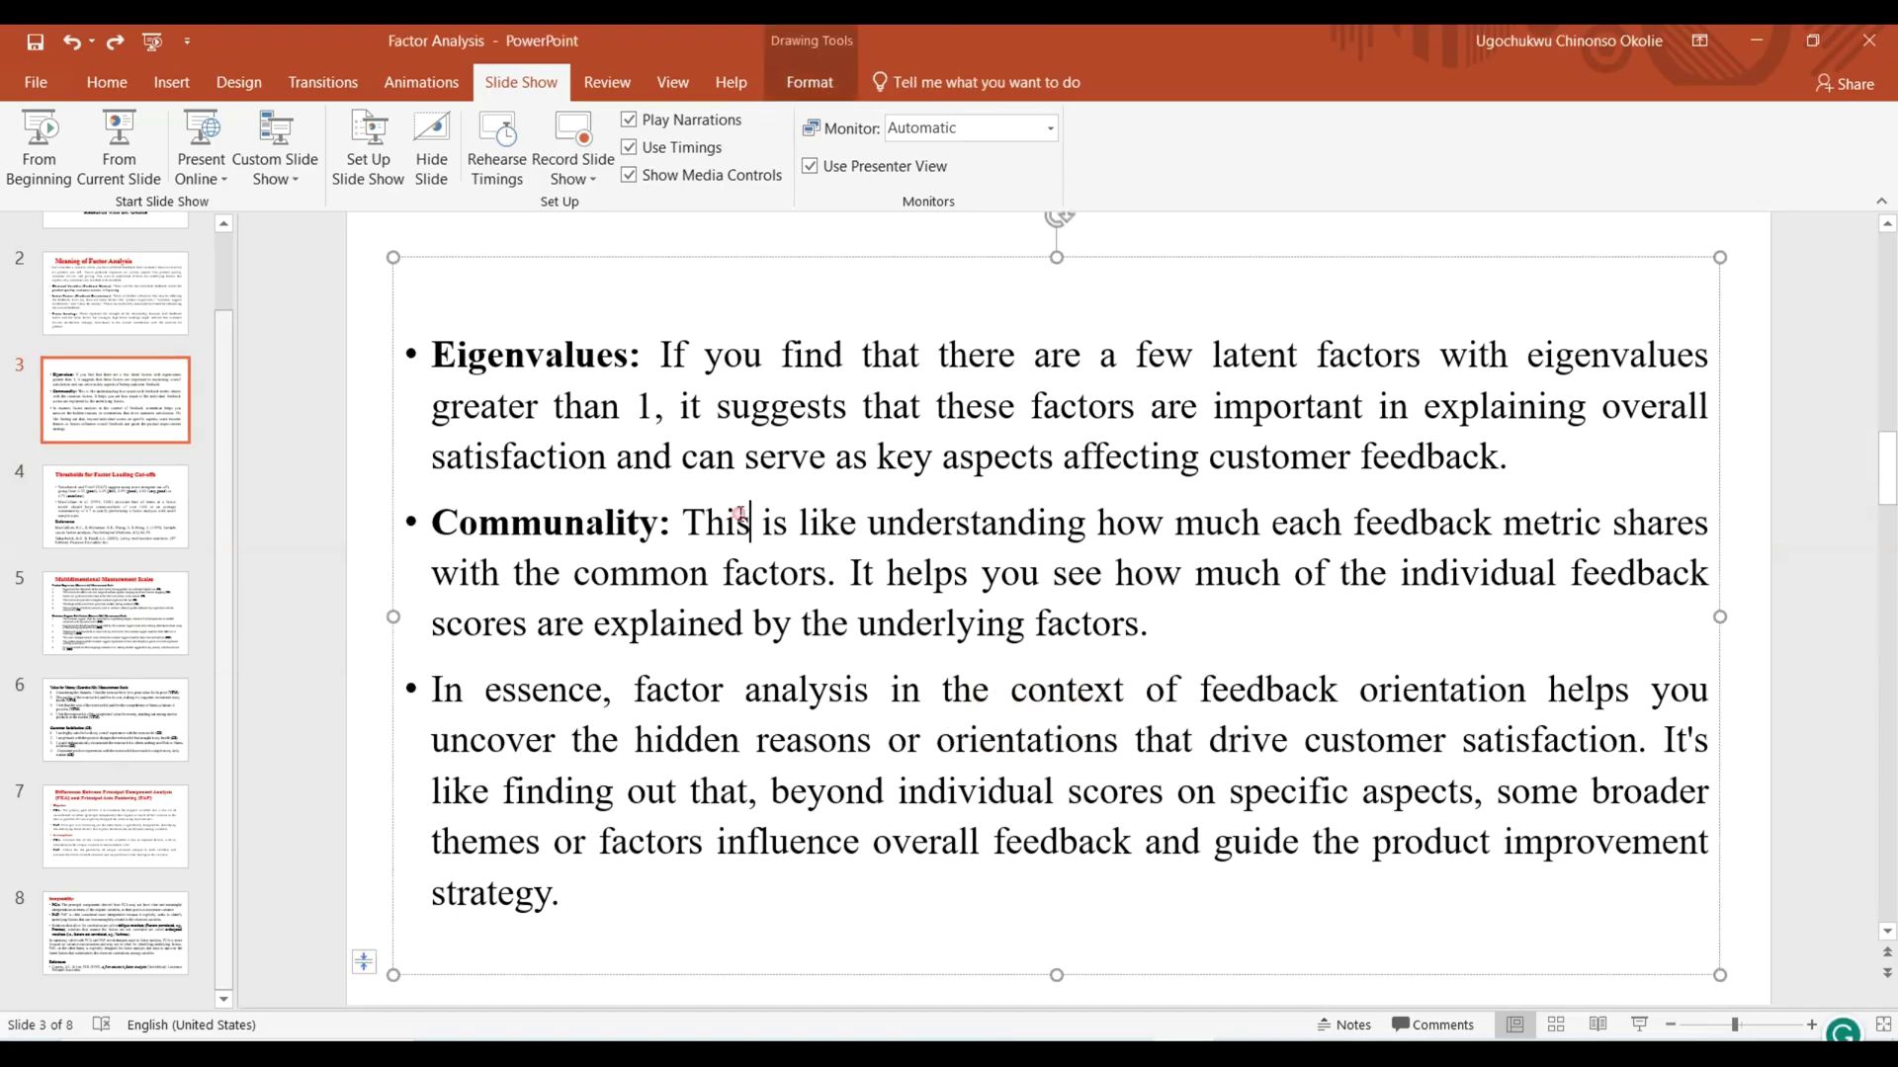
{"action": "left_click_drag", "start_coordinate": [1072, 631], "coordinate": [1107, 631]}
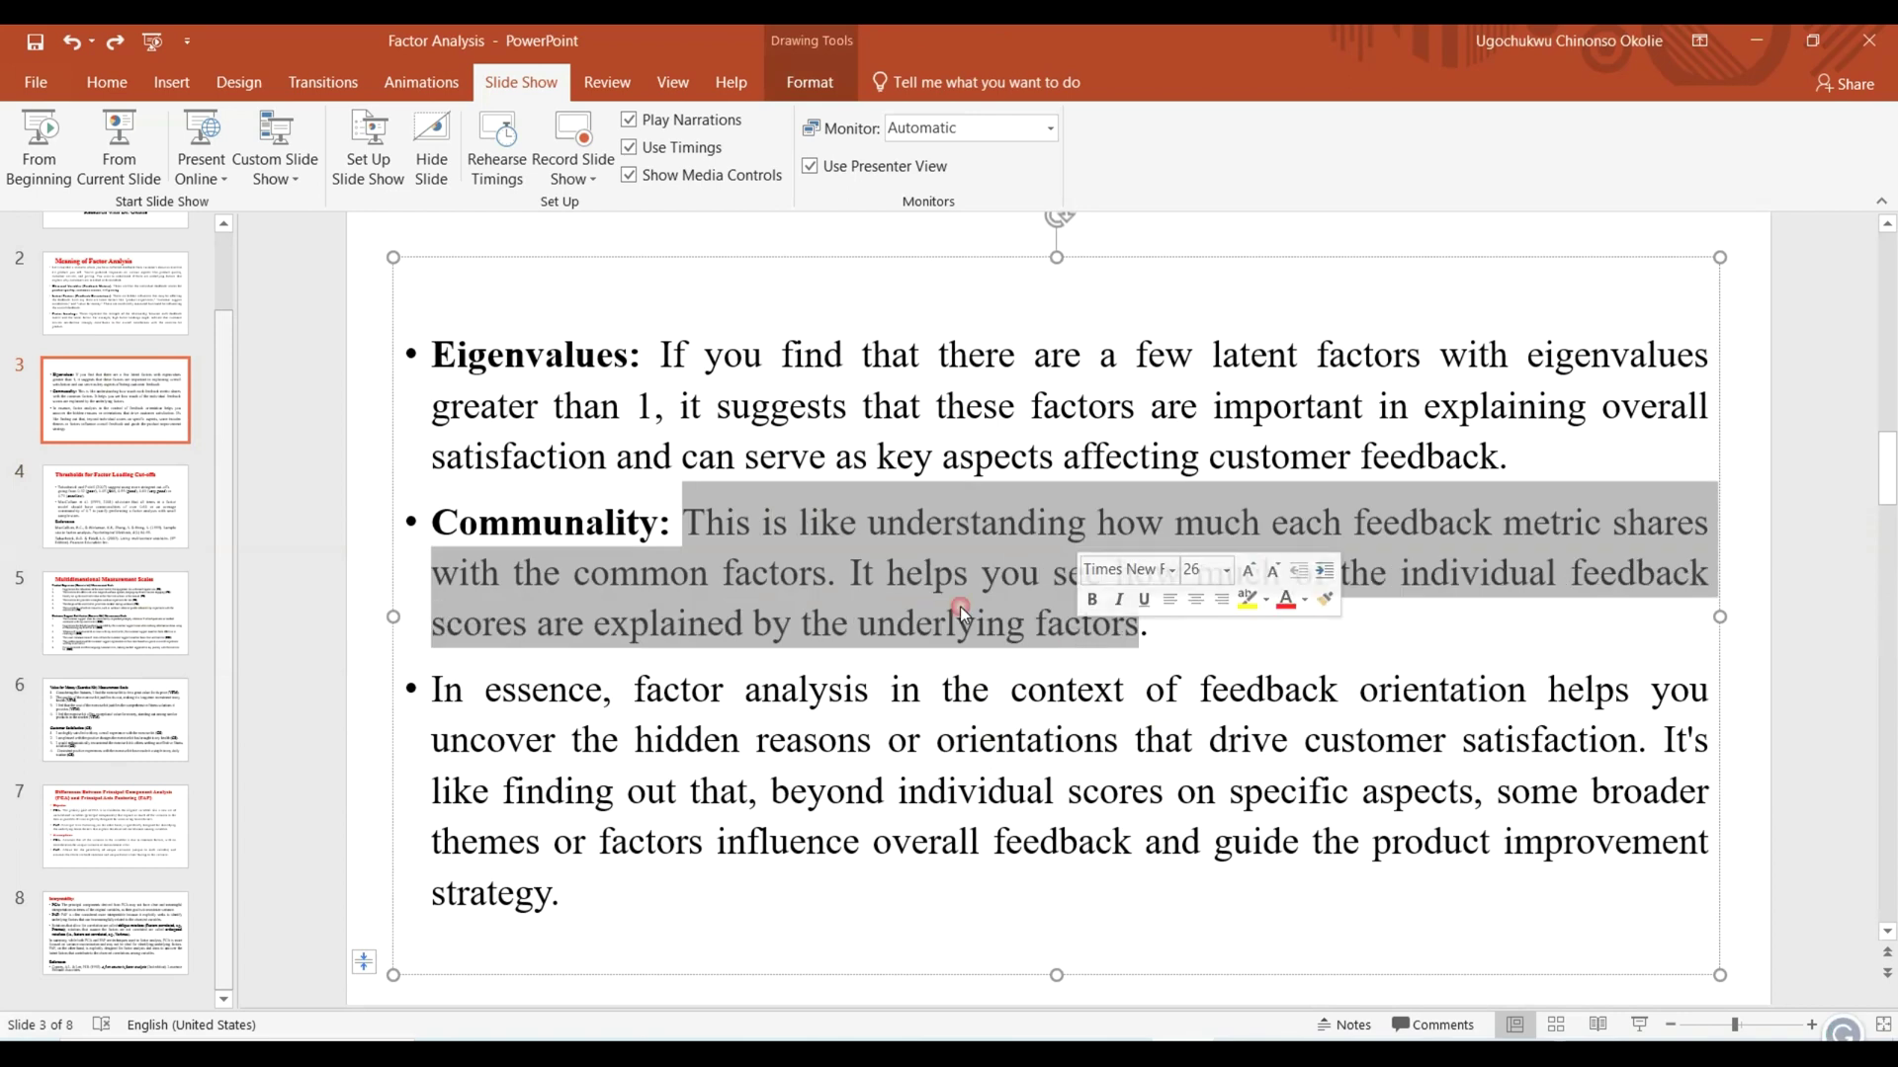
{"action": "left_click", "coordinate": [1287, 534]}
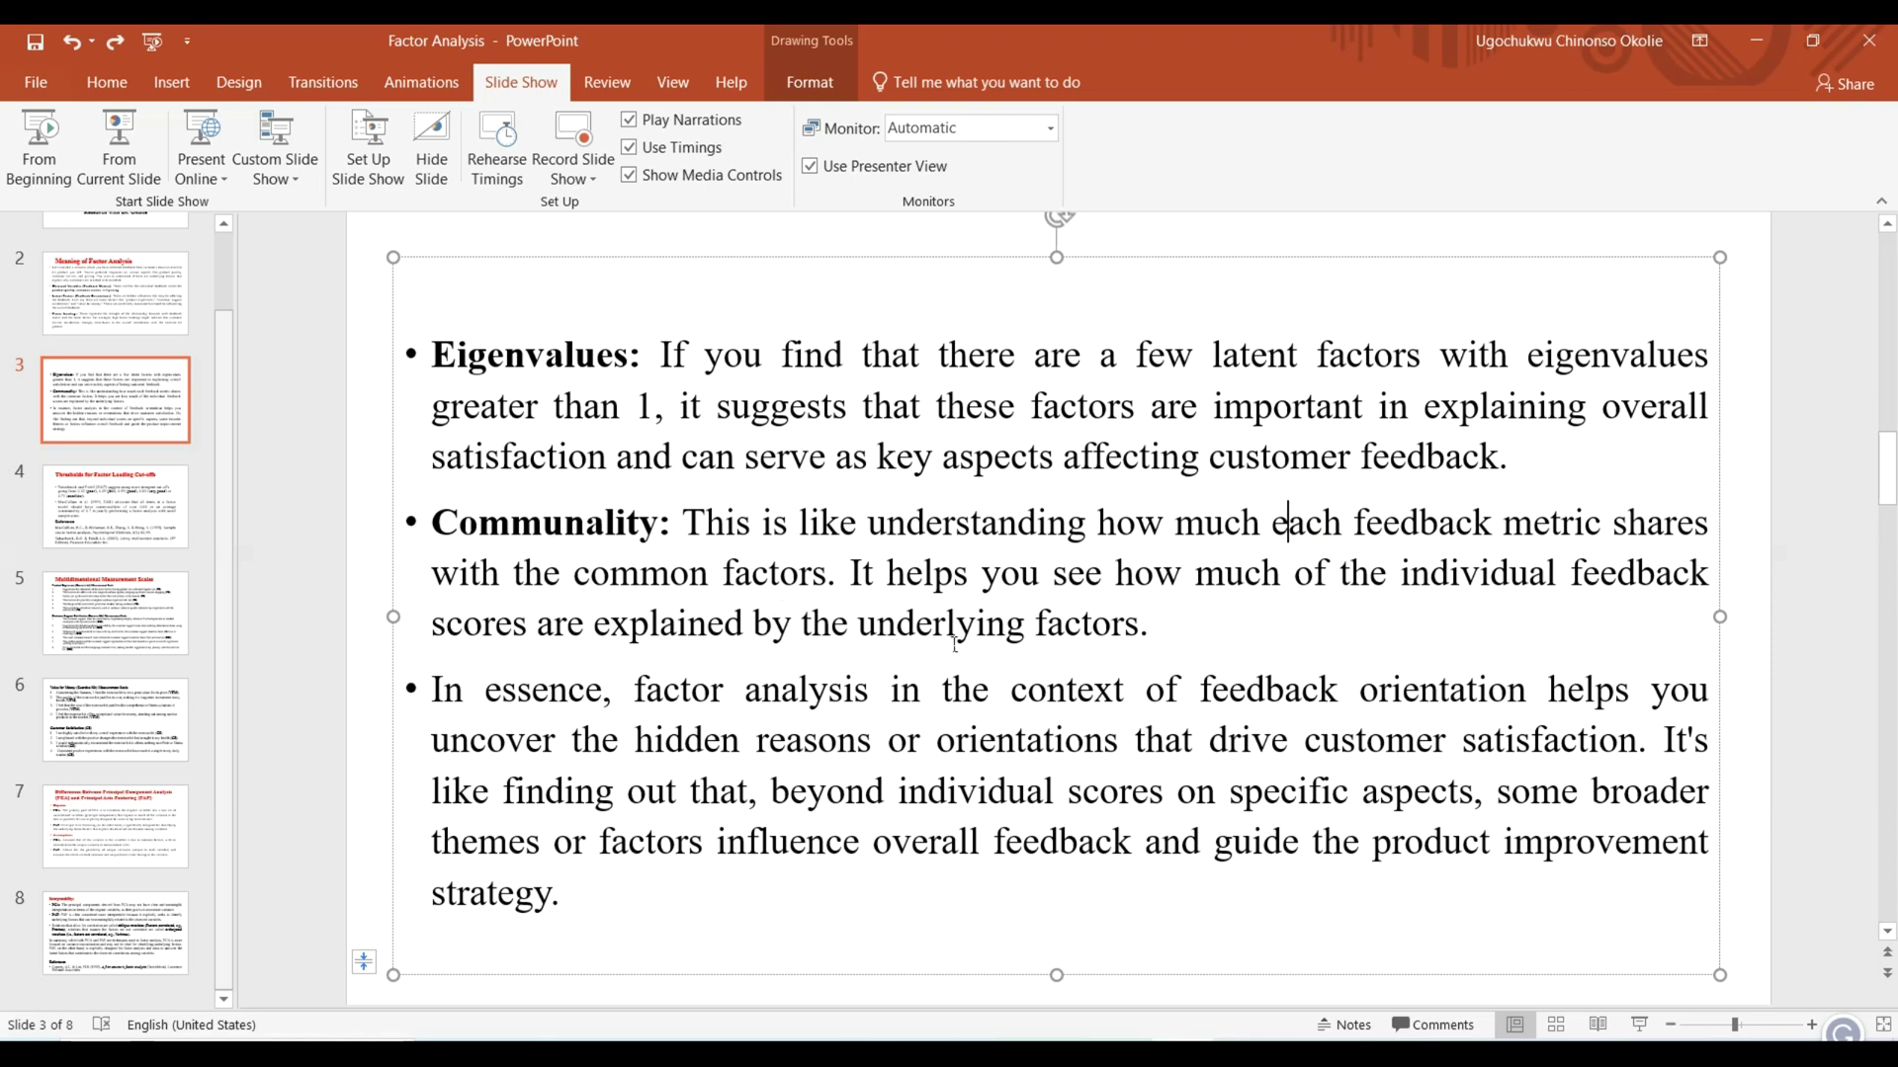
Return to the SPSS output viewer and examine the extraction values in the Communalities table.
{"action": "mouse_move", "coordinate": [925, 1037]}
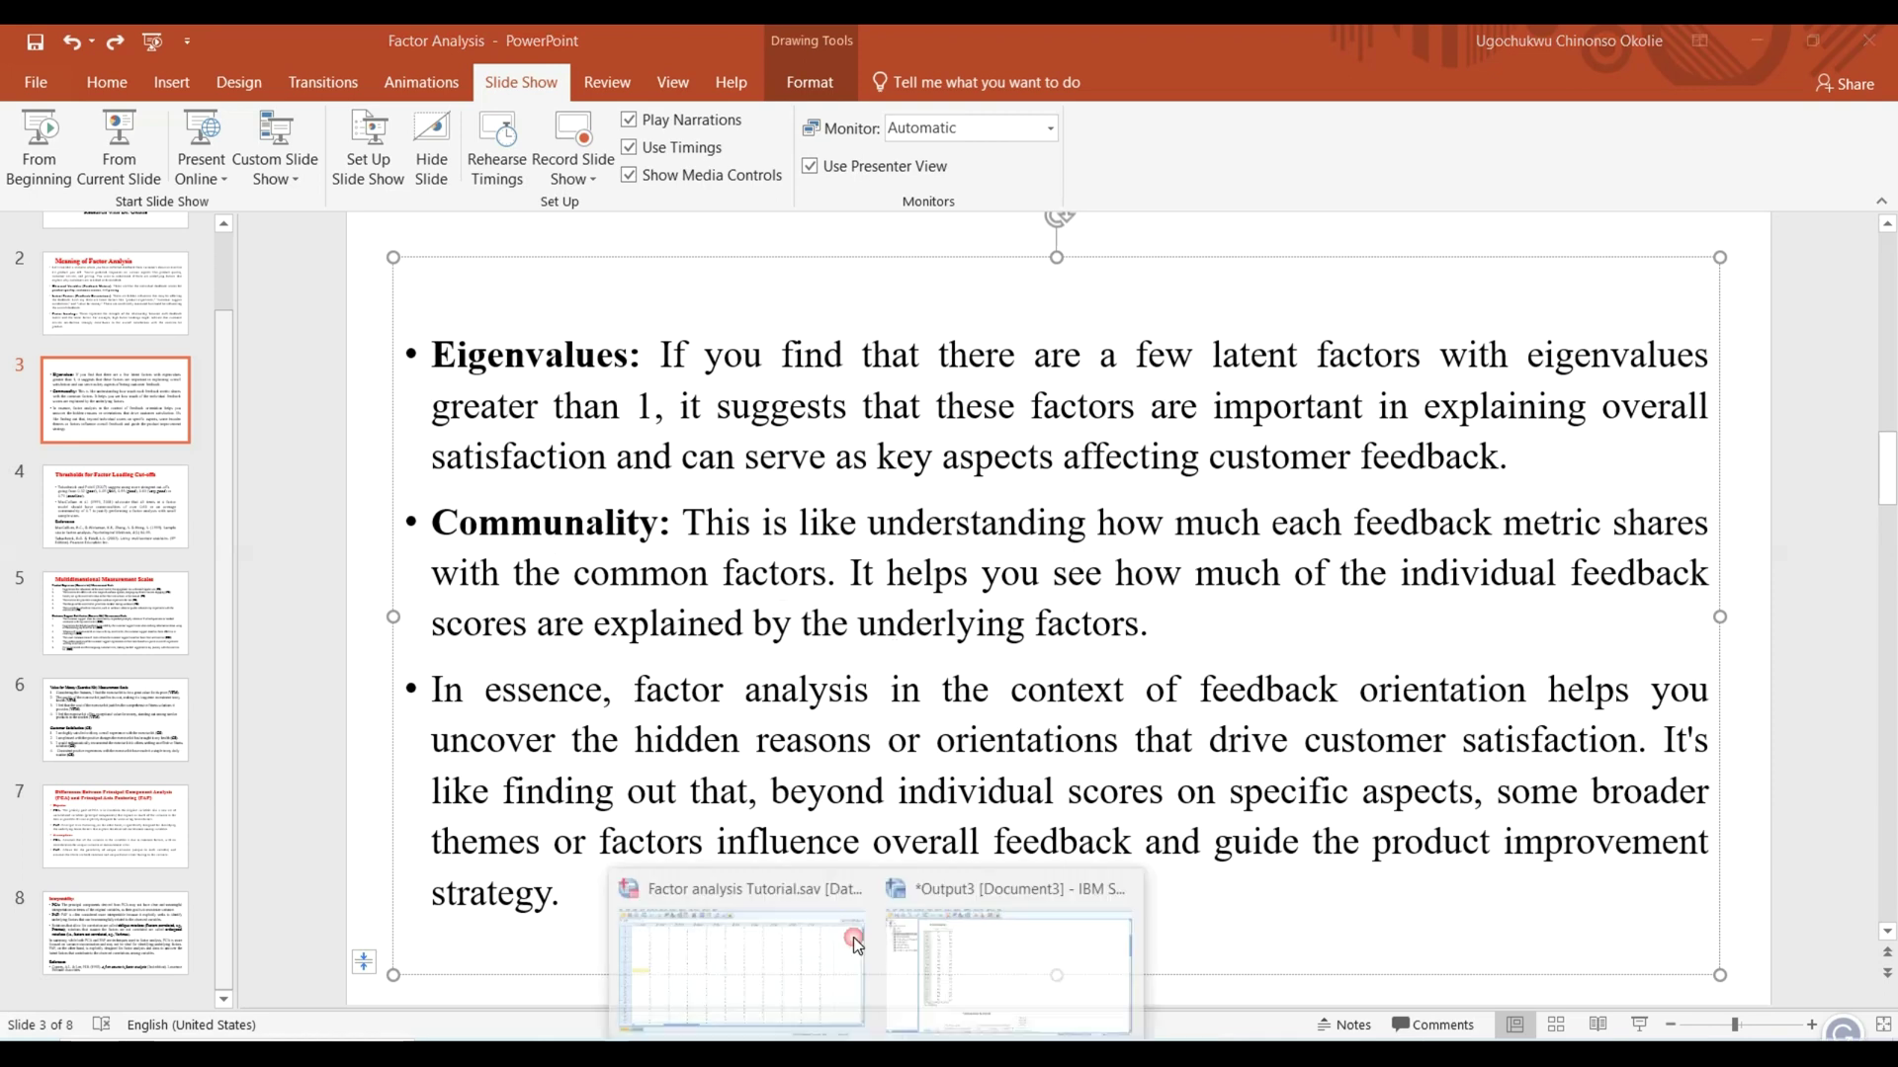
{"action": "left_click", "coordinate": [939, 896]}
{"action": "left_click", "coordinate": [500, 415]}
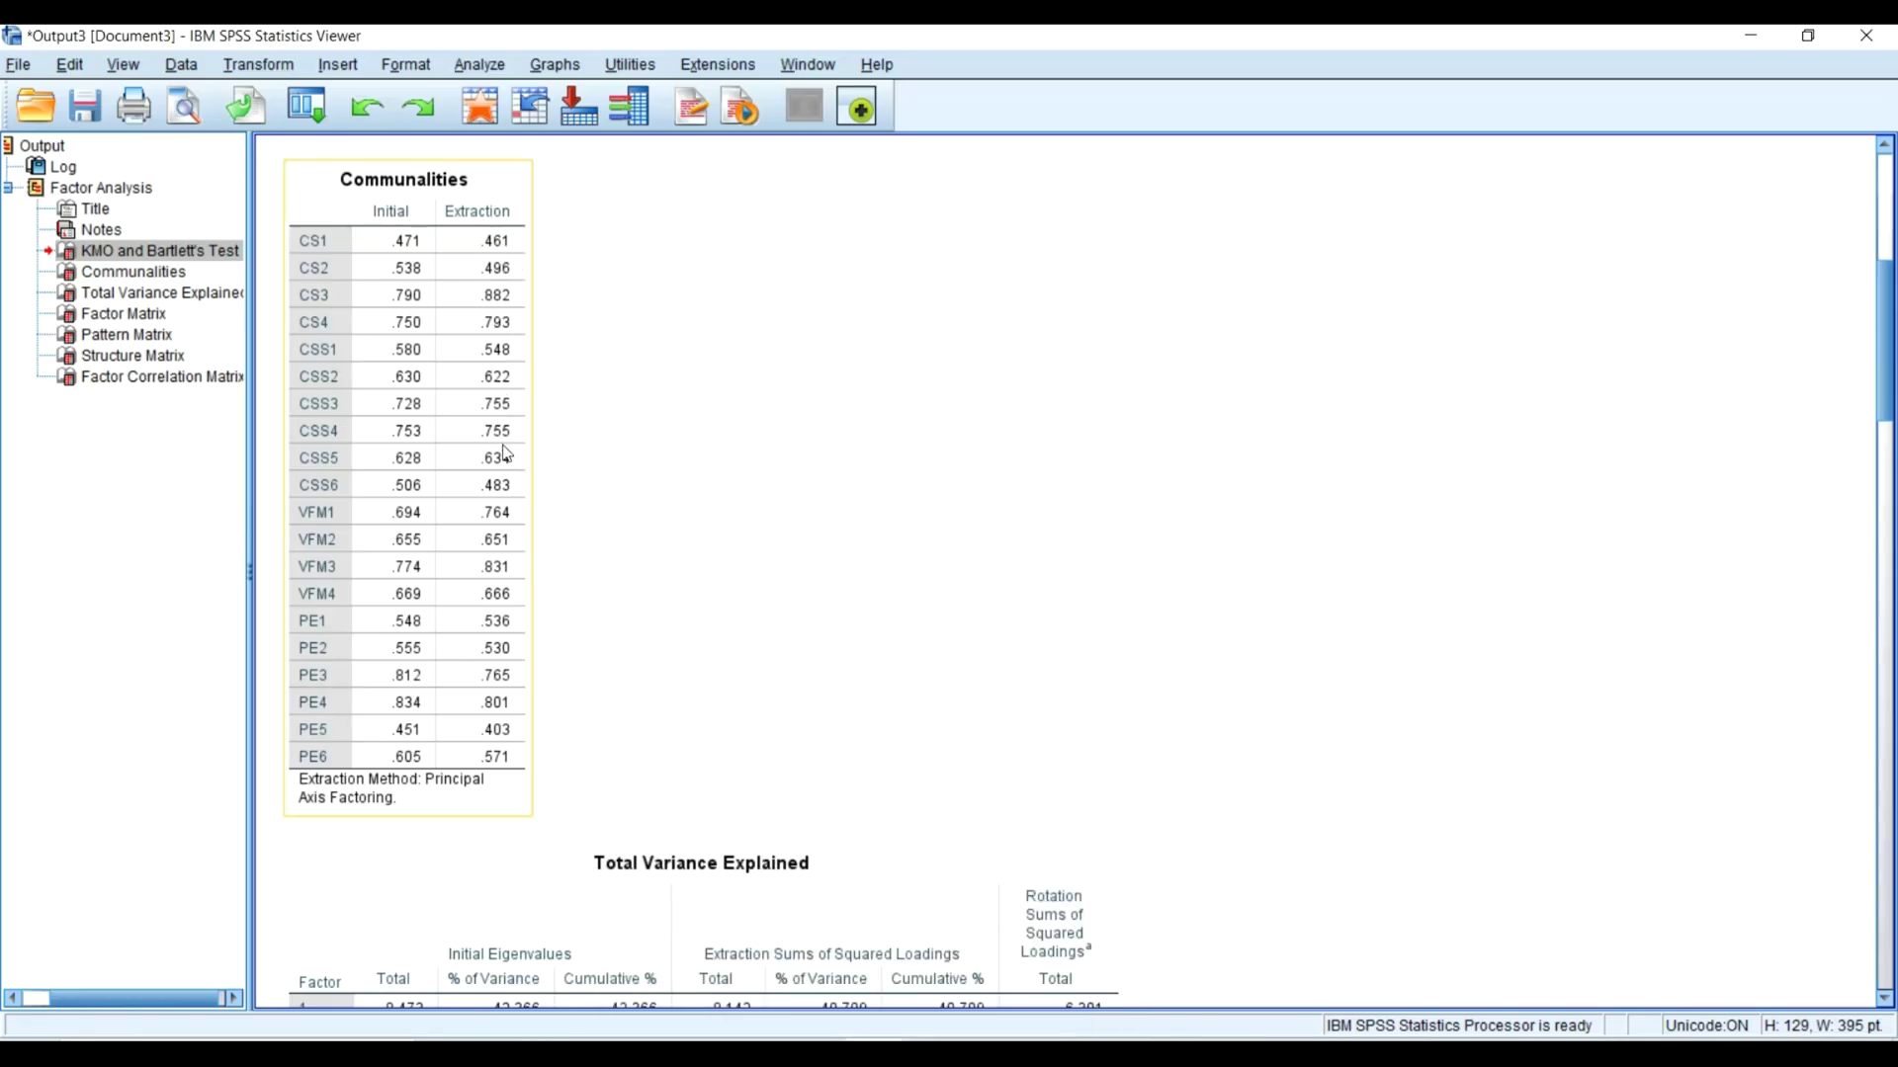
{"action": "left_click", "coordinate": [586, 260]}
{"action": "left_click", "coordinate": [506, 272]}
Examine the initial eigenvalues and cumulative percentages of the factors in the Total Variance Explained table.
{"action": "scroll", "coordinate": [506, 407], "scroll_direction": "down", "scroll_amount": 15}
{"action": "scroll", "coordinate": [514, 405], "scroll_direction": "up", "scroll_amount": 6}
{"action": "left_click", "coordinate": [518, 405]}
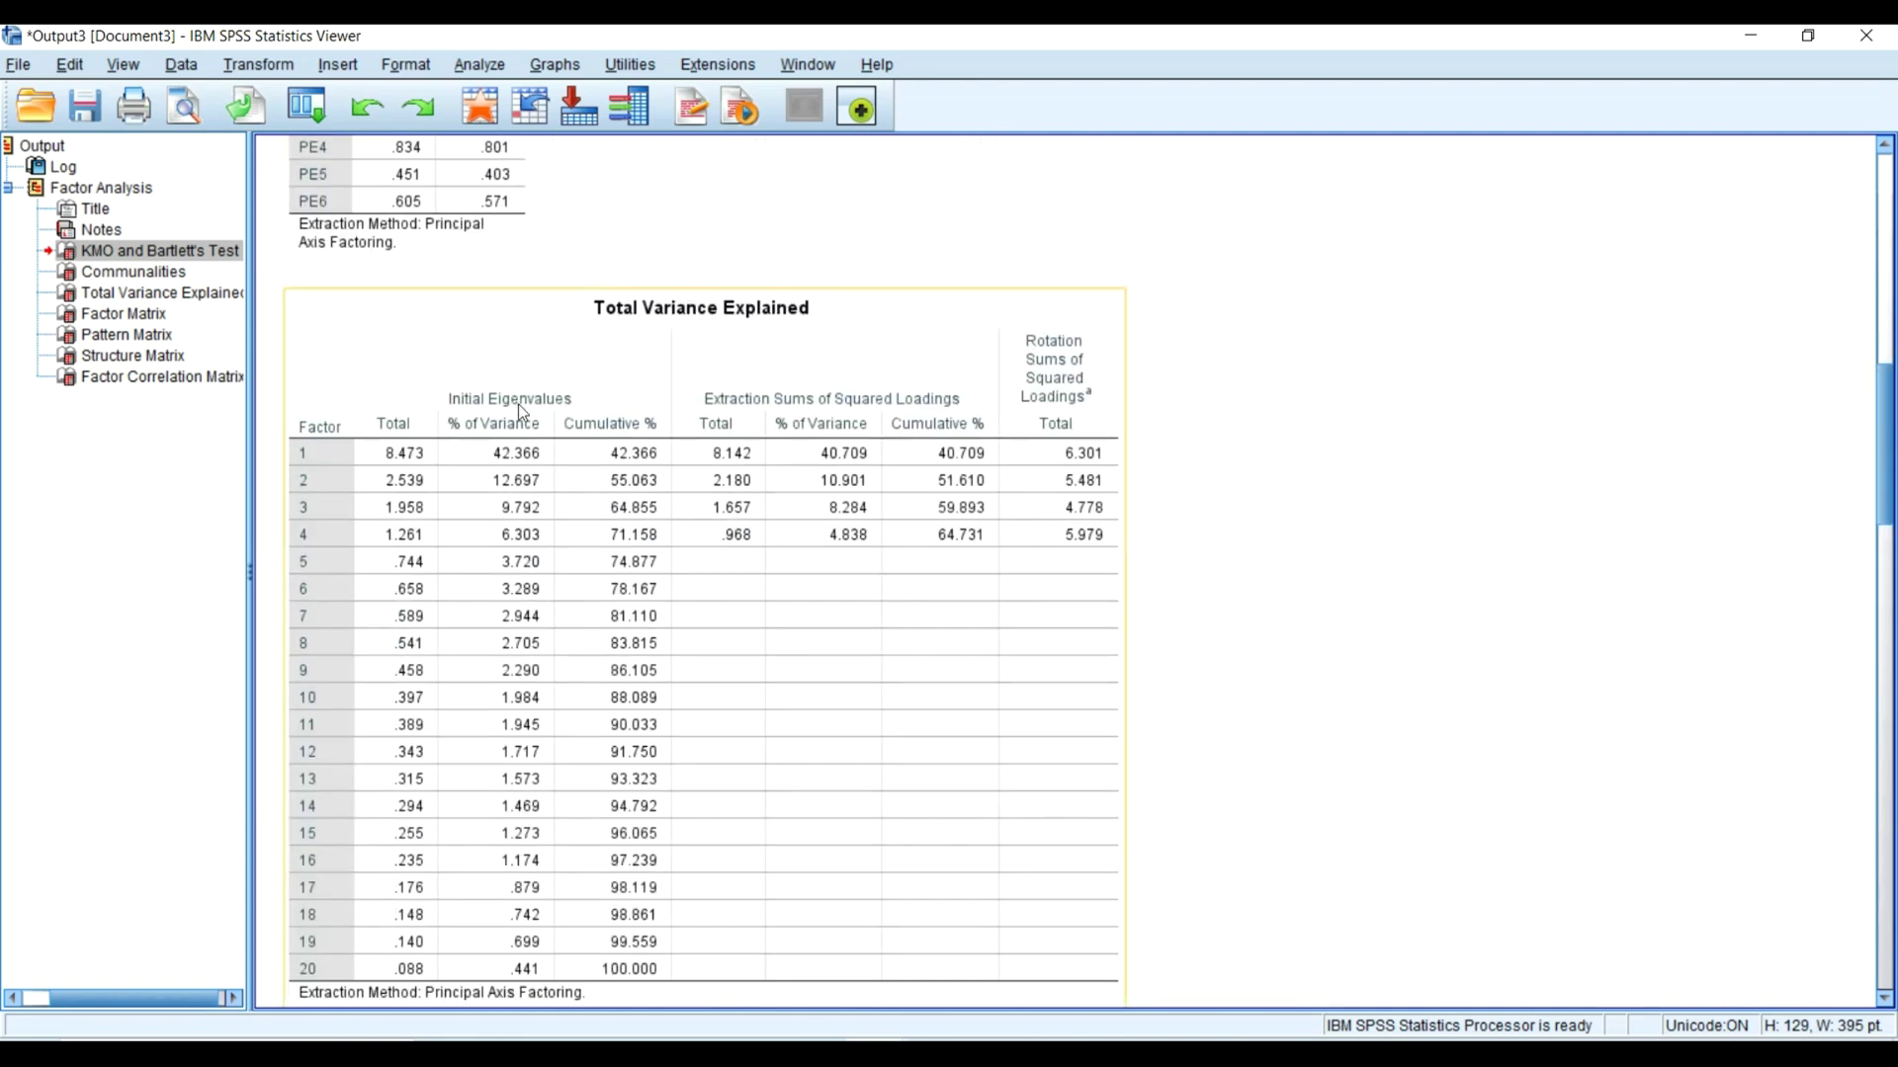
{"action": "scroll", "coordinate": [551, 410], "scroll_direction": "down", "scroll_amount": 2}
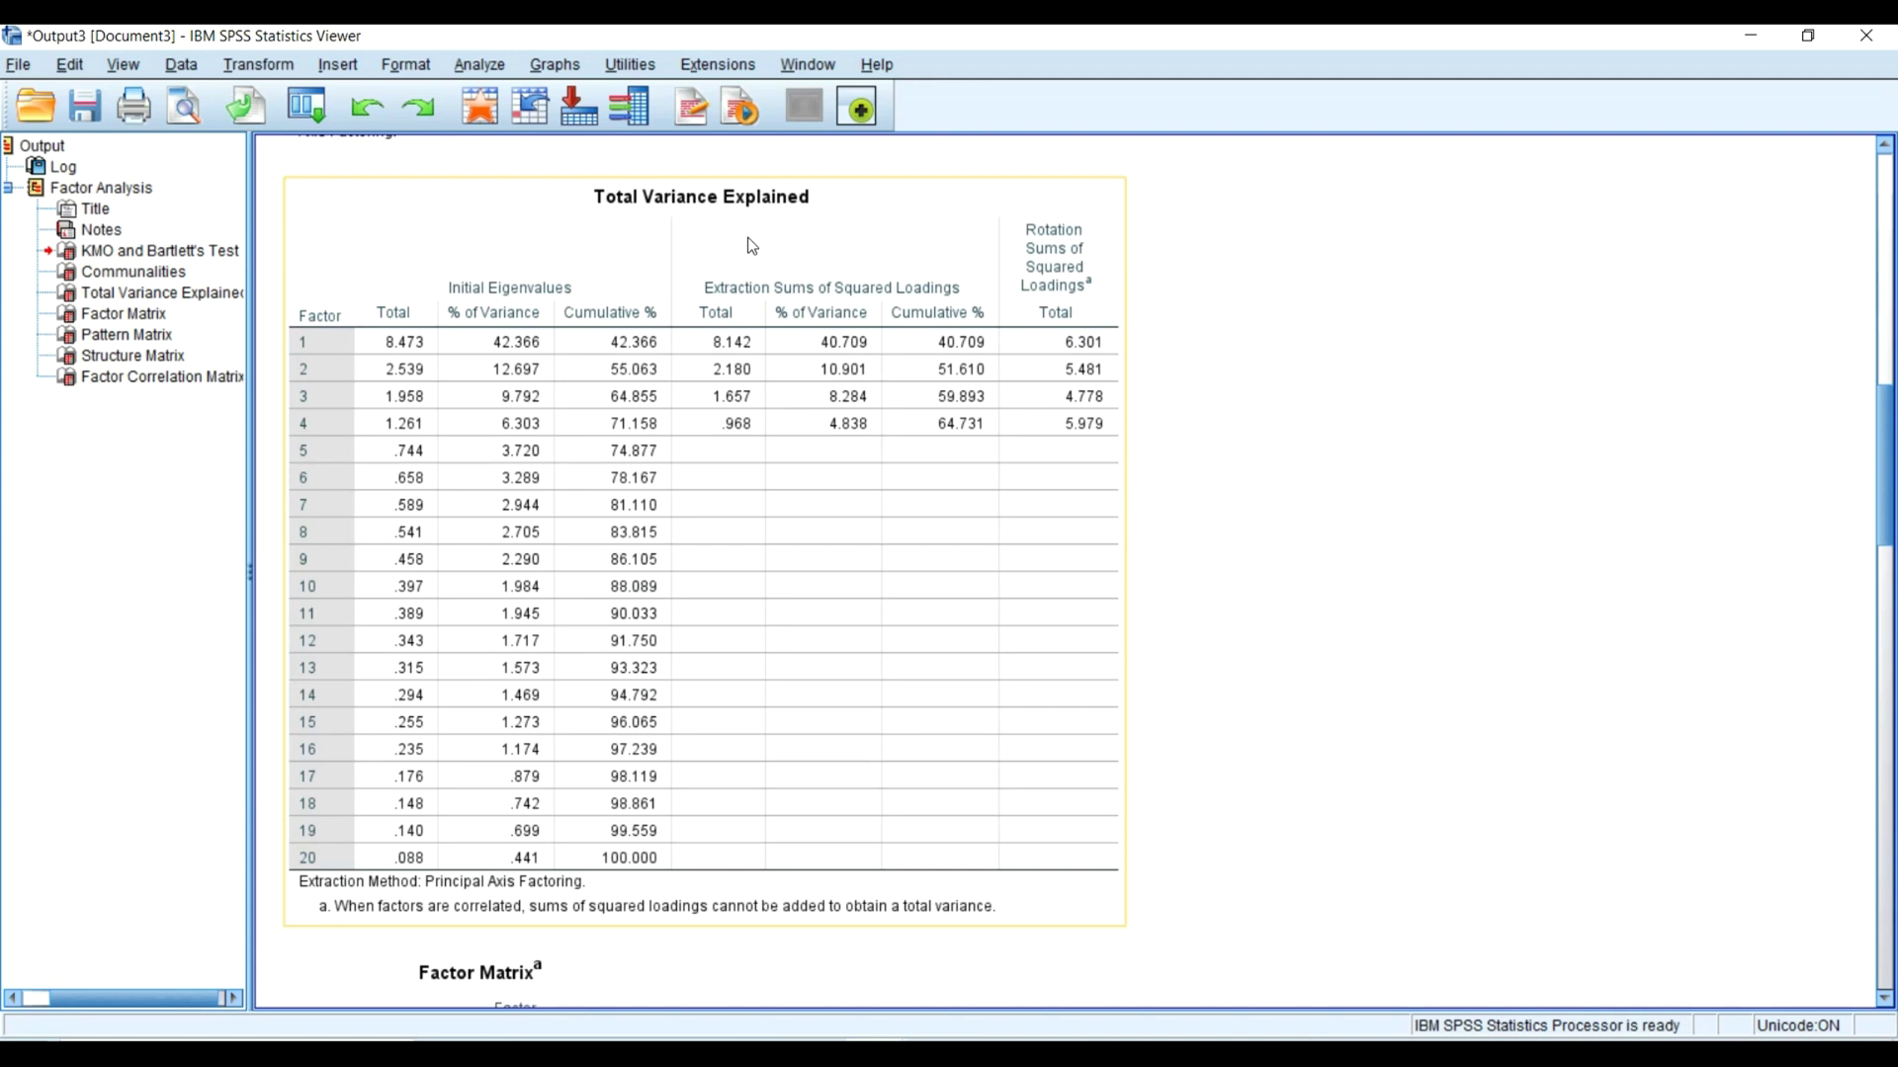
{"action": "left_click", "coordinate": [320, 441]}
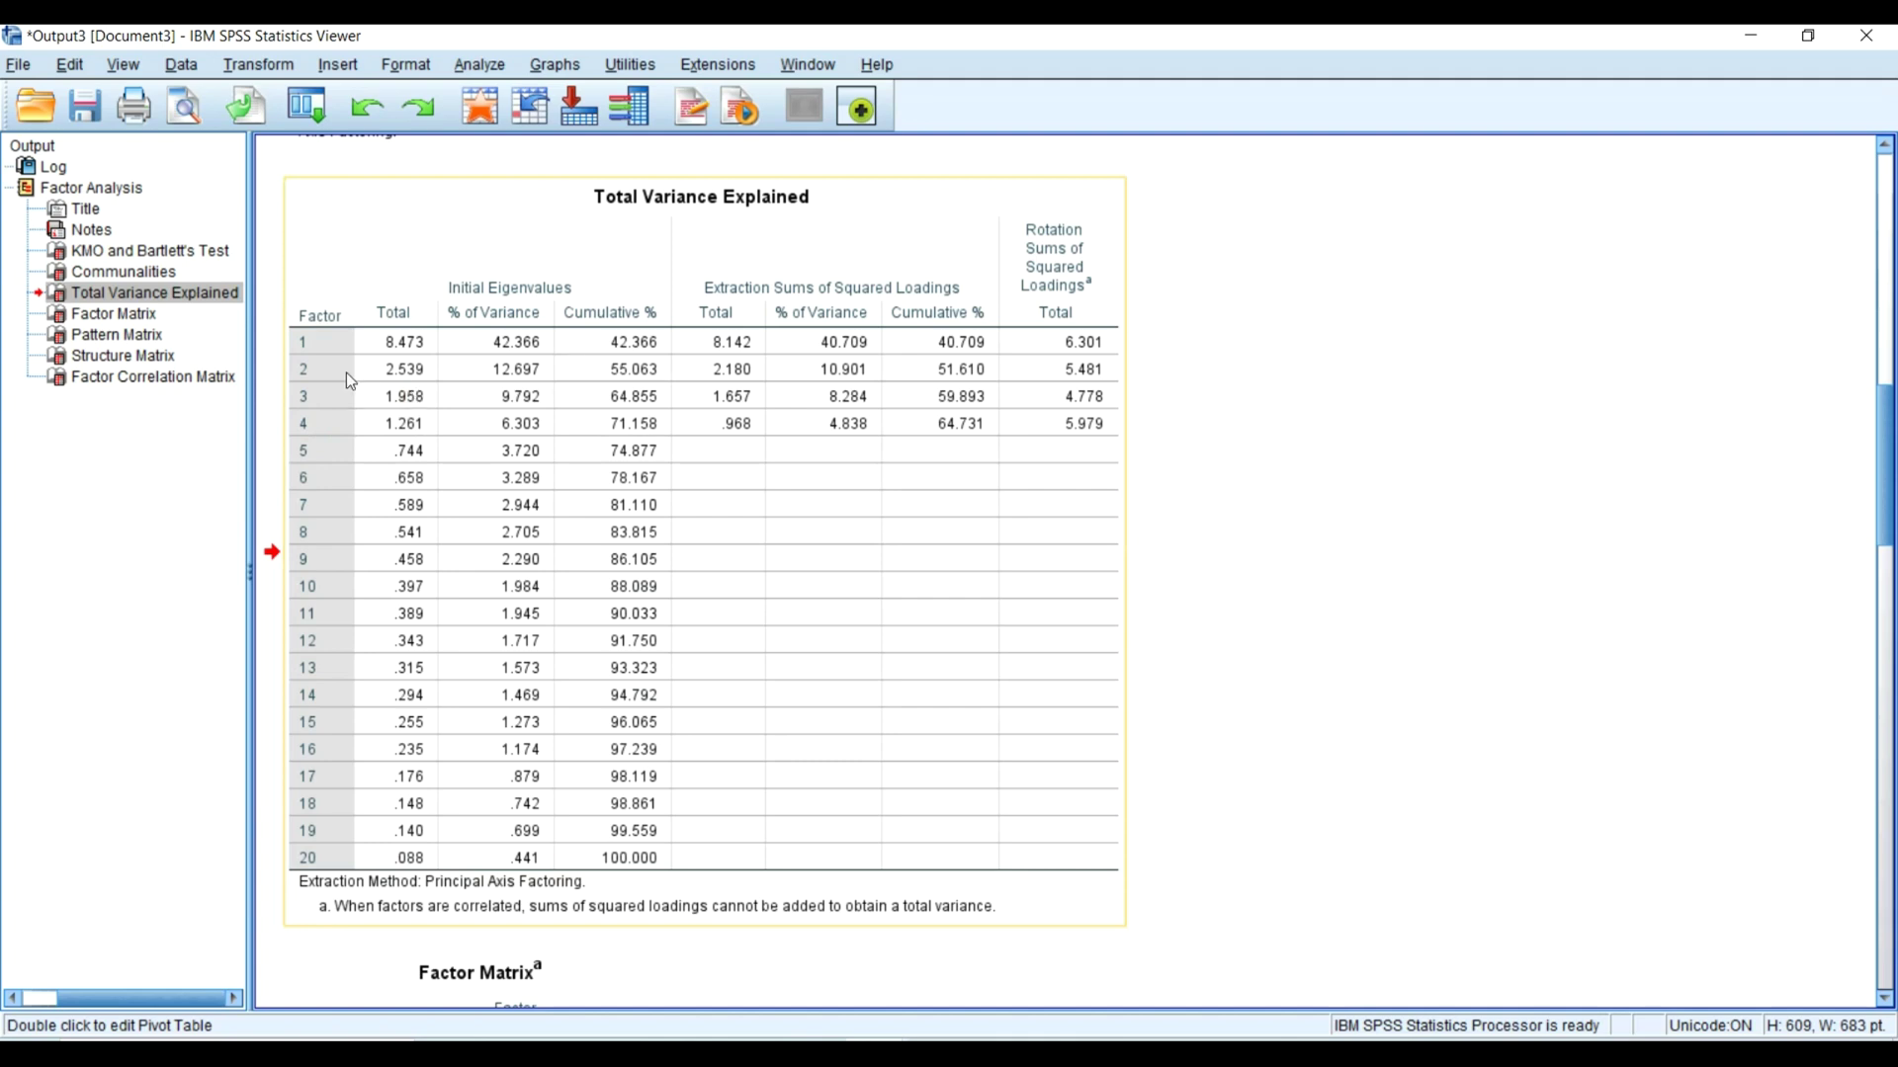
{"action": "left_click", "coordinate": [328, 404]}
{"action": "left_click", "coordinate": [627, 459]}
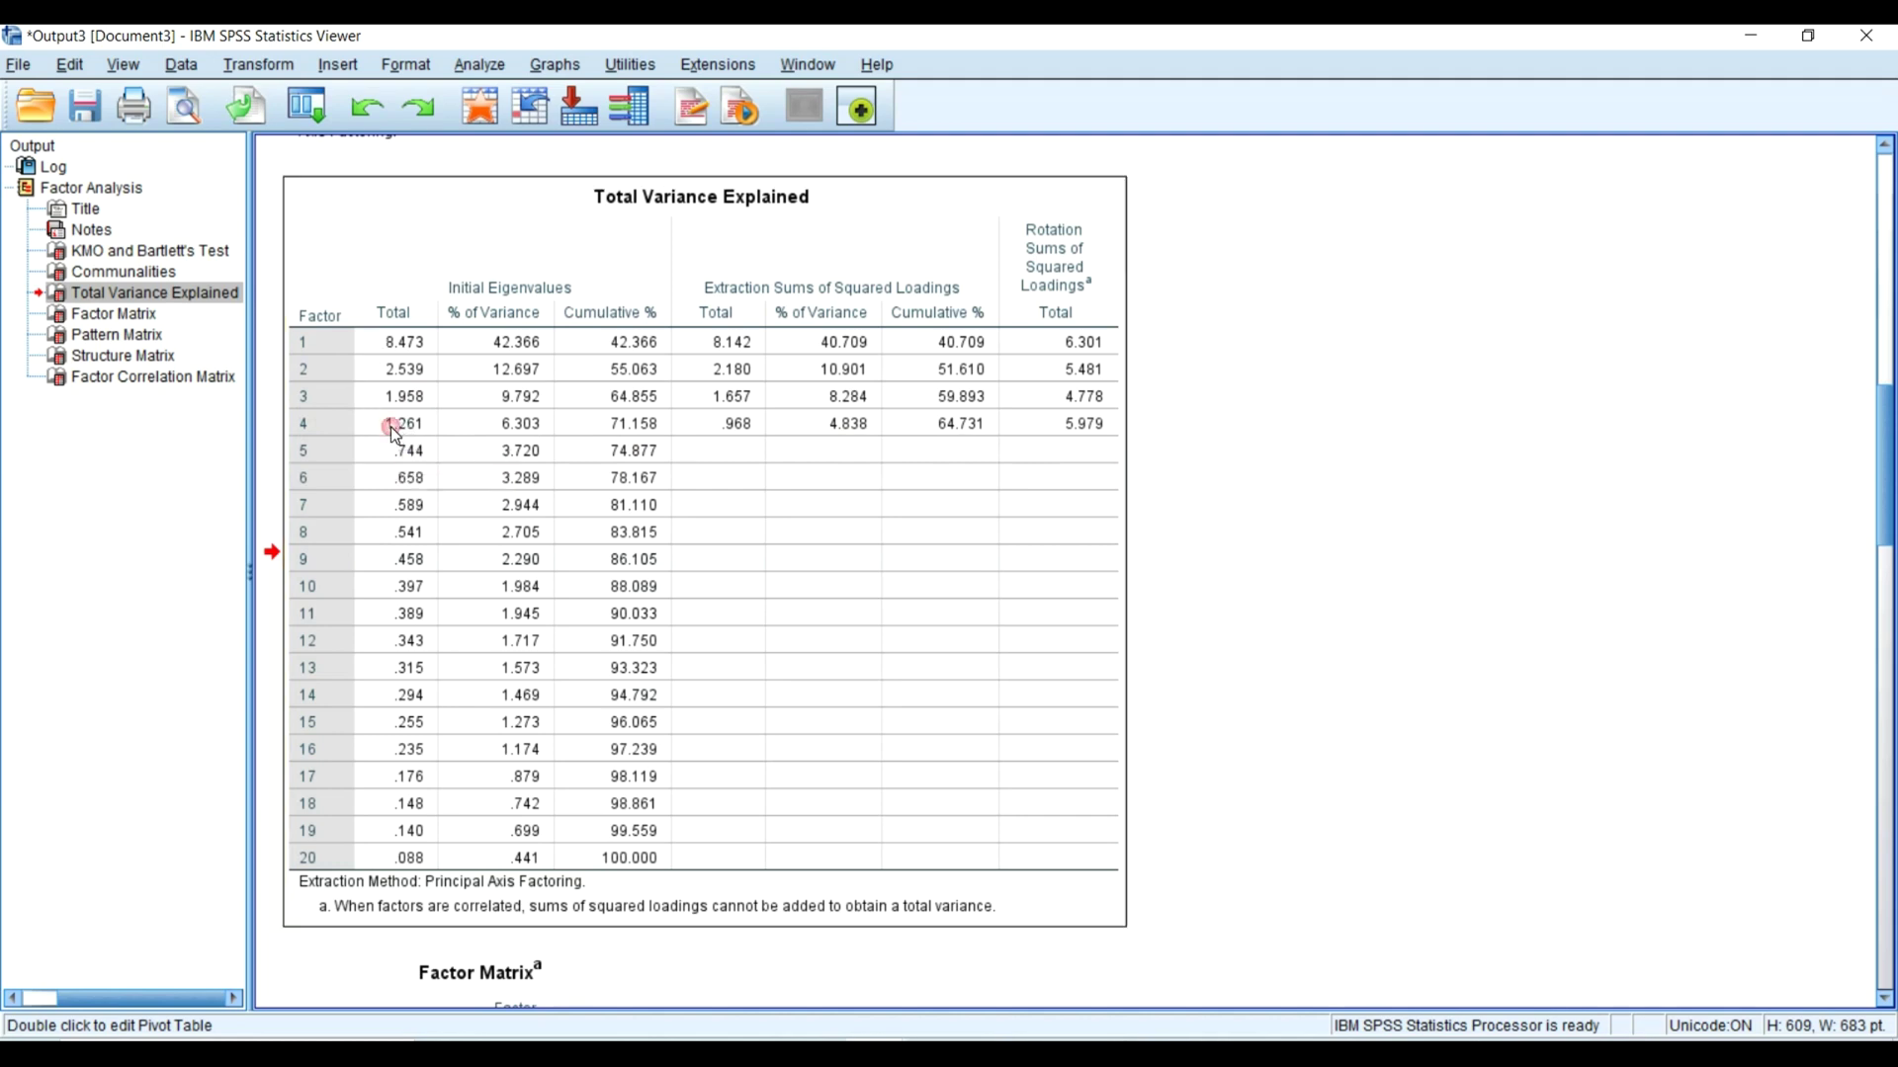
Switch to PowerPoint and highlight the Eigenvalues explanation on slide 3 to read it, undoing the accidental move of its text.
{"action": "key", "text": "alt+Tab"}
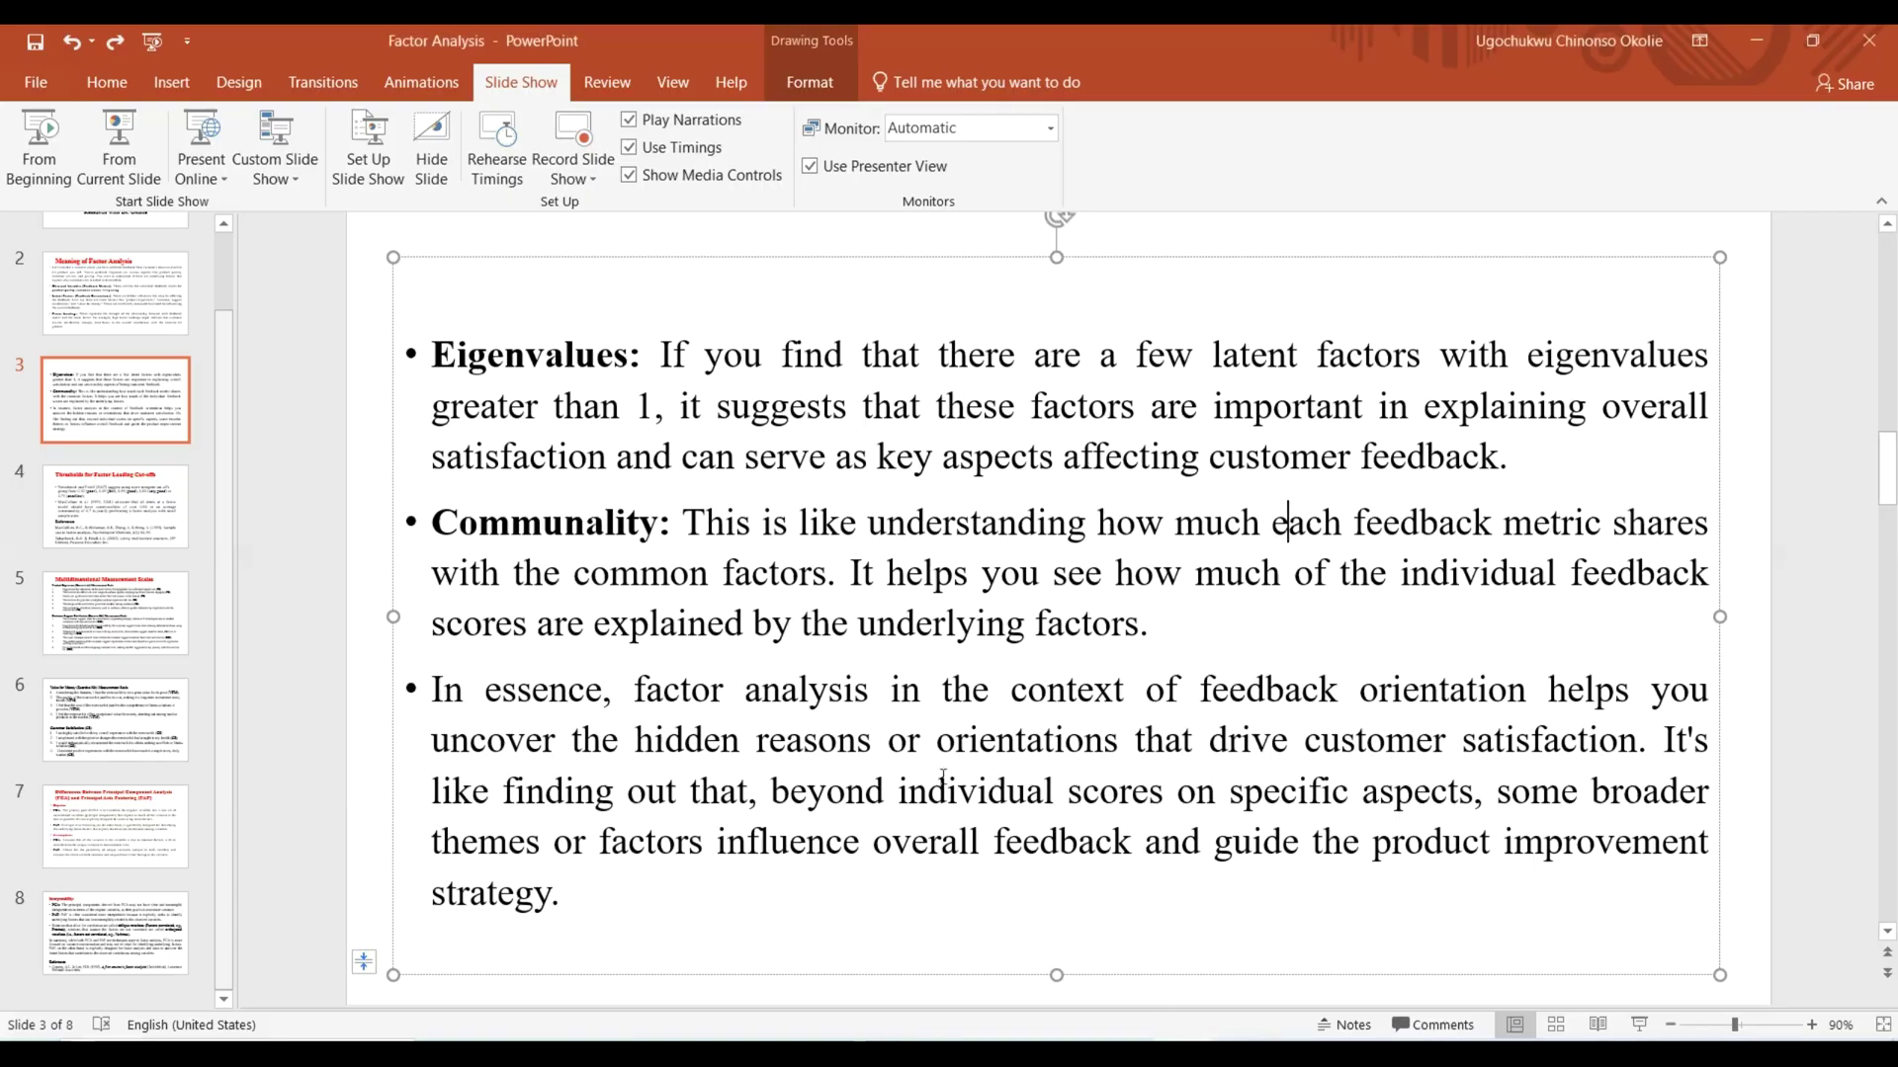
{"action": "left_click_drag", "start_coordinate": [474, 377], "coordinate": [1501, 454]}
{"action": "left_click", "coordinate": [1504, 451]}
{"action": "key", "text": "ctrl+z"}
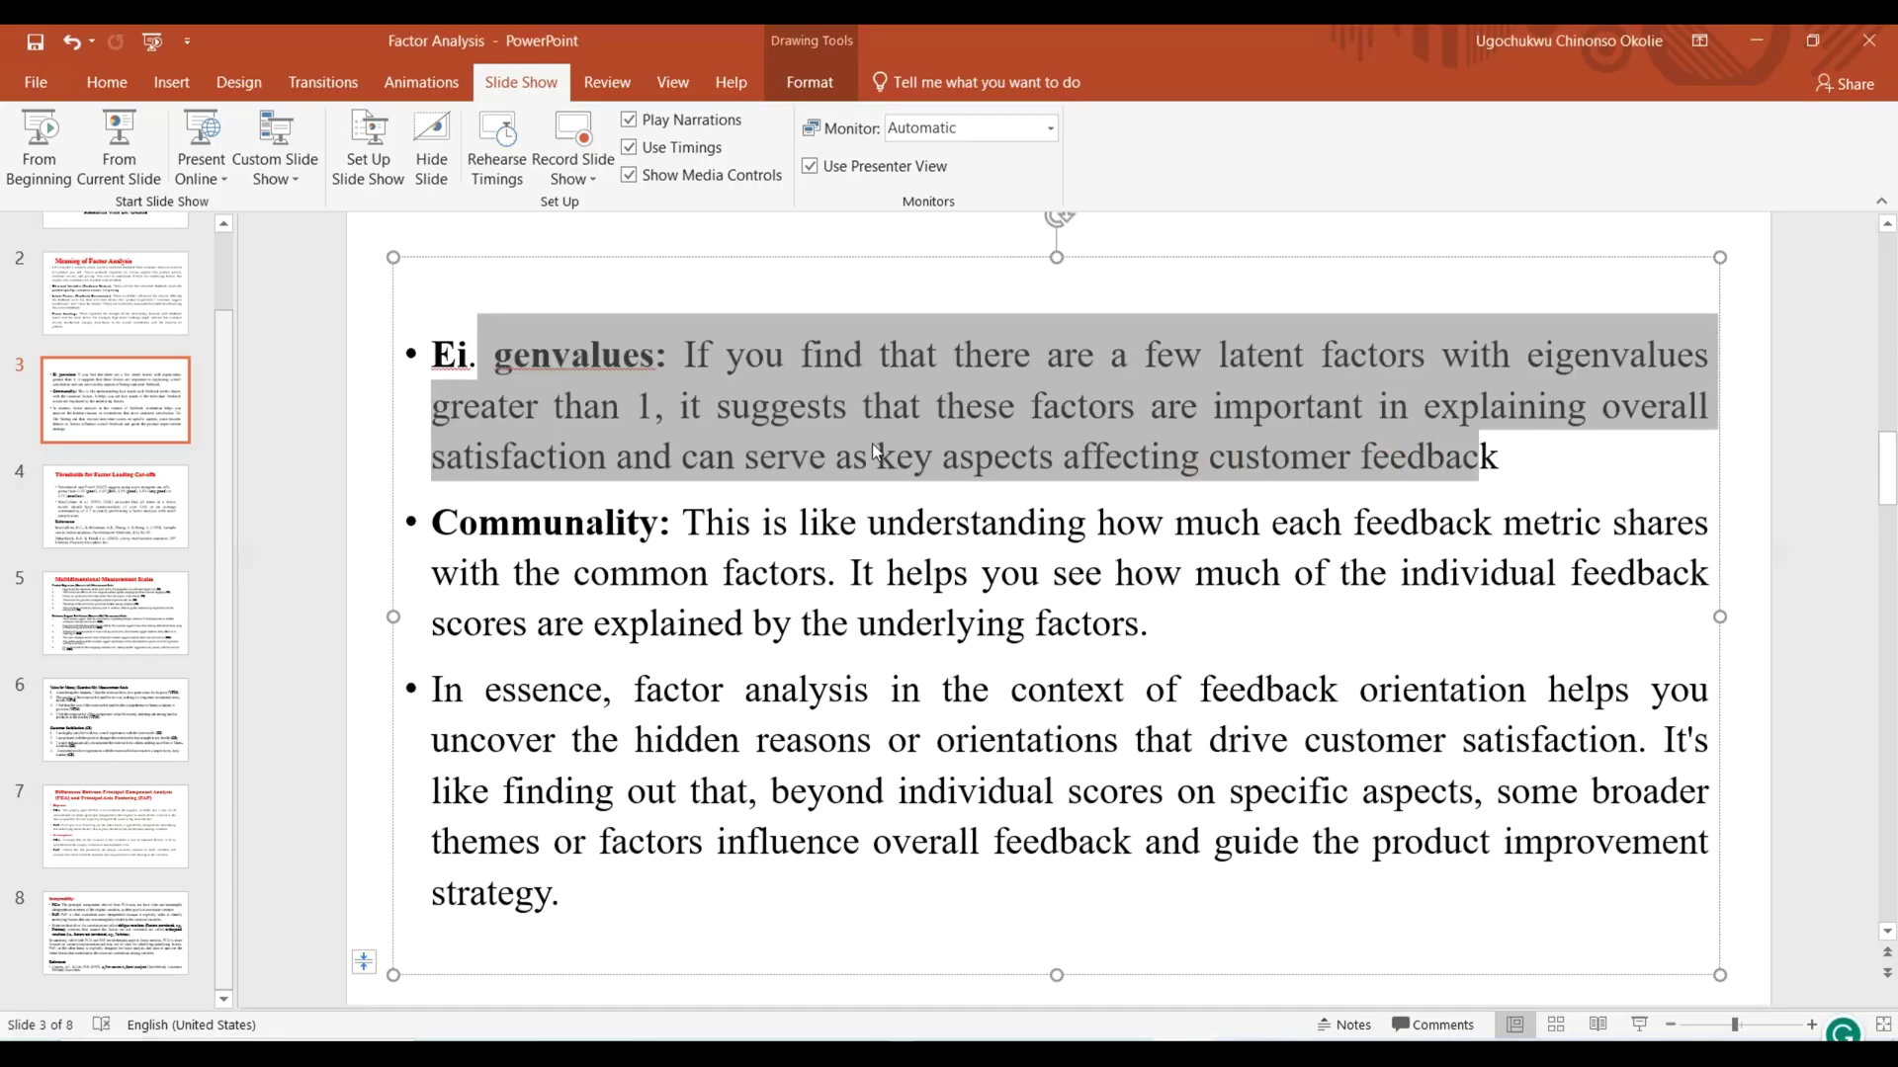
{"action": "key", "text": "ctrl+z"}
{"action": "left_click_drag", "start_coordinate": [685, 366], "coordinate": [1504, 456]}
{"action": "left_click", "coordinate": [1462, 457]}
{"action": "left_click_drag", "start_coordinate": [671, 332], "coordinate": [1498, 457]}
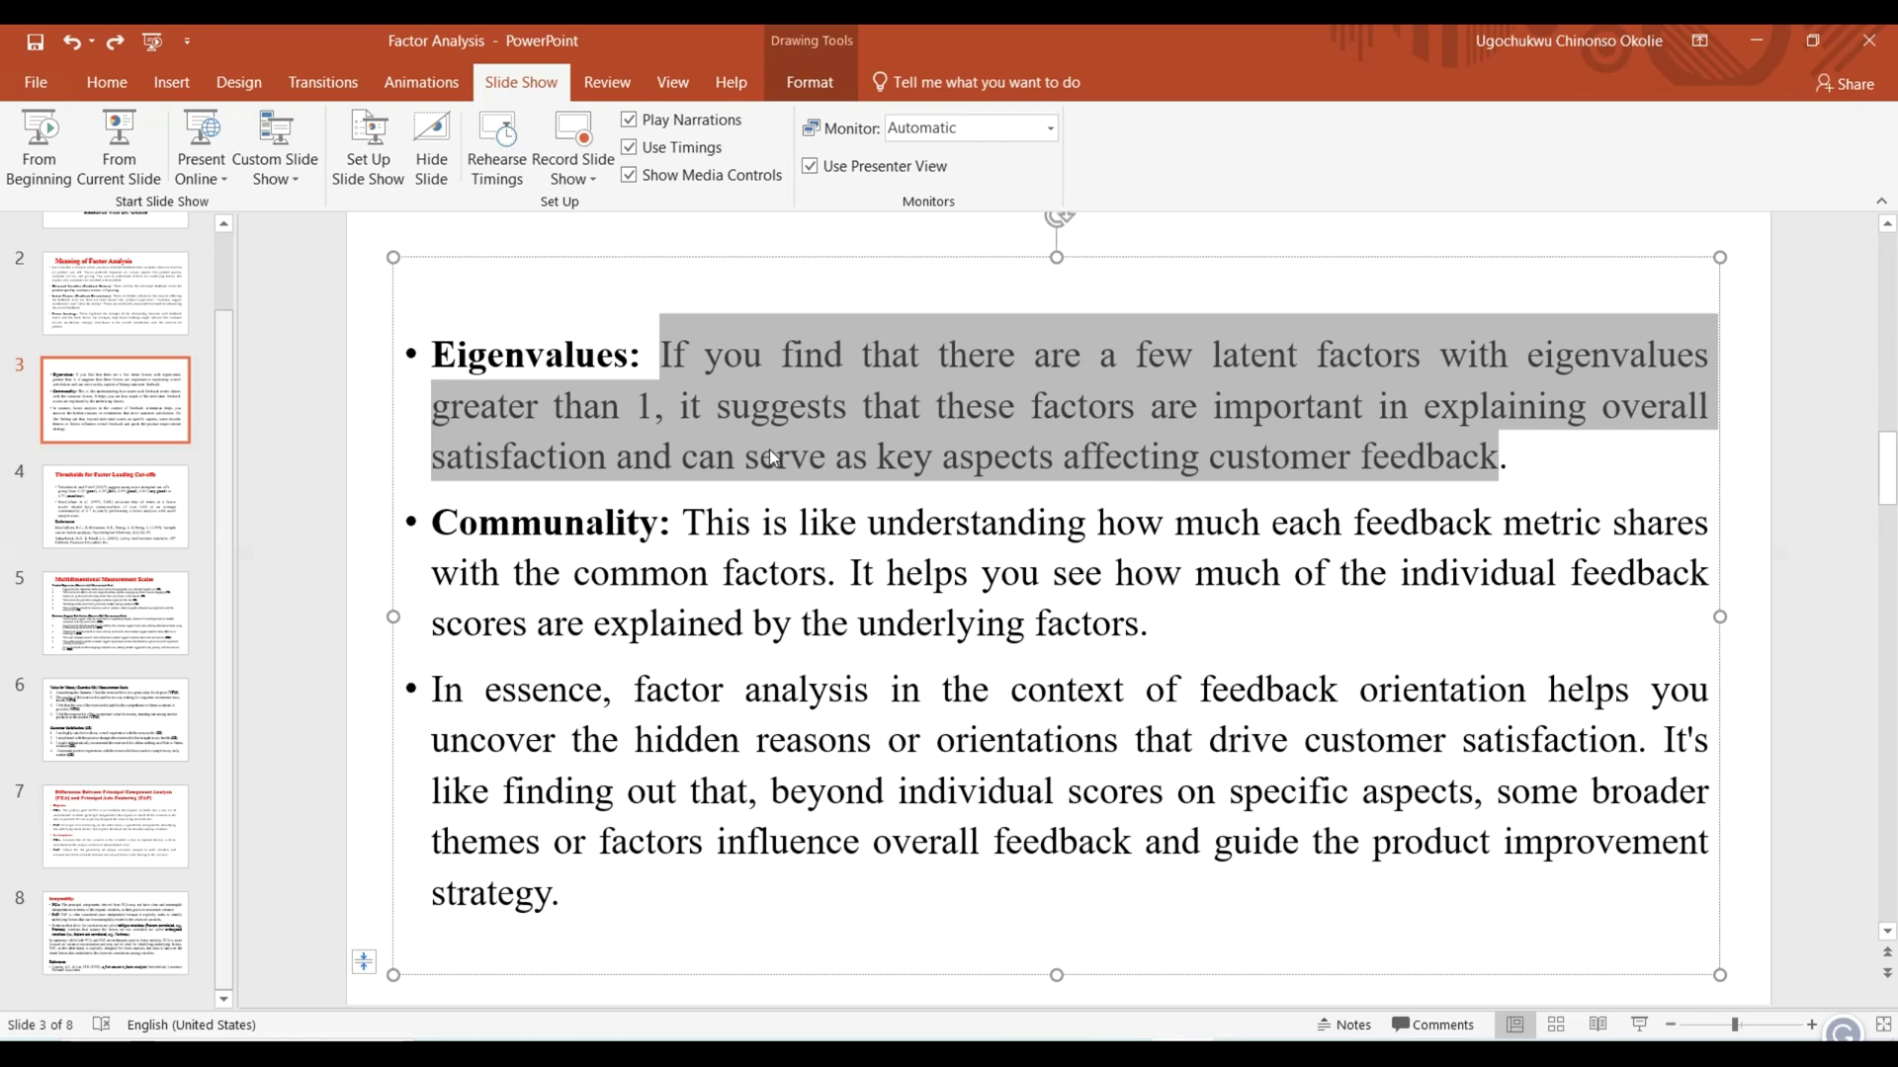
{"action": "left_click", "coordinate": [836, 520]}
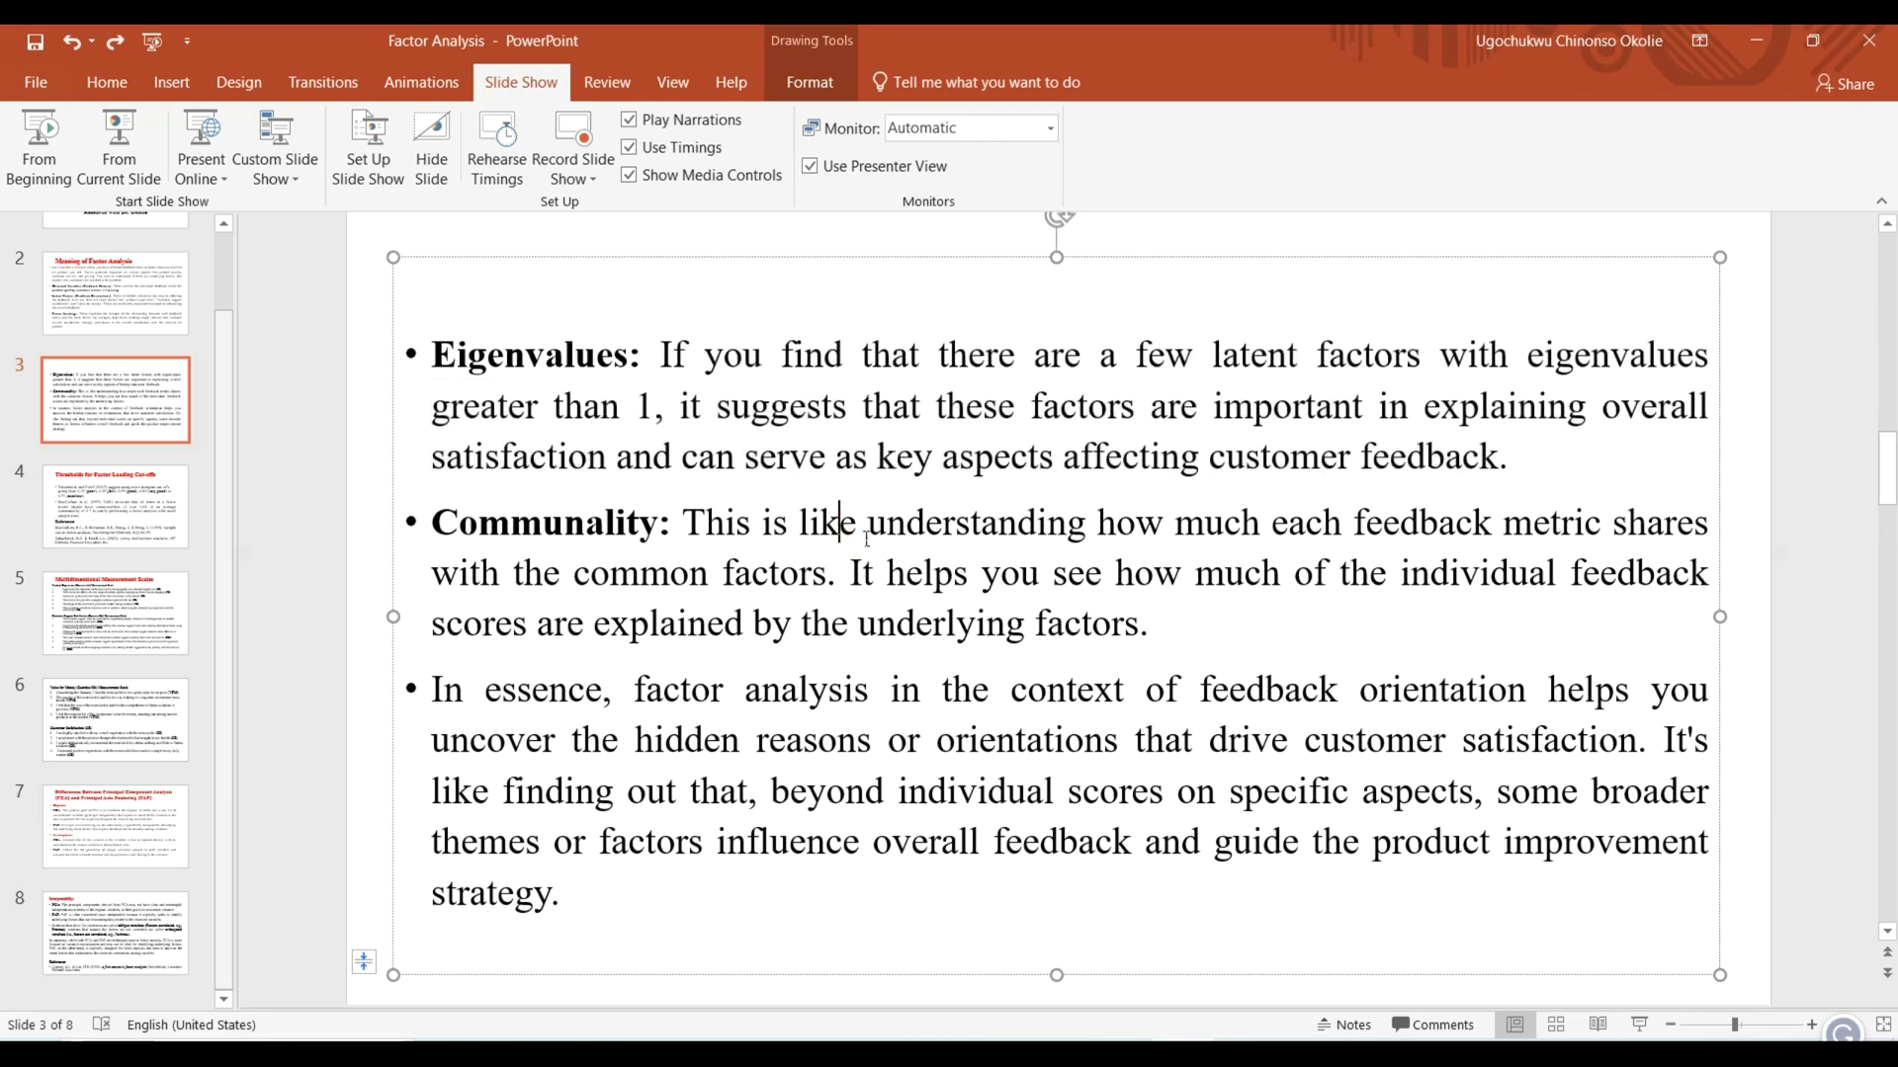
Return to the SPSS output, check the eigenvalue cutoff in the Factor Analysis extraction settings, and compare it with the Total Variance Explained table.
{"action": "left_click", "coordinate": [876, 1055]}
{"action": "left_click", "coordinate": [961, 987]}
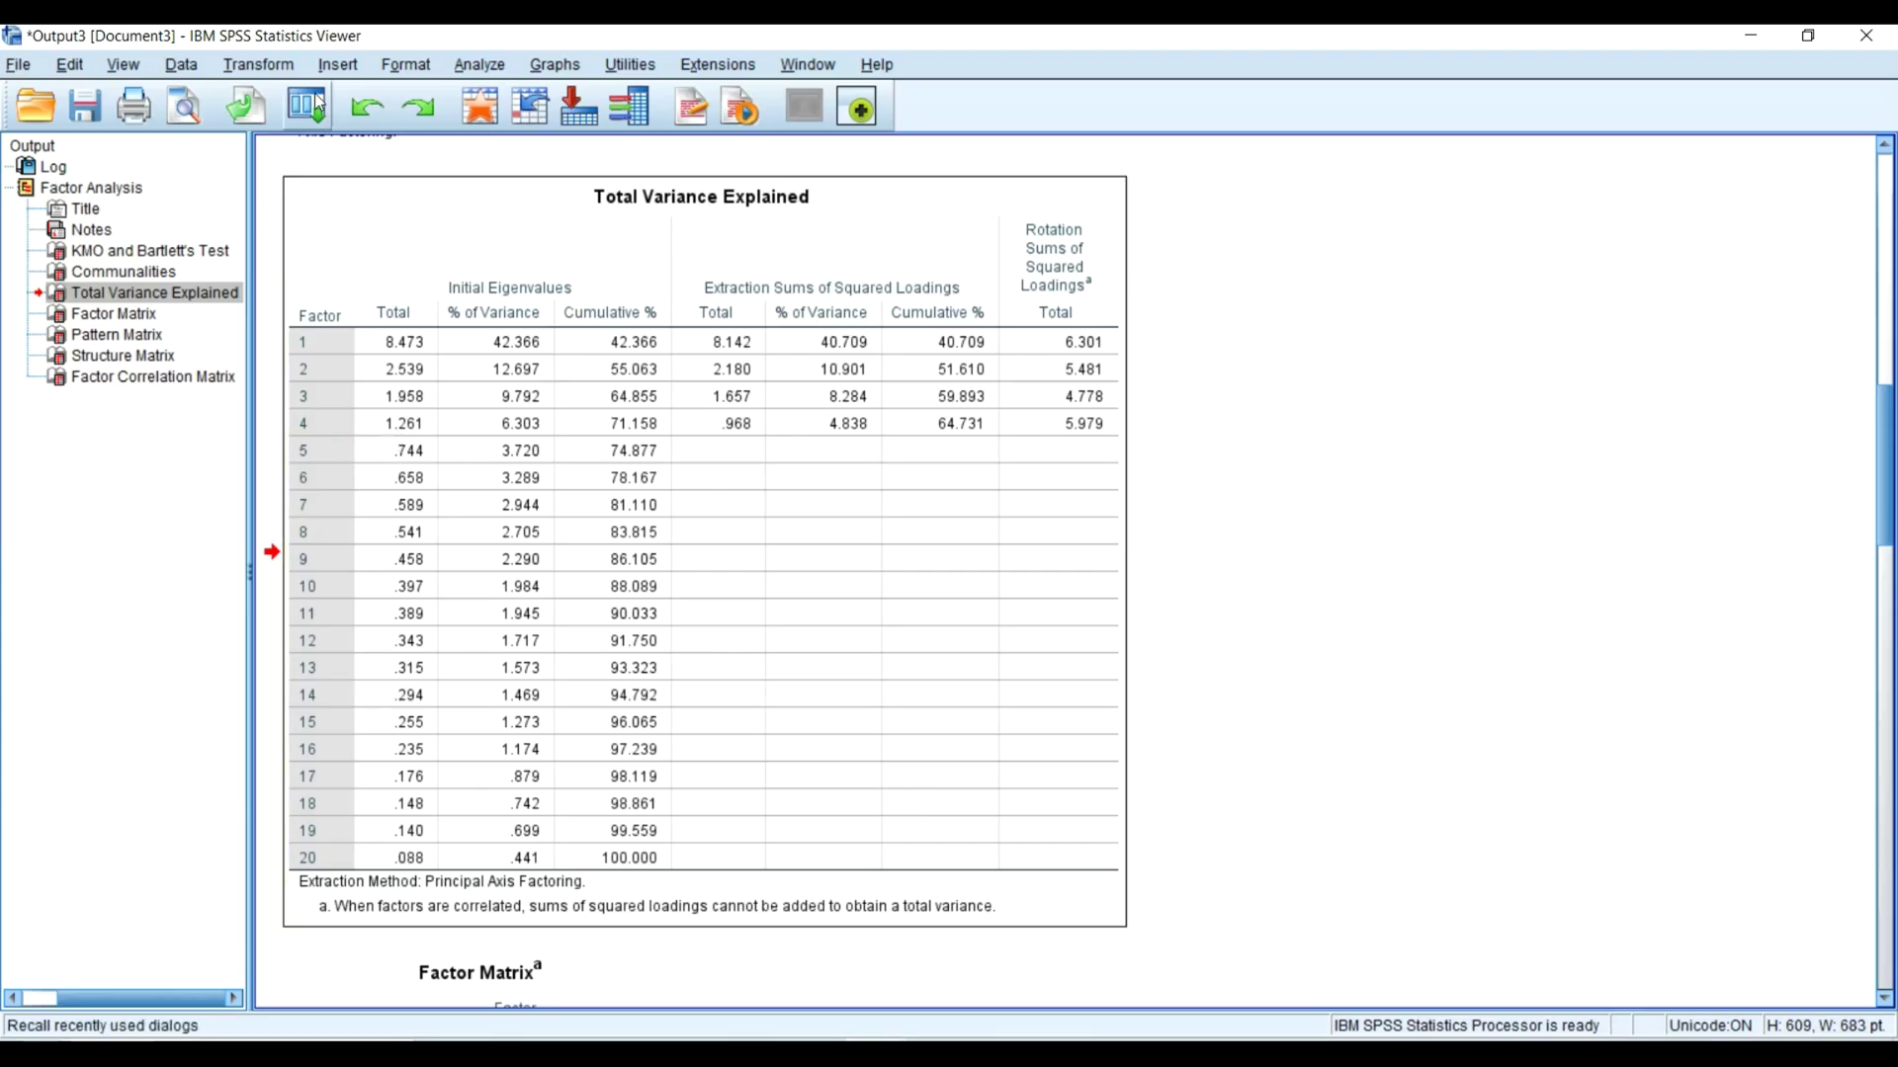
{"action": "left_click", "coordinate": [322, 123]}
{"action": "left_click", "coordinate": [340, 153]}
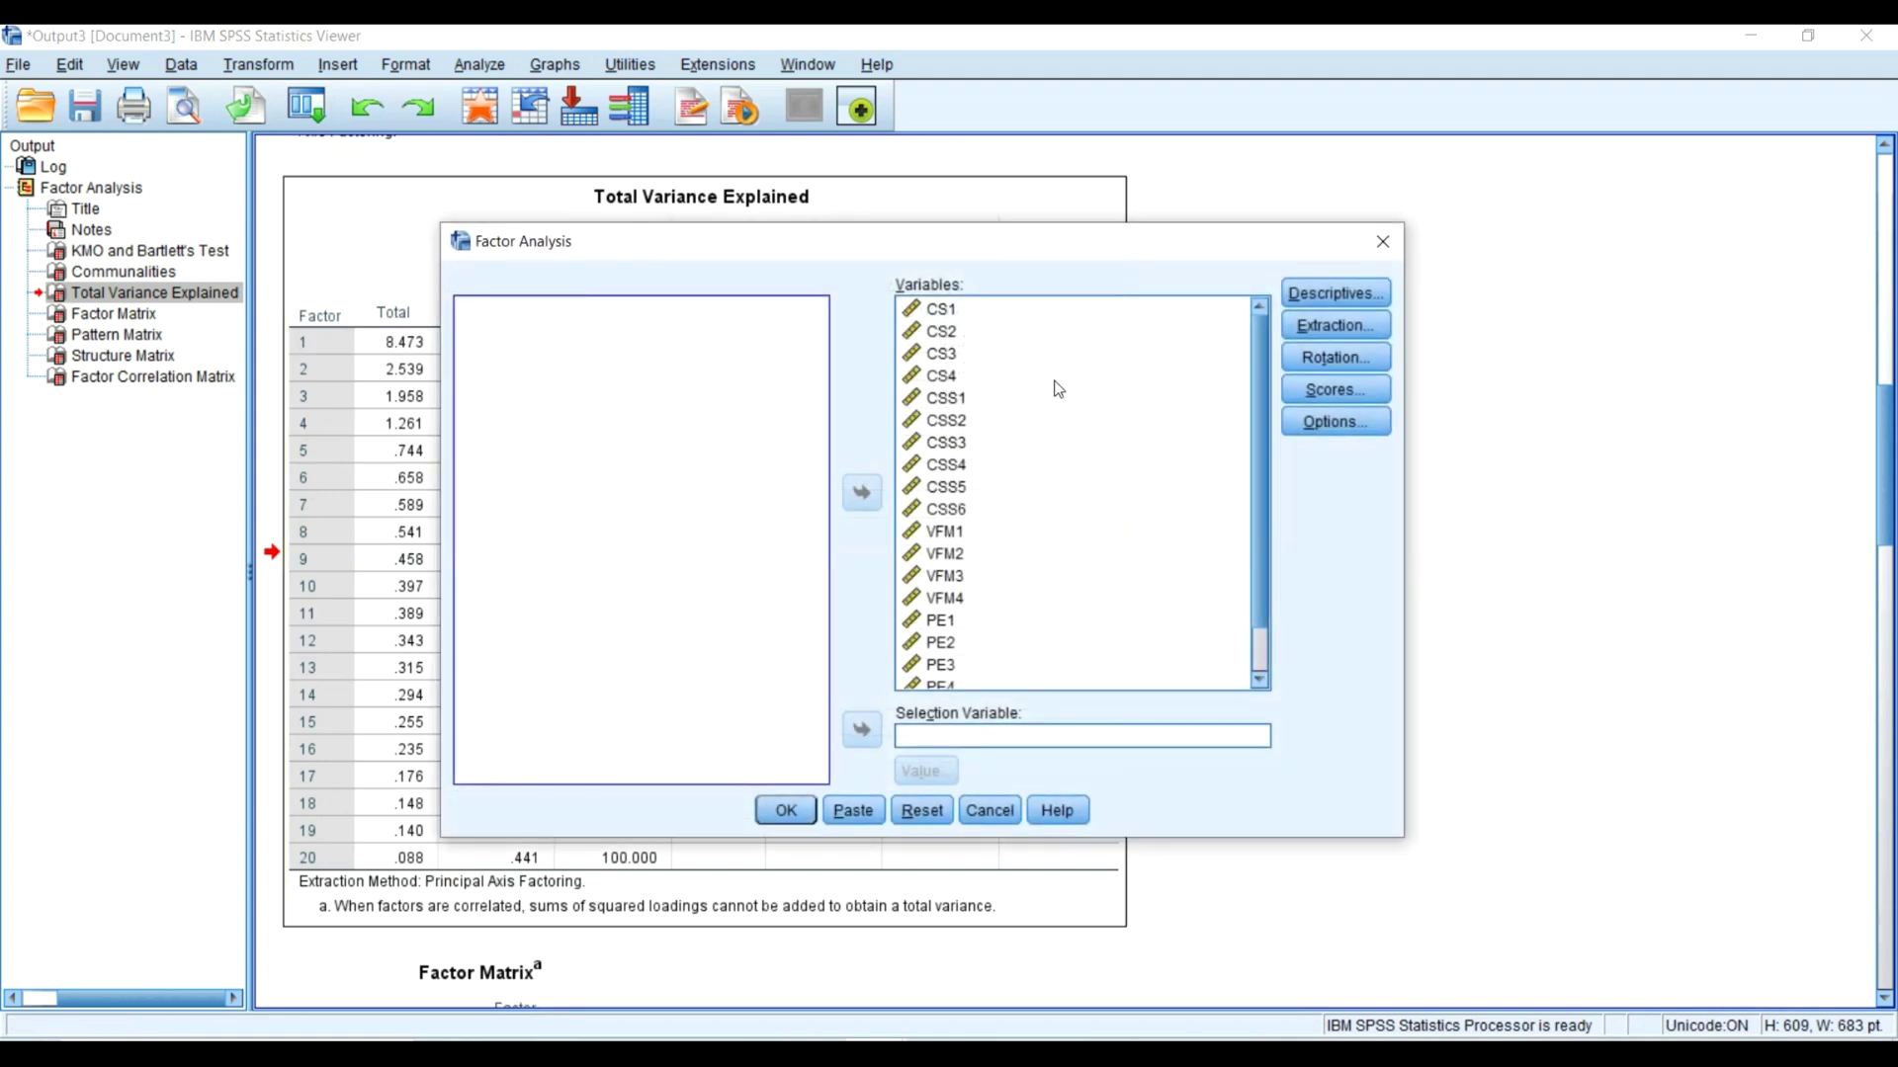
{"action": "left_click", "coordinate": [1336, 324]}
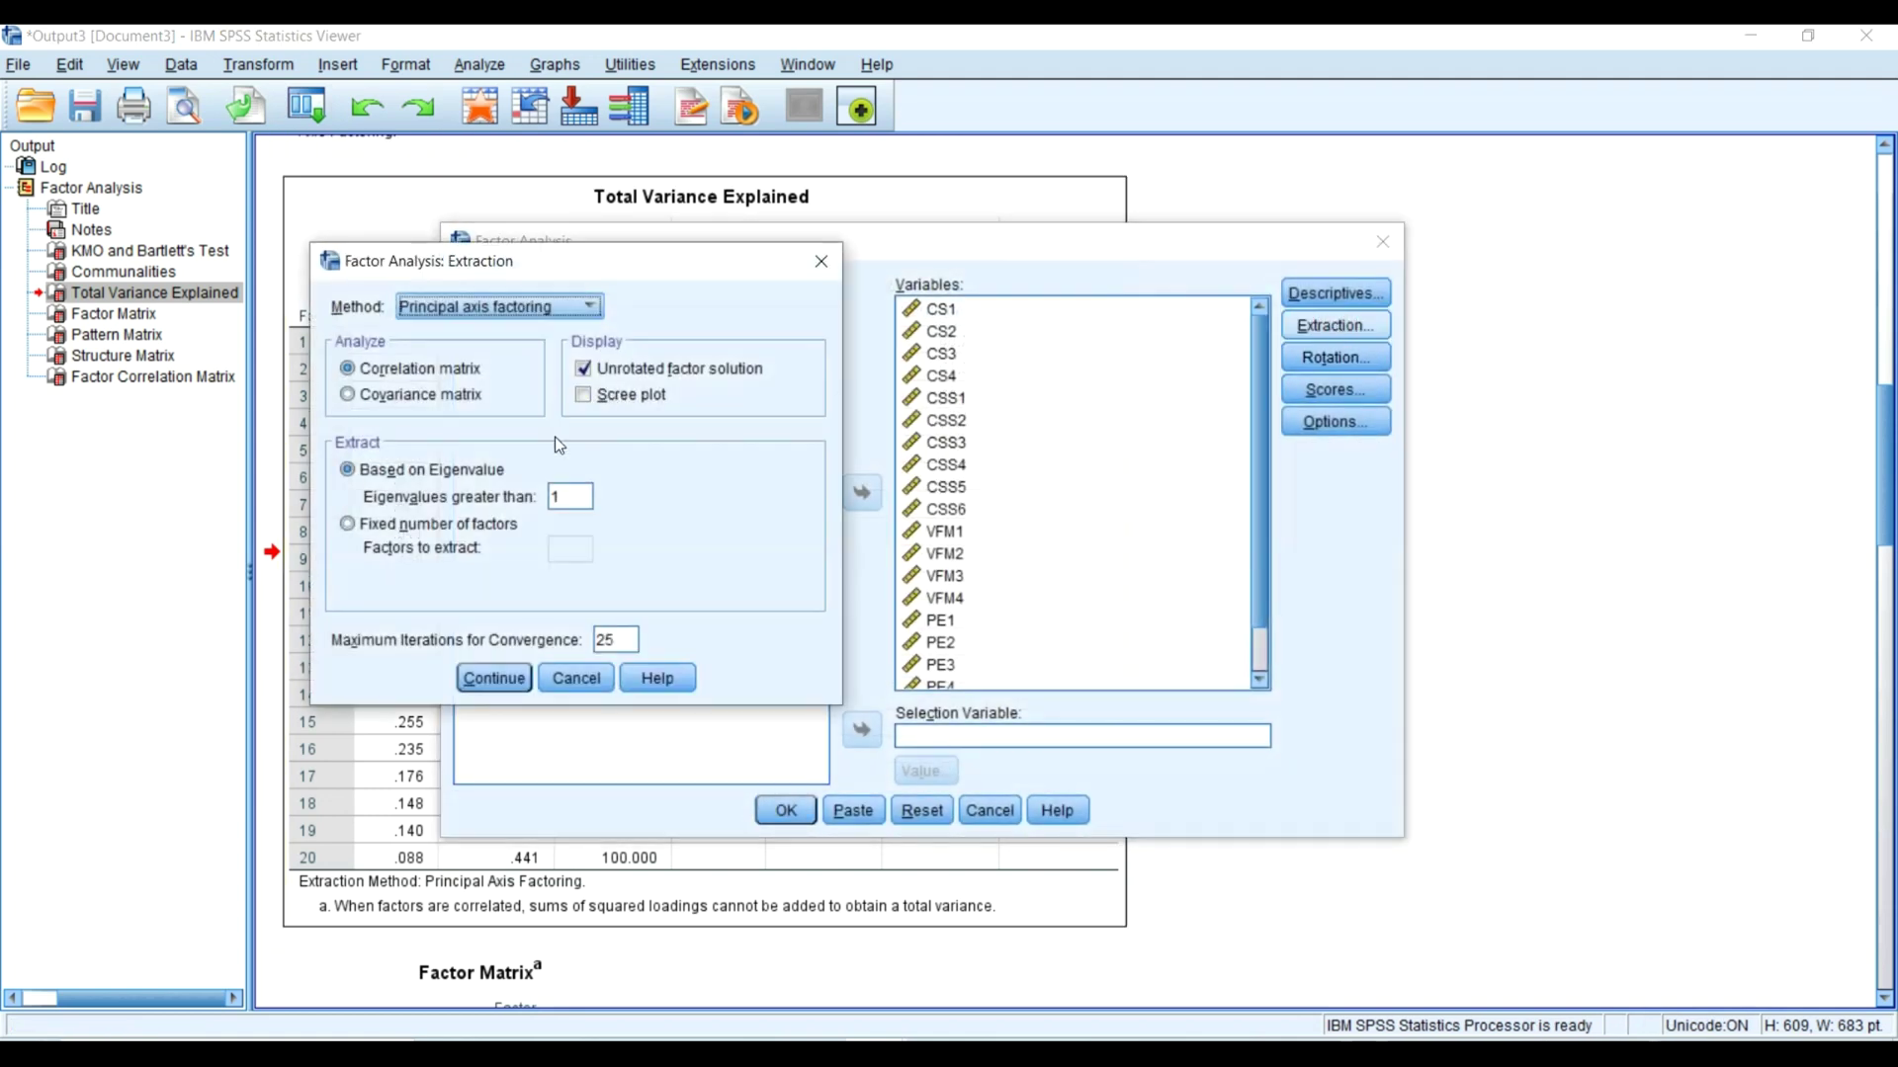
{"action": "double_click", "coordinate": [571, 492]}
{"action": "left_click", "coordinate": [512, 677]}
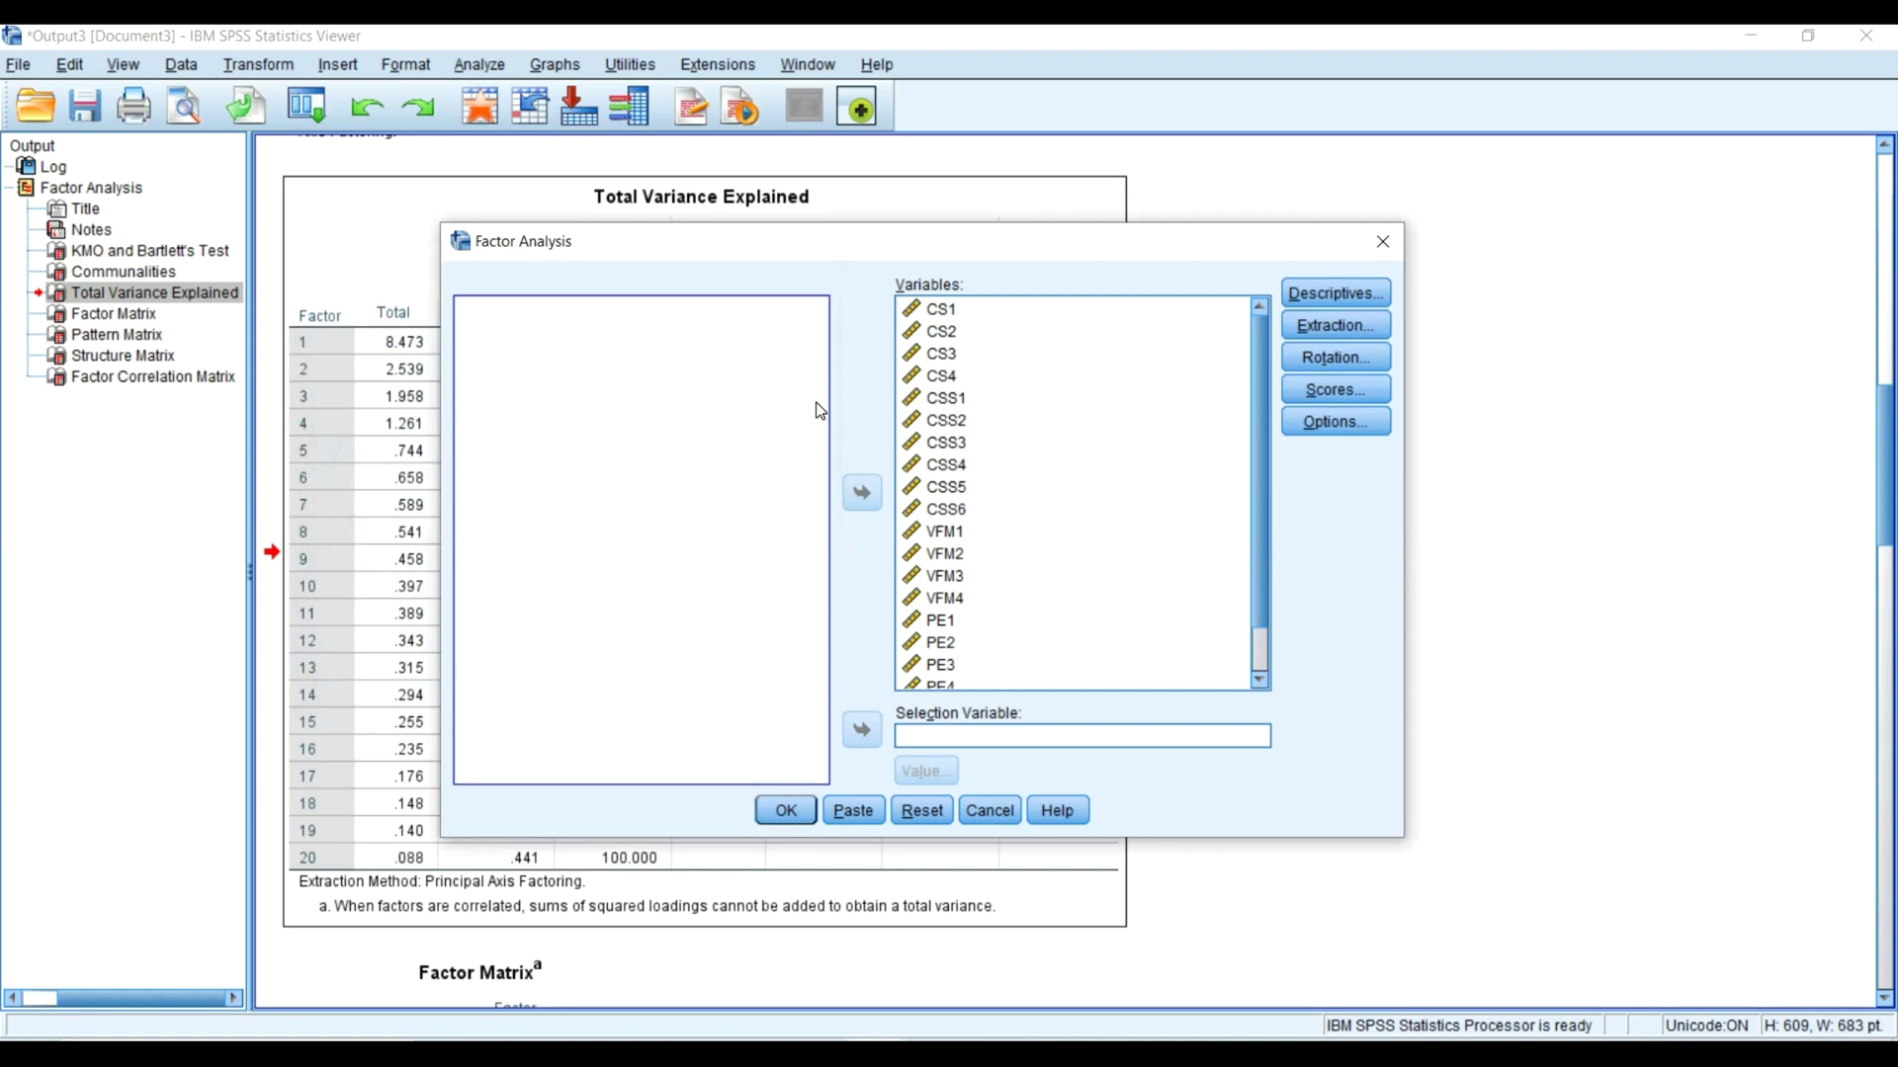
{"action": "left_click", "coordinate": [1383, 242]}
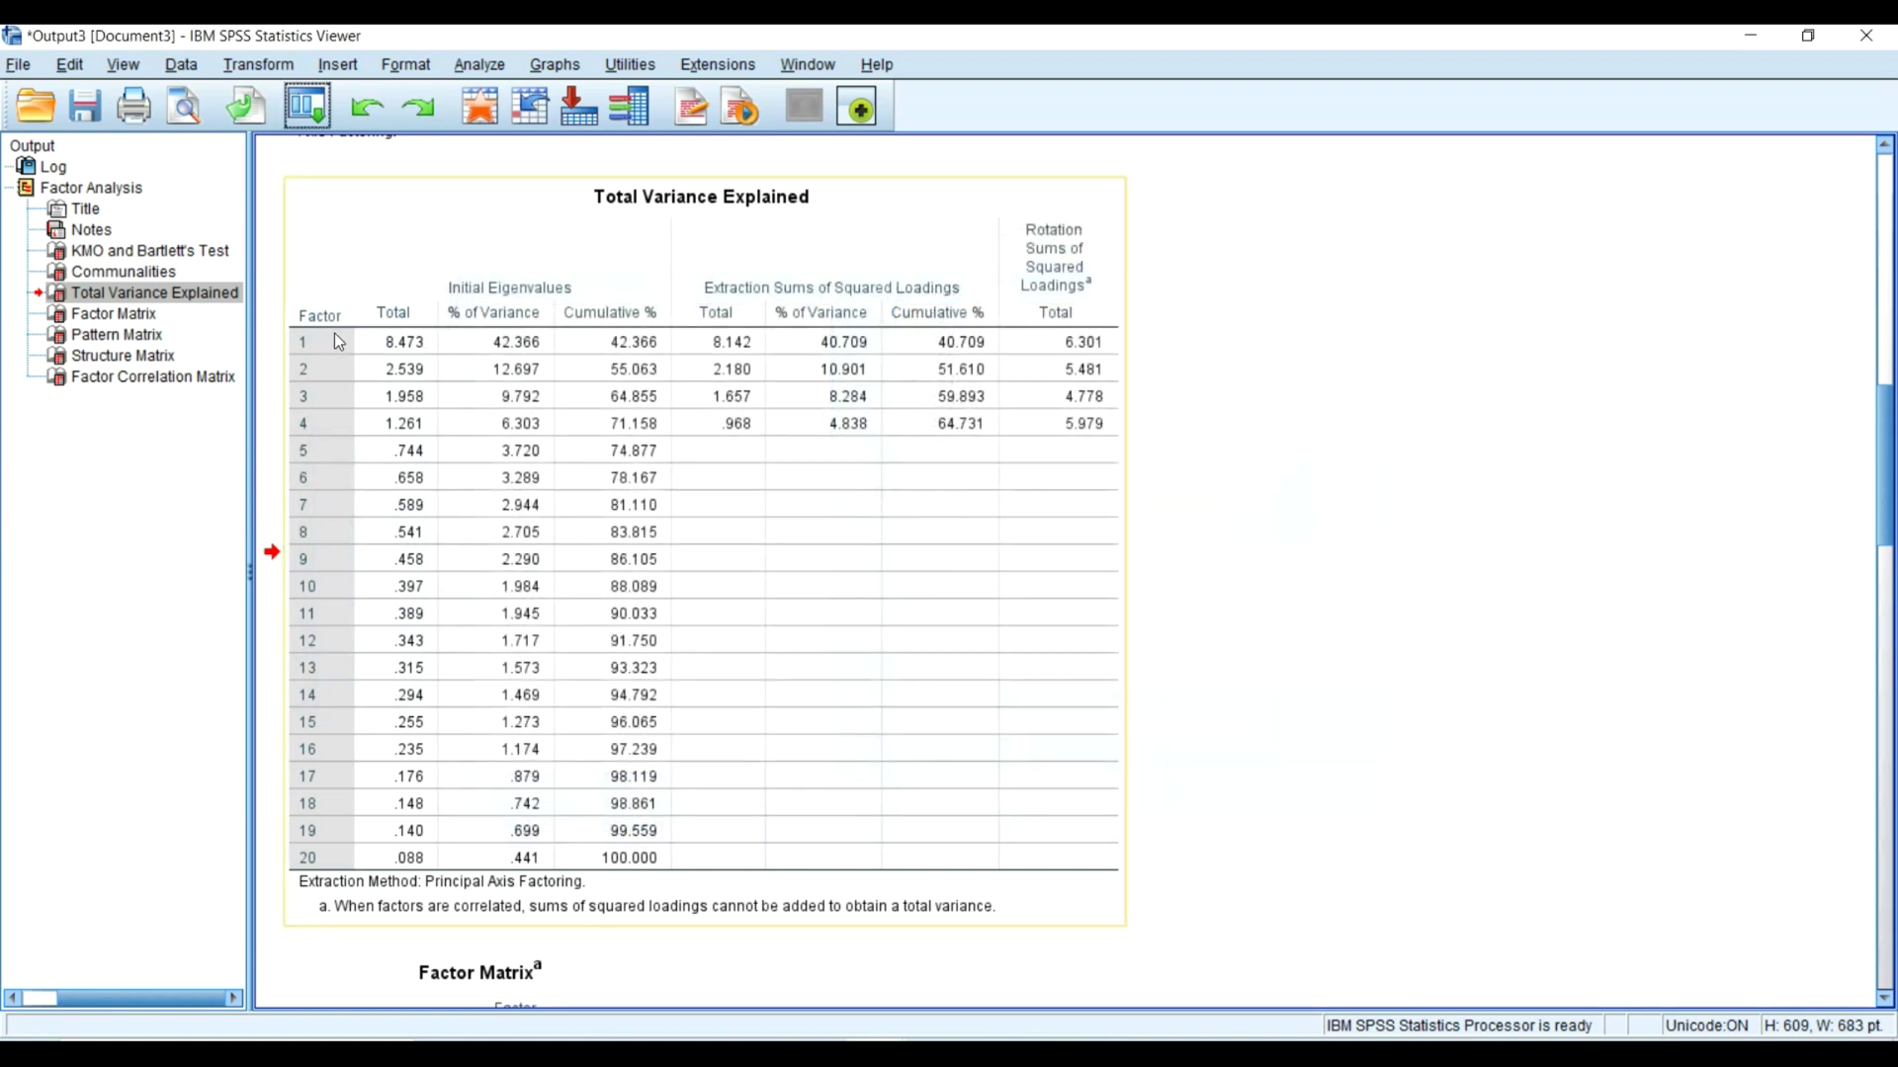
{"action": "left_click", "coordinate": [316, 396]}
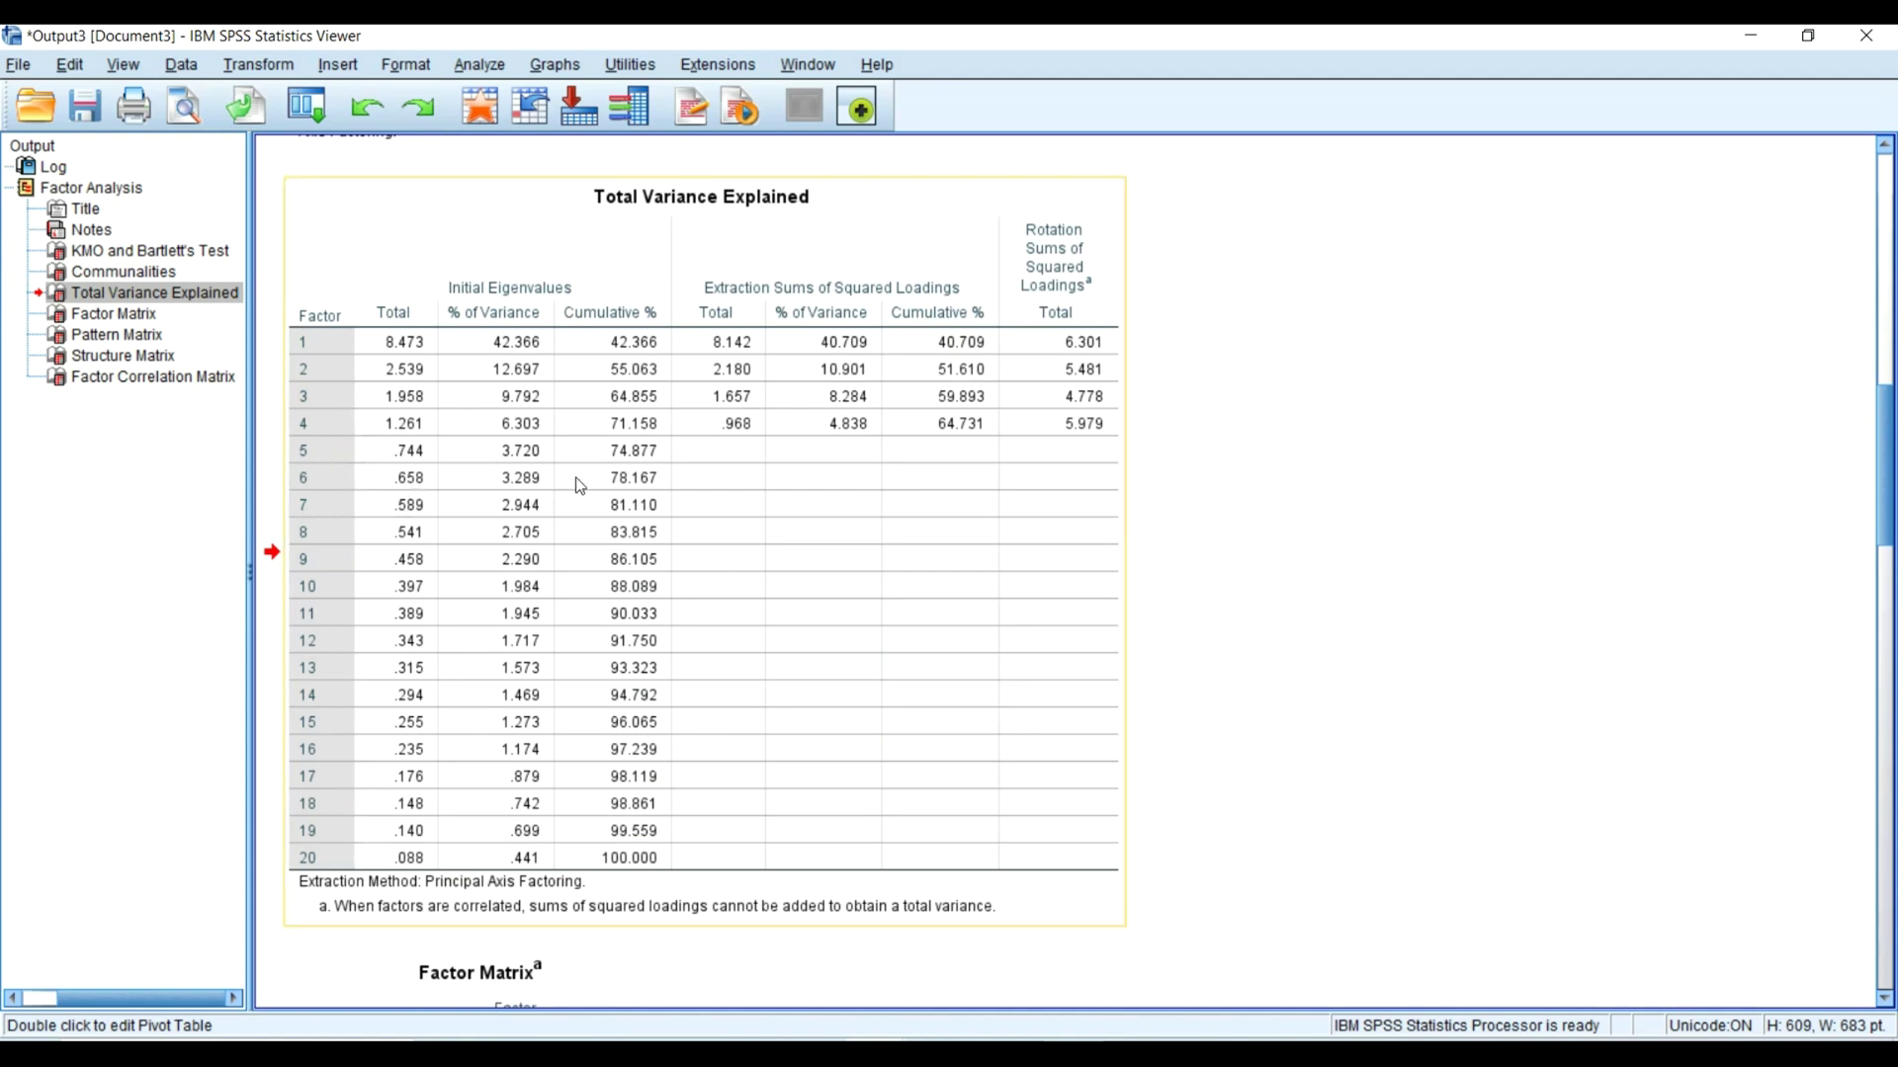
{"action": "left_click", "coordinate": [372, 618]}
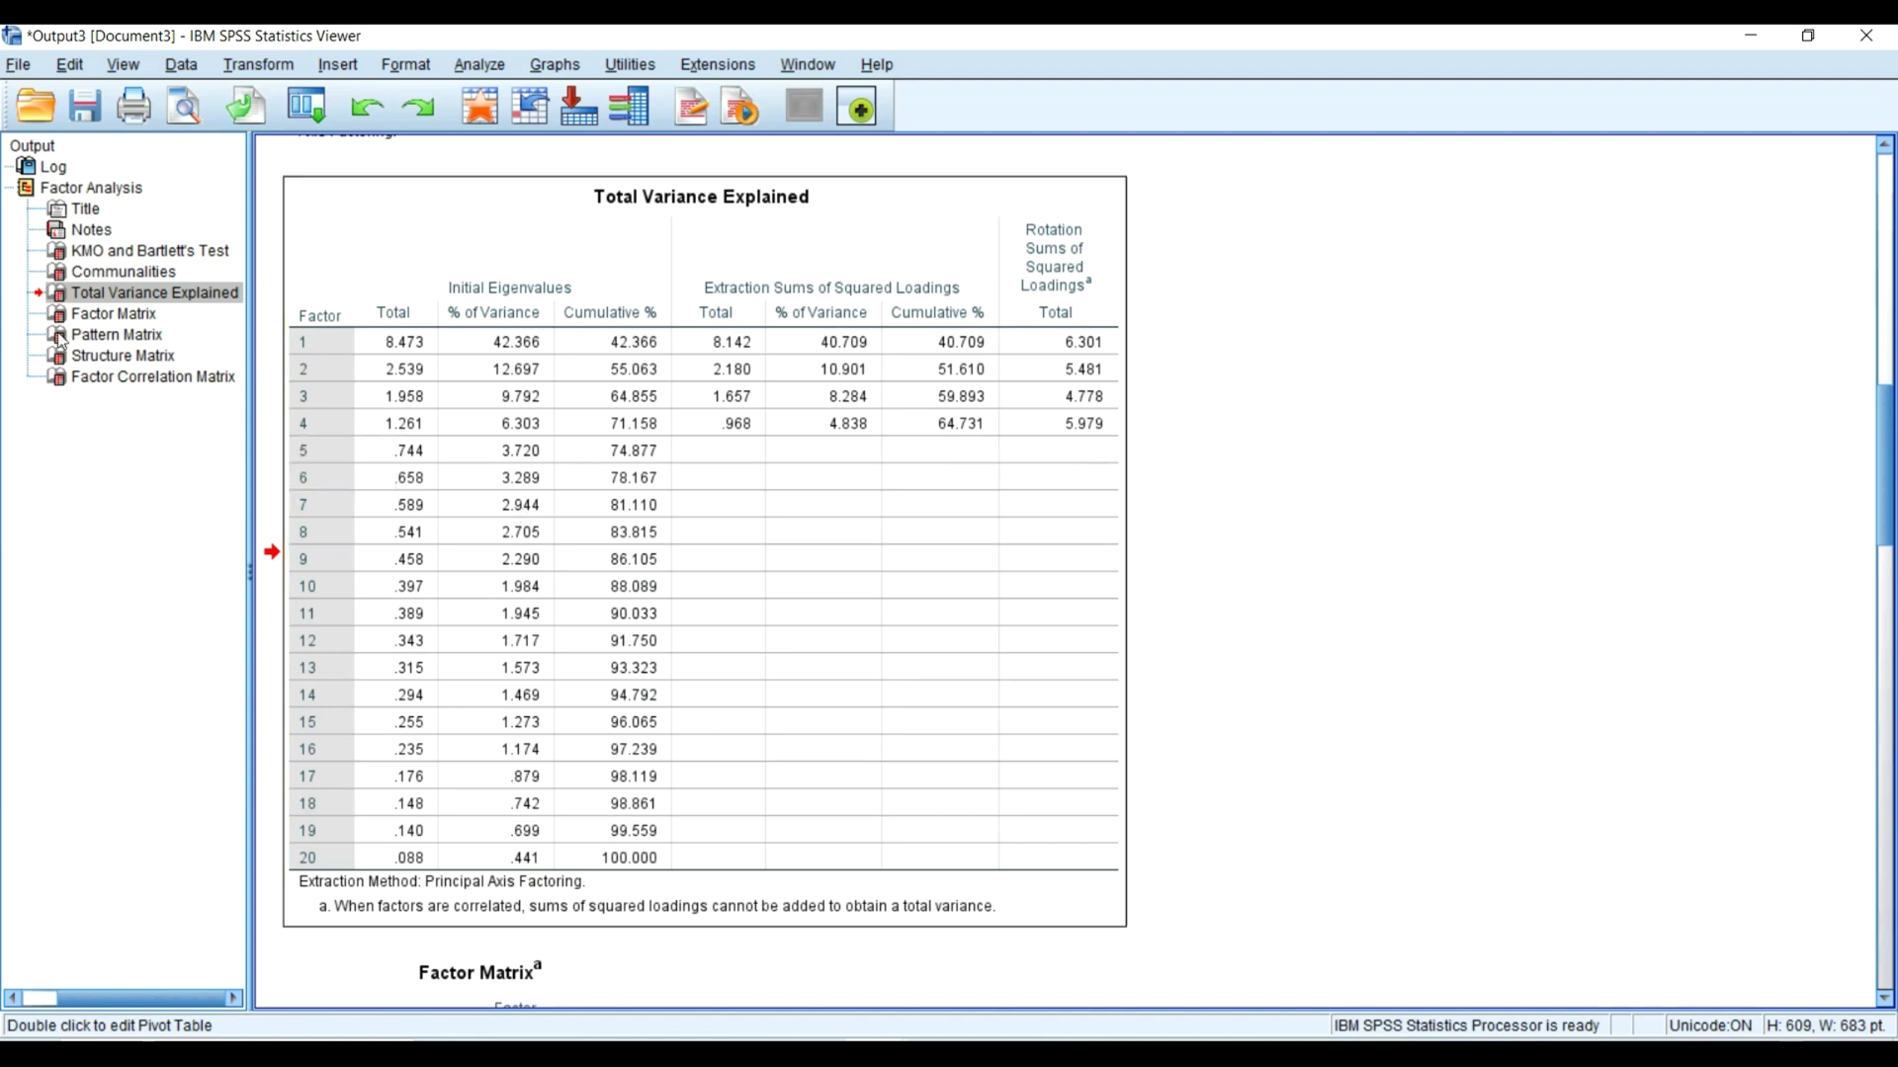
Go to the Pattern Matrix in the output and examine how the items load on each factor.
{"action": "left_click", "coordinate": [116, 337]}
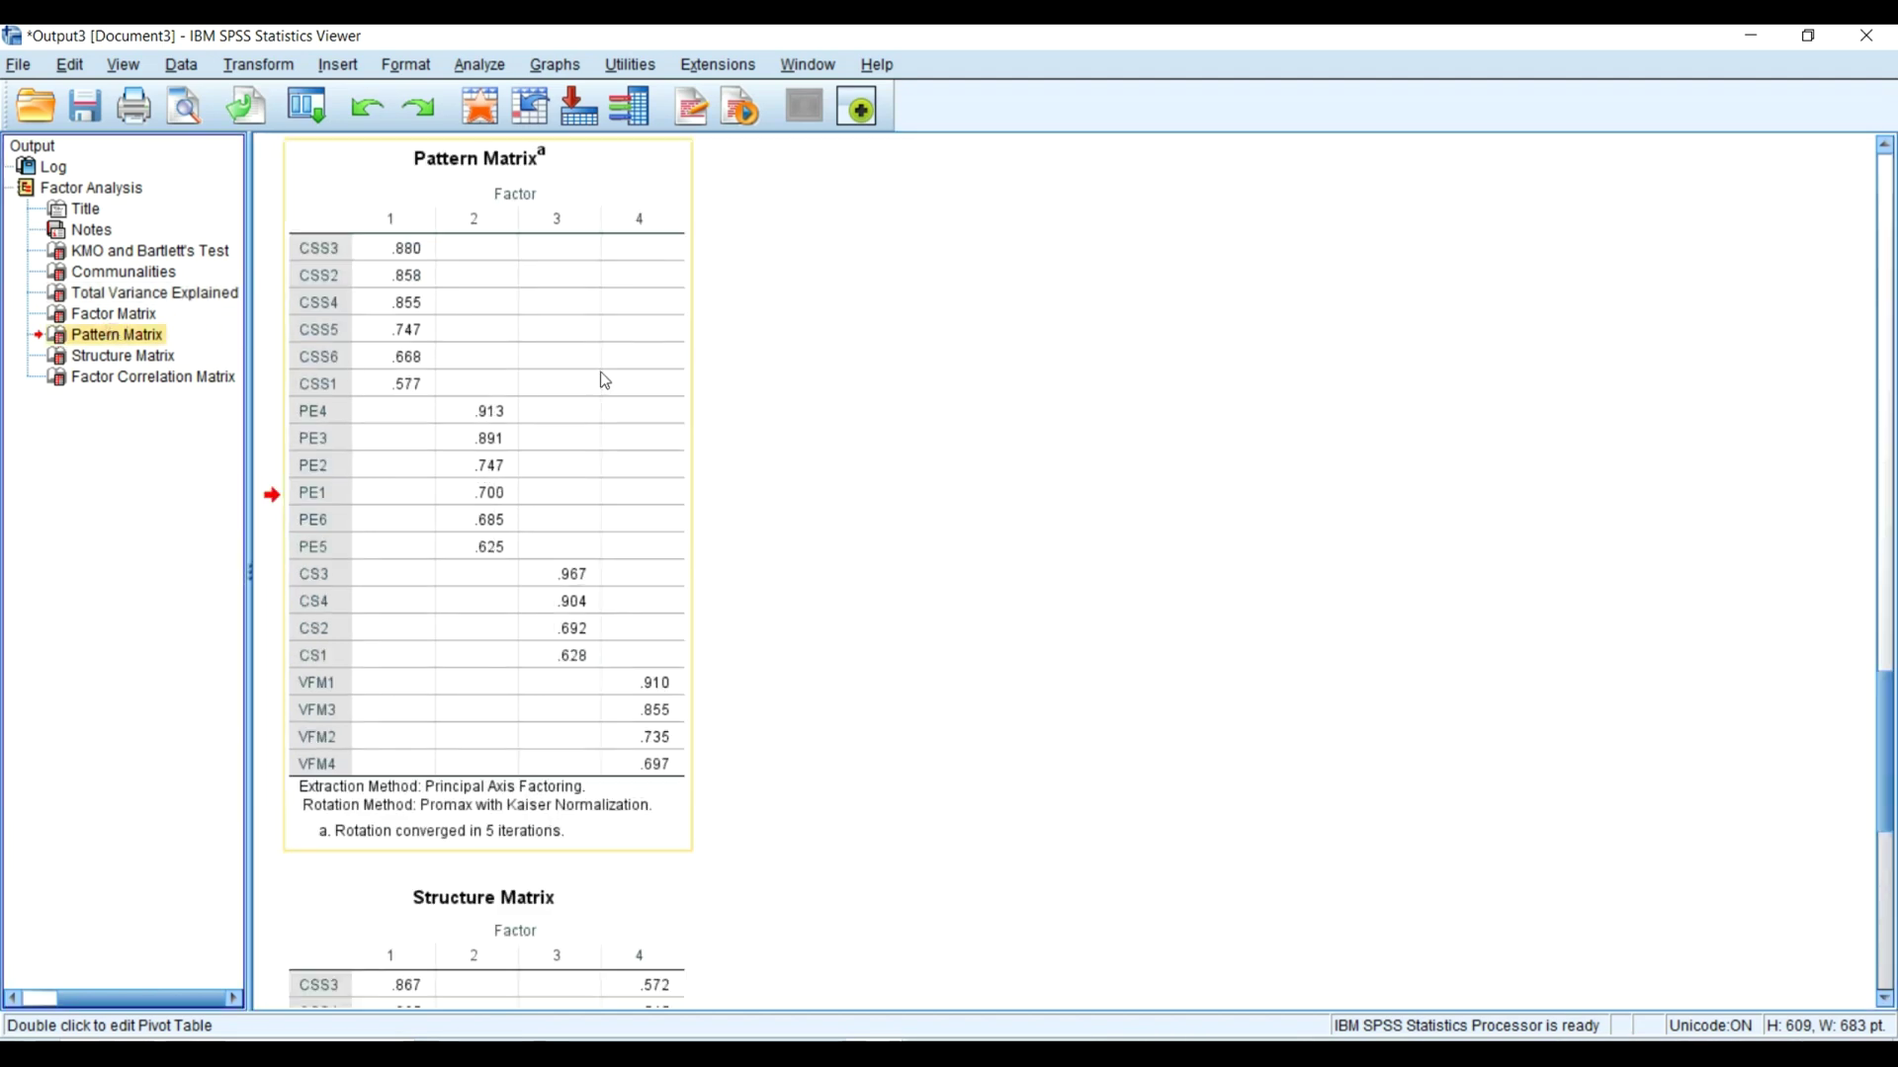
{"action": "scroll", "coordinate": [687, 513], "scroll_direction": "up", "scroll_amount": 2}
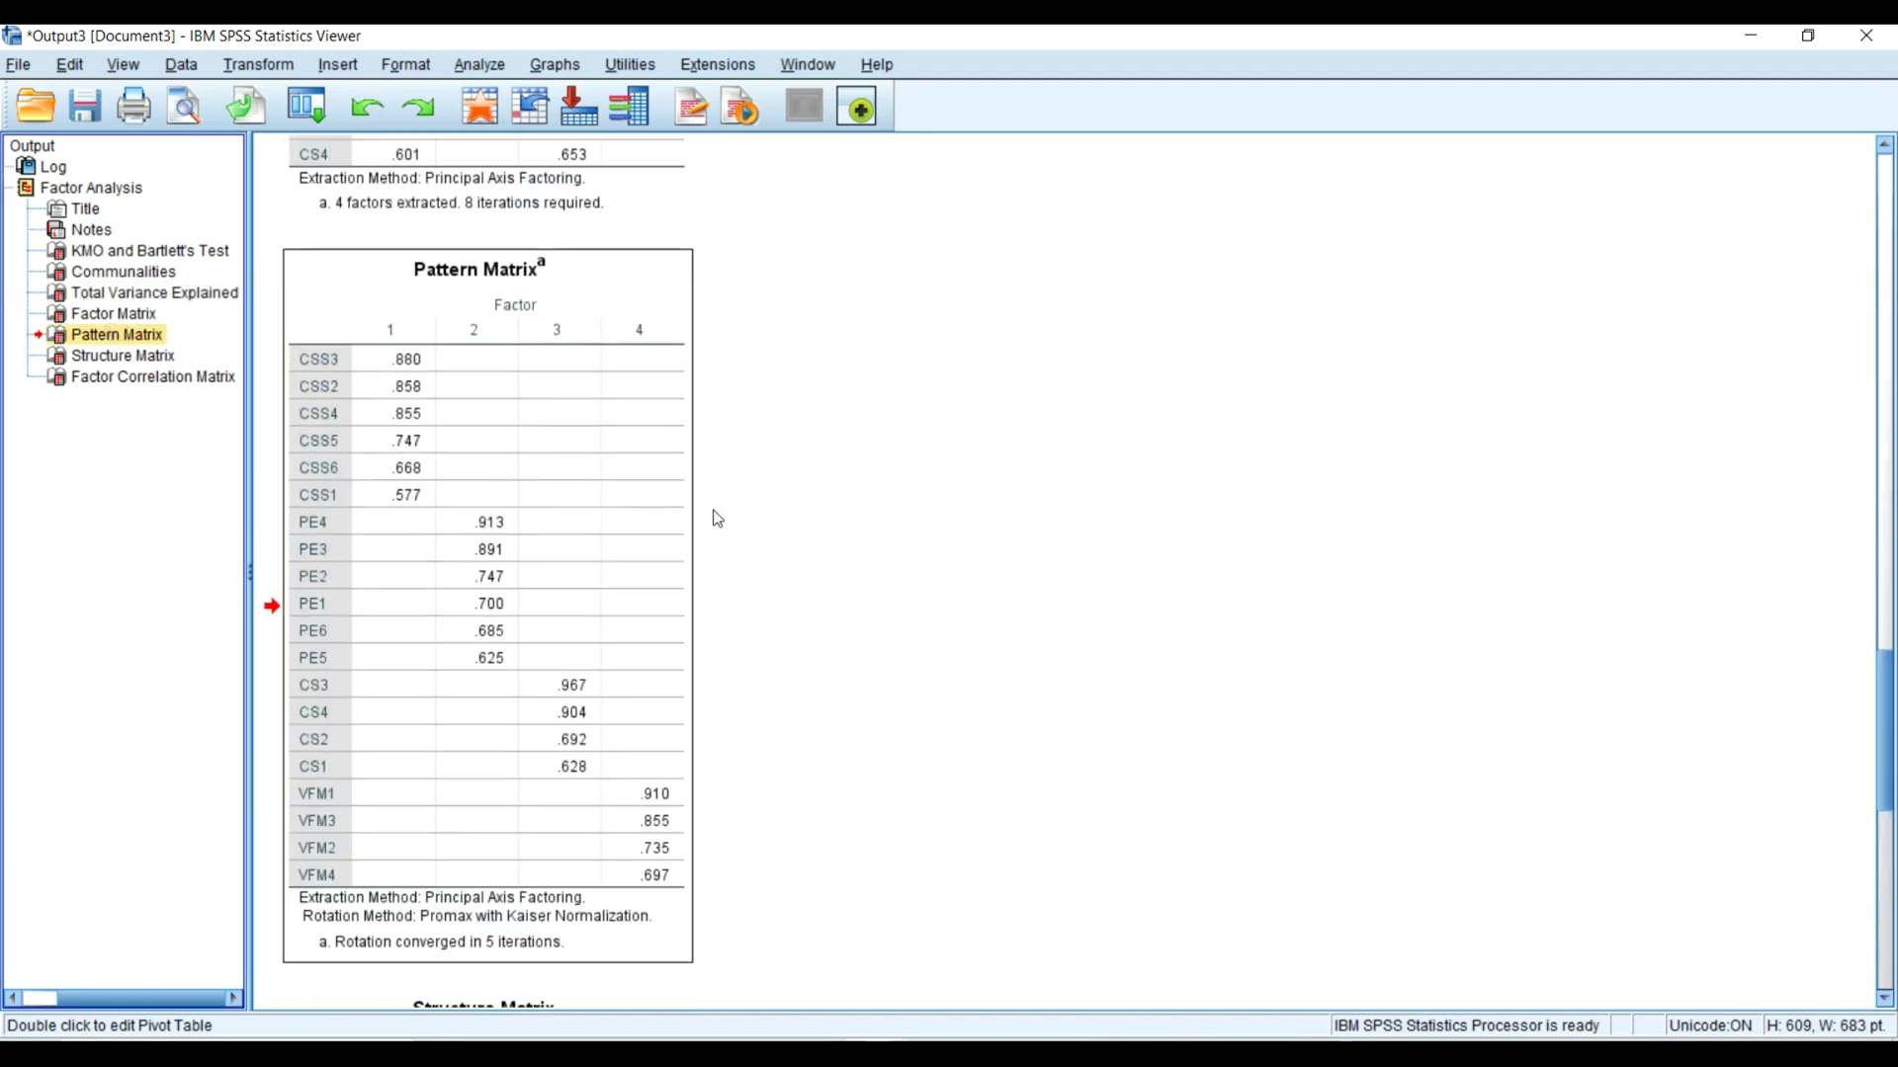
{"action": "scroll", "coordinate": [712, 525], "scroll_direction": "down", "scroll_amount": 4}
{"action": "scroll", "coordinate": [712, 525], "scroll_direction": "up", "scroll_amount": 2}
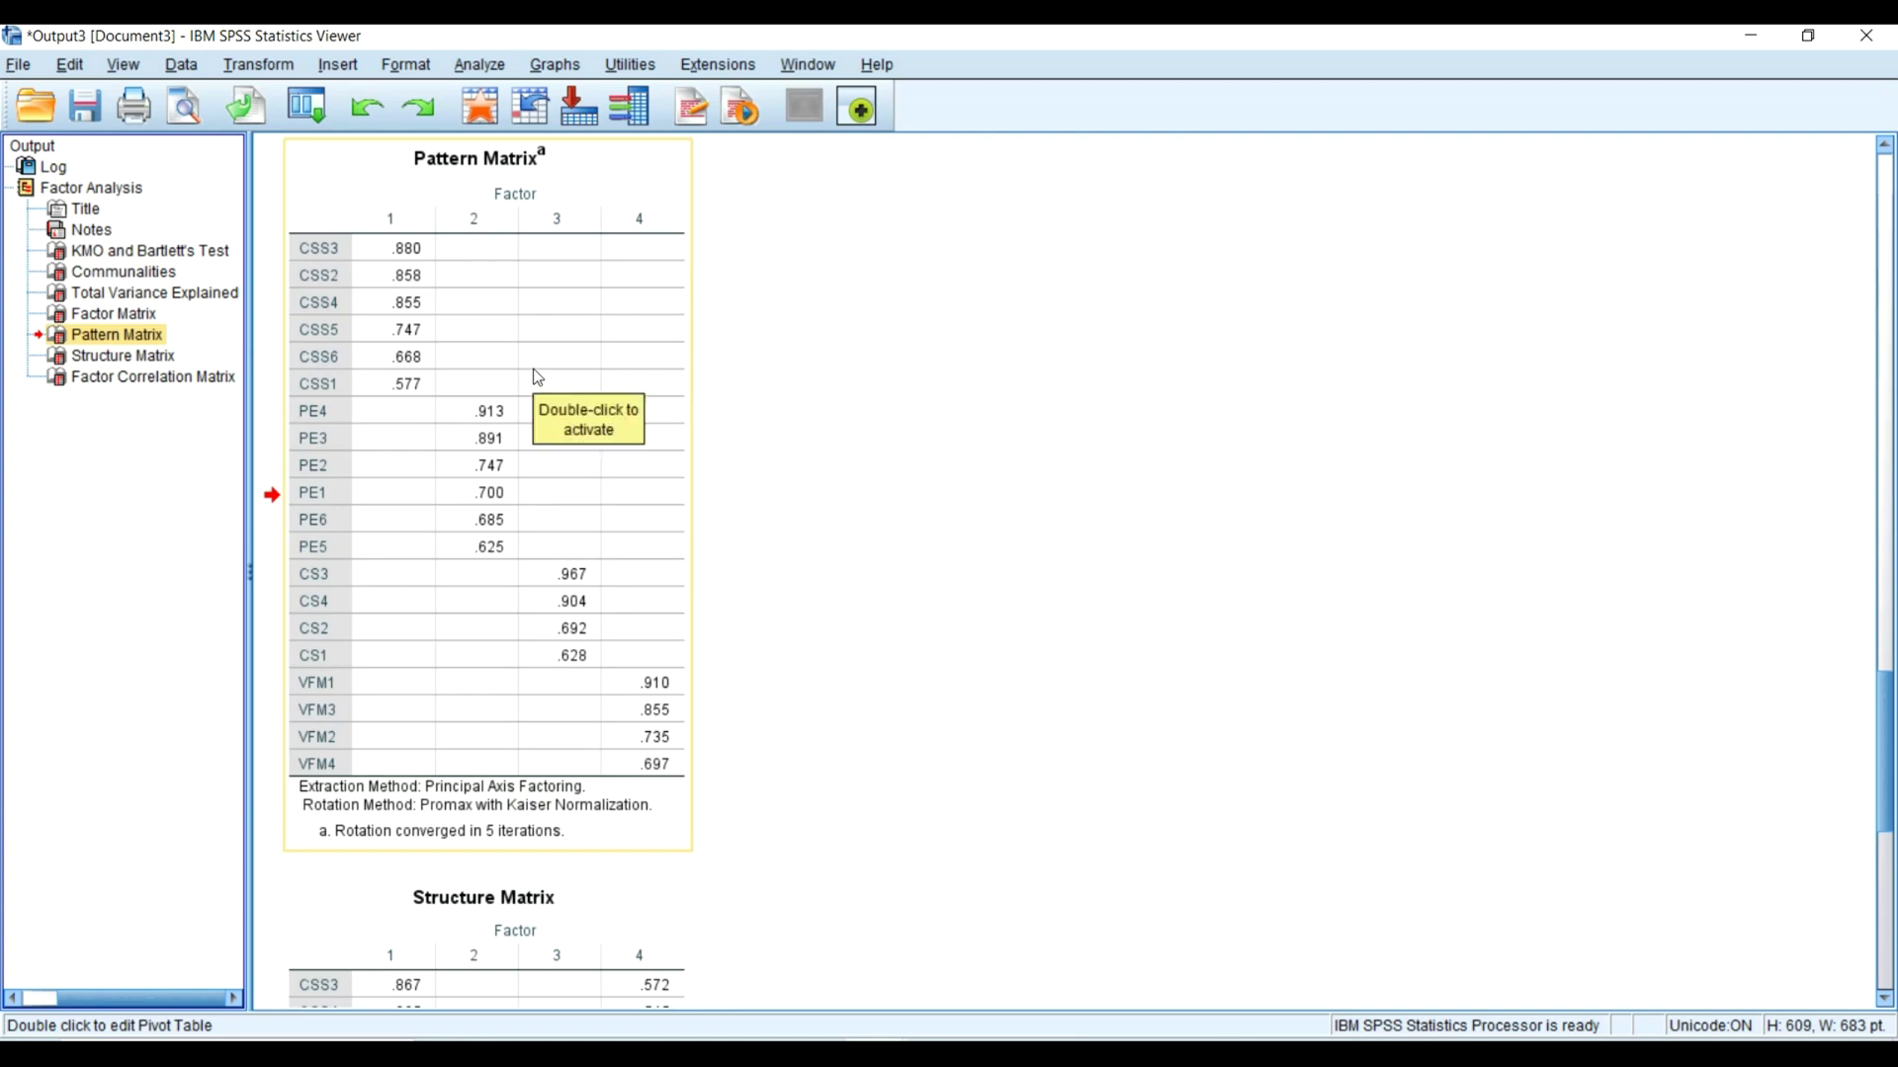
Switch to the Product Experience Tutorial document in Word and read through the items of its measurement scales.
{"action": "left_click", "coordinate": [509, 296]}
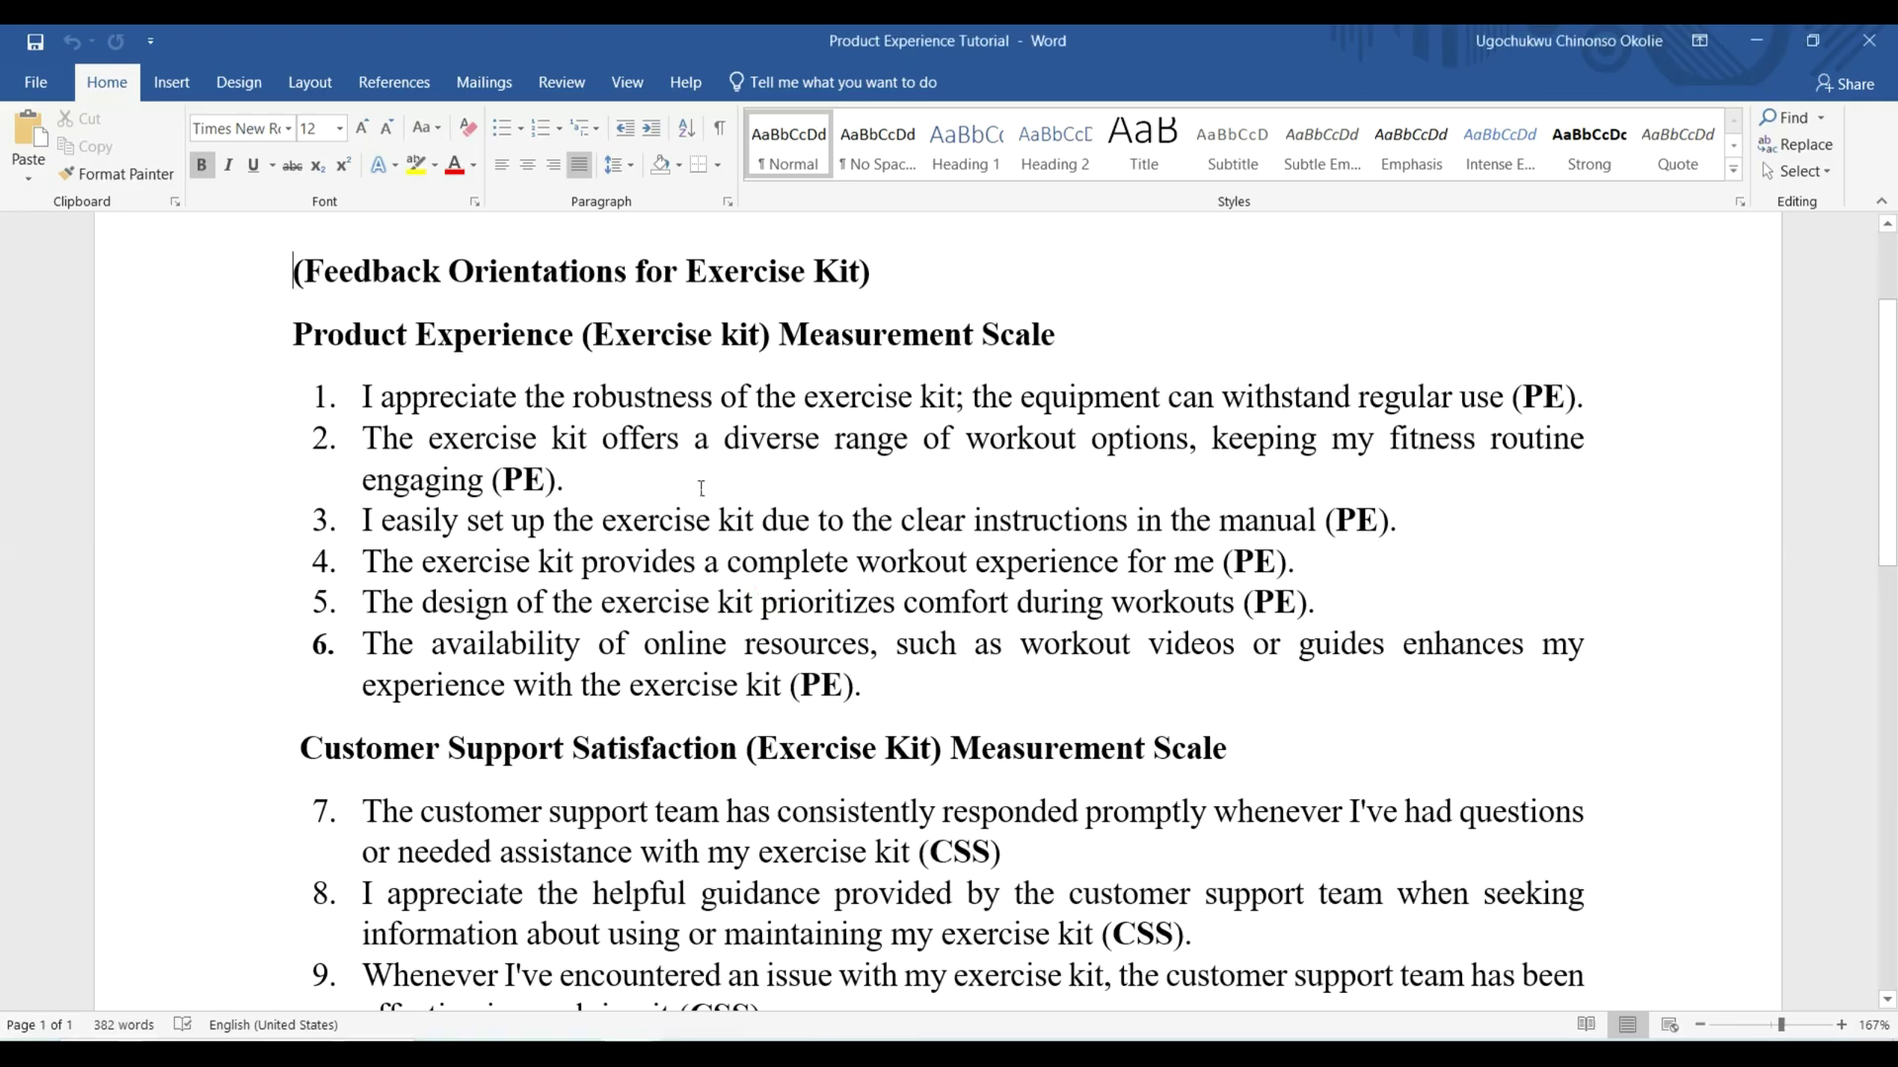
{"action": "scroll", "coordinate": [653, 441], "scroll_direction": "down", "scroll_amount": 1}
{"action": "scroll", "coordinate": [652, 442], "scroll_direction": "down", "scroll_amount": 10}
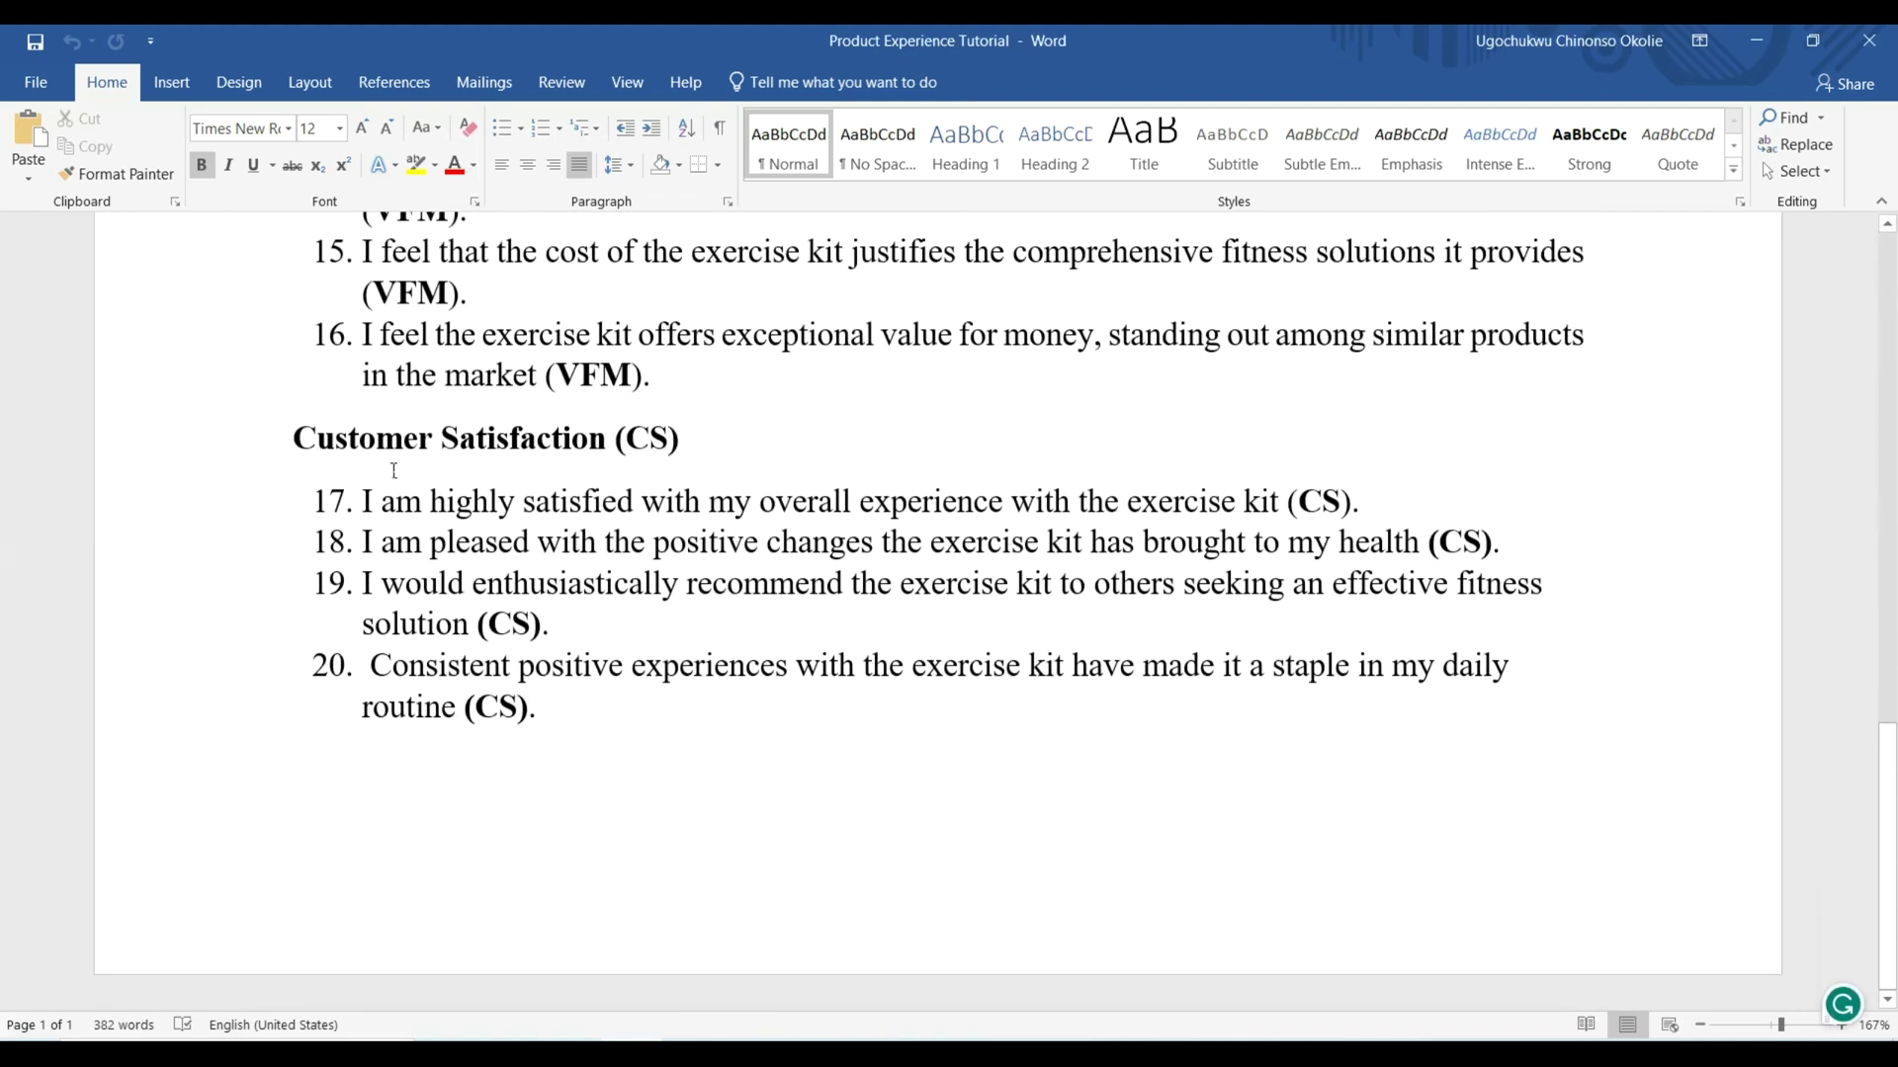
{"action": "scroll", "coordinate": [576, 474], "scroll_direction": "up", "scroll_amount": 6}
{"action": "scroll", "coordinate": [671, 491], "scroll_direction": "up", "scroll_amount": 5}
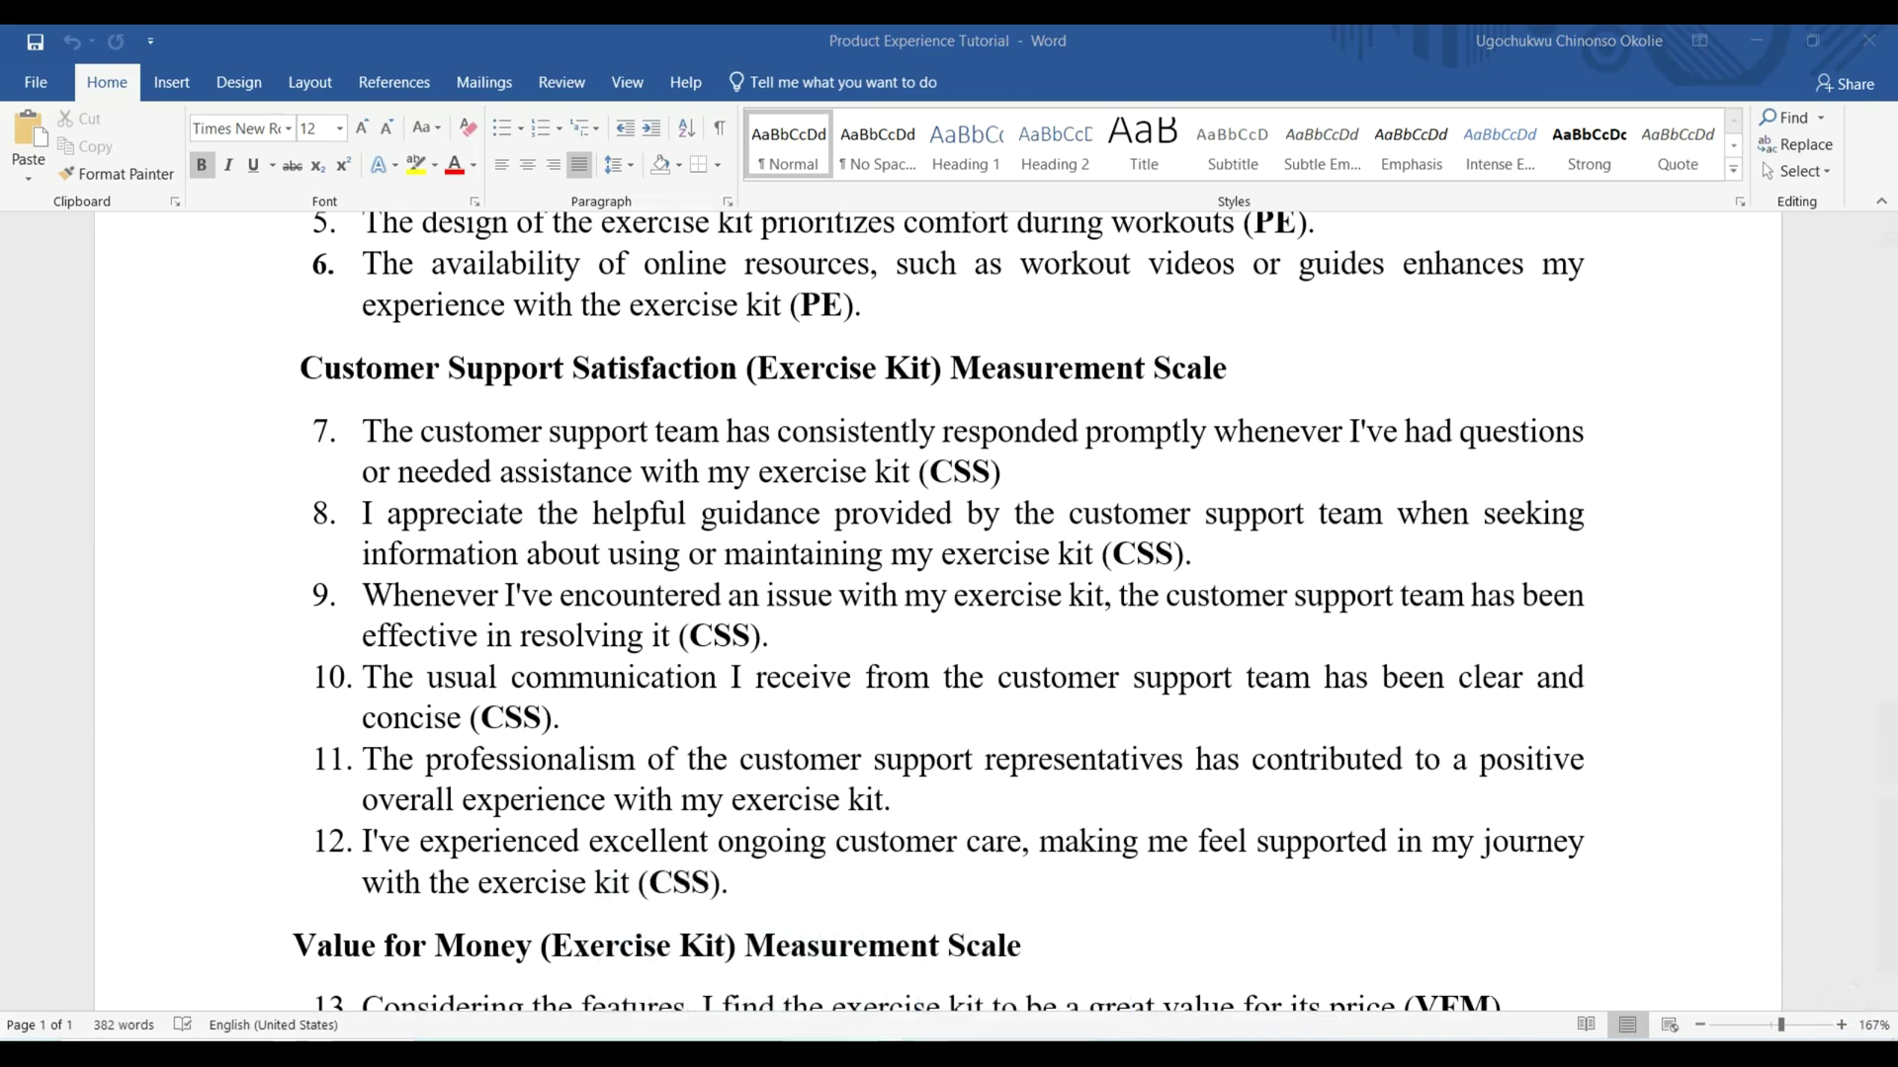
Return to the SPSS output and check the coefficient suppression threshold in the Factor Analysis options, leaving the settings as they are.
{"action": "mouse_move", "coordinate": [949, 1040]}
{"action": "left_click", "coordinate": [1066, 908]}
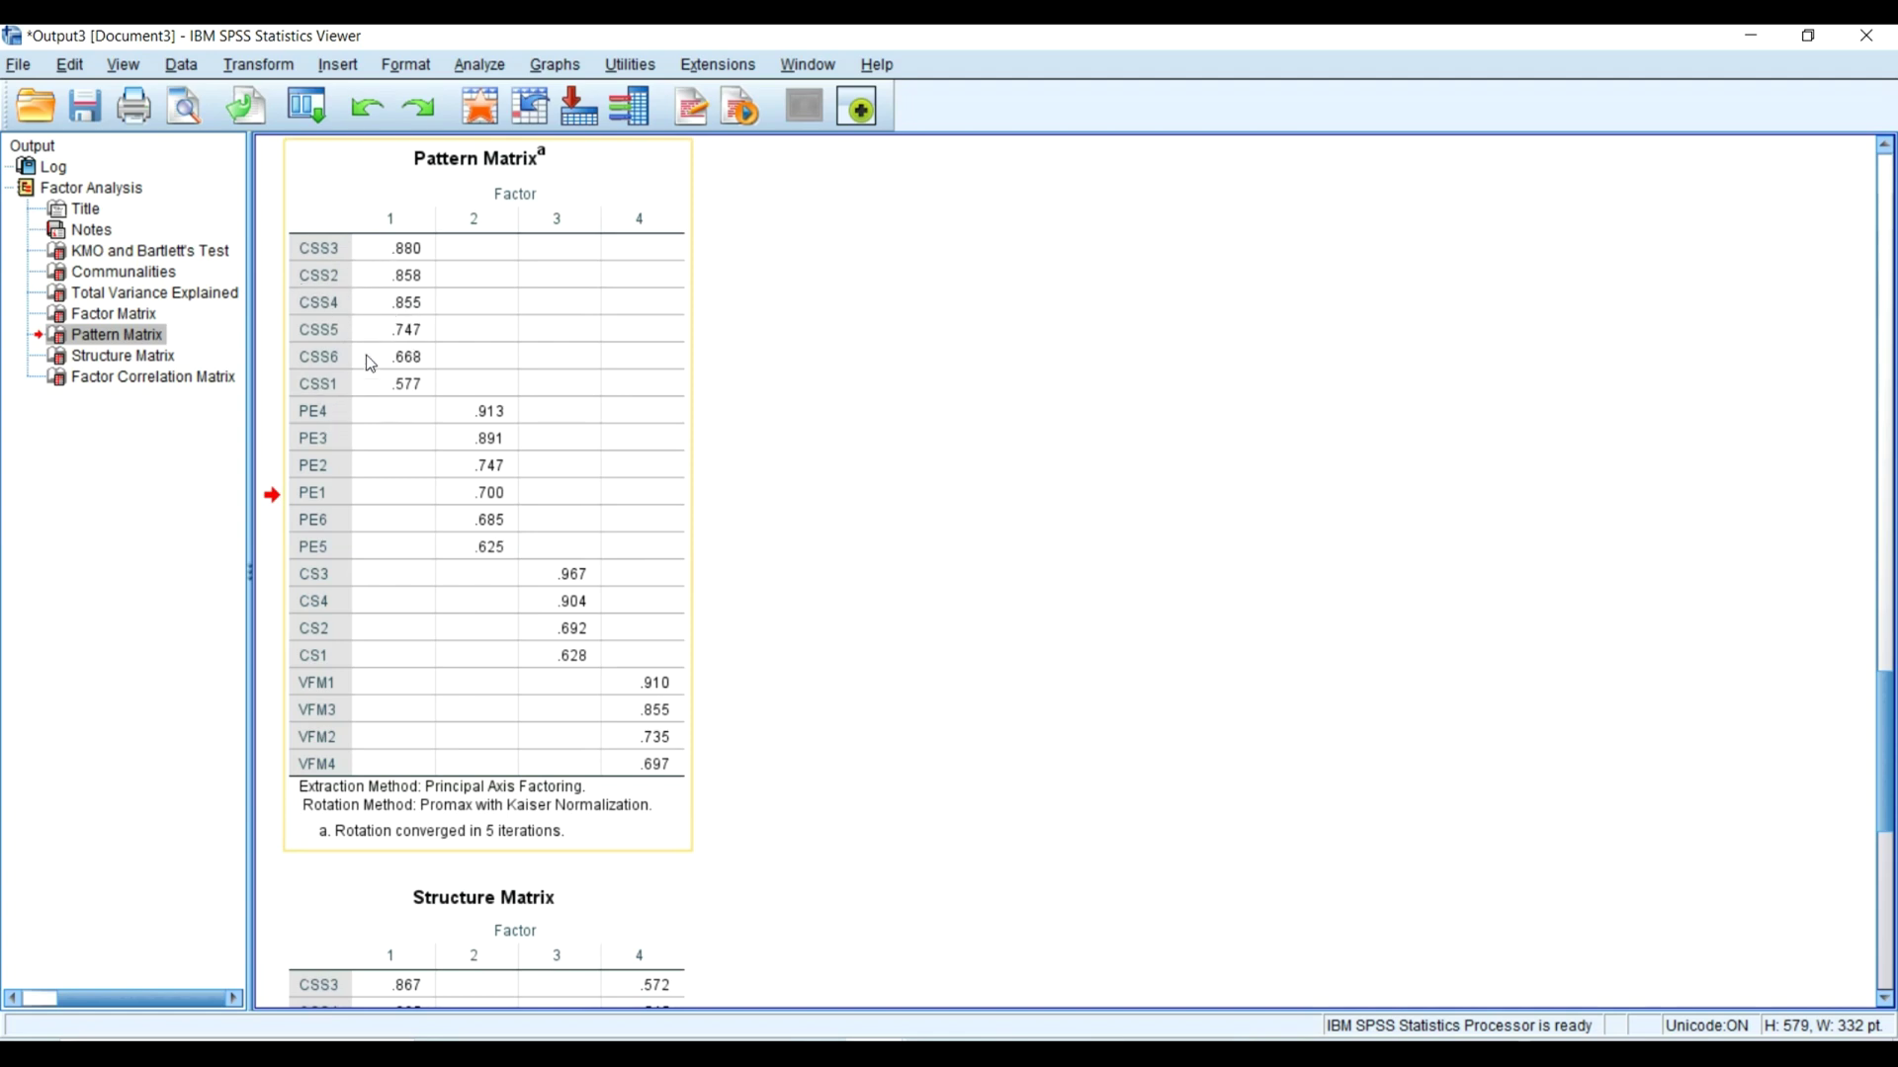
{"action": "left_click", "coordinate": [318, 111]}
{"action": "left_click", "coordinate": [366, 152]}
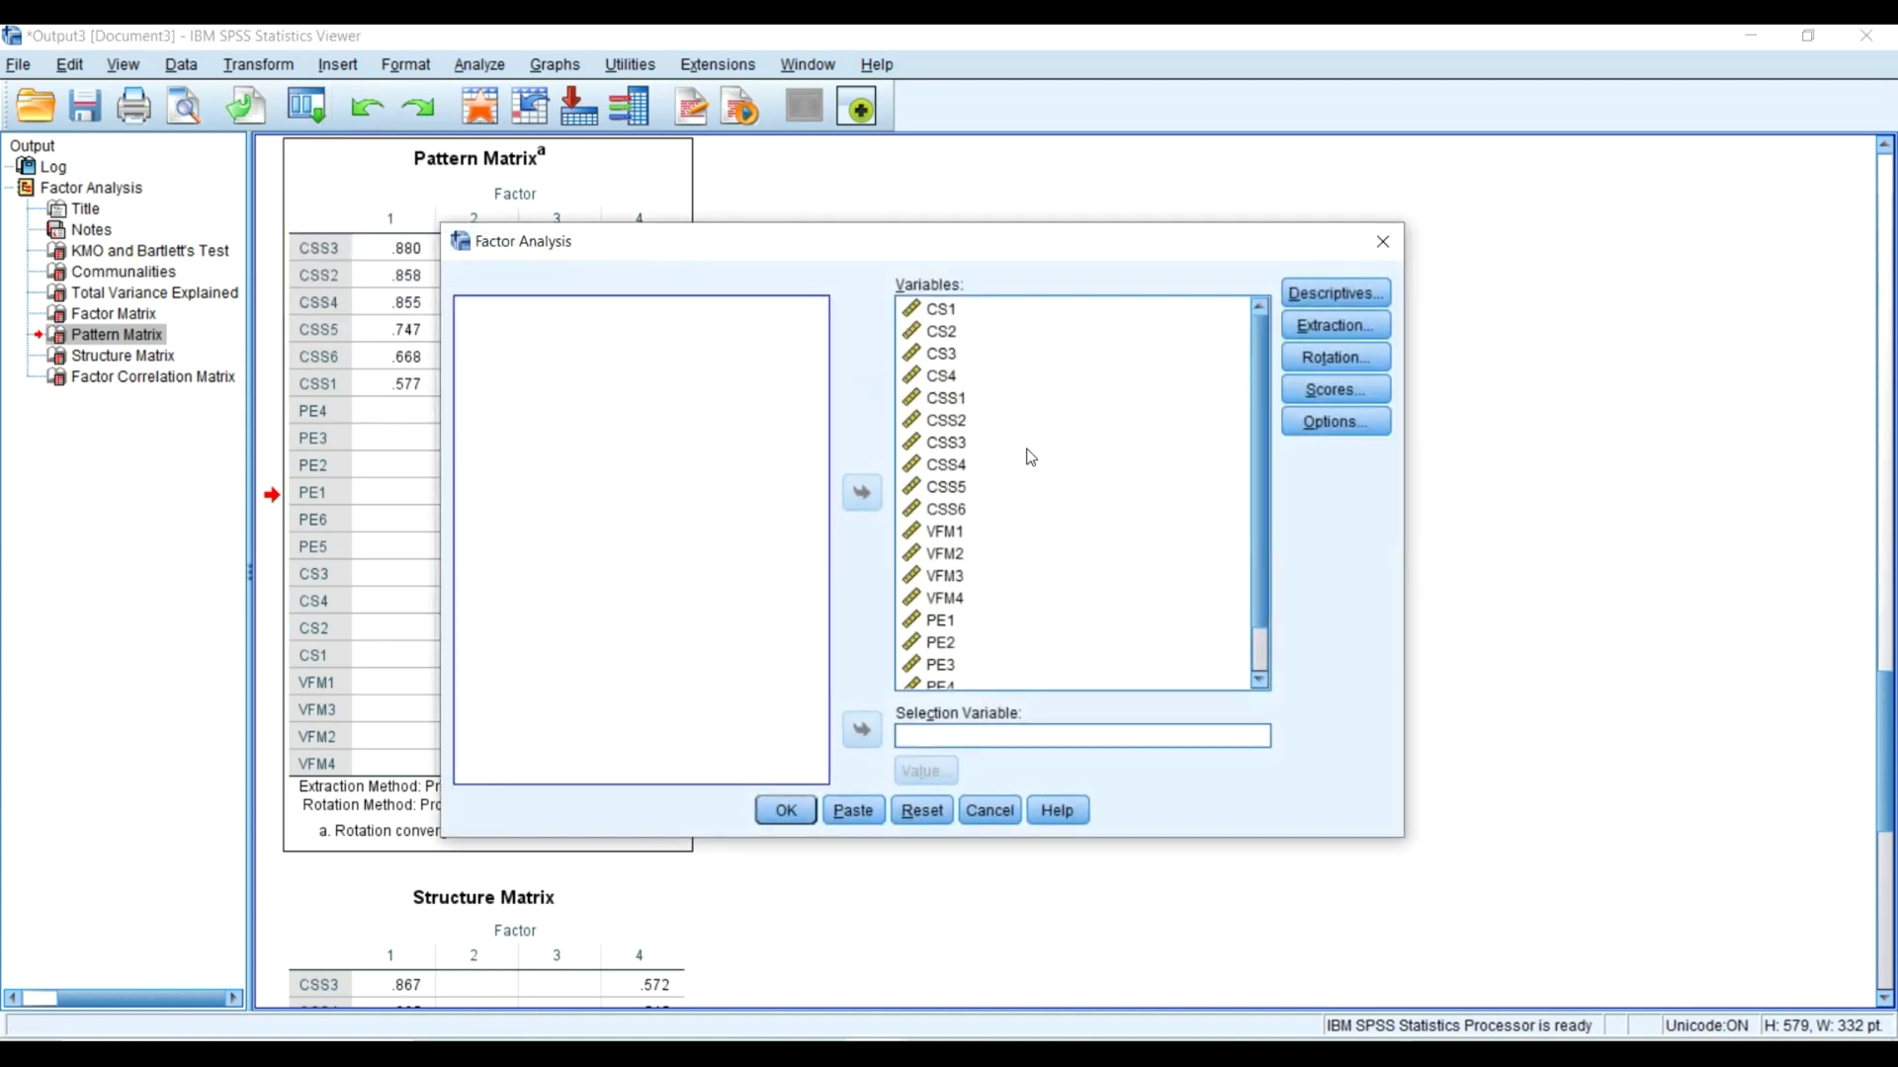
{"action": "left_click", "coordinate": [1339, 422]}
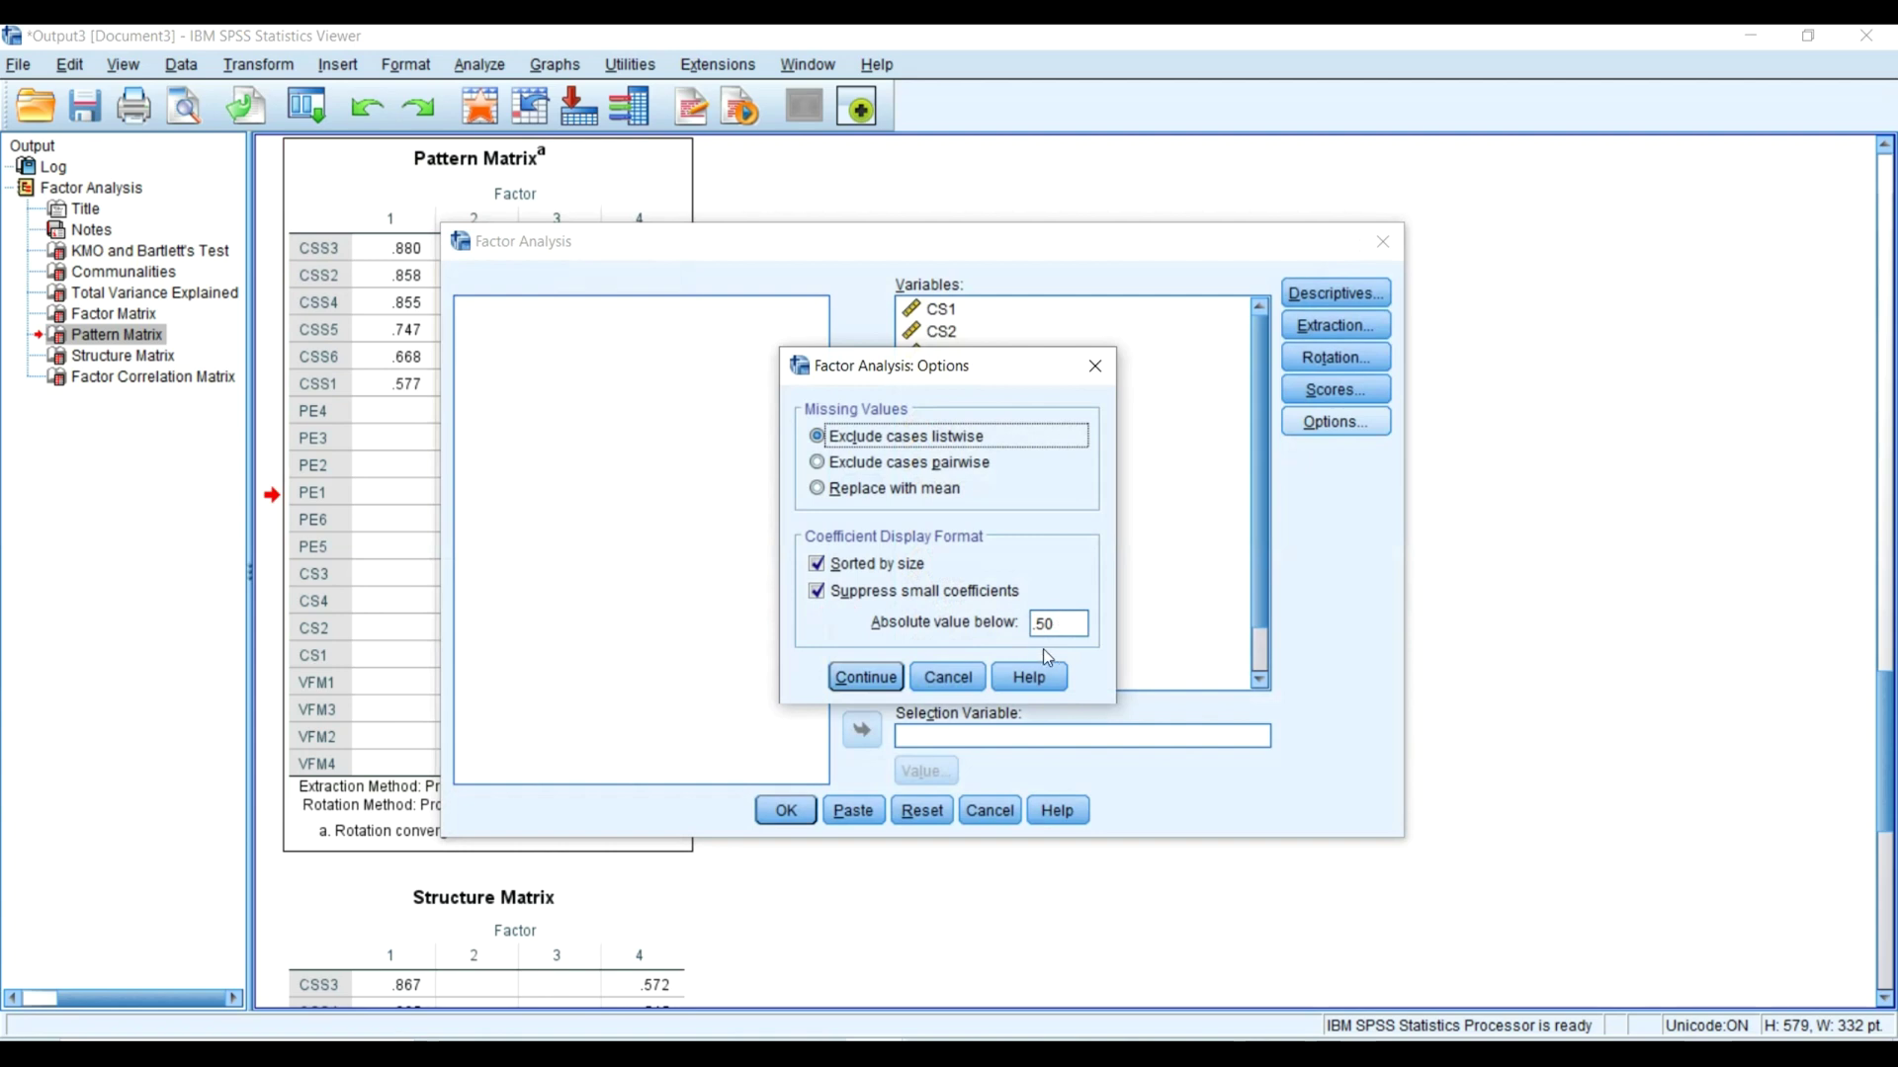
{"action": "left_click", "coordinate": [865, 677]}
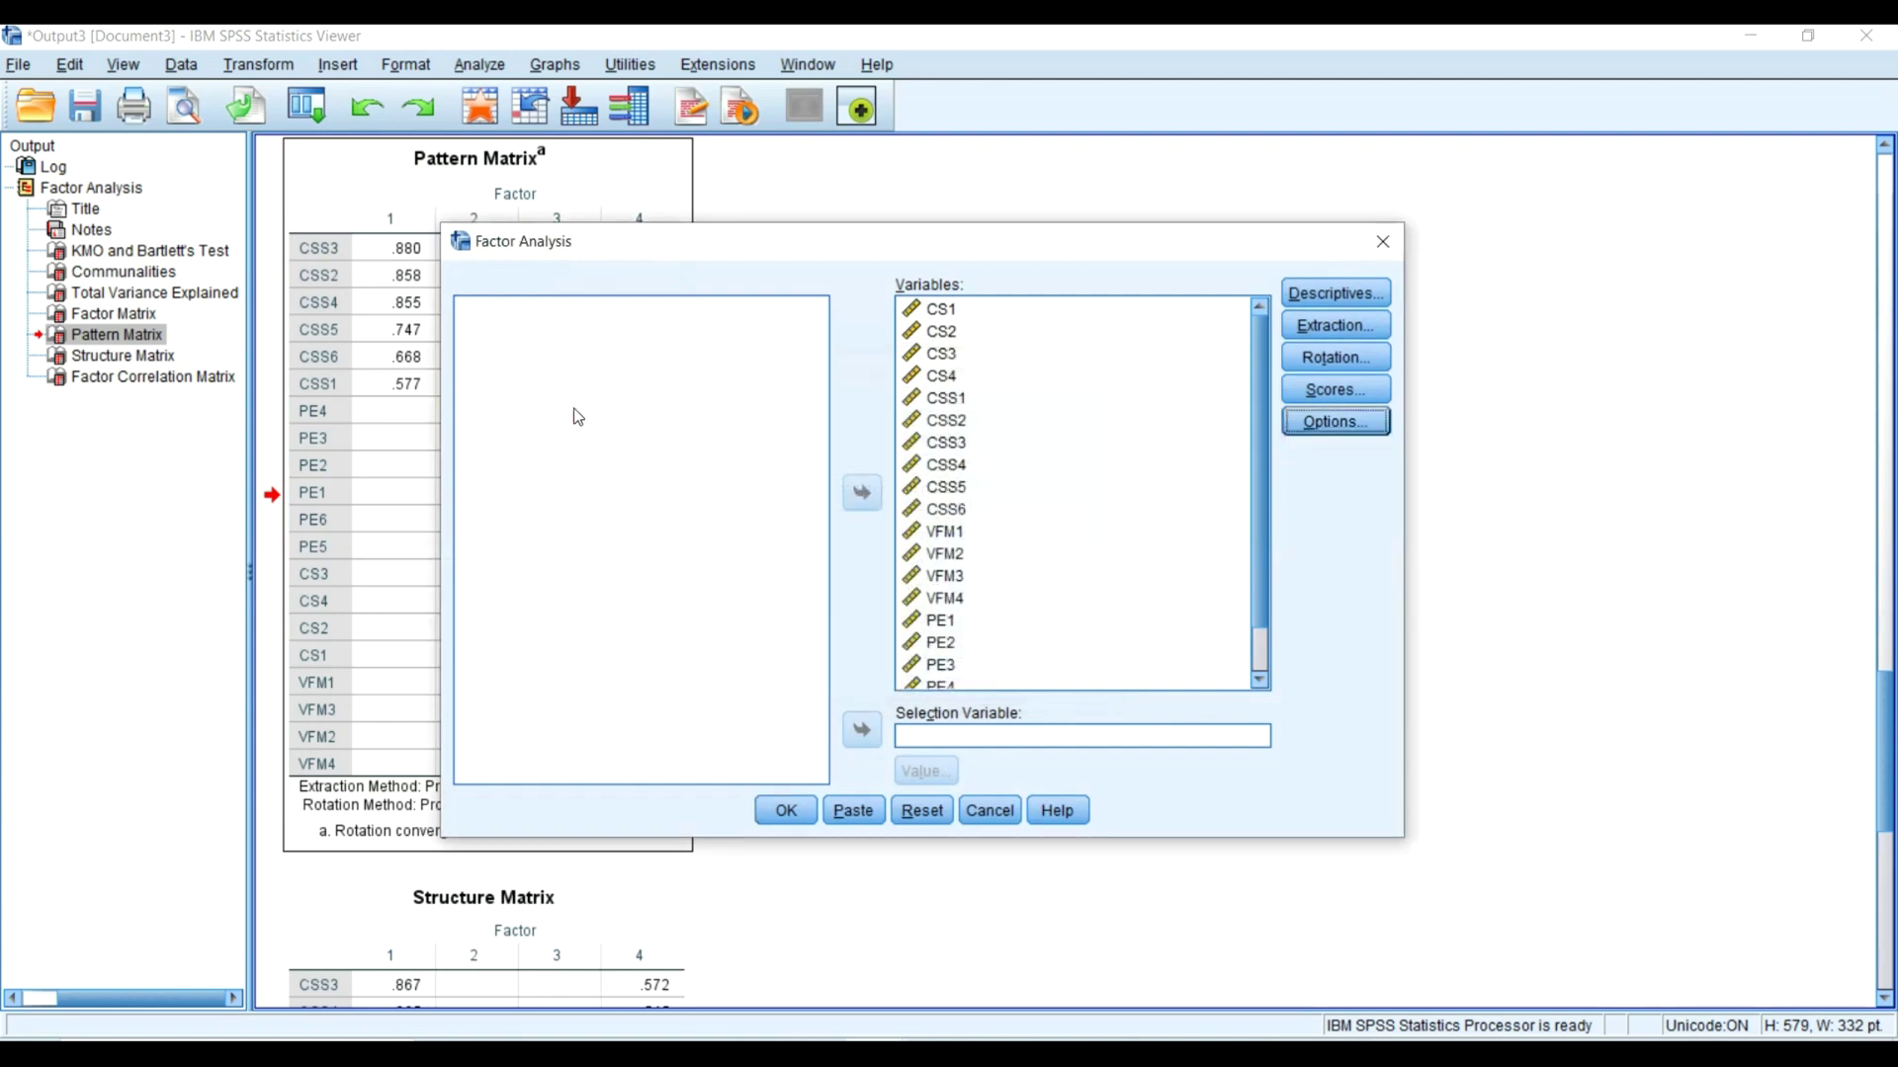
{"action": "left_click", "coordinate": [1383, 243]}
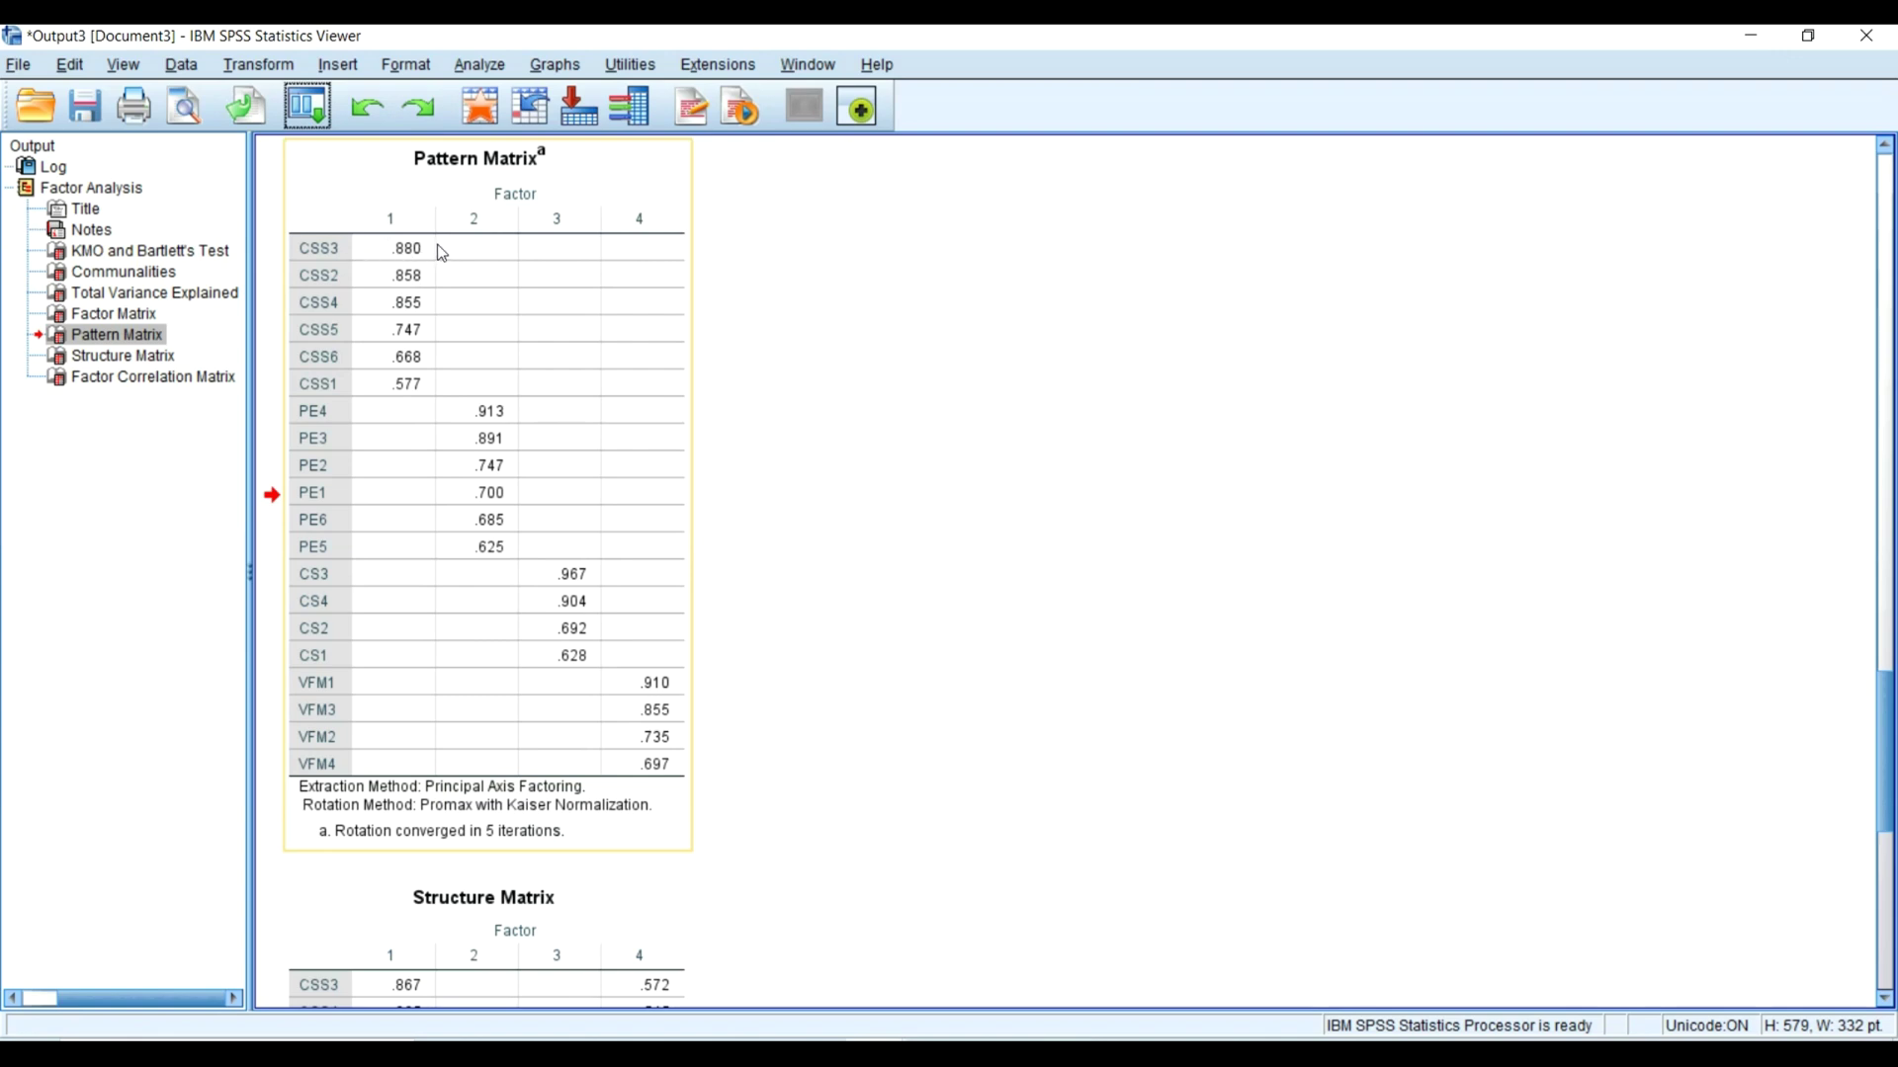
Copy the Pattern Matrix from SPSS and paste it into the Word document, several blank lines below item 20.
{"action": "right_click", "coordinate": [391, 222]}
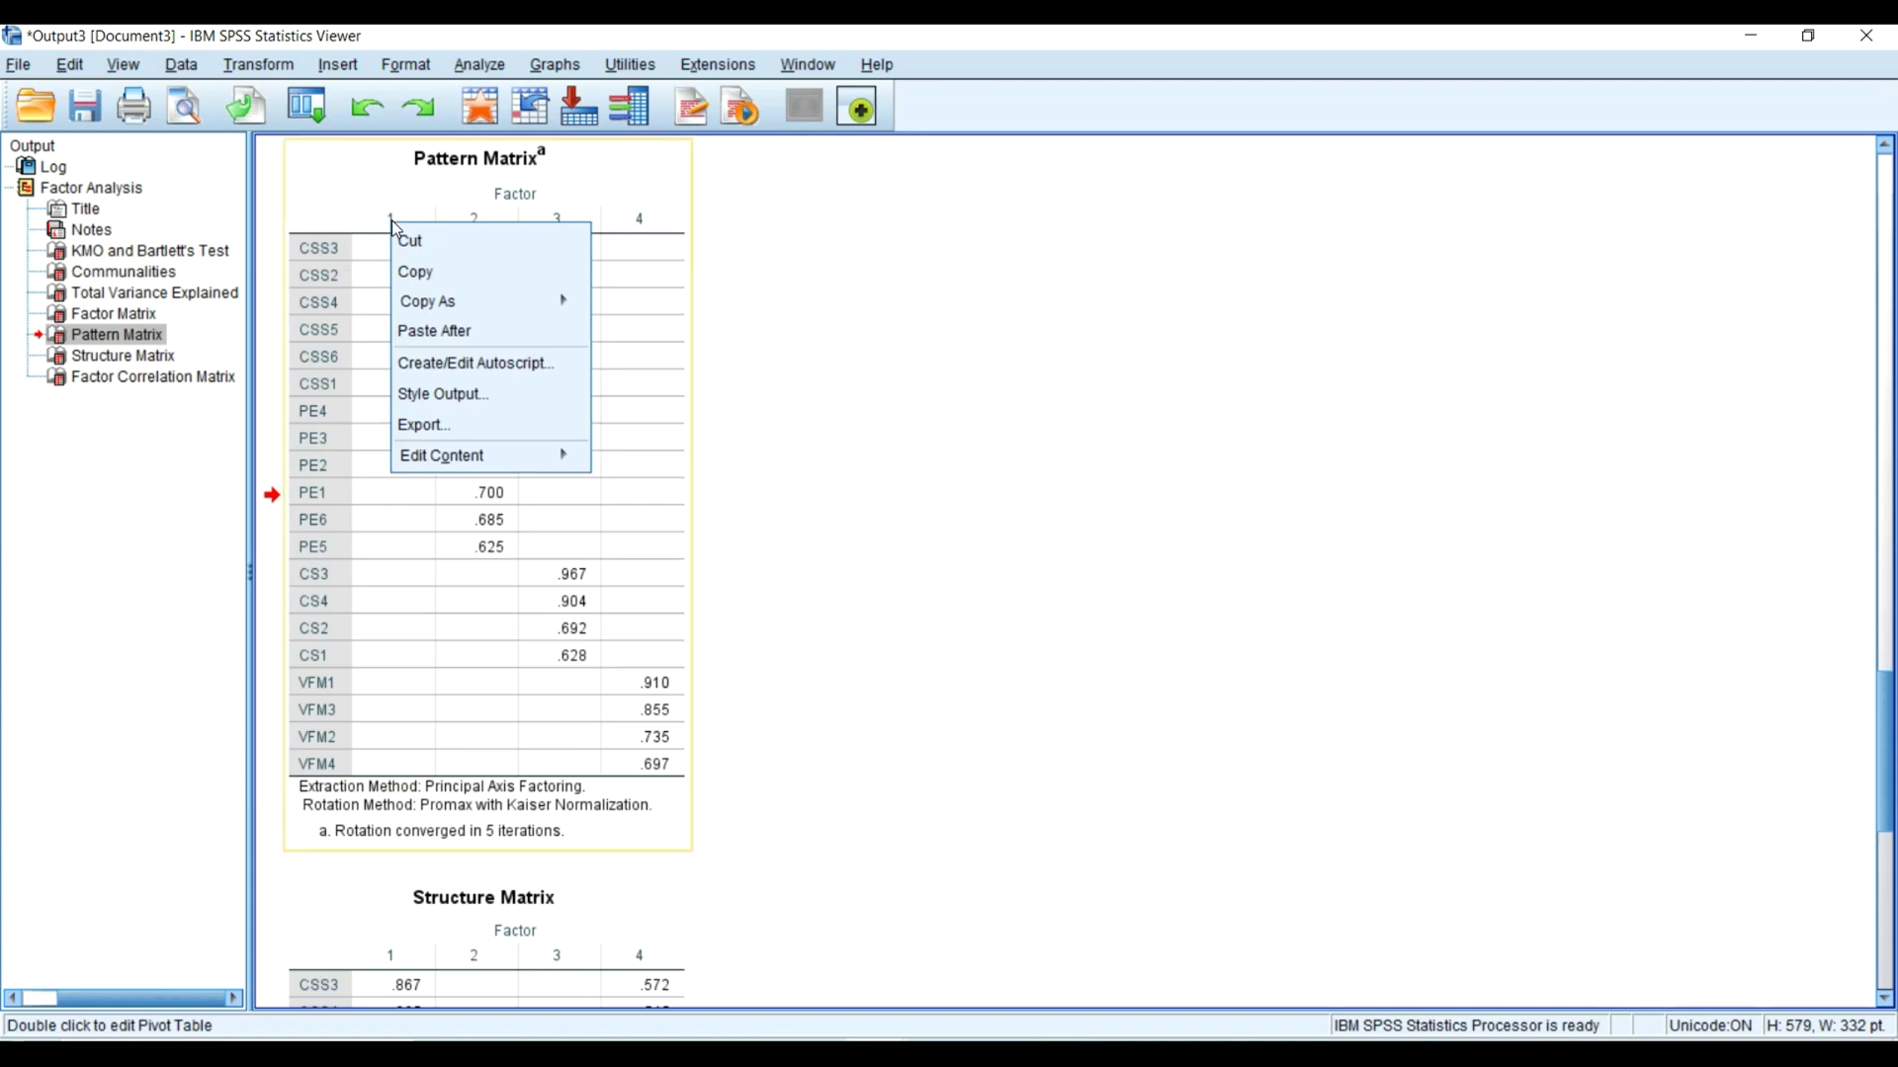
{"action": "left_click", "coordinate": [435, 267]}
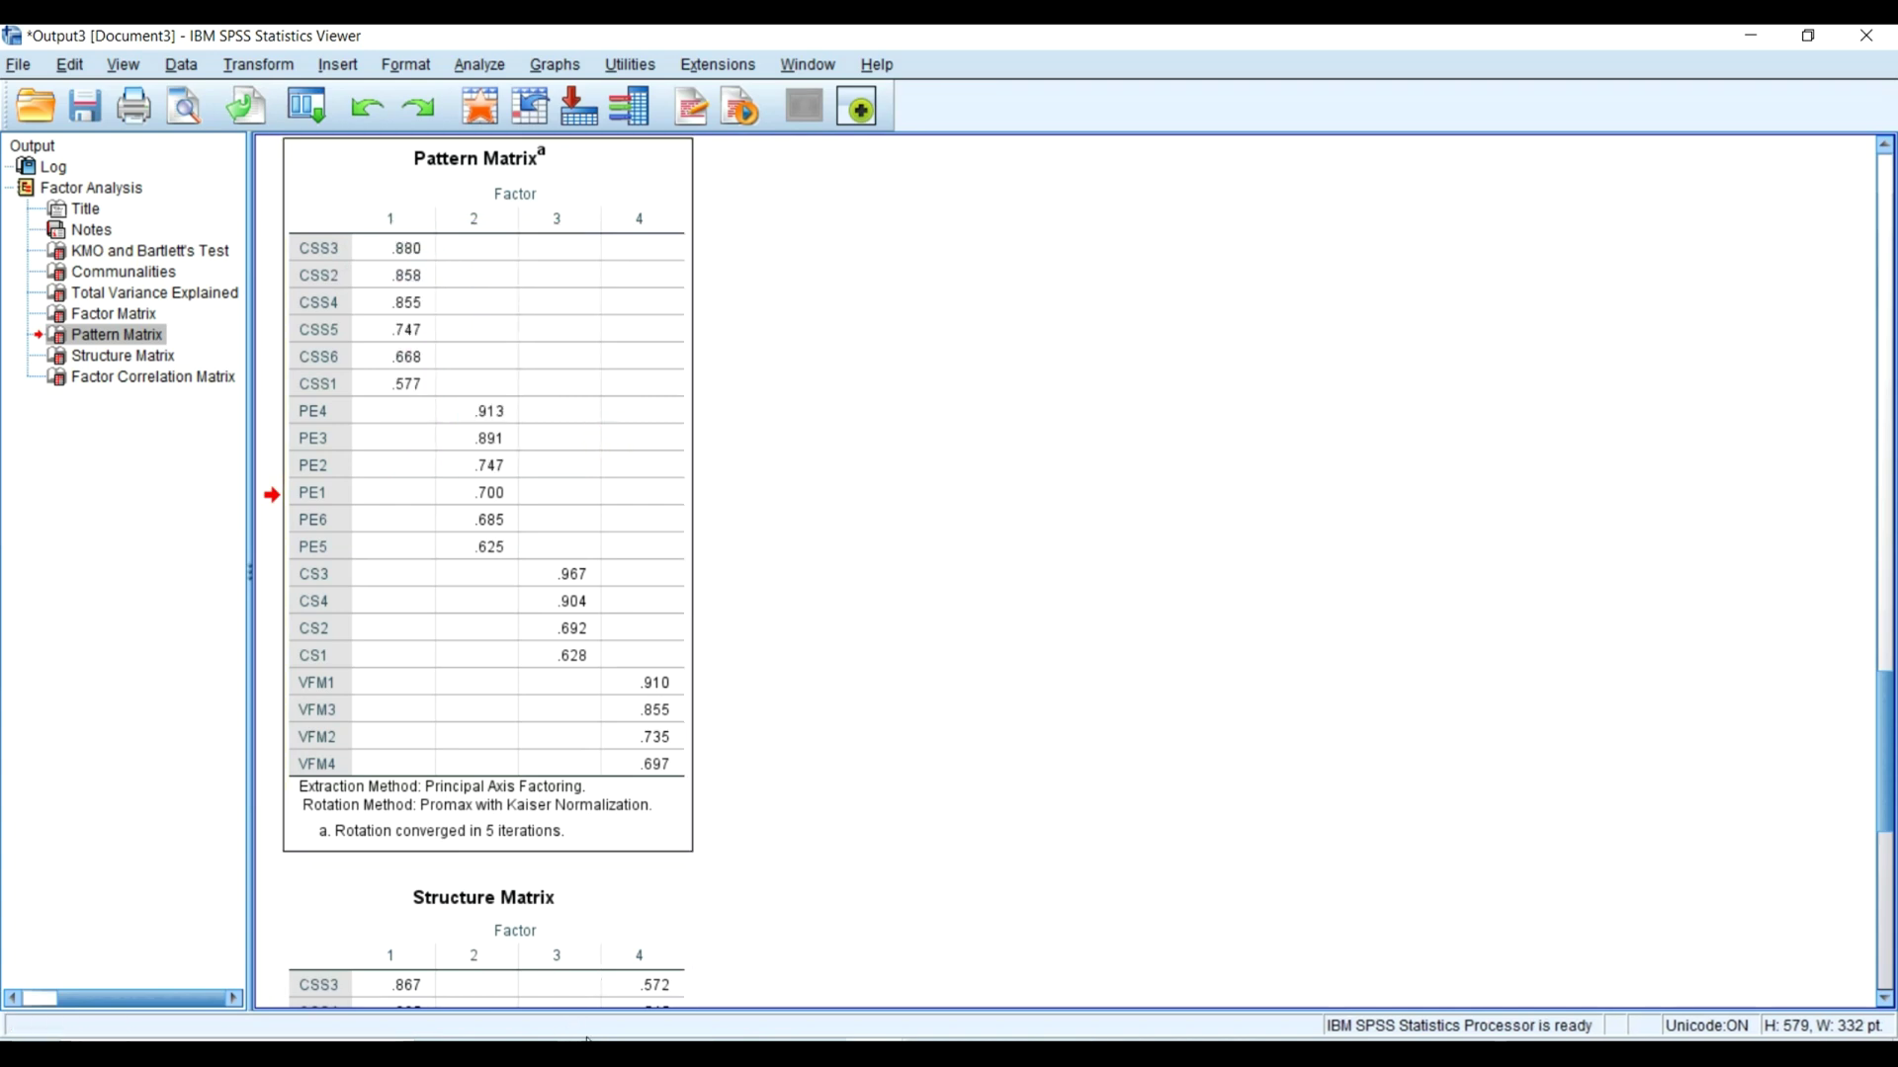
{"action": "key", "text": "alt+Tab"}
{"action": "scroll", "coordinate": [761, 729], "scroll_direction": "down", "scroll_amount": 10}
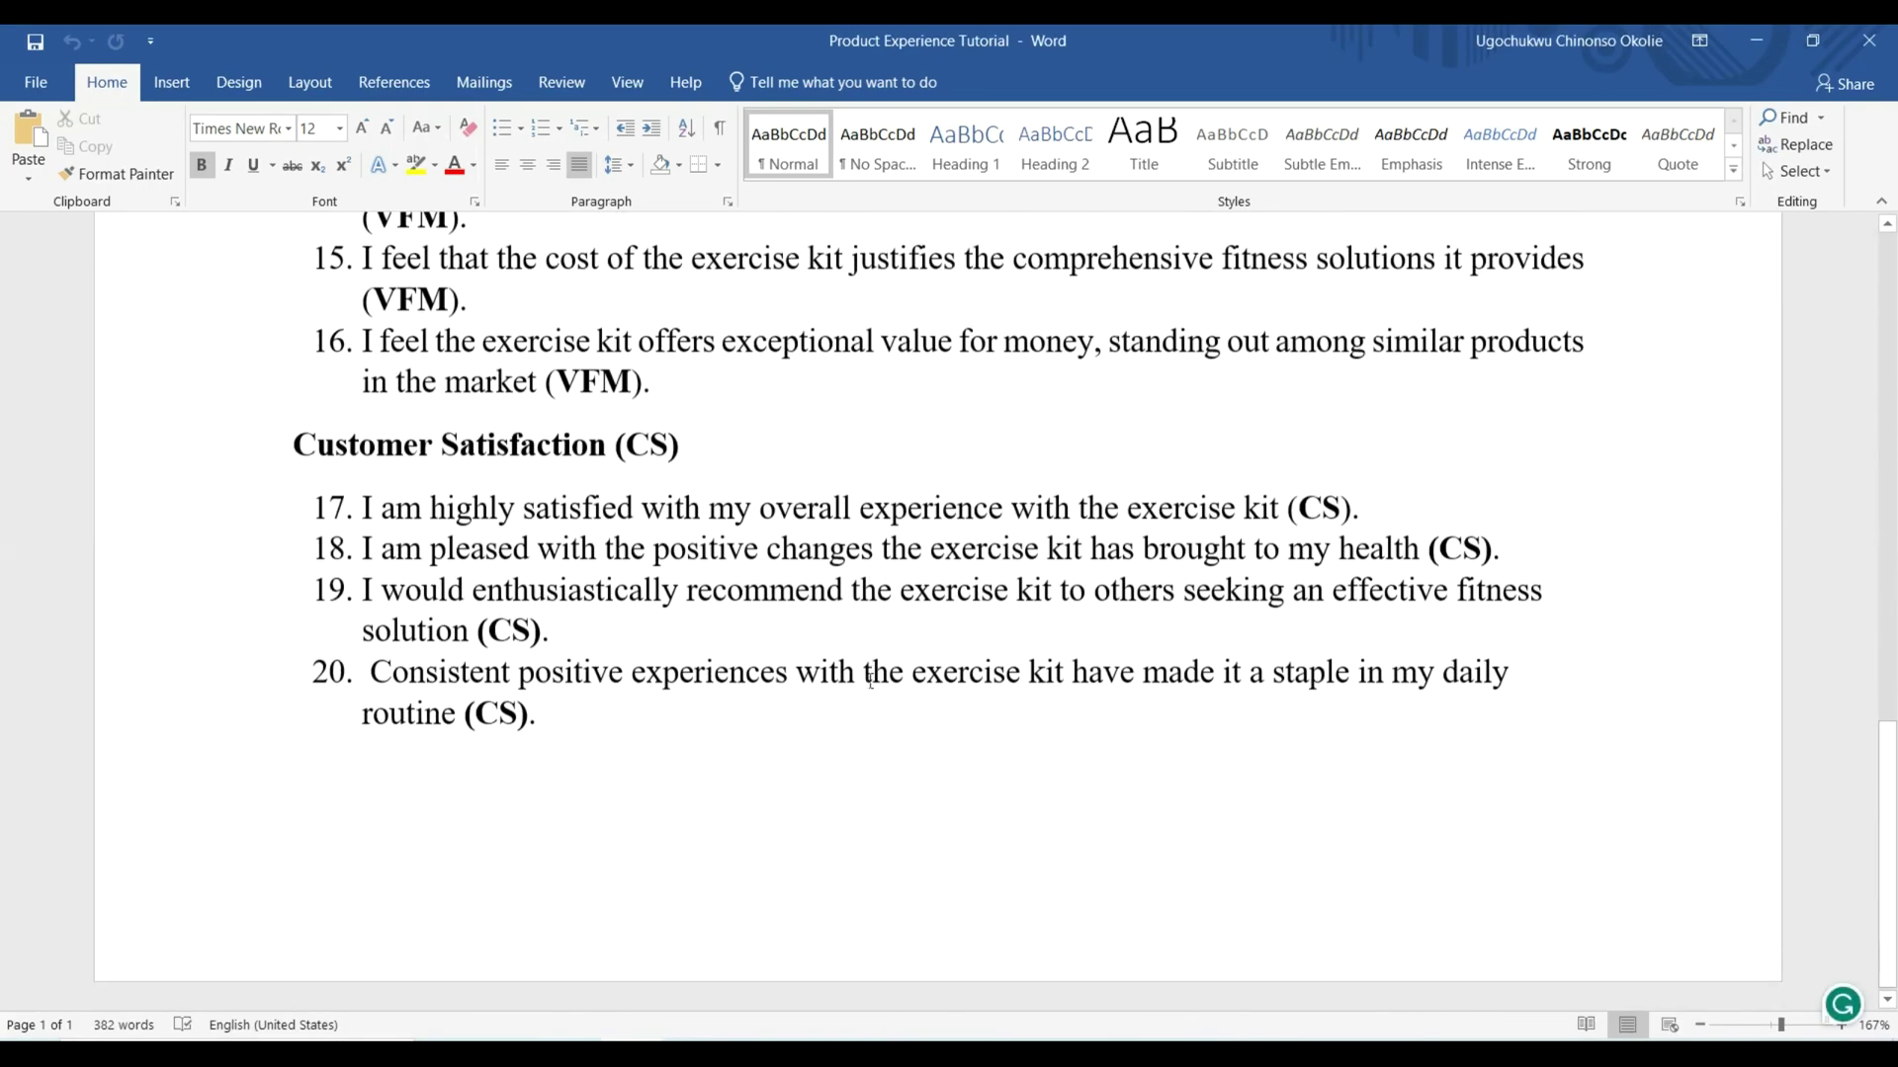
{"action": "left_click", "coordinate": [761, 729]}
{"action": "key", "text": "Return"}
{"action": "key", "text": "Return"}
{"action": "key", "text": "Return"}
{"action": "key", "text": "Return"}
{"action": "key", "text": "Return"}
{"action": "key", "text": "Return"}
{"action": "key", "text": "Return"}
{"action": "key", "text": "Return"}
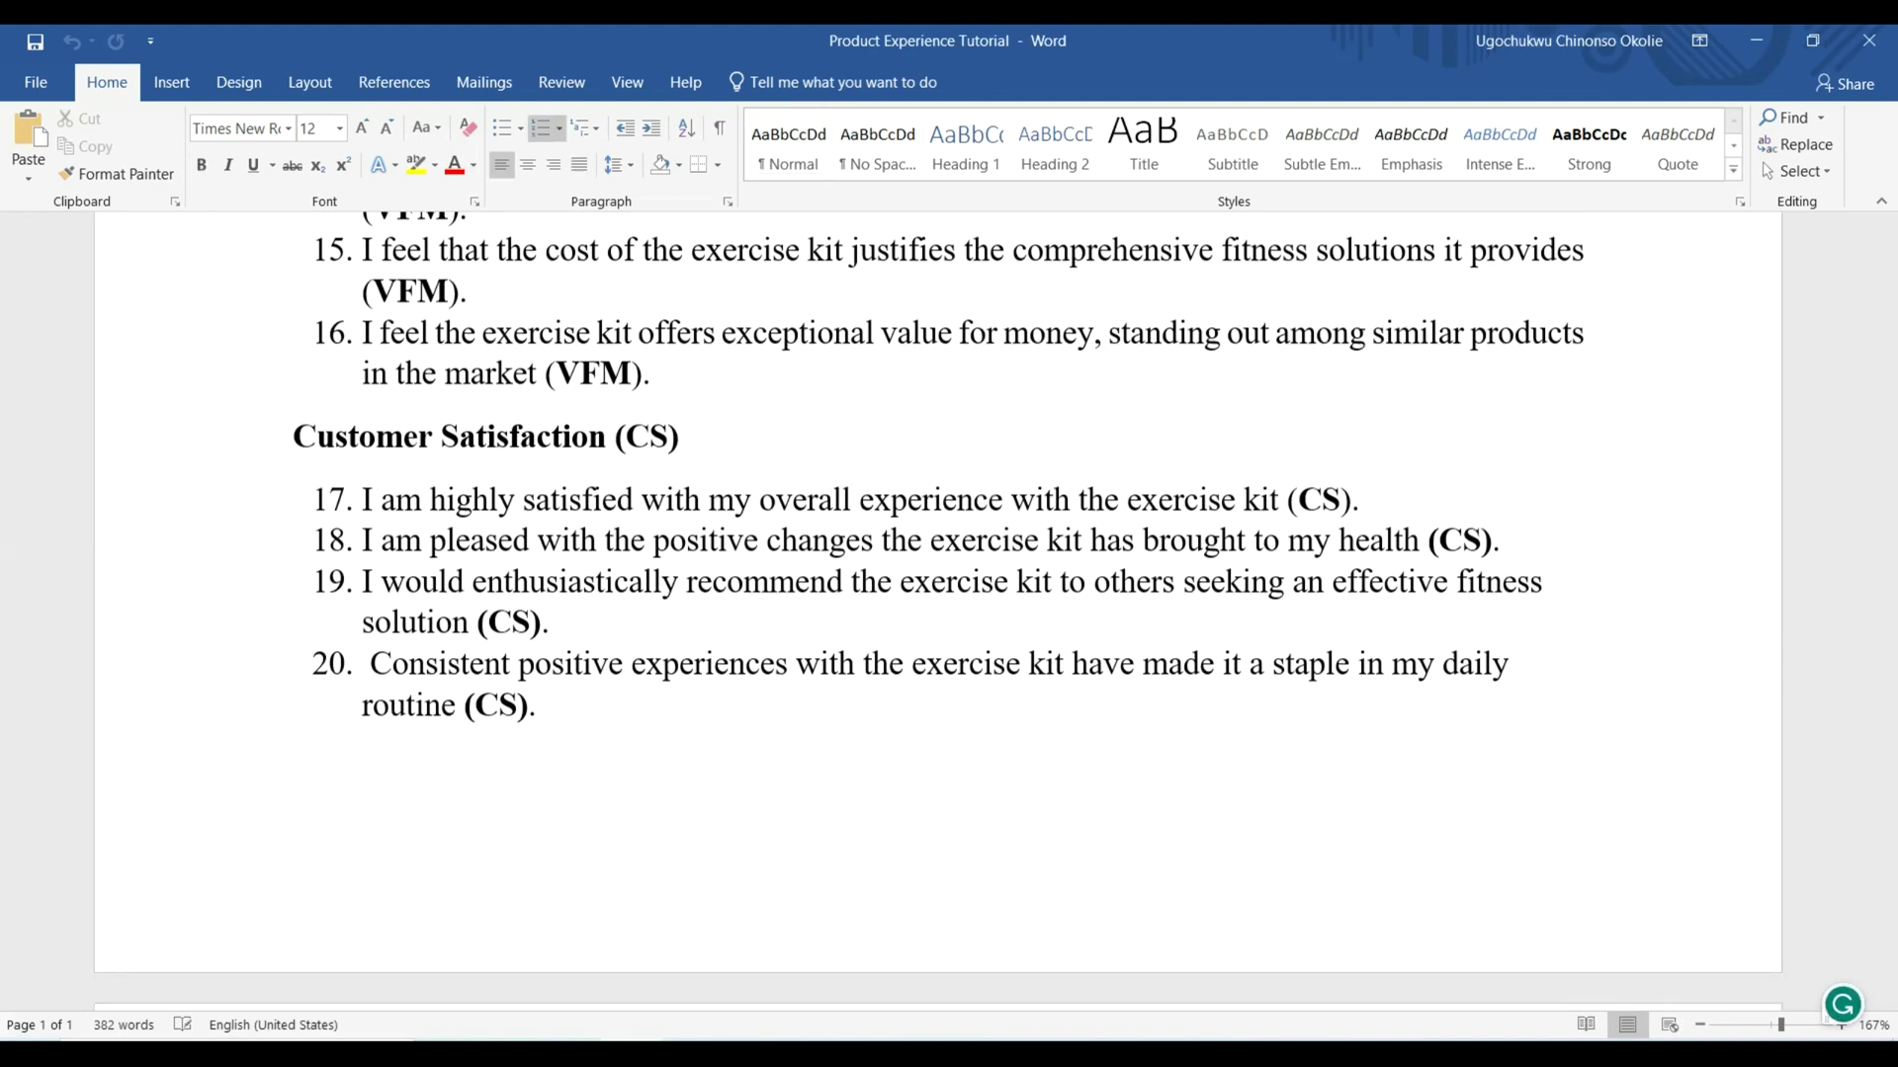
{"action": "key", "text": "ctrl+v"}
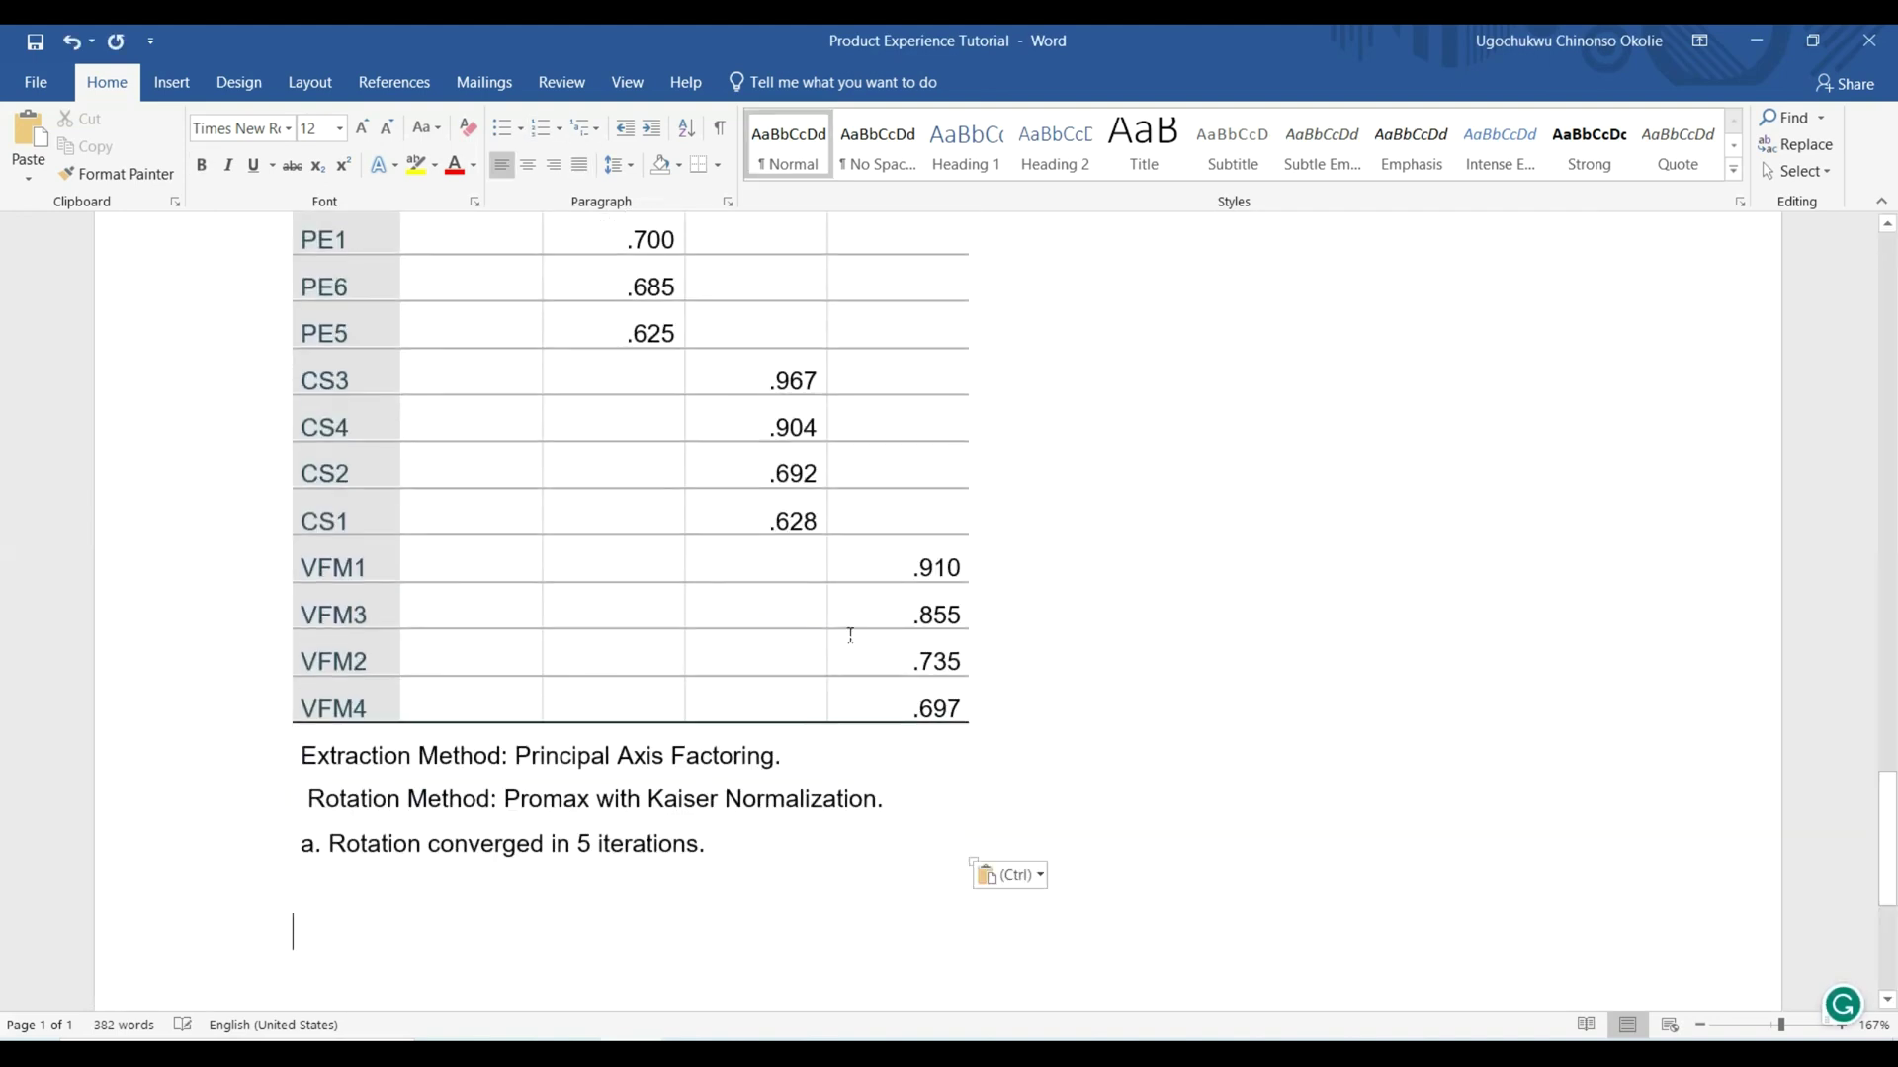
AutoFit the pasted Pattern Matrix table to the window width.
{"action": "scroll", "coordinate": [850, 633], "scroll_direction": "up", "scroll_amount": 3}
{"action": "scroll", "coordinate": [853, 614], "scroll_direction": "up", "scroll_amount": 5}
{"action": "scroll", "coordinate": [287, 455], "scroll_direction": "down", "scroll_amount": 1}
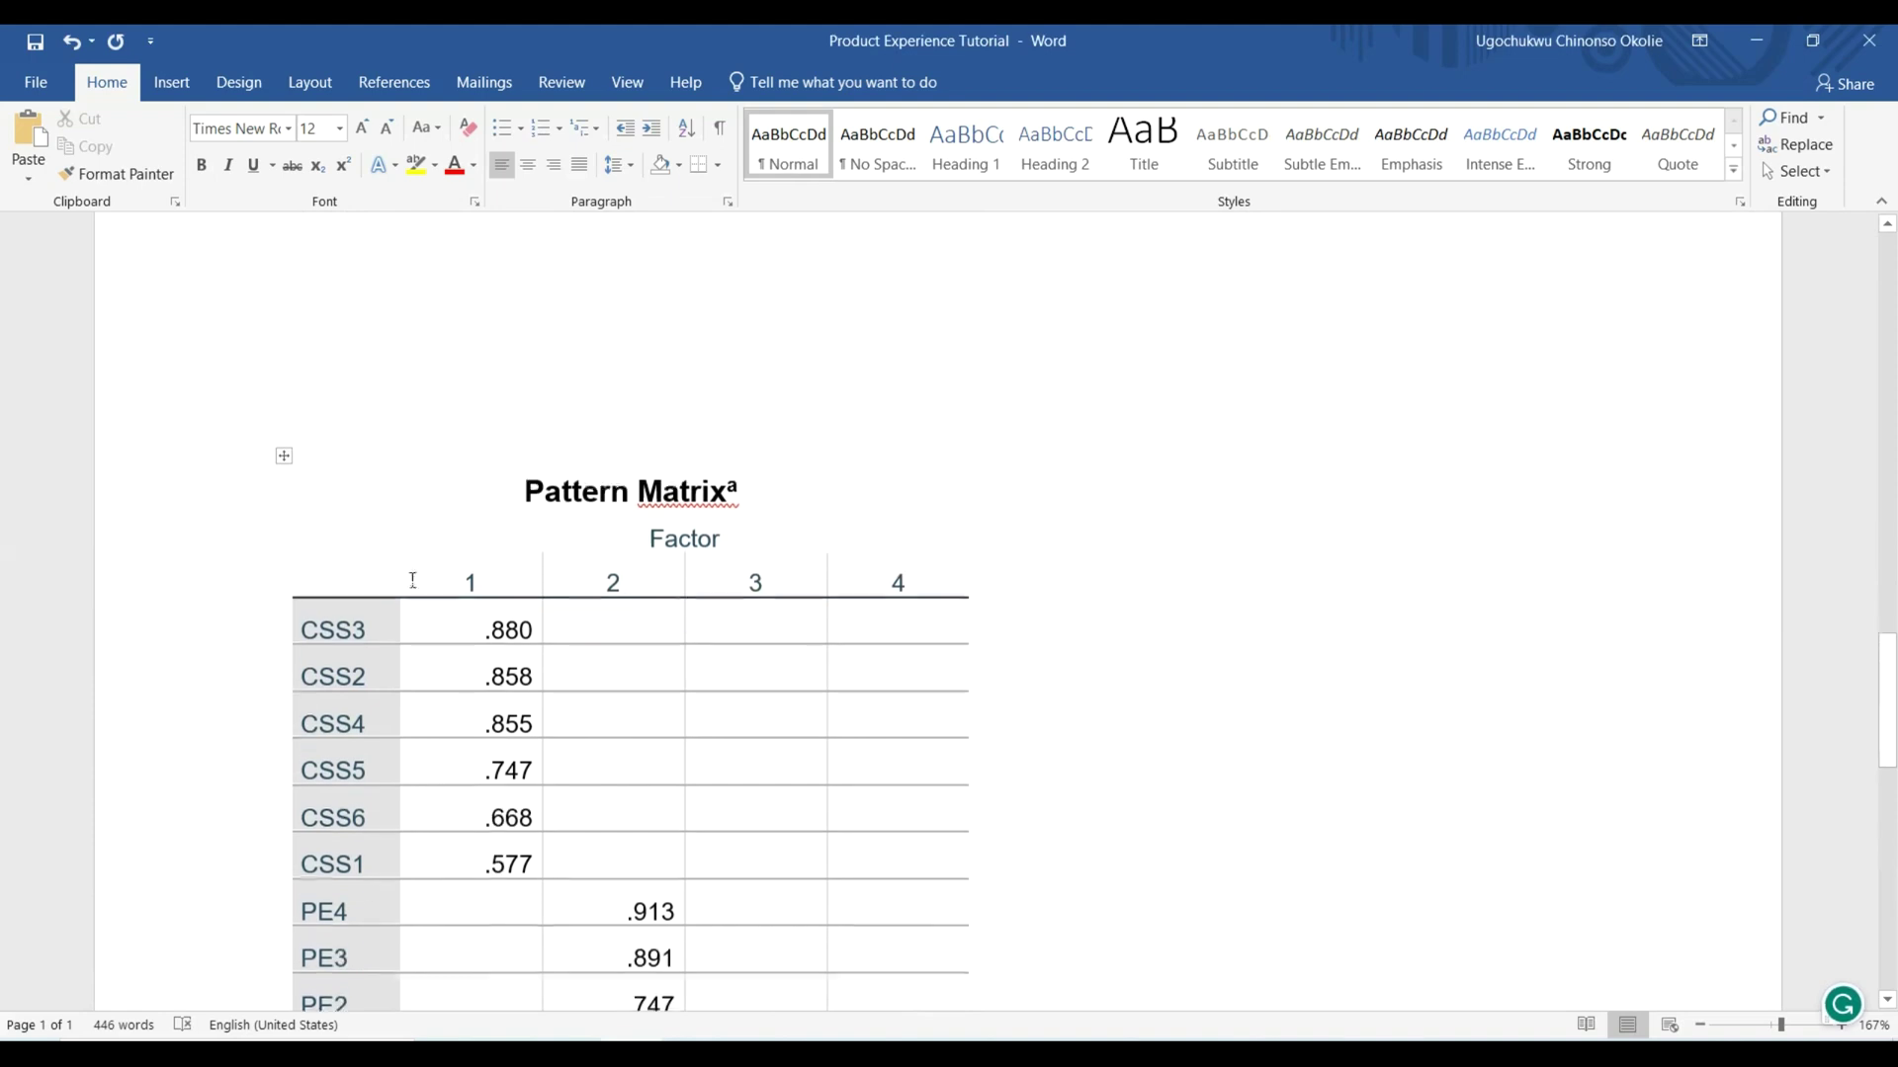
{"action": "left_click", "coordinate": [287, 427]}
{"action": "right_click", "coordinate": [288, 424]}
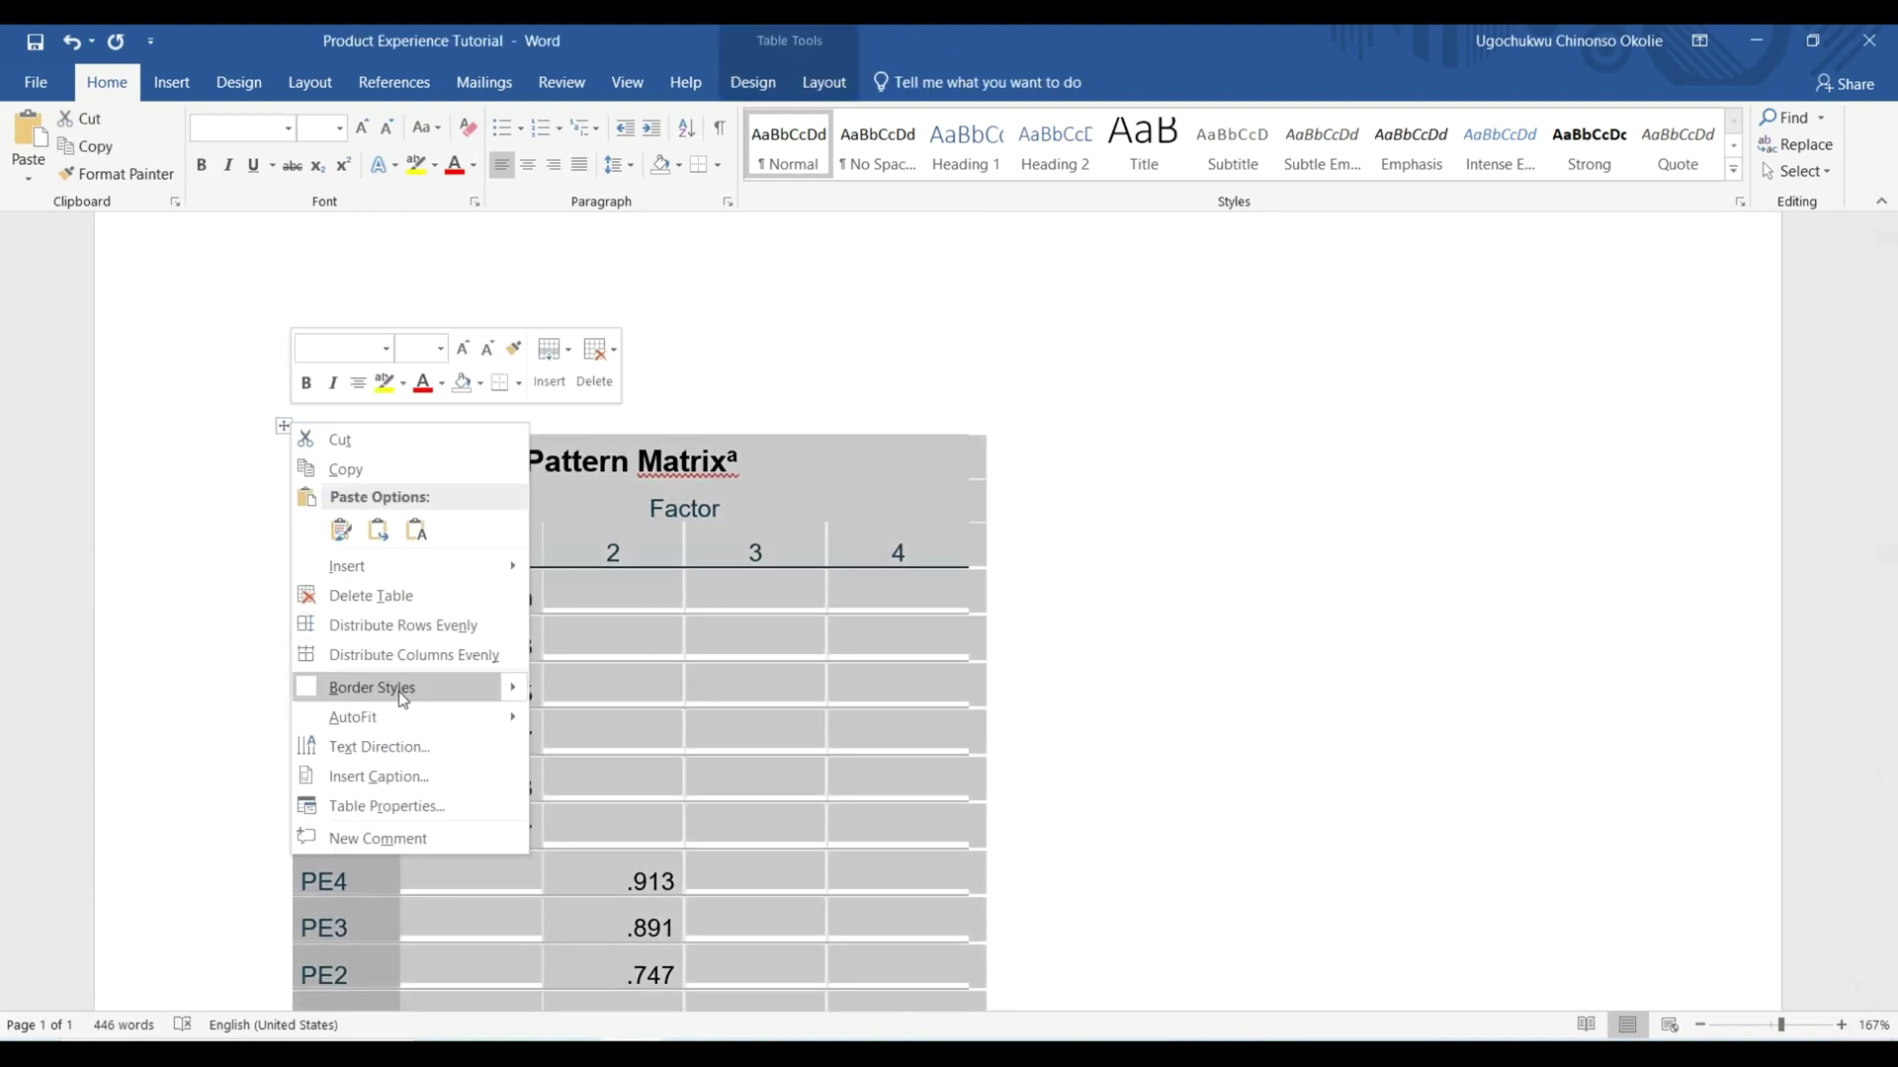
{"action": "mouse_move", "coordinate": [420, 712]}
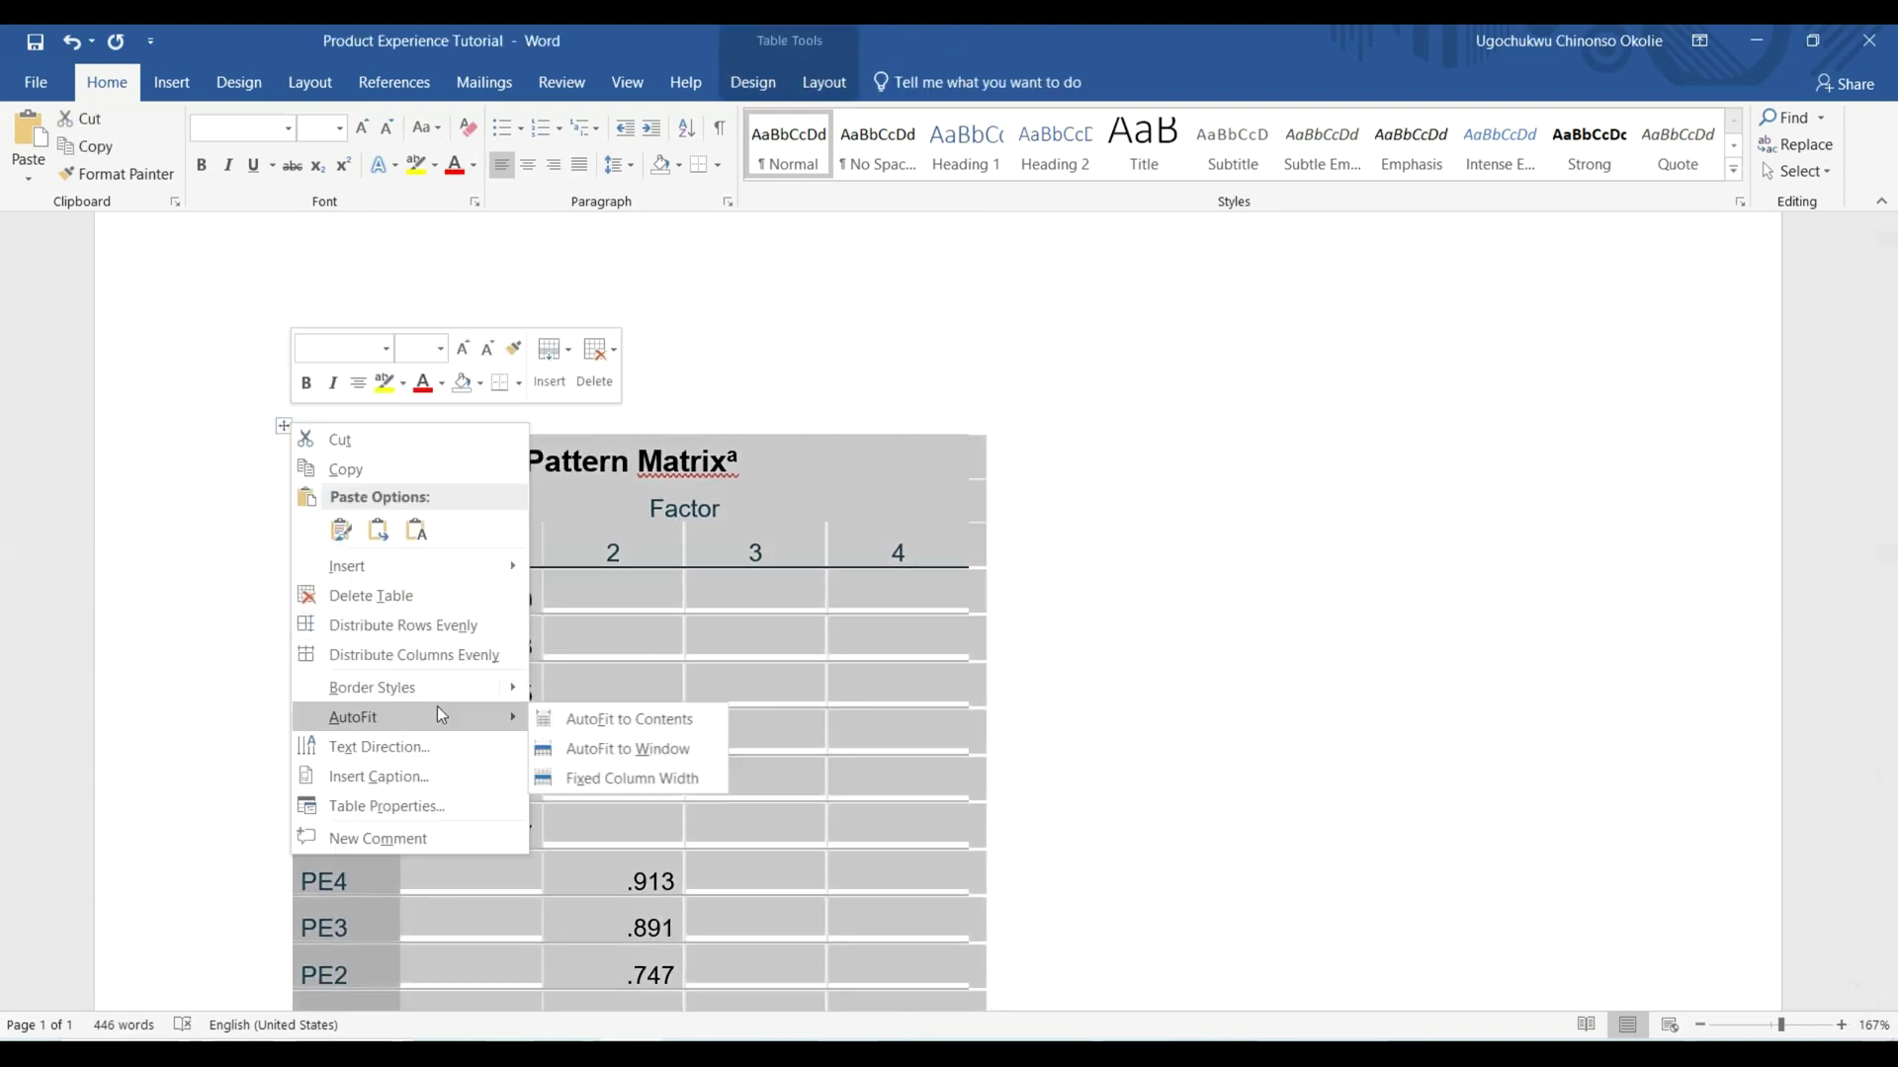
{"action": "left_click", "coordinate": [647, 749]}
Replace the factor 1 column heading in the Pattern Matrix table with "Customer Satisfaction".
{"action": "scroll", "coordinate": [999, 771], "scroll_direction": "down", "scroll_amount": 3}
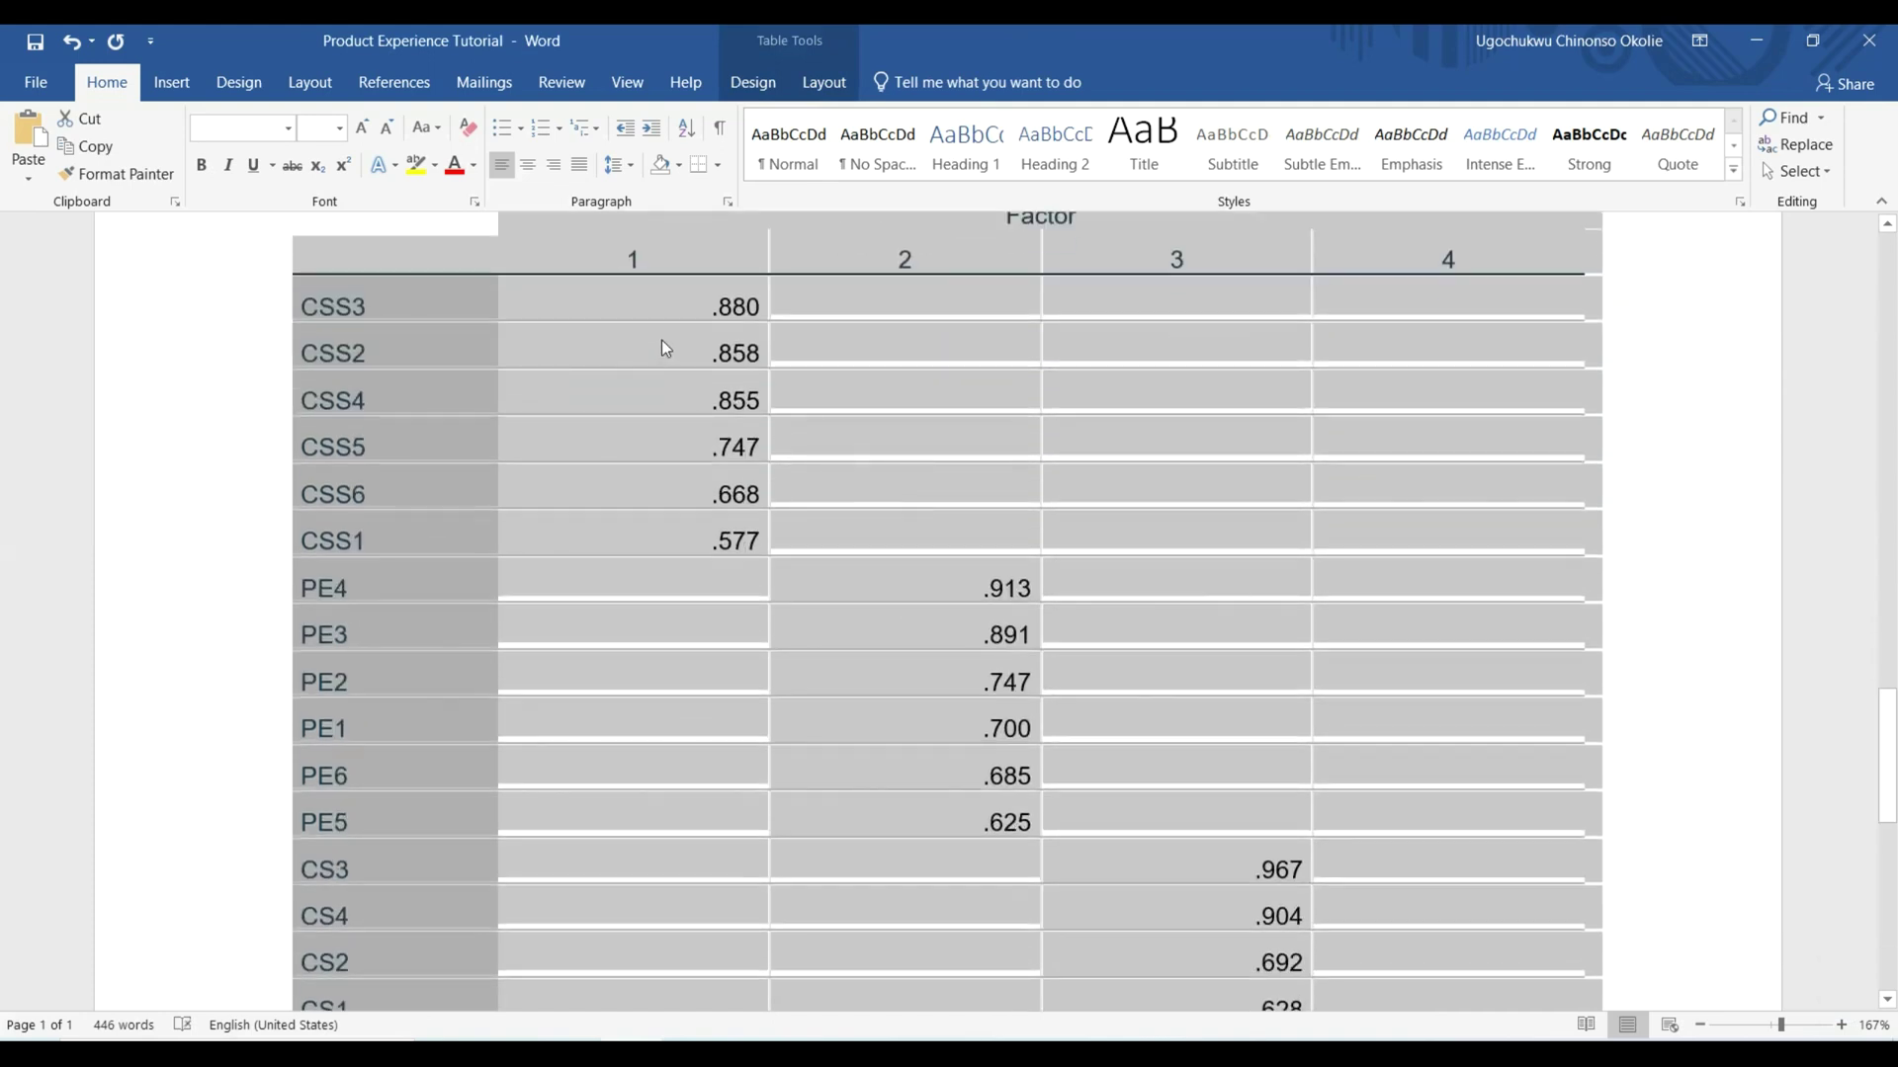
{"action": "left_click", "coordinate": [641, 259]}
{"action": "key", "text": "BackSpace"}
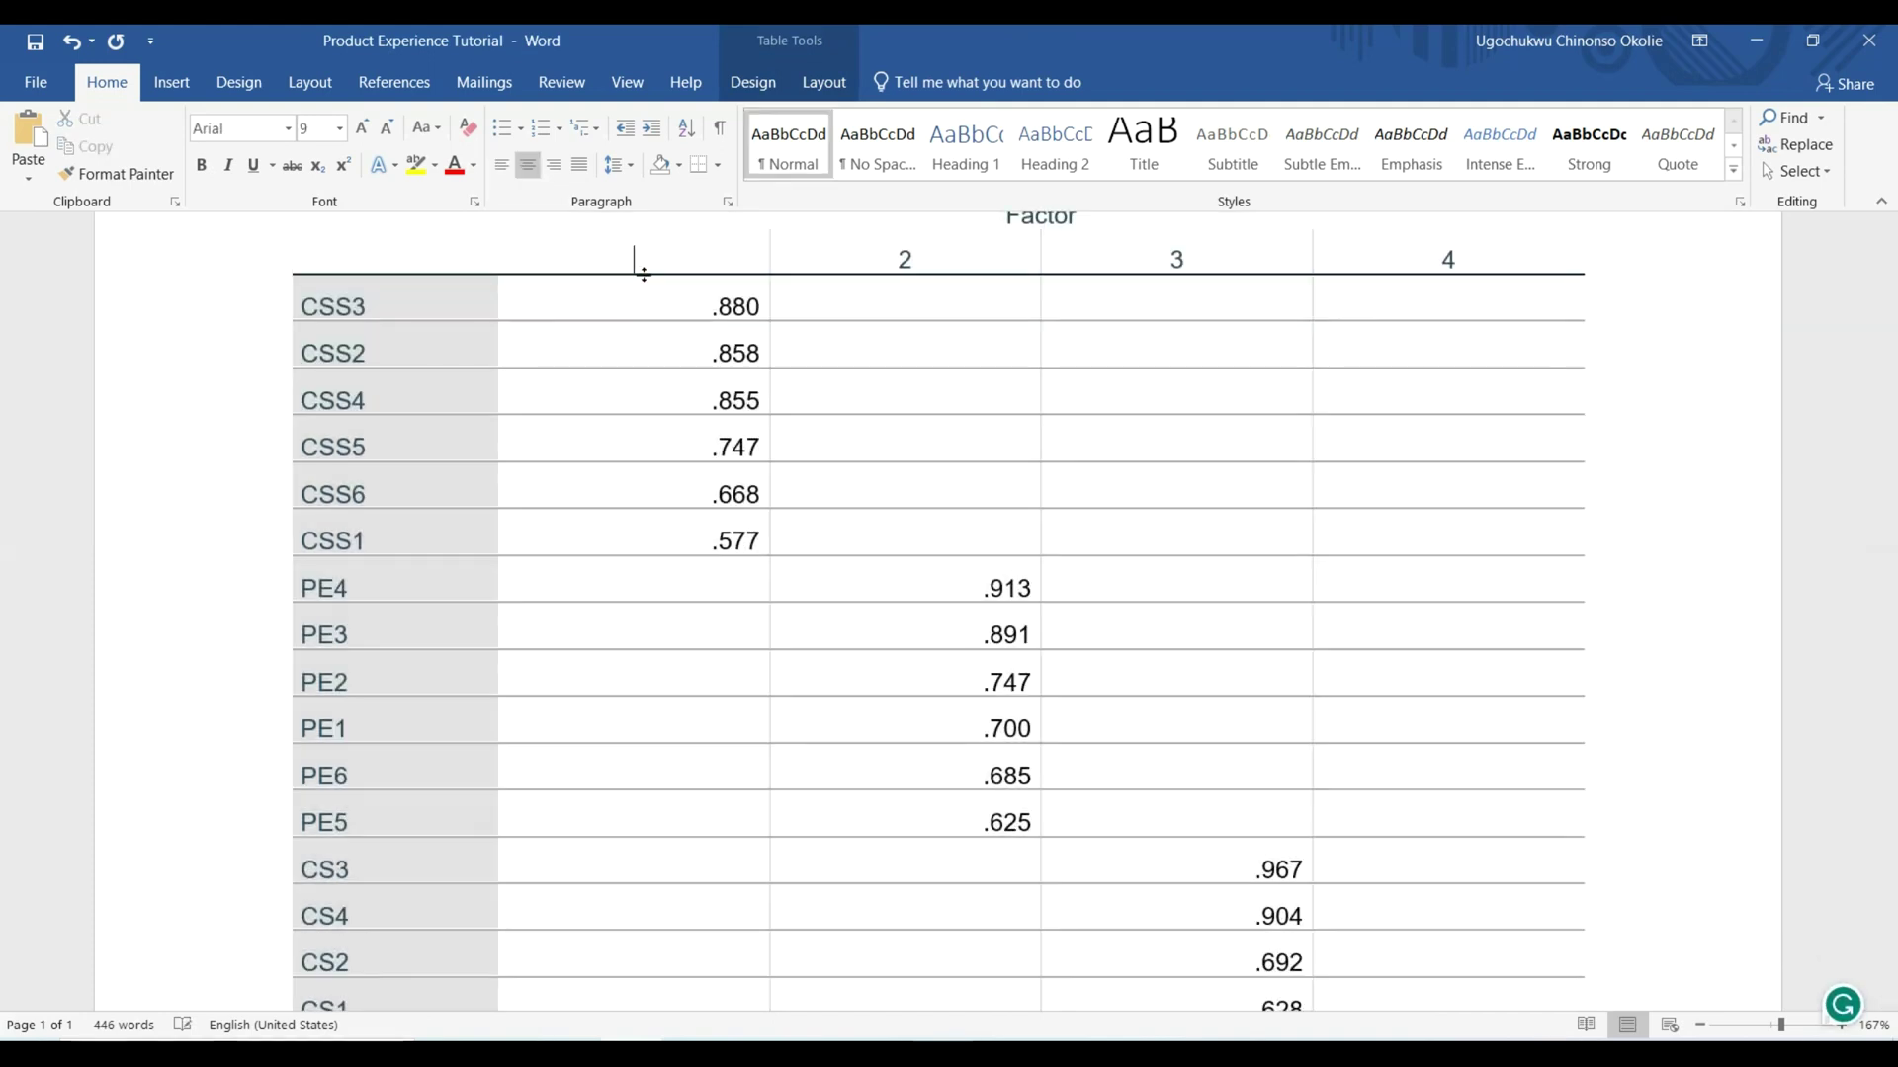
{"action": "type", "text": "Cust"}
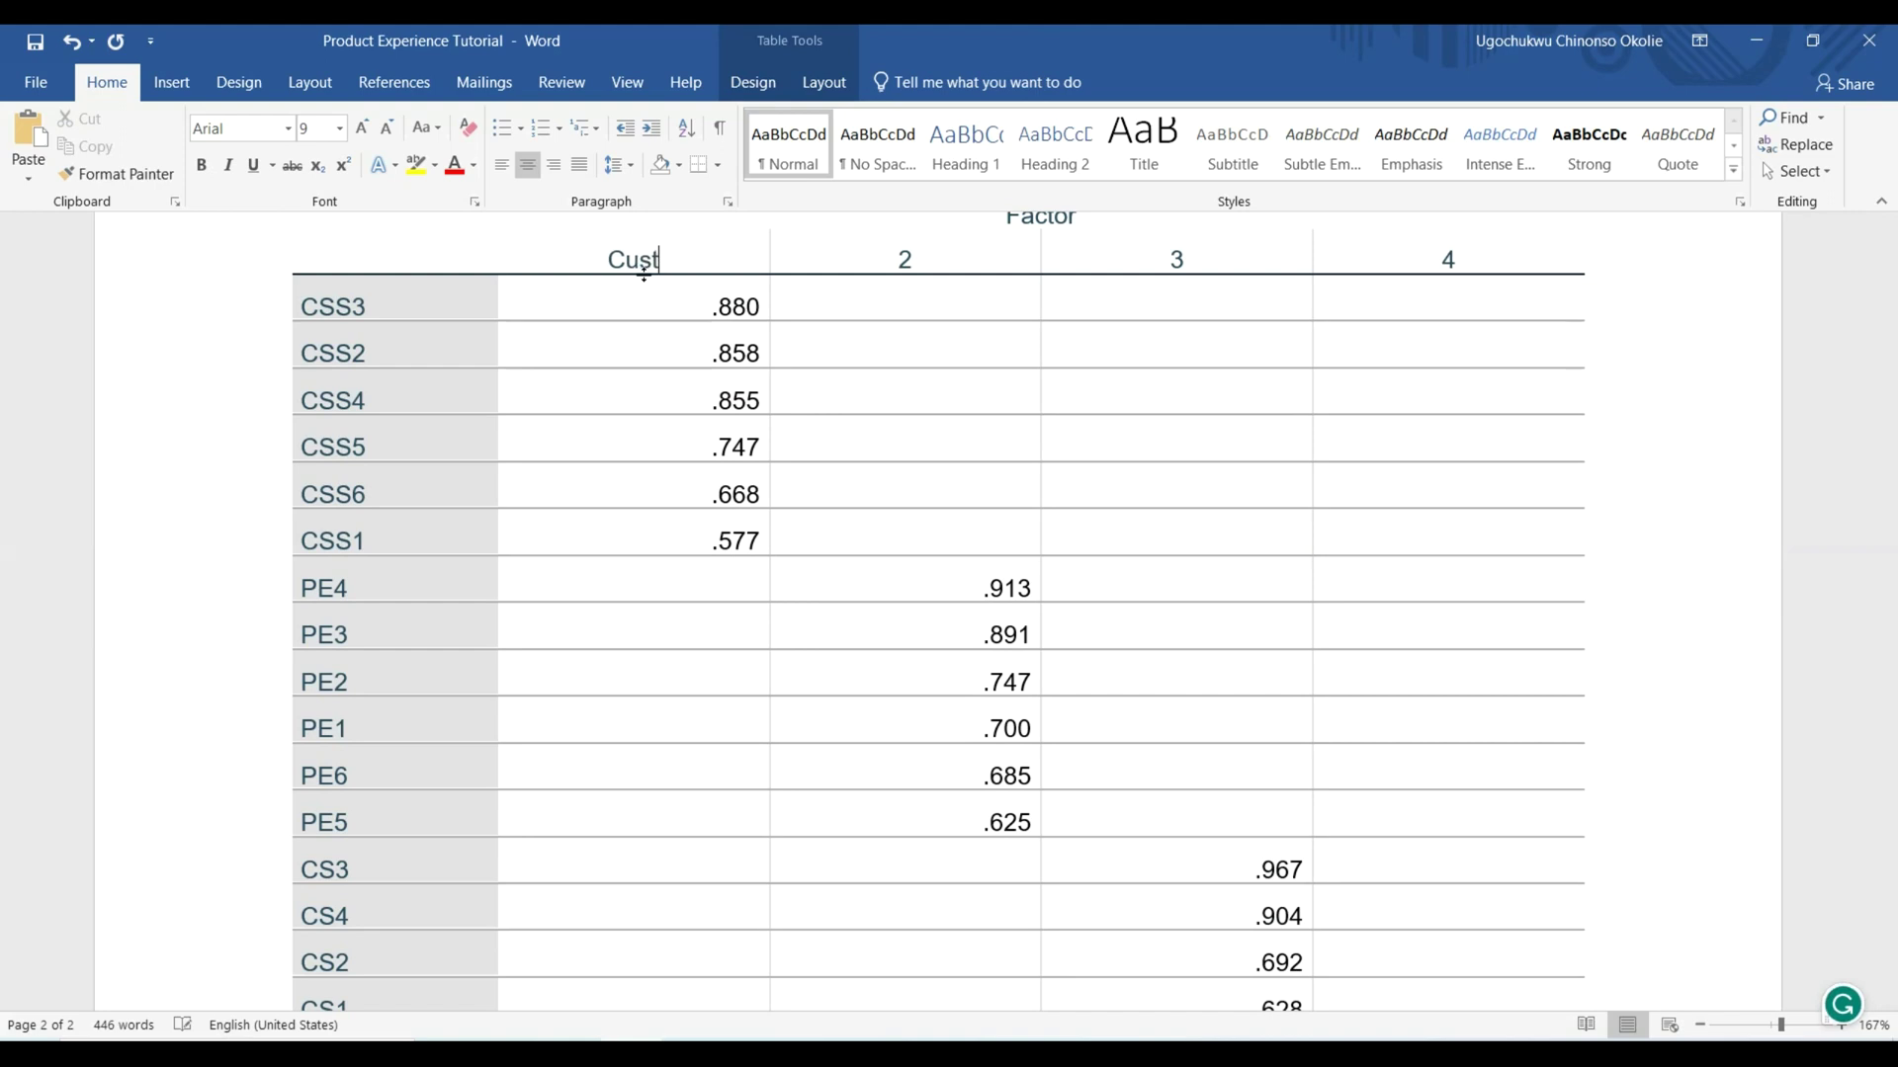
{"action": "type", "text": "omer Satisfac"}
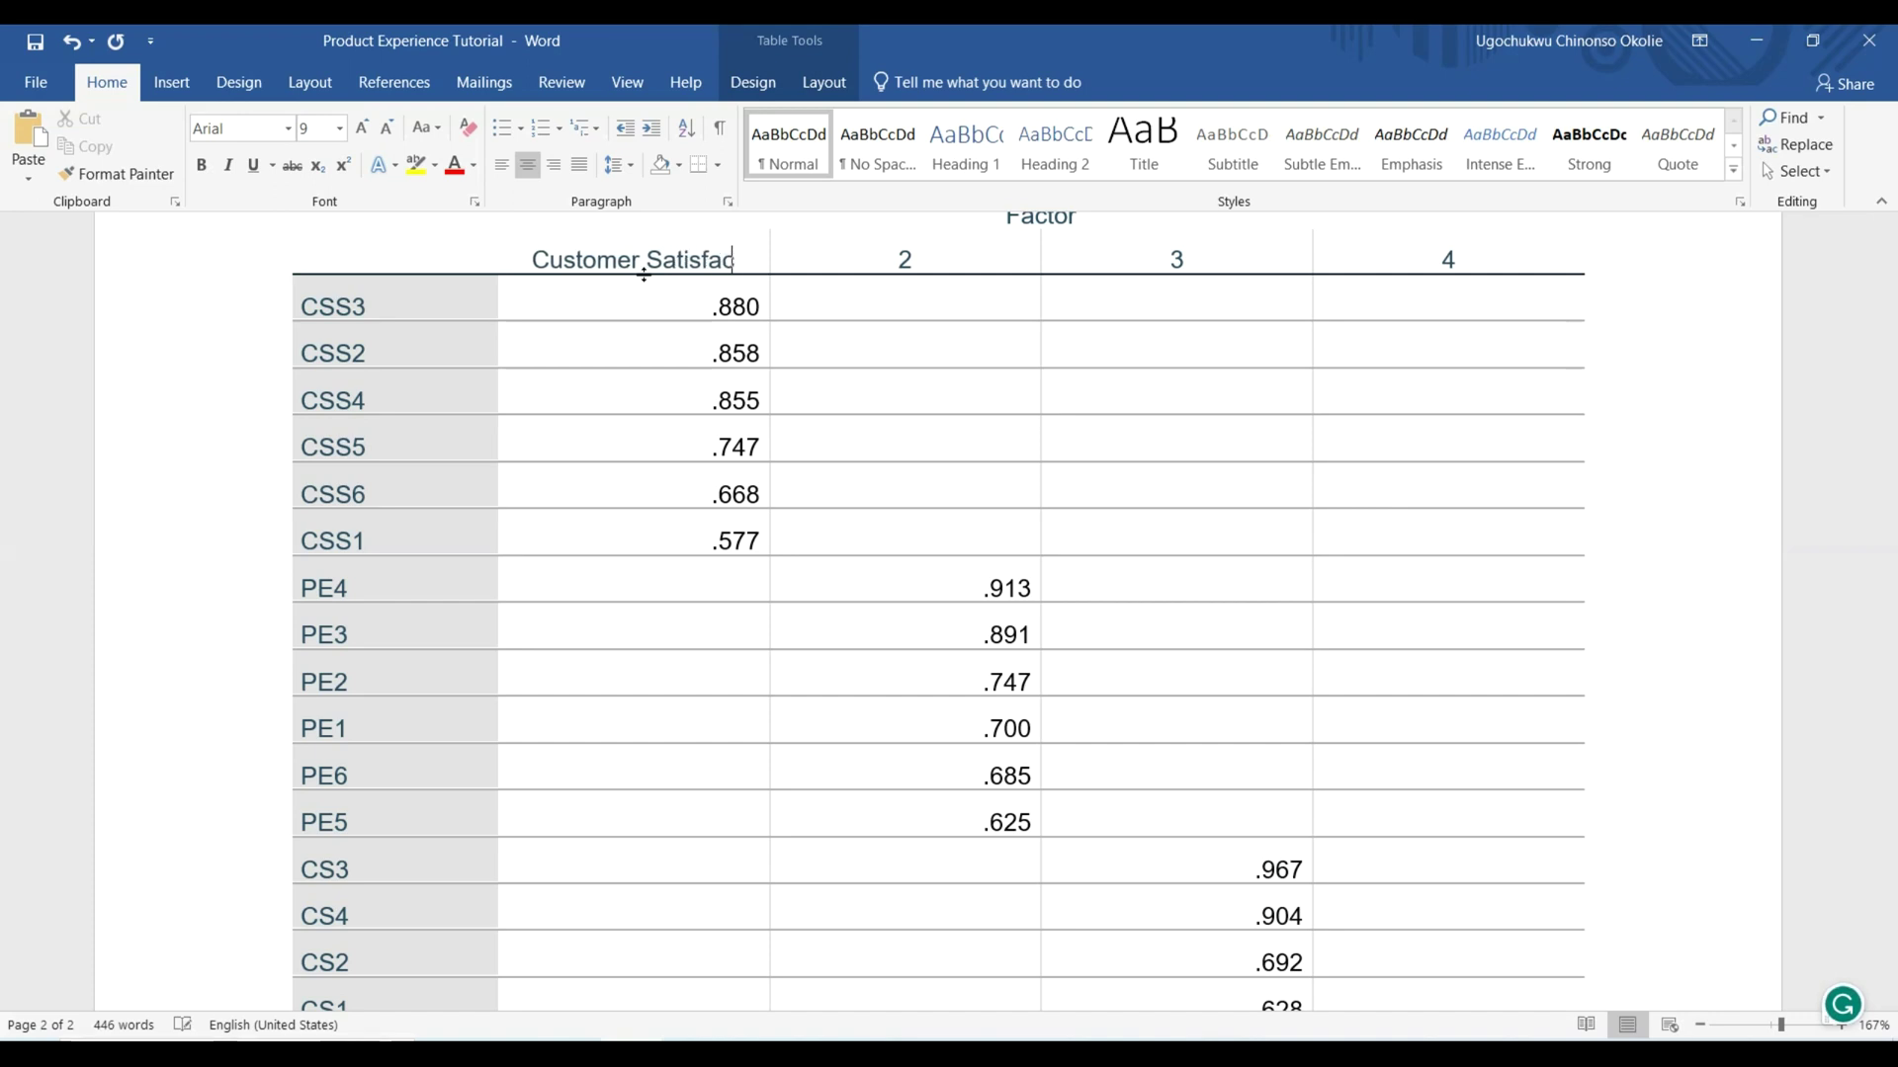
{"action": "type", "text": "tion"}
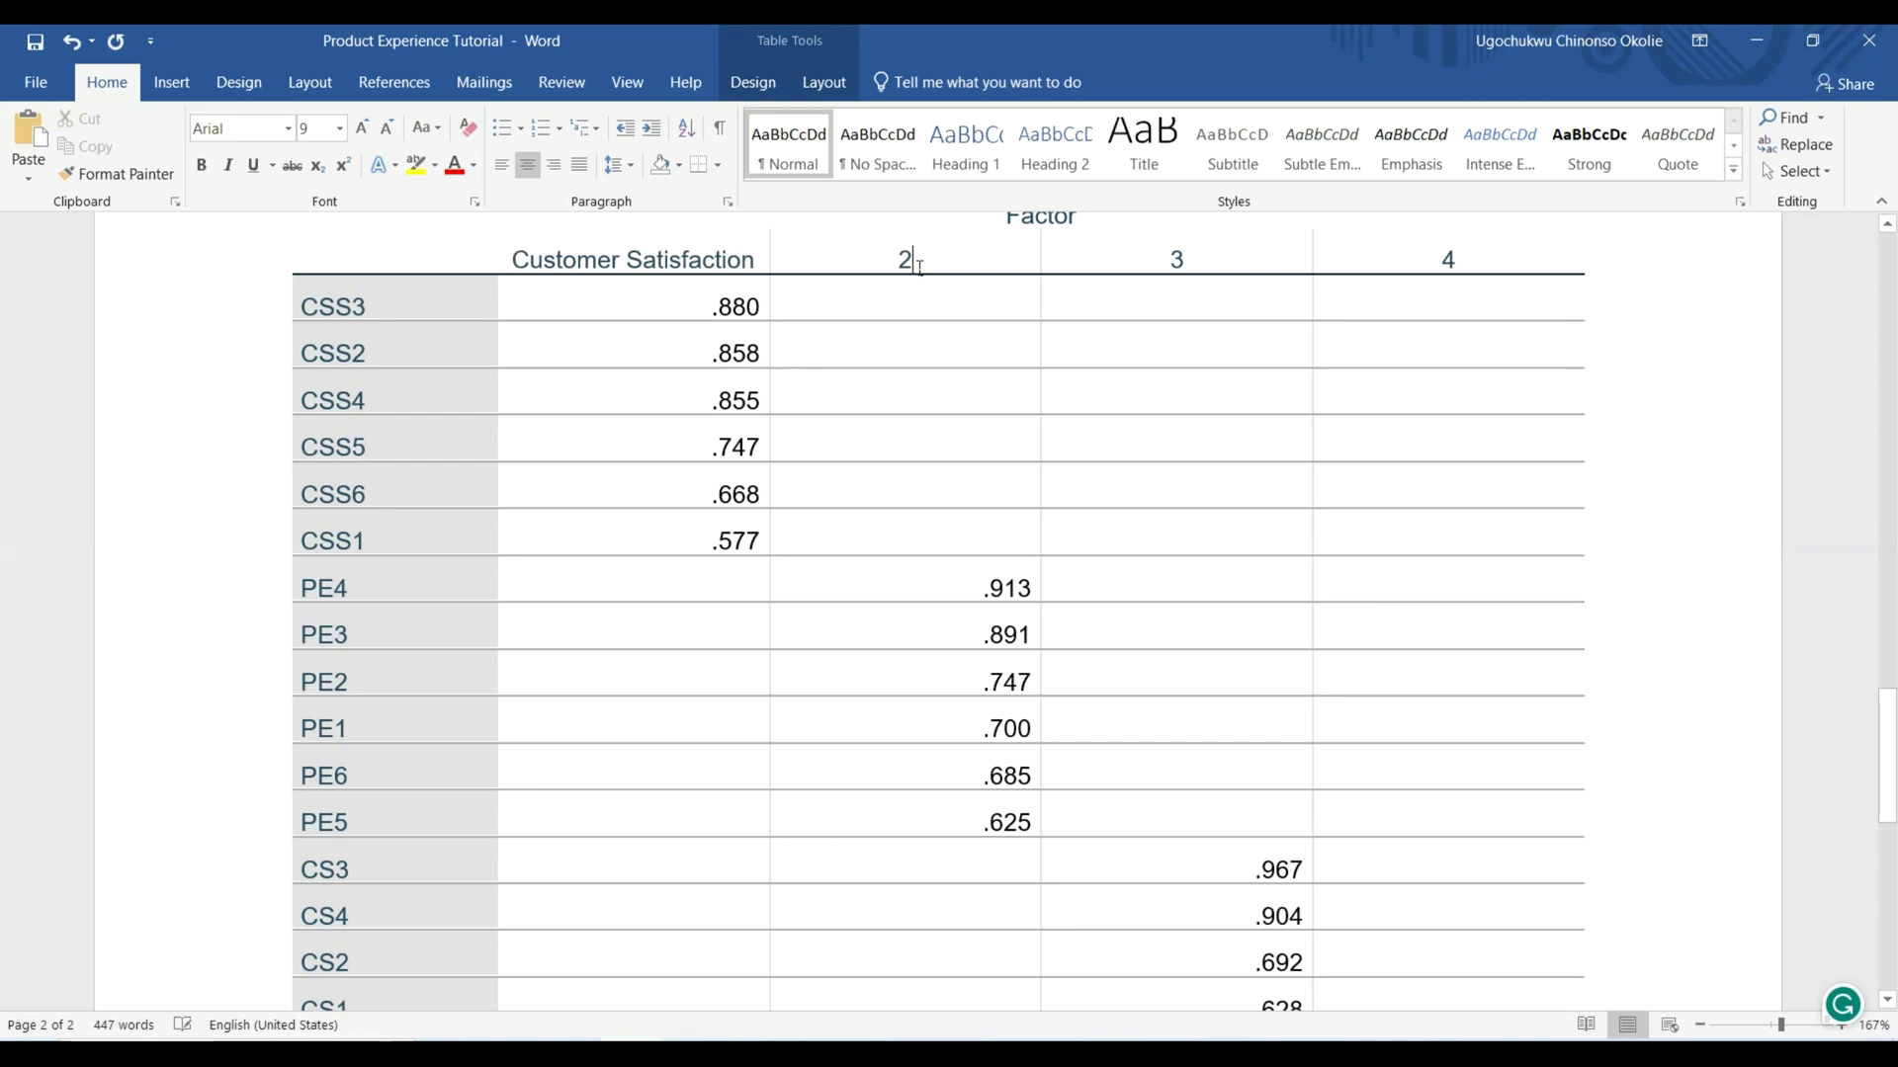
Compare the item codes in the Pattern Matrix table with the measurement scale headings earlier in the document.
{"action": "scroll", "coordinate": [352, 737], "scroll_direction": "up", "scroll_amount": 2}
{"action": "scroll", "coordinate": [435, 467], "scroll_direction": "down", "scroll_amount": 4}
{"action": "scroll", "coordinate": [435, 467], "scroll_direction": "up", "scroll_amount": 3}
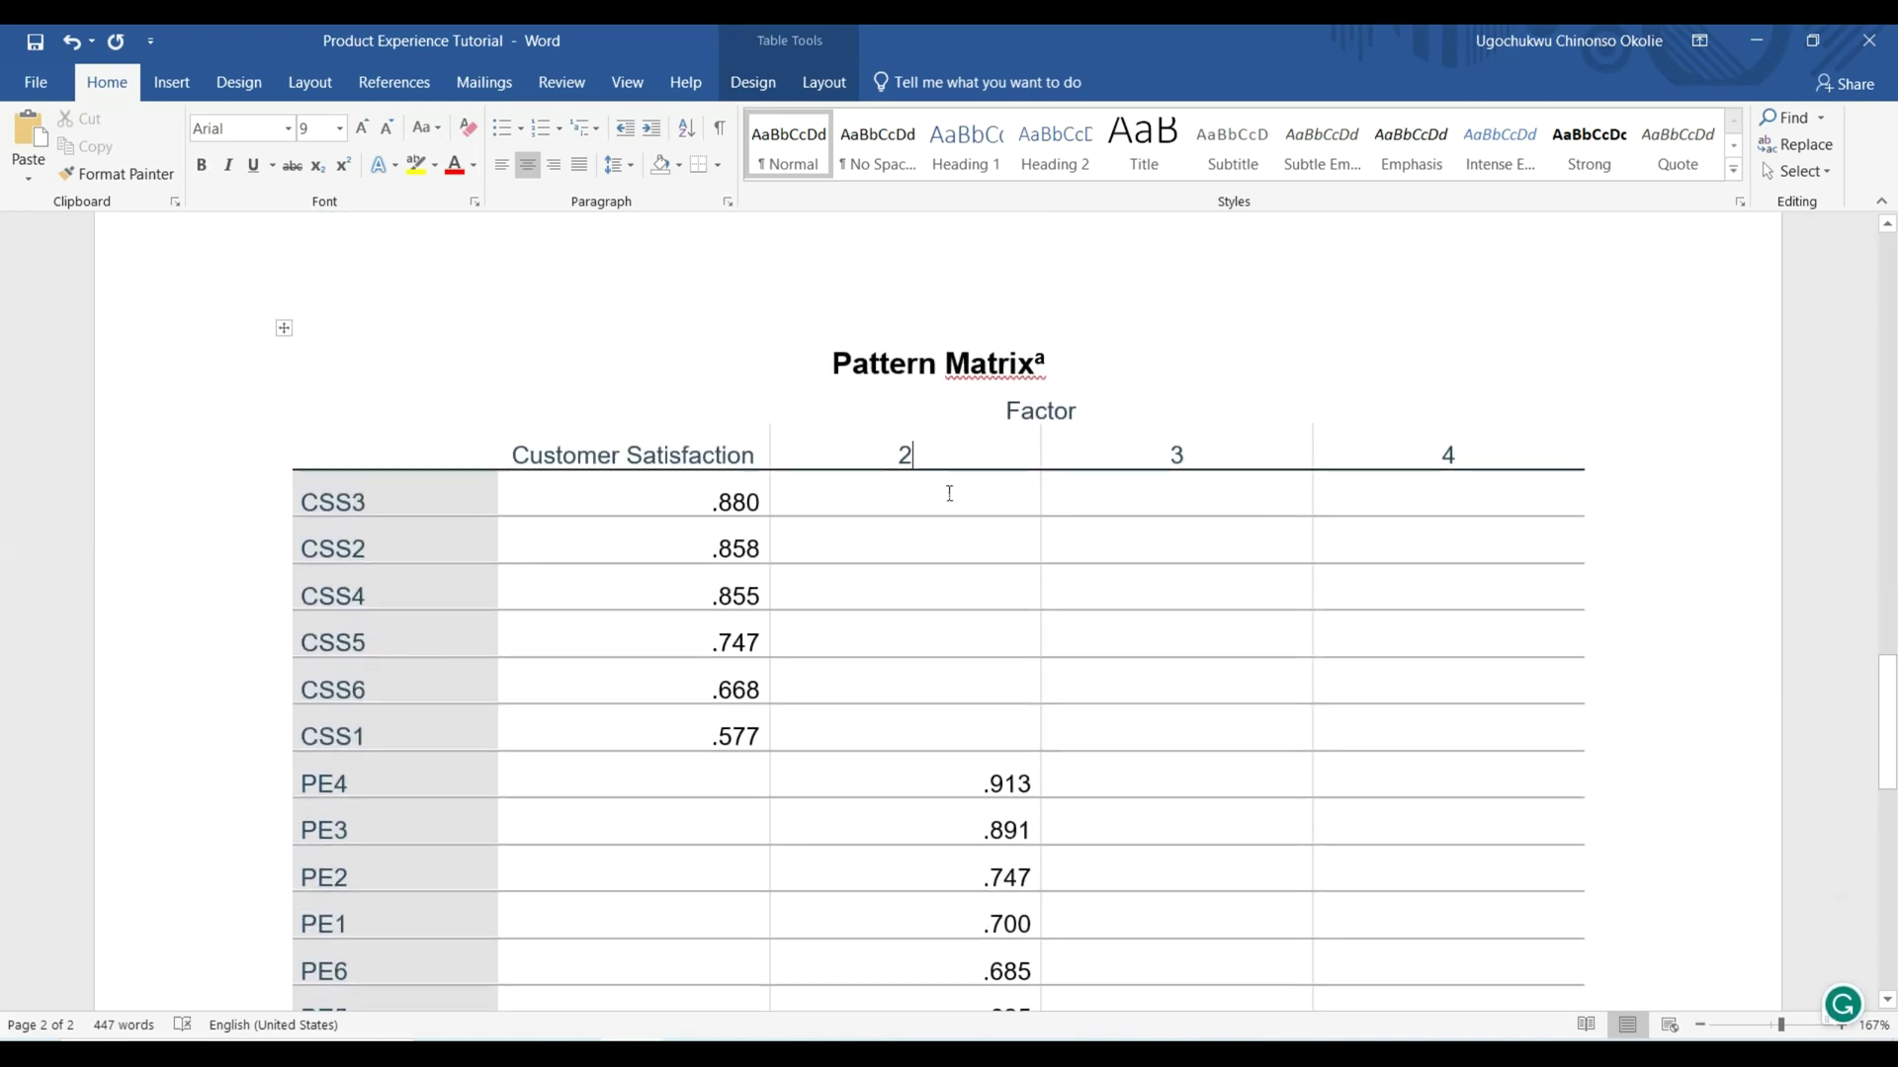
{"action": "left_click", "coordinate": [949, 488]}
{"action": "scroll", "coordinate": [480, 597], "scroll_direction": "down", "scroll_amount": 3}
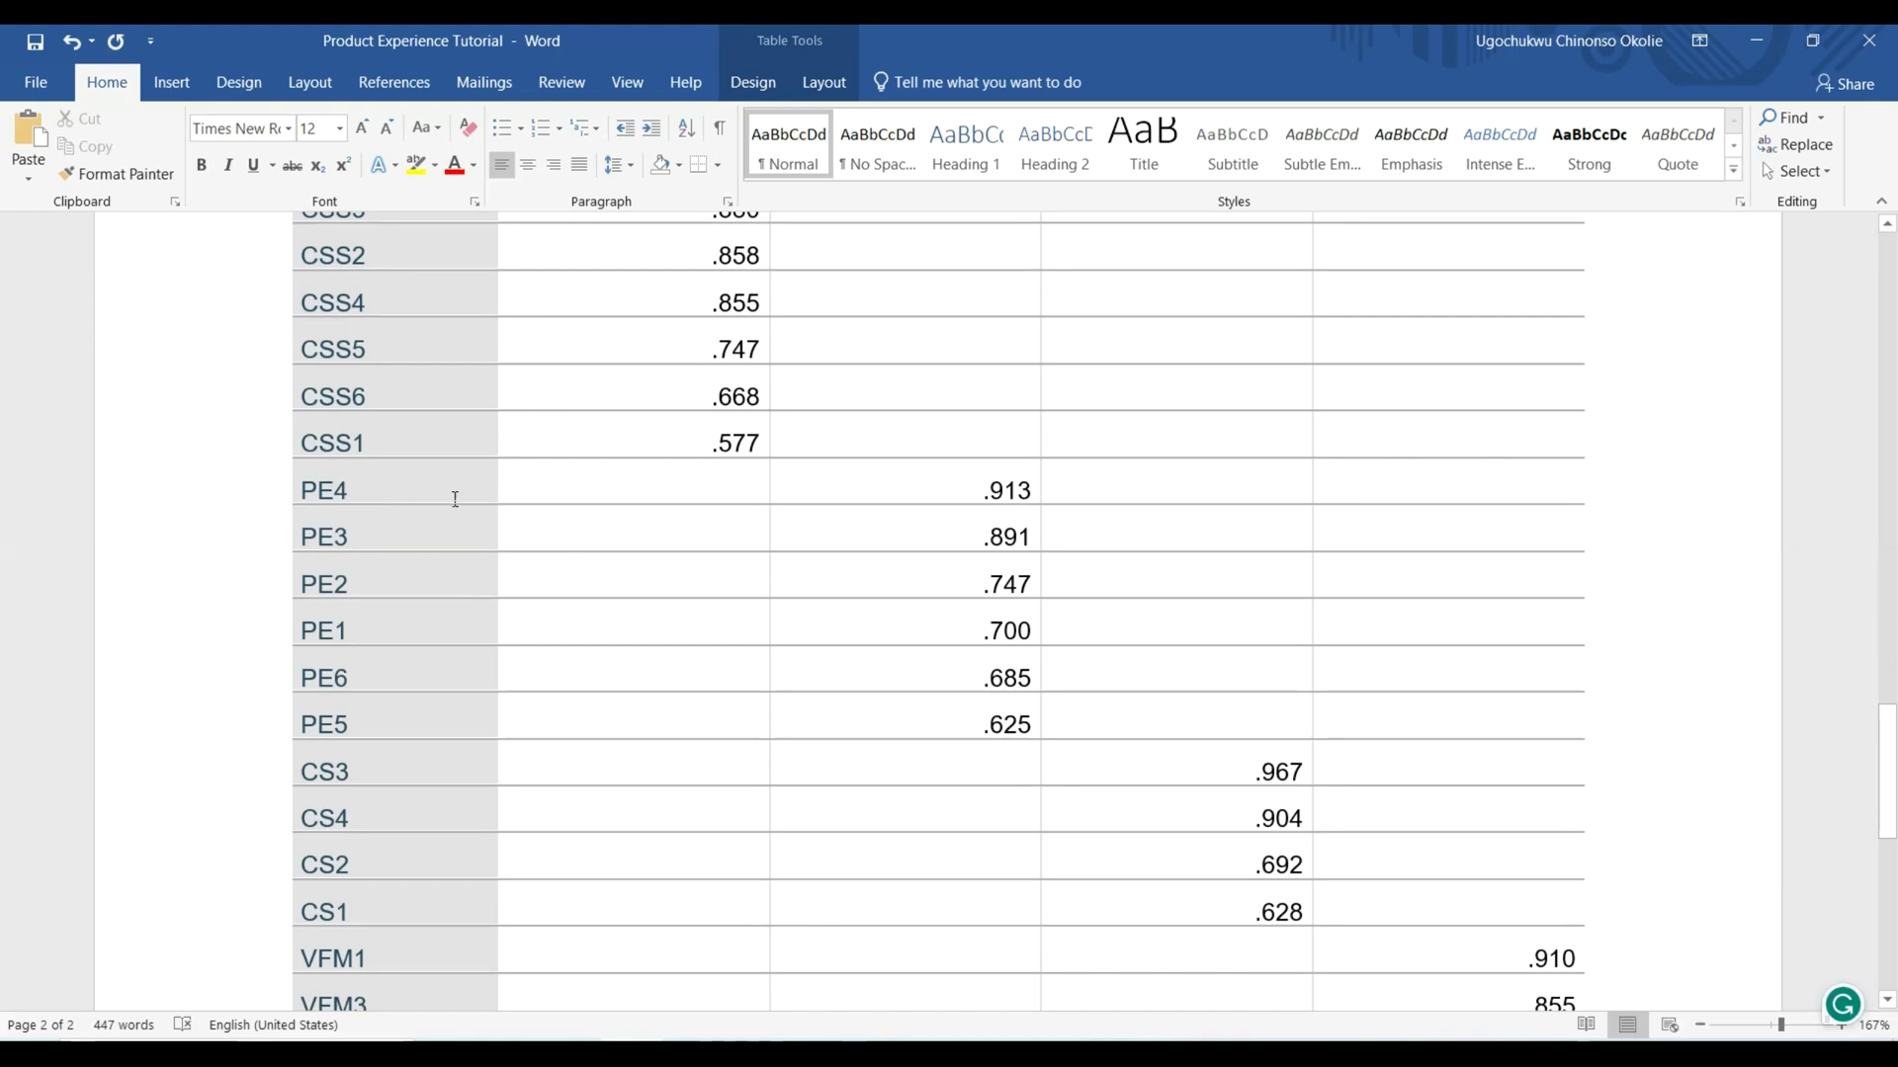
{"action": "scroll", "coordinate": [774, 535], "scroll_direction": "up", "scroll_amount": 20}
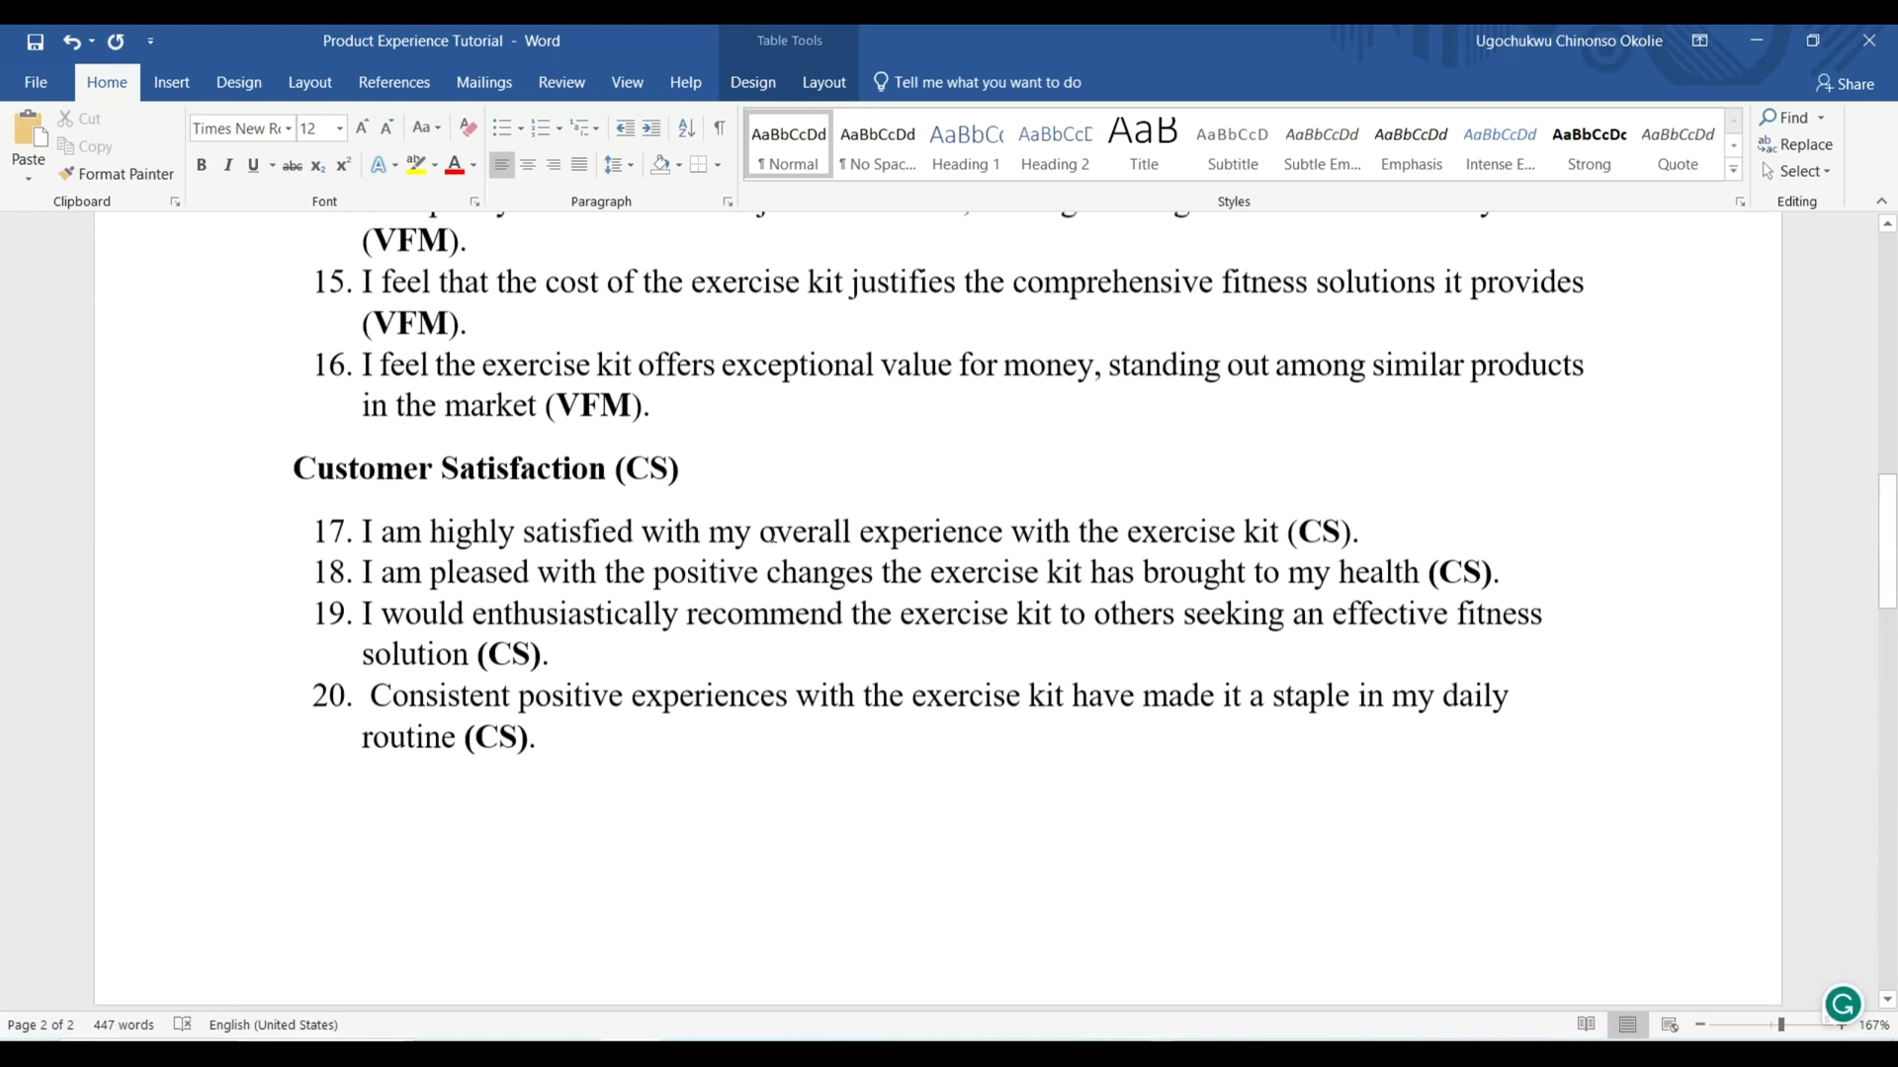
{"action": "scroll", "coordinate": [773, 535], "scroll_direction": "up", "scroll_amount": 3}
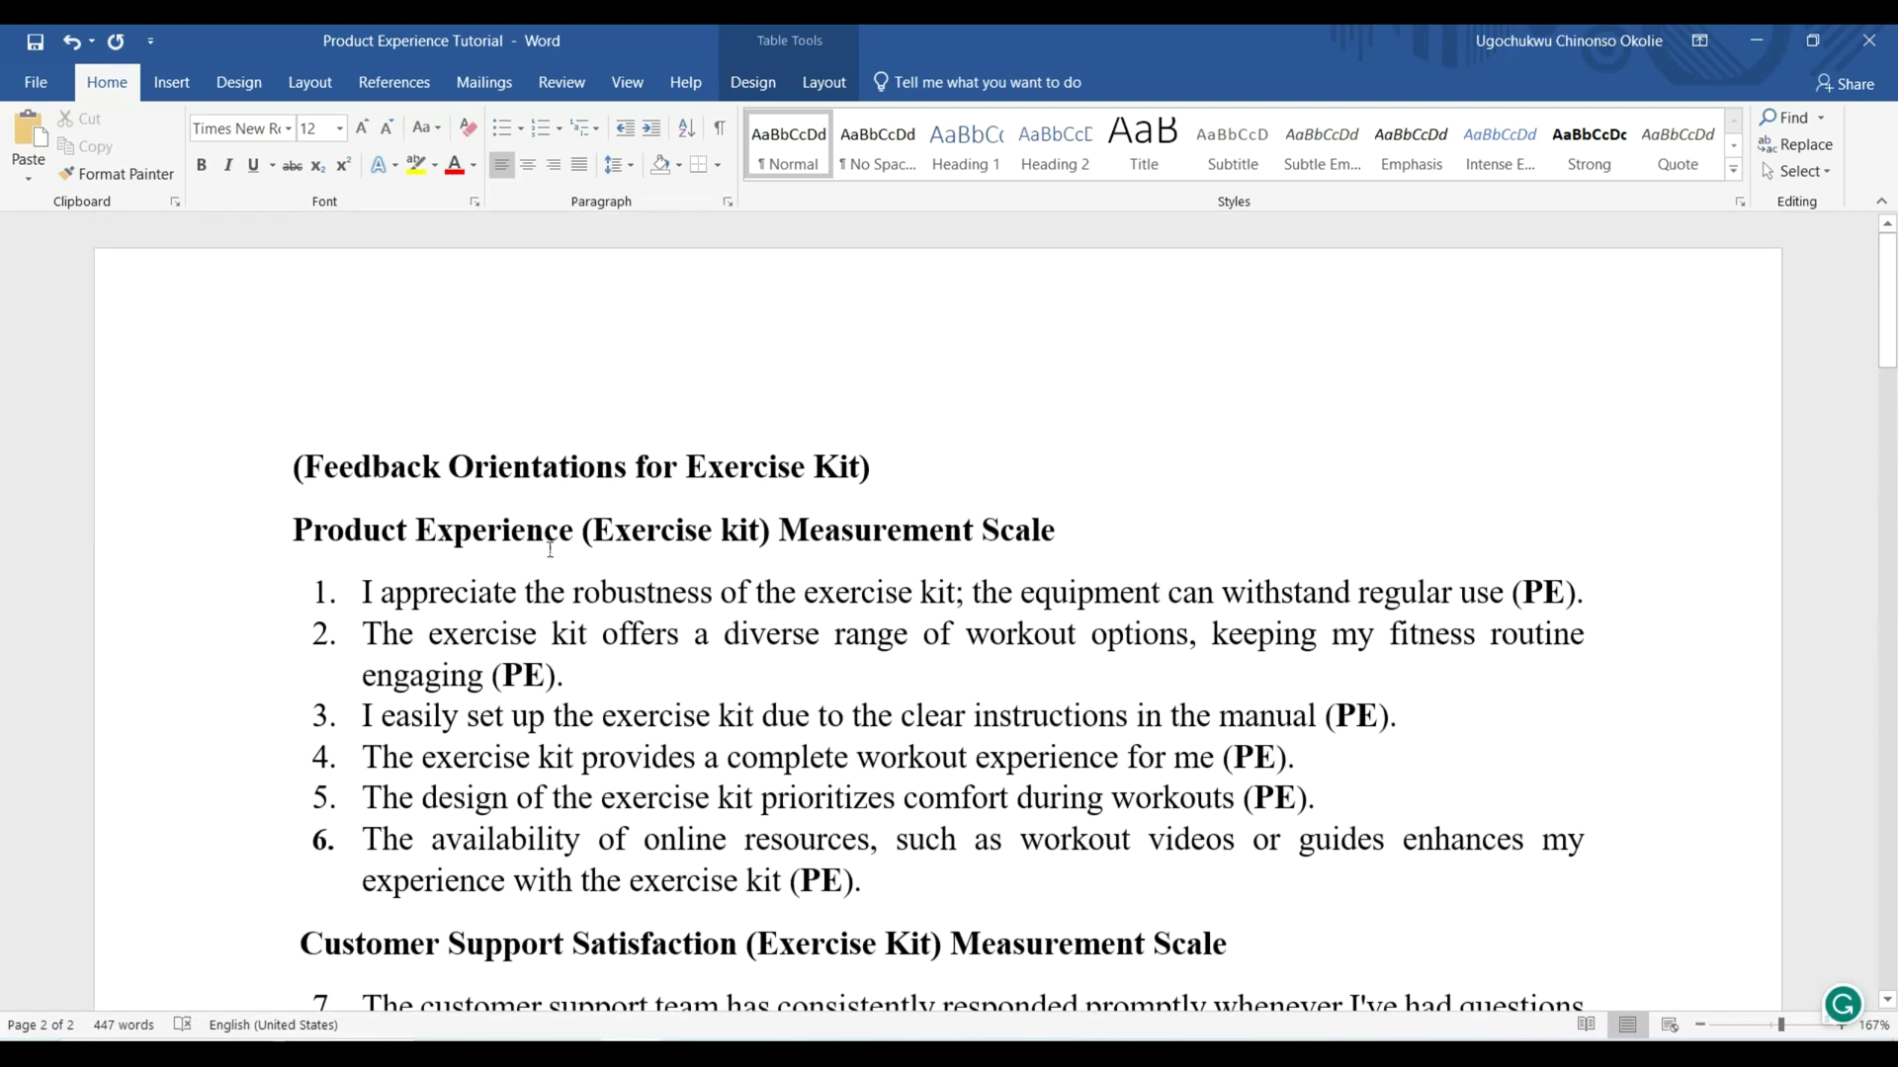
Compare the six Product Experience scale items with the PE rows loading on factor 2 in the Pattern Matrix table.
{"action": "scroll", "coordinate": [551, 549], "scroll_direction": "down", "scroll_amount": 2}
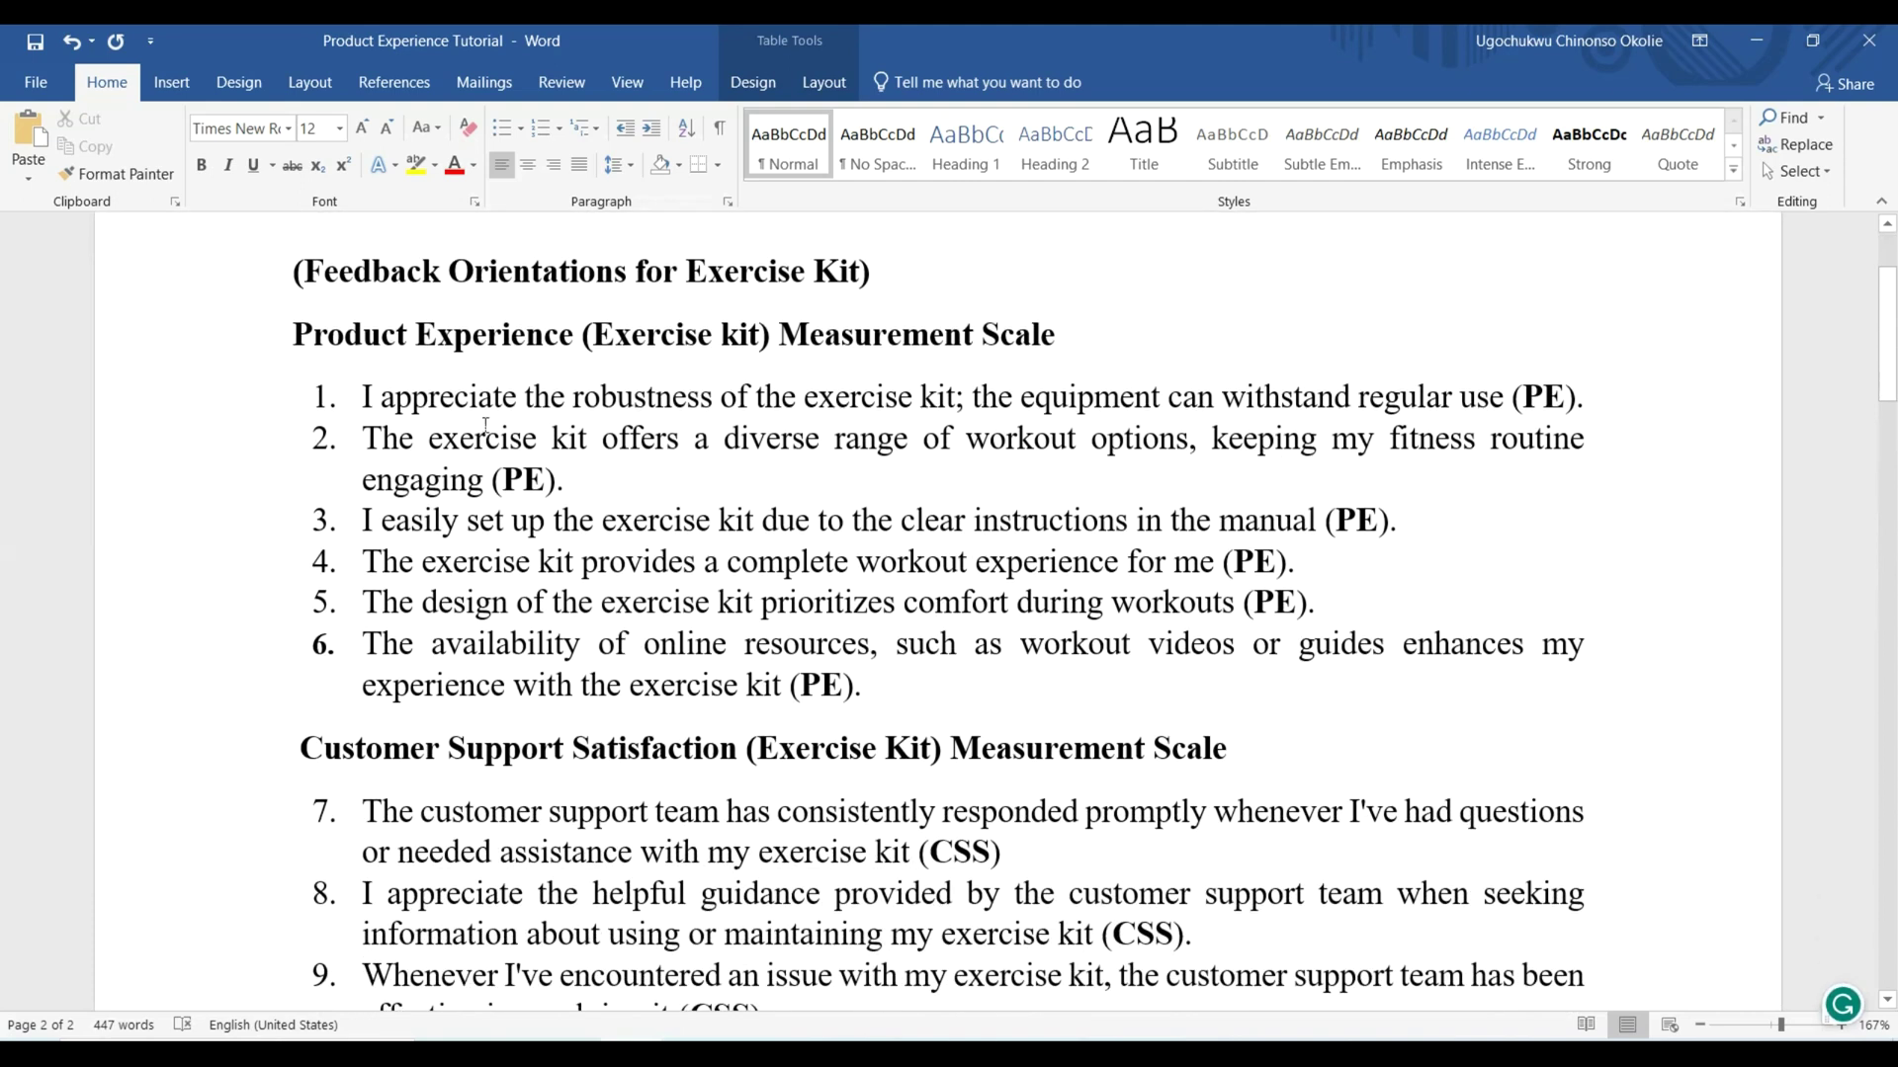
{"action": "left_click", "coordinate": [361, 560]}
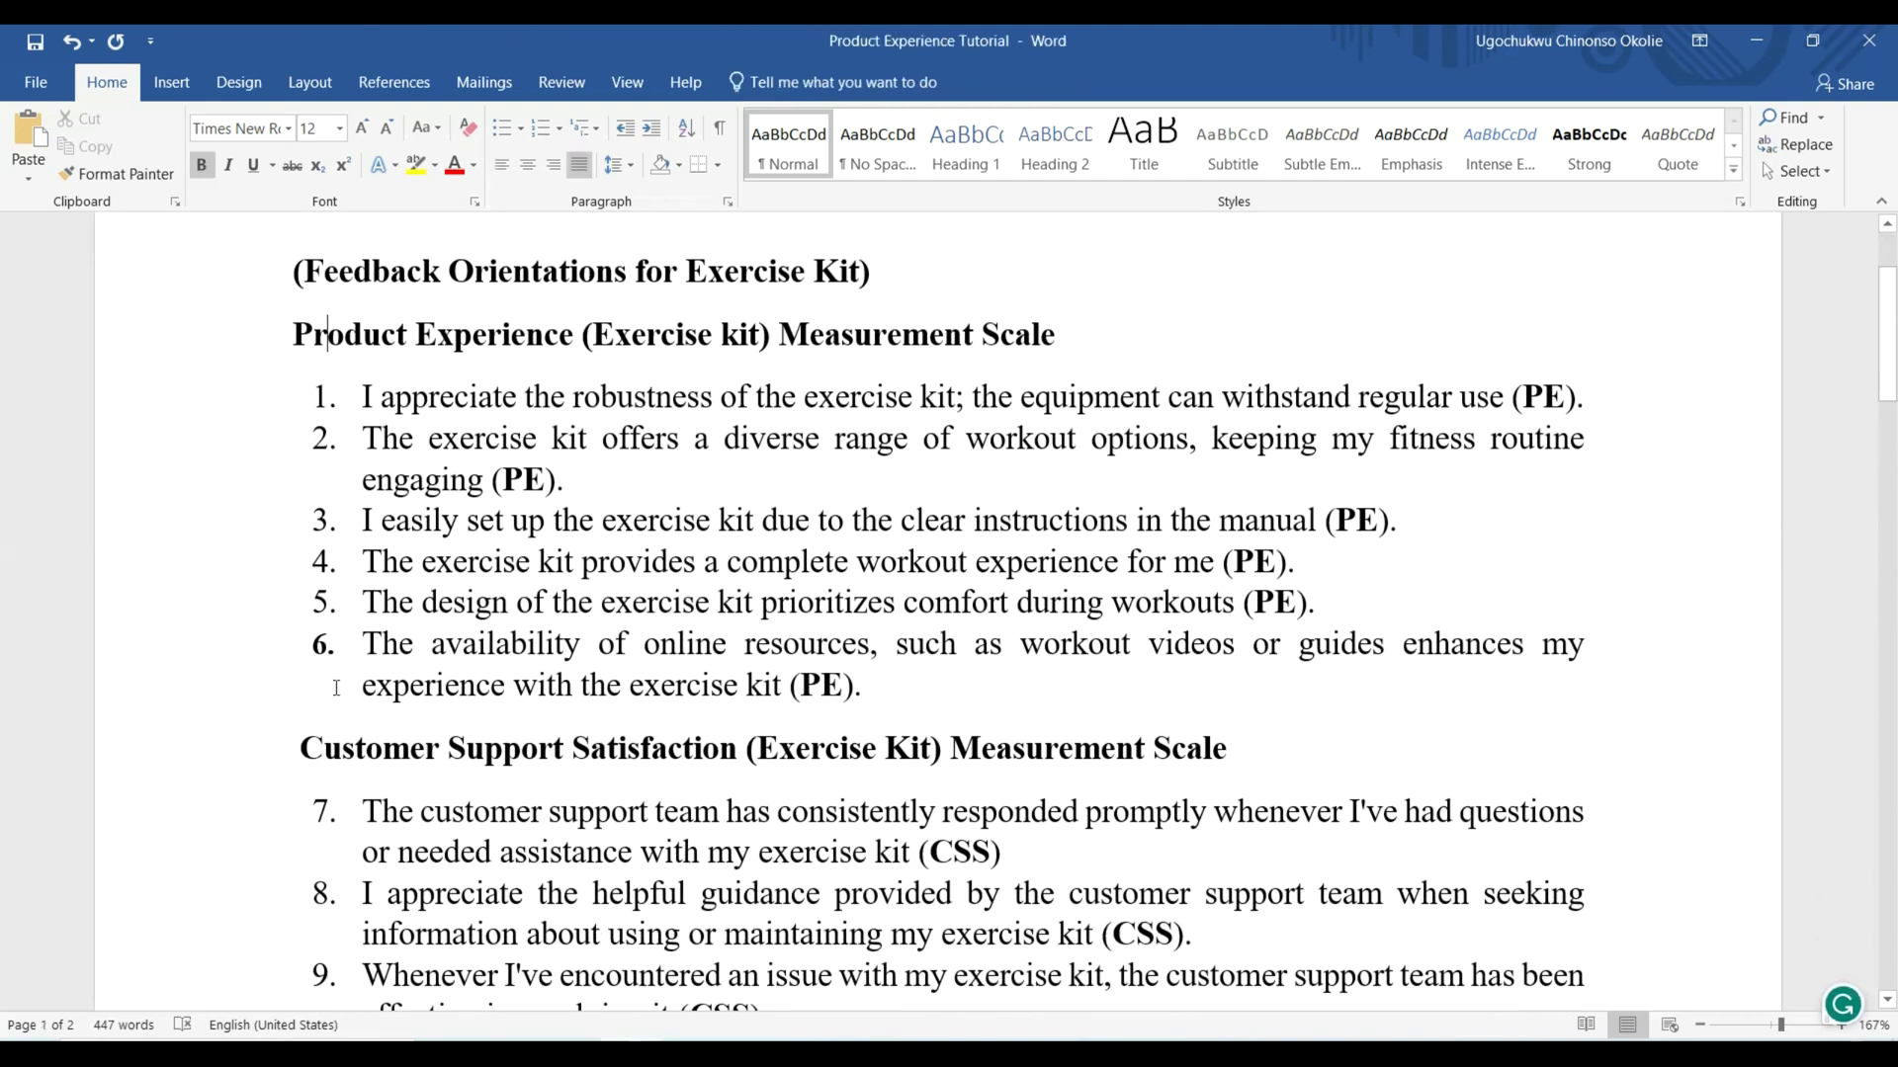
{"action": "left_click", "coordinate": [326, 646]}
{"action": "scroll", "coordinate": [632, 717], "scroll_direction": "down", "scroll_amount": 15}
{"action": "scroll", "coordinate": [633, 717], "scroll_direction": "down", "scroll_amount": 14}
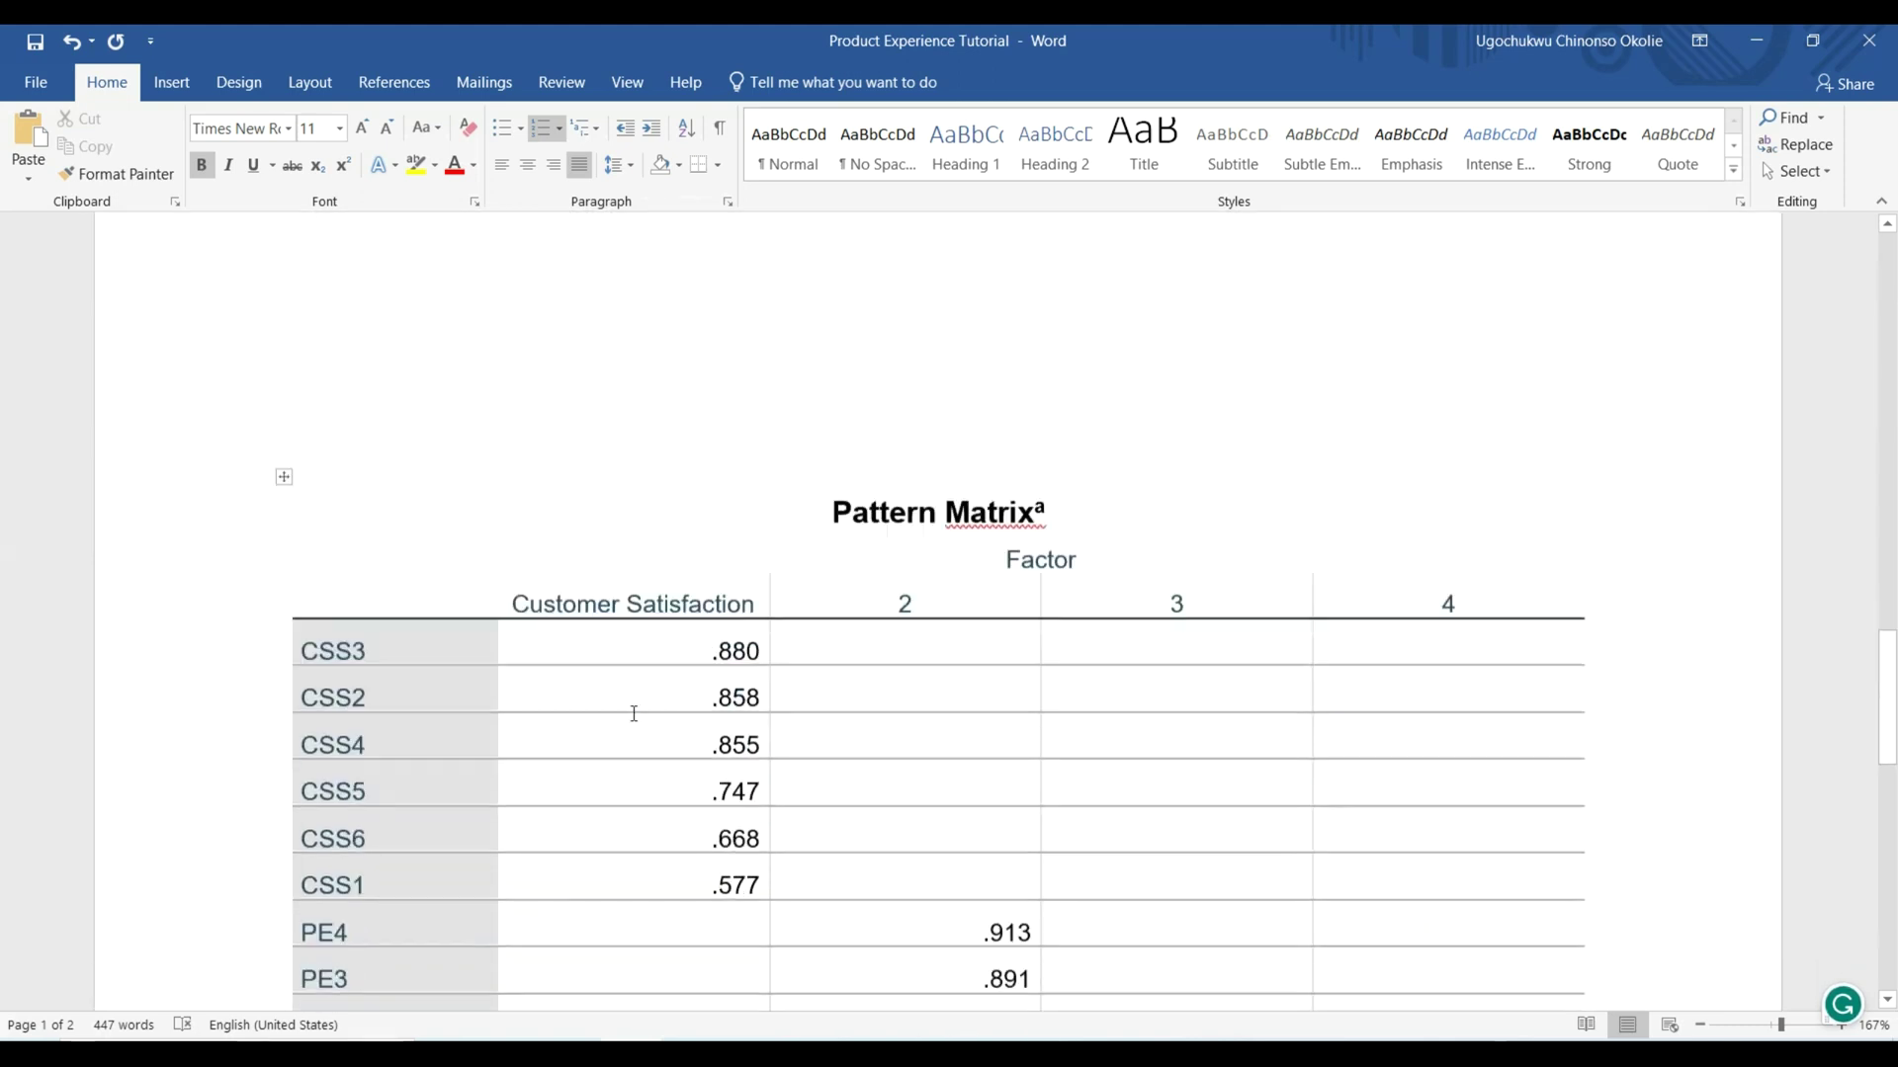
{"action": "left_click", "coordinate": [1019, 436]}
{"action": "scroll", "coordinate": [1017, 436], "scroll_direction": "up", "scroll_amount": 2}
{"action": "scroll", "coordinate": [241, 567], "scroll_direction": "down", "scroll_amount": 2}
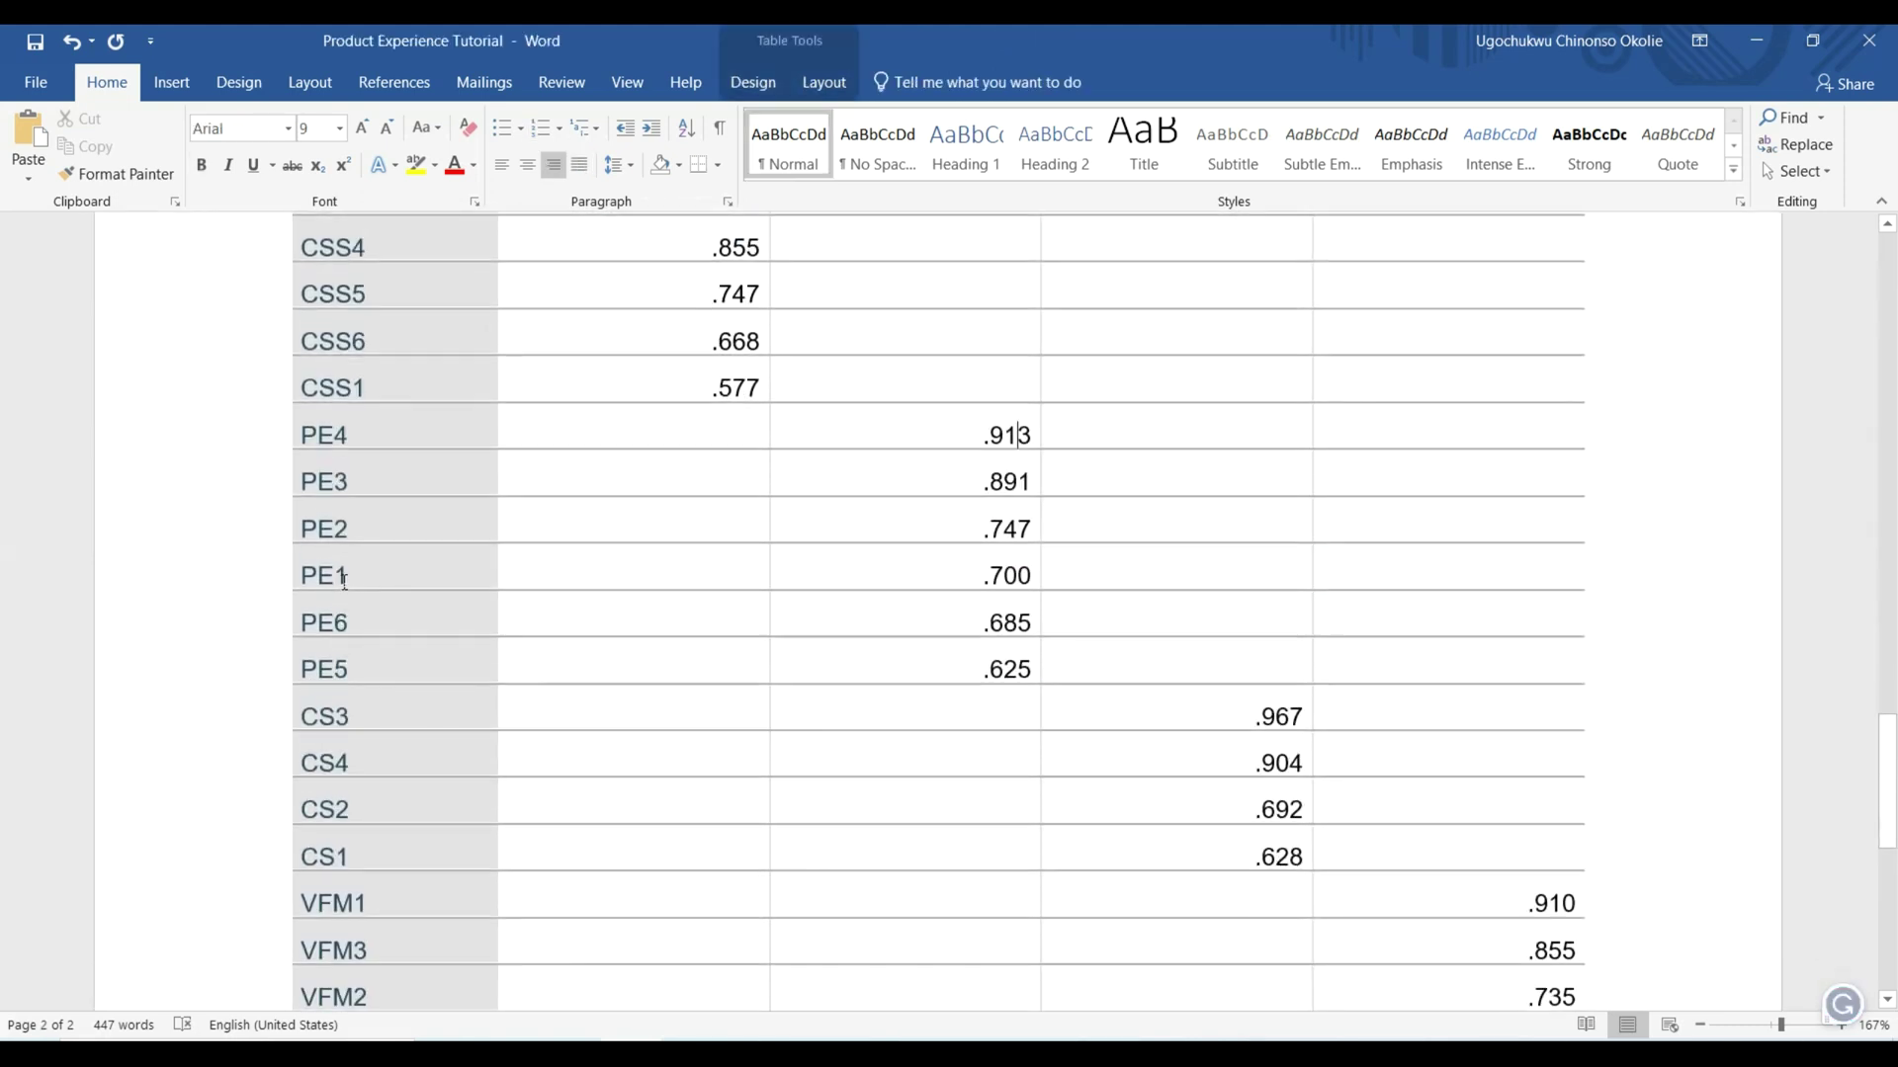
{"action": "left_click_drag", "start_coordinate": [316, 432], "coordinate": [947, 675]}
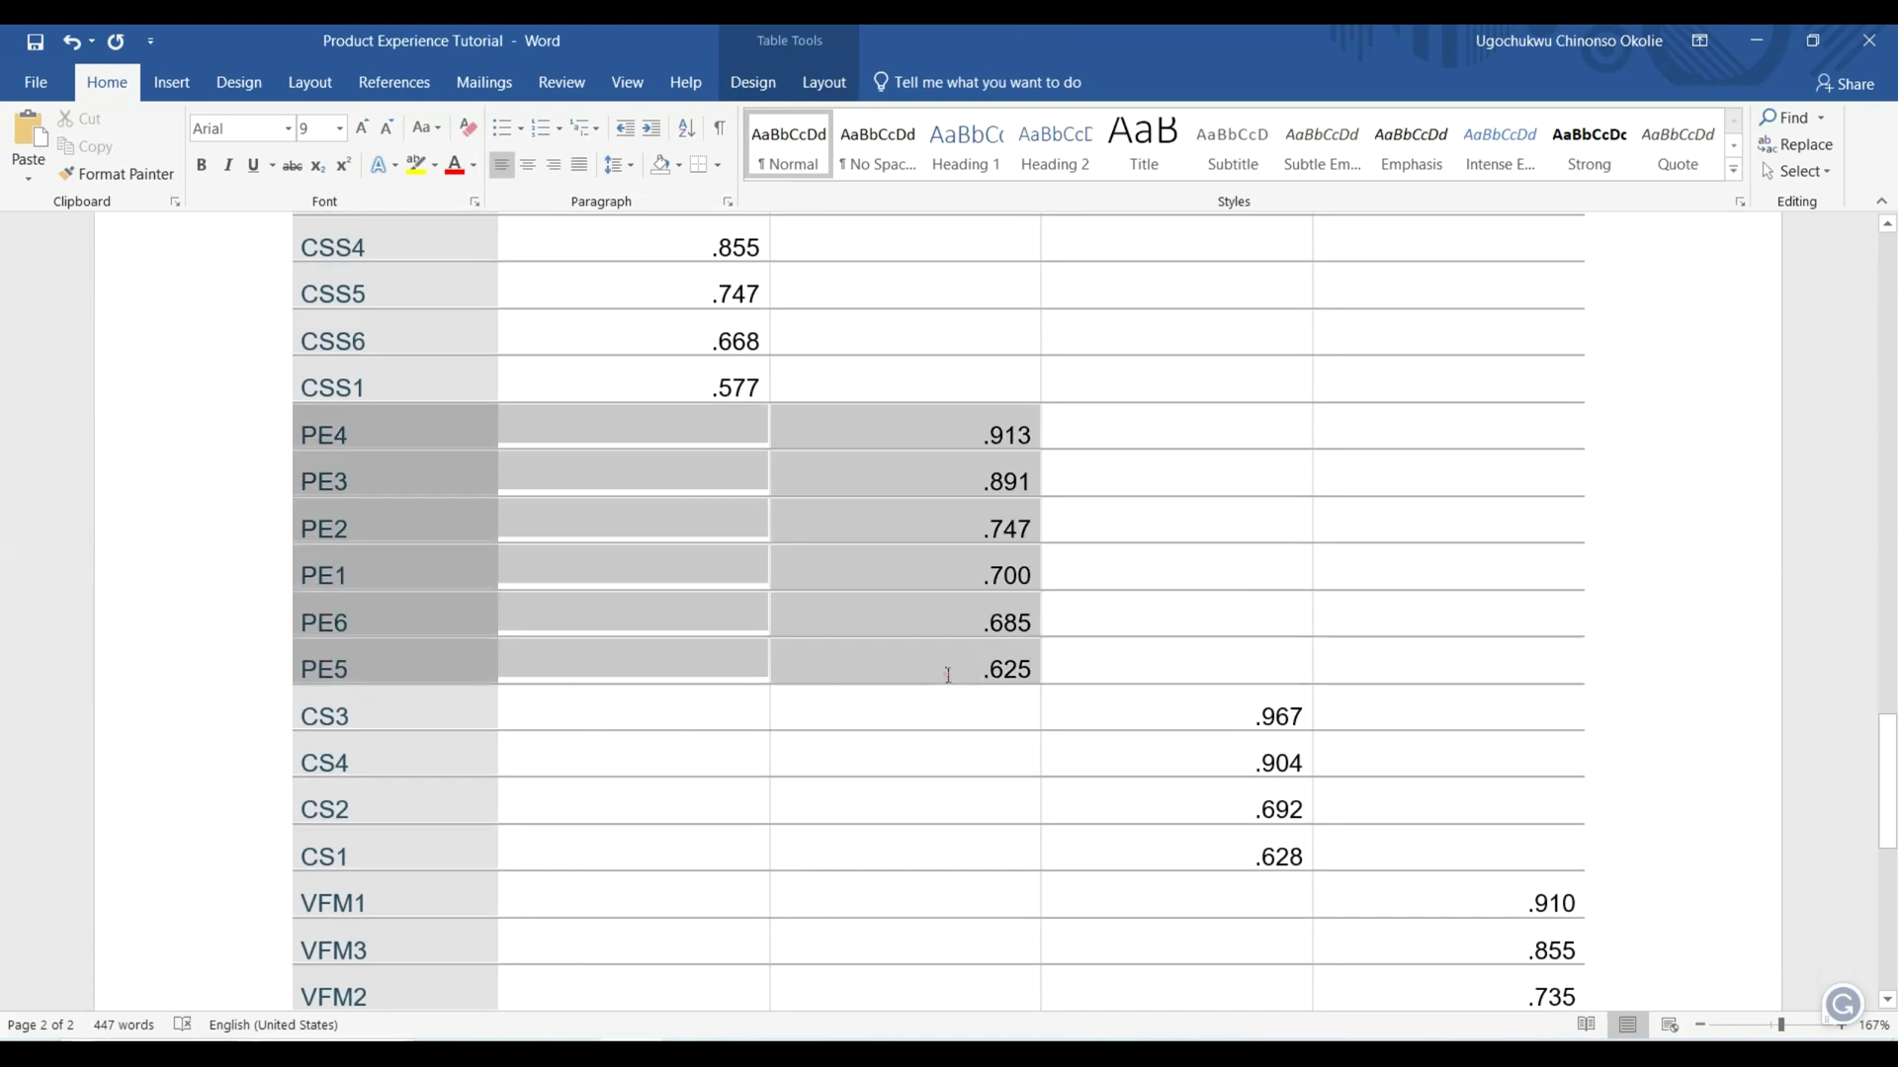
Replace the factor 2 column heading in the Pattern Matrix table with "Product experience".
{"action": "scroll", "coordinate": [965, 480], "scroll_direction": "up", "scroll_amount": 3}
{"action": "left_click", "coordinate": [924, 409]}
{"action": "key", "text": "BackSpace"}
{"action": "type", "text": "Product"}
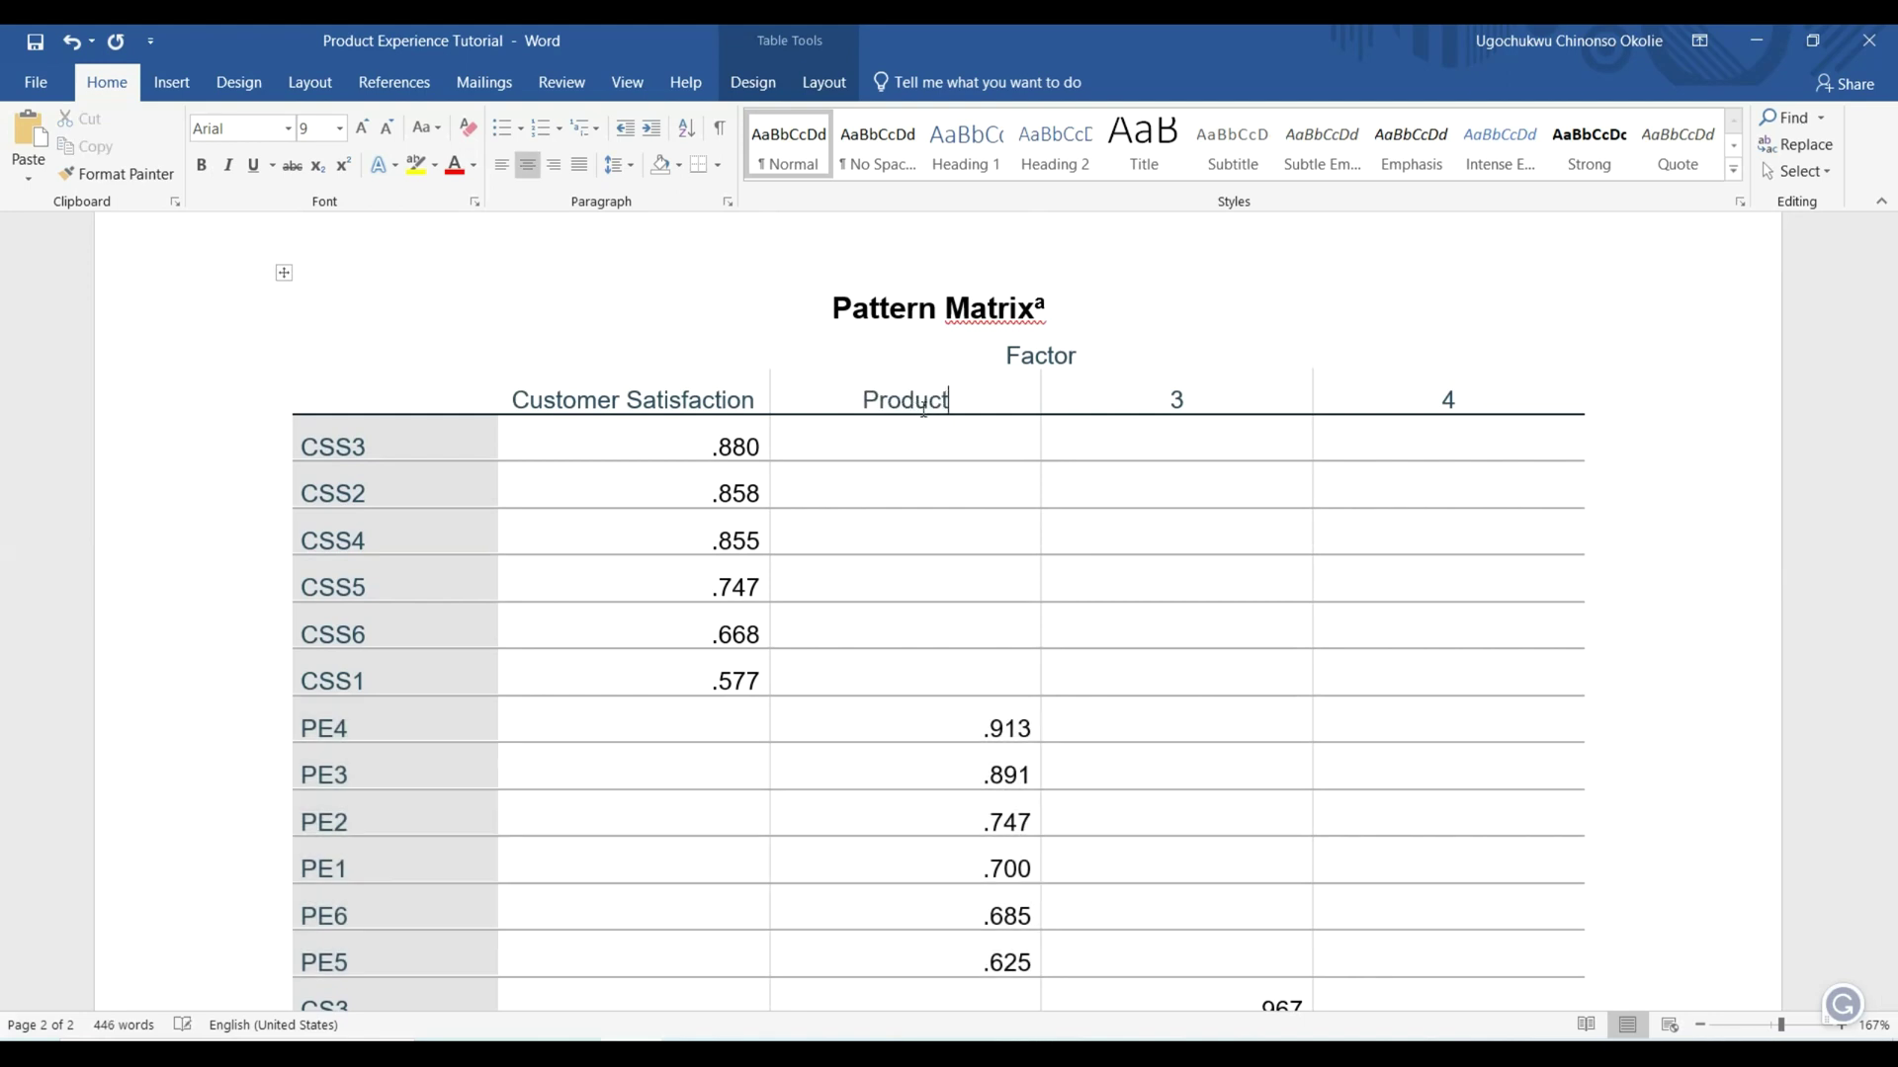
{"action": "type", "text": " experience"}
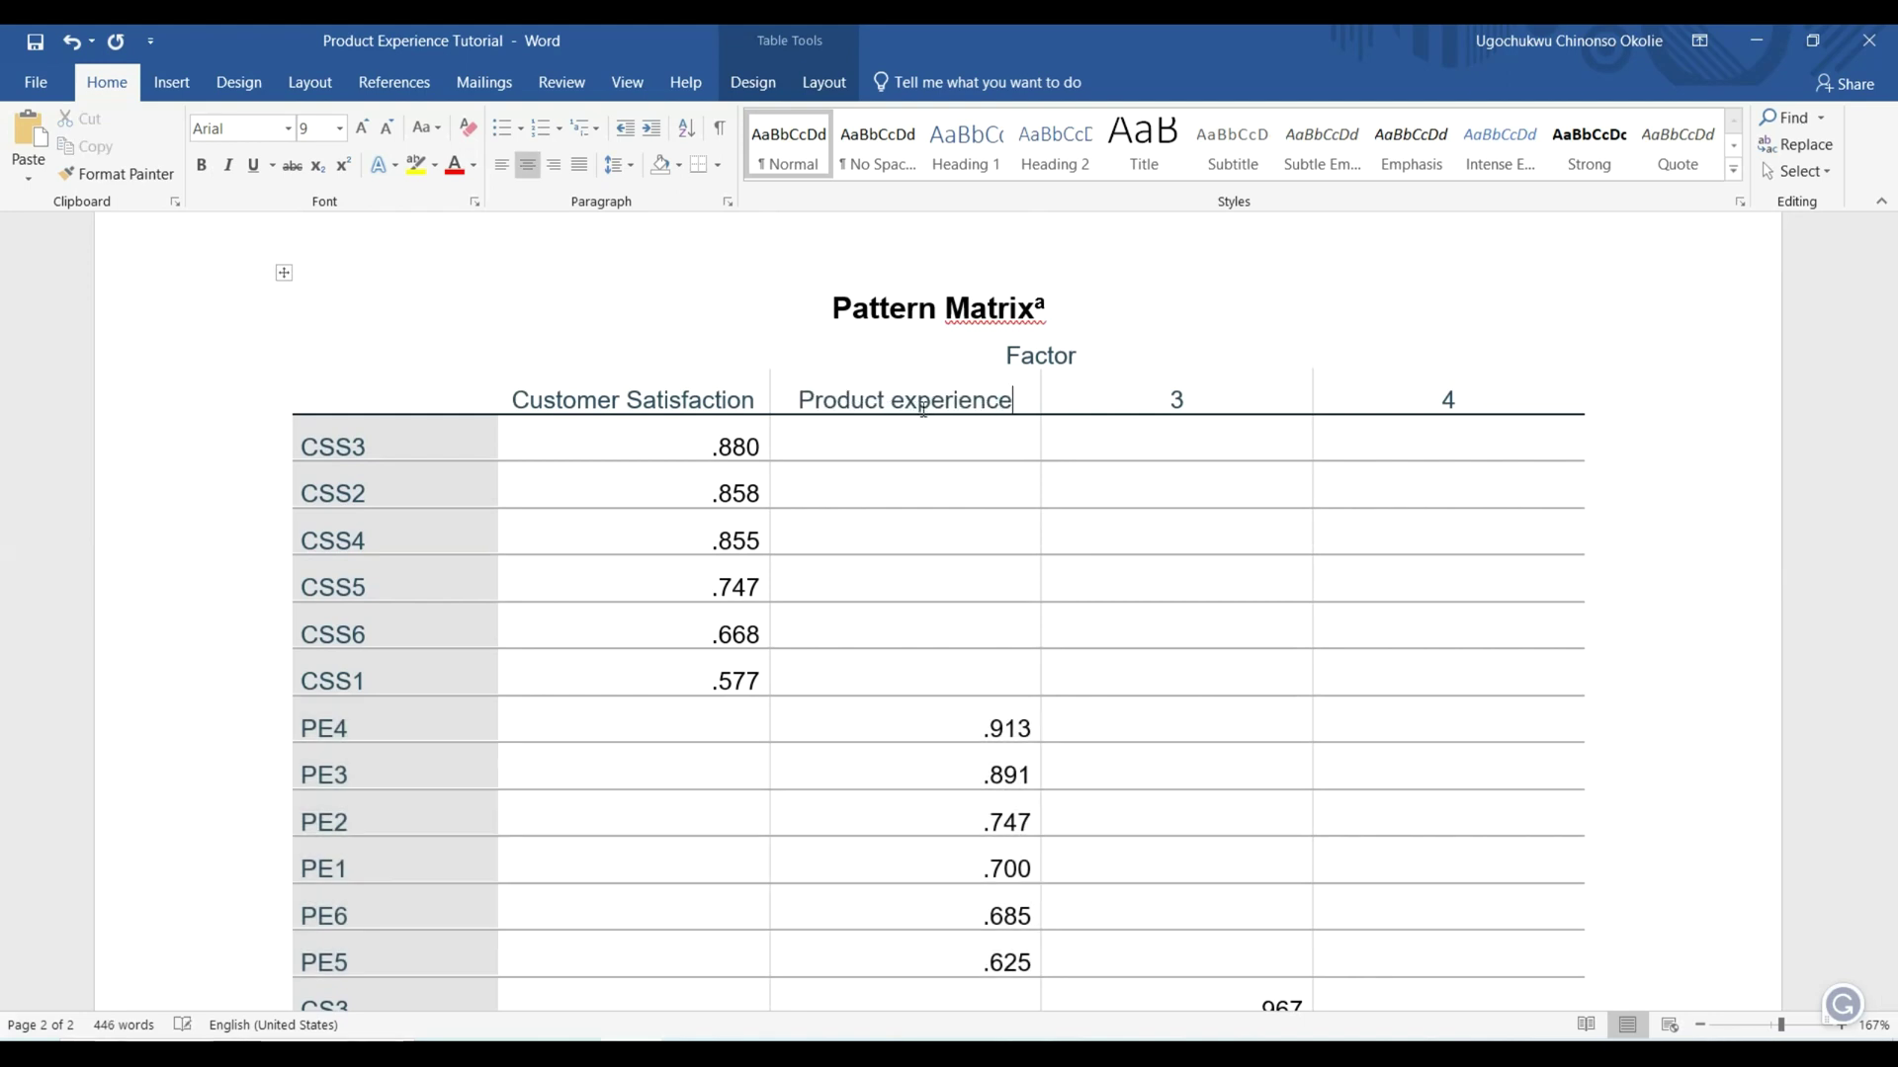
Check the PE4 loading in the Pattern Matrix against the wording of item 4 in the Product Experience scale.
{"action": "scroll", "coordinate": [923, 408], "scroll_direction": "down", "scroll_amount": 8}
{"action": "scroll", "coordinate": [669, 564], "scroll_direction": "up", "scroll_amount": 3}
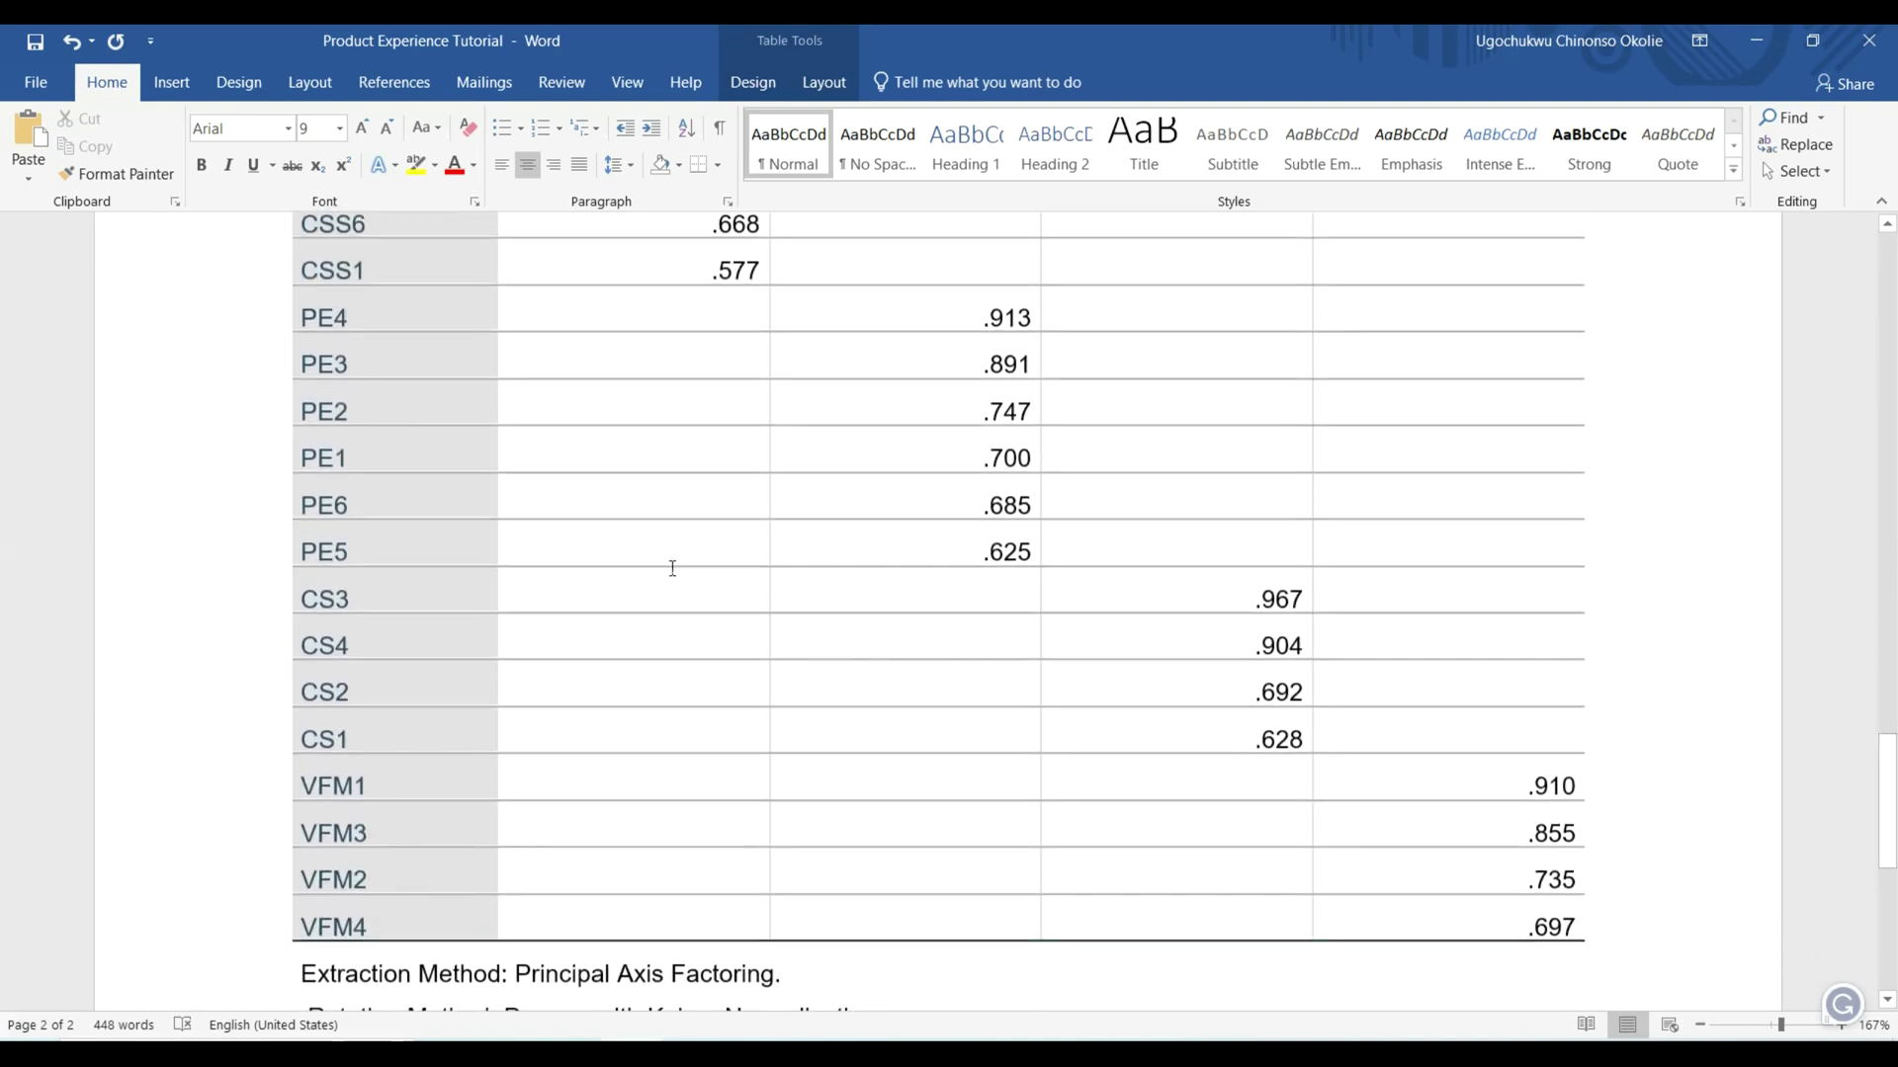
{"action": "left_click", "coordinate": [1018, 331]}
{"action": "scroll", "coordinate": [797, 365], "scroll_direction": "up", "scroll_amount": 3}
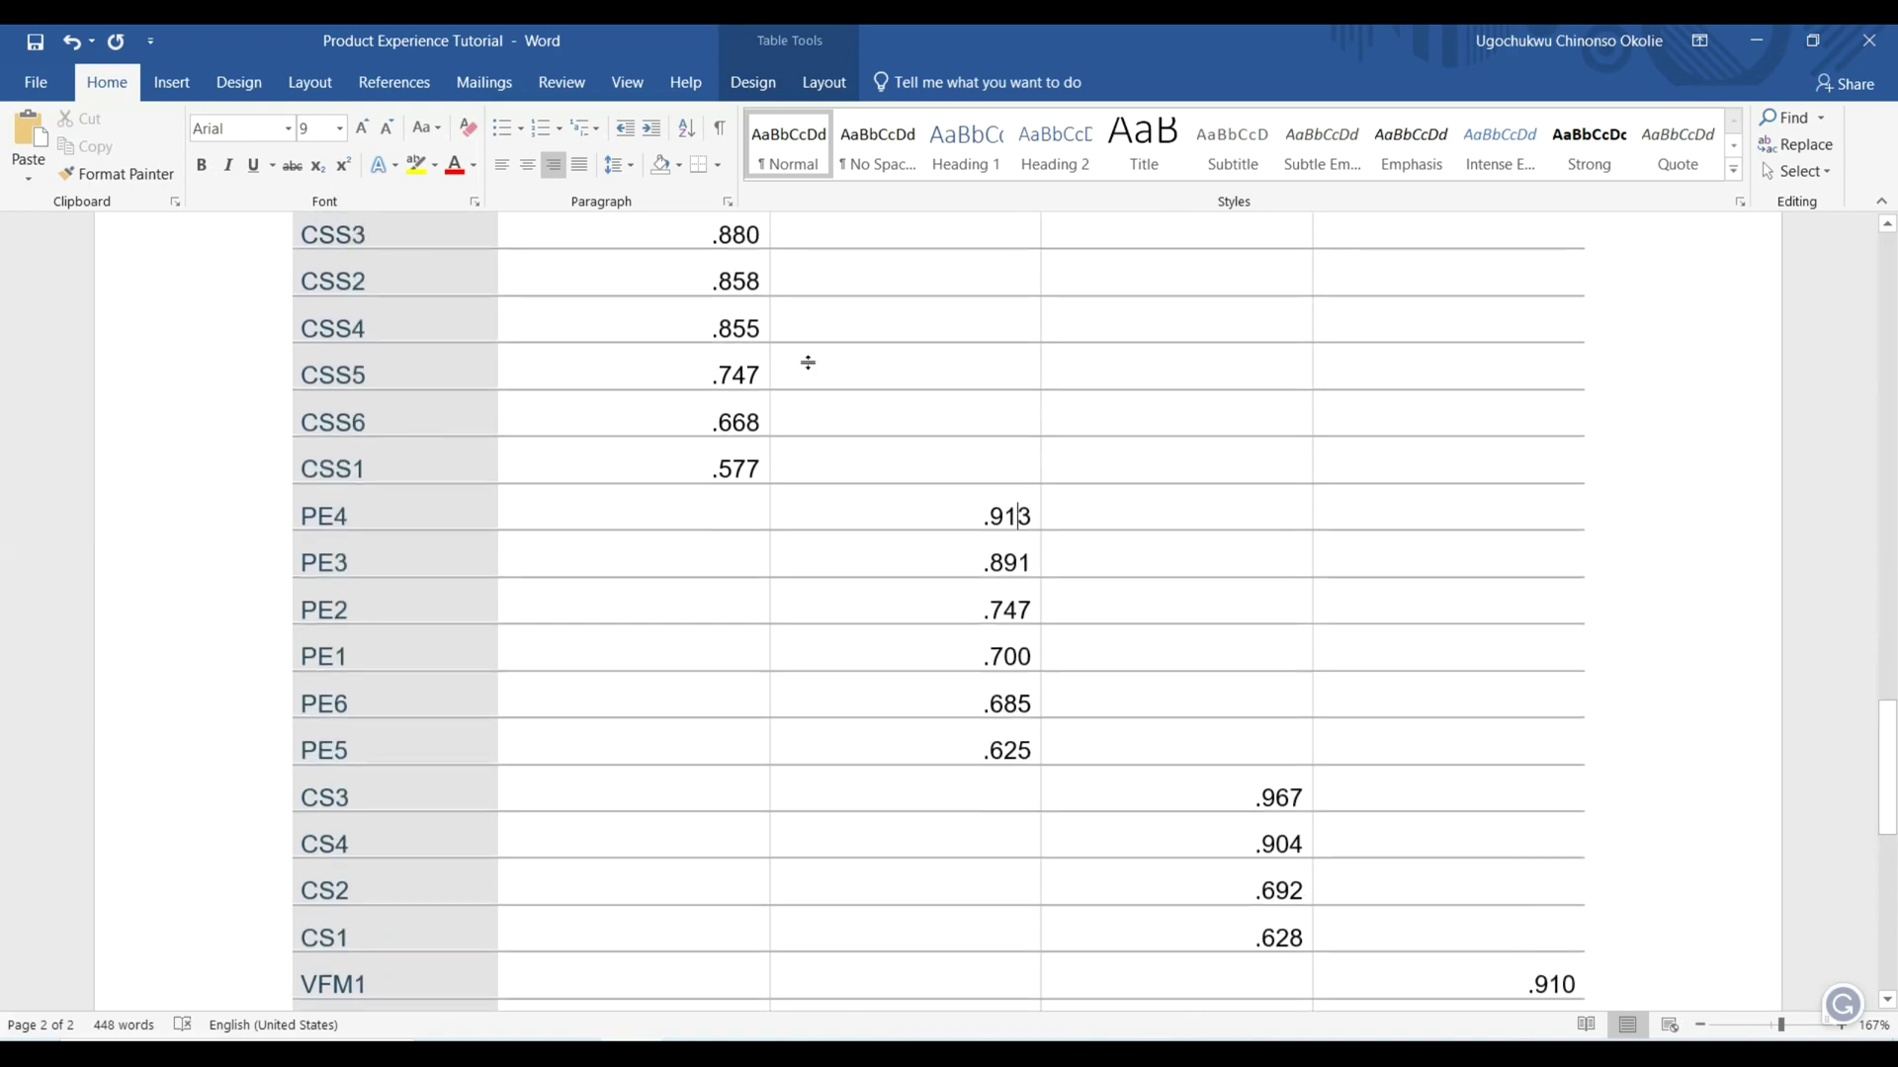
{"action": "left_click", "coordinate": [370, 638]}
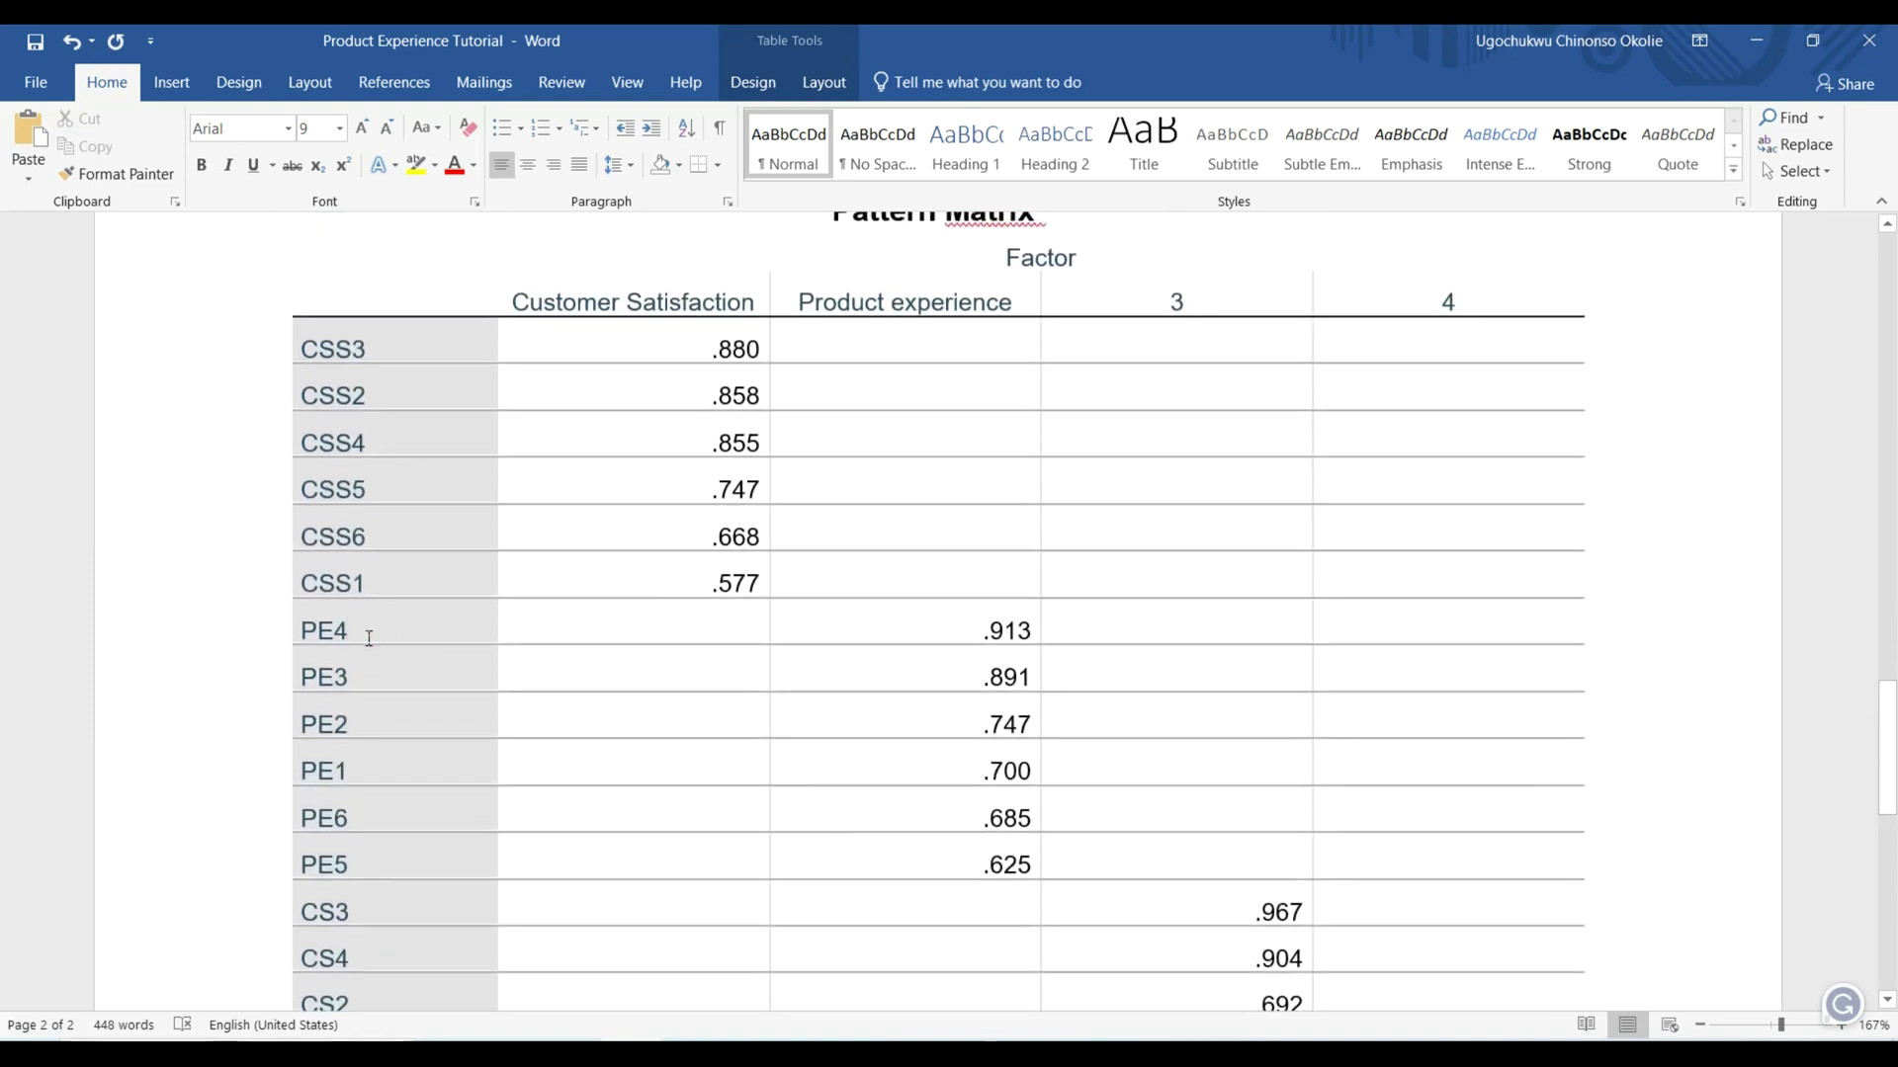
{"action": "scroll", "coordinate": [368, 639], "scroll_direction": "up", "scroll_amount": 12}
{"action": "scroll", "coordinate": [368, 641], "scroll_direction": "up", "scroll_amount": 3}
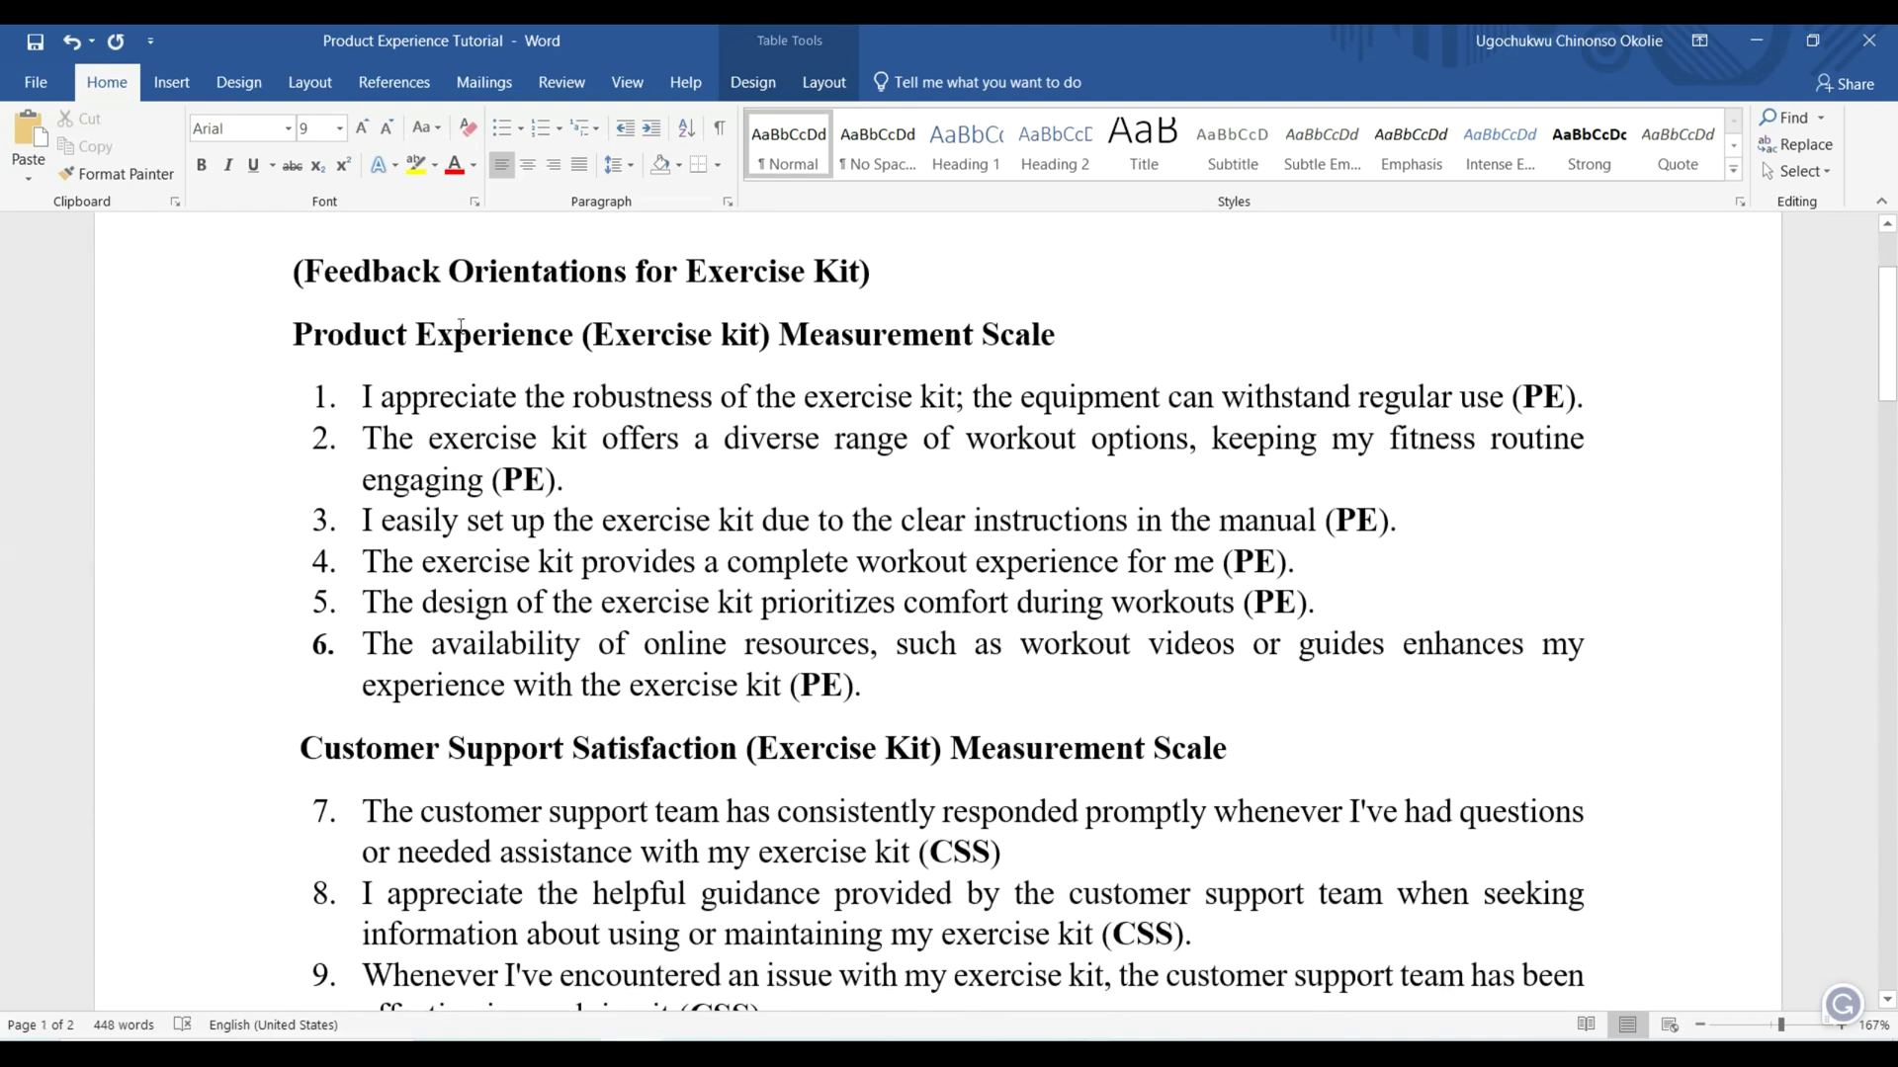
{"action": "left_click", "coordinate": [372, 556]}
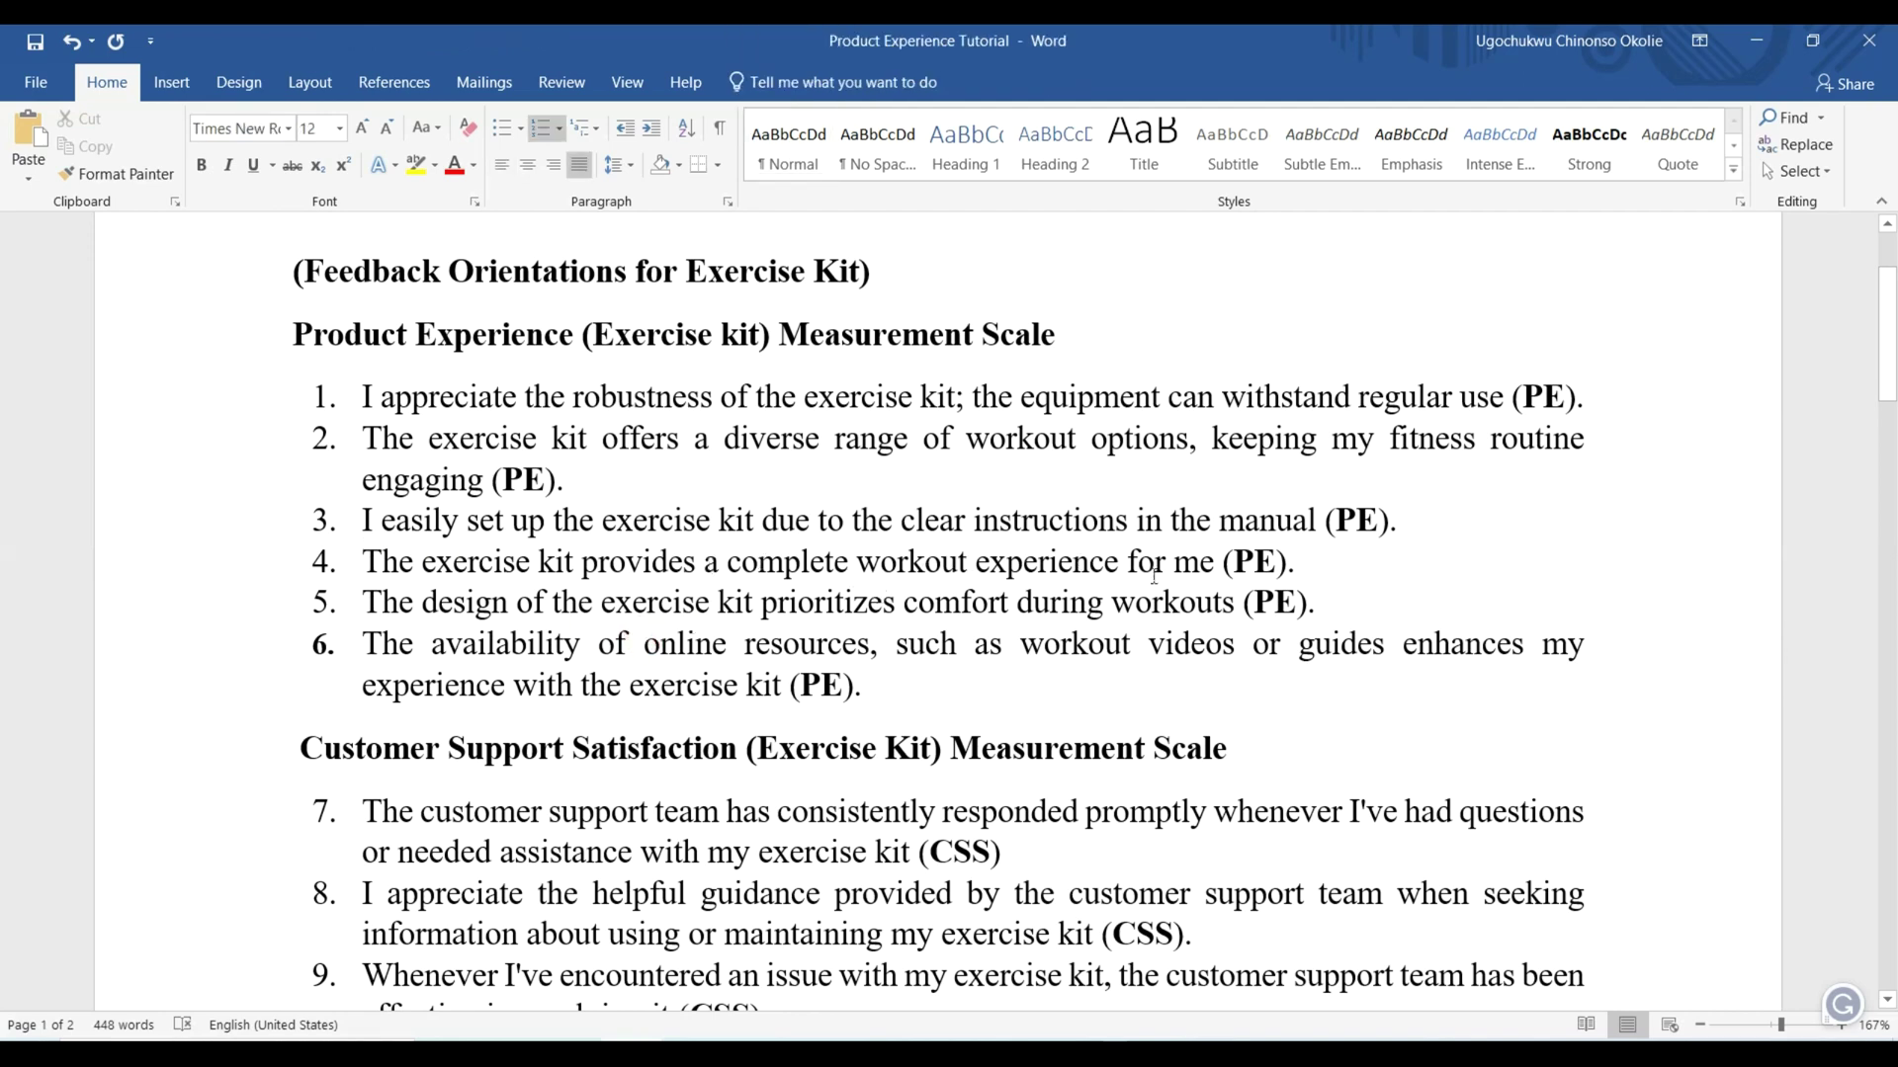
{"action": "left_click_drag", "start_coordinate": [1319, 583], "coordinate": [362, 562]}
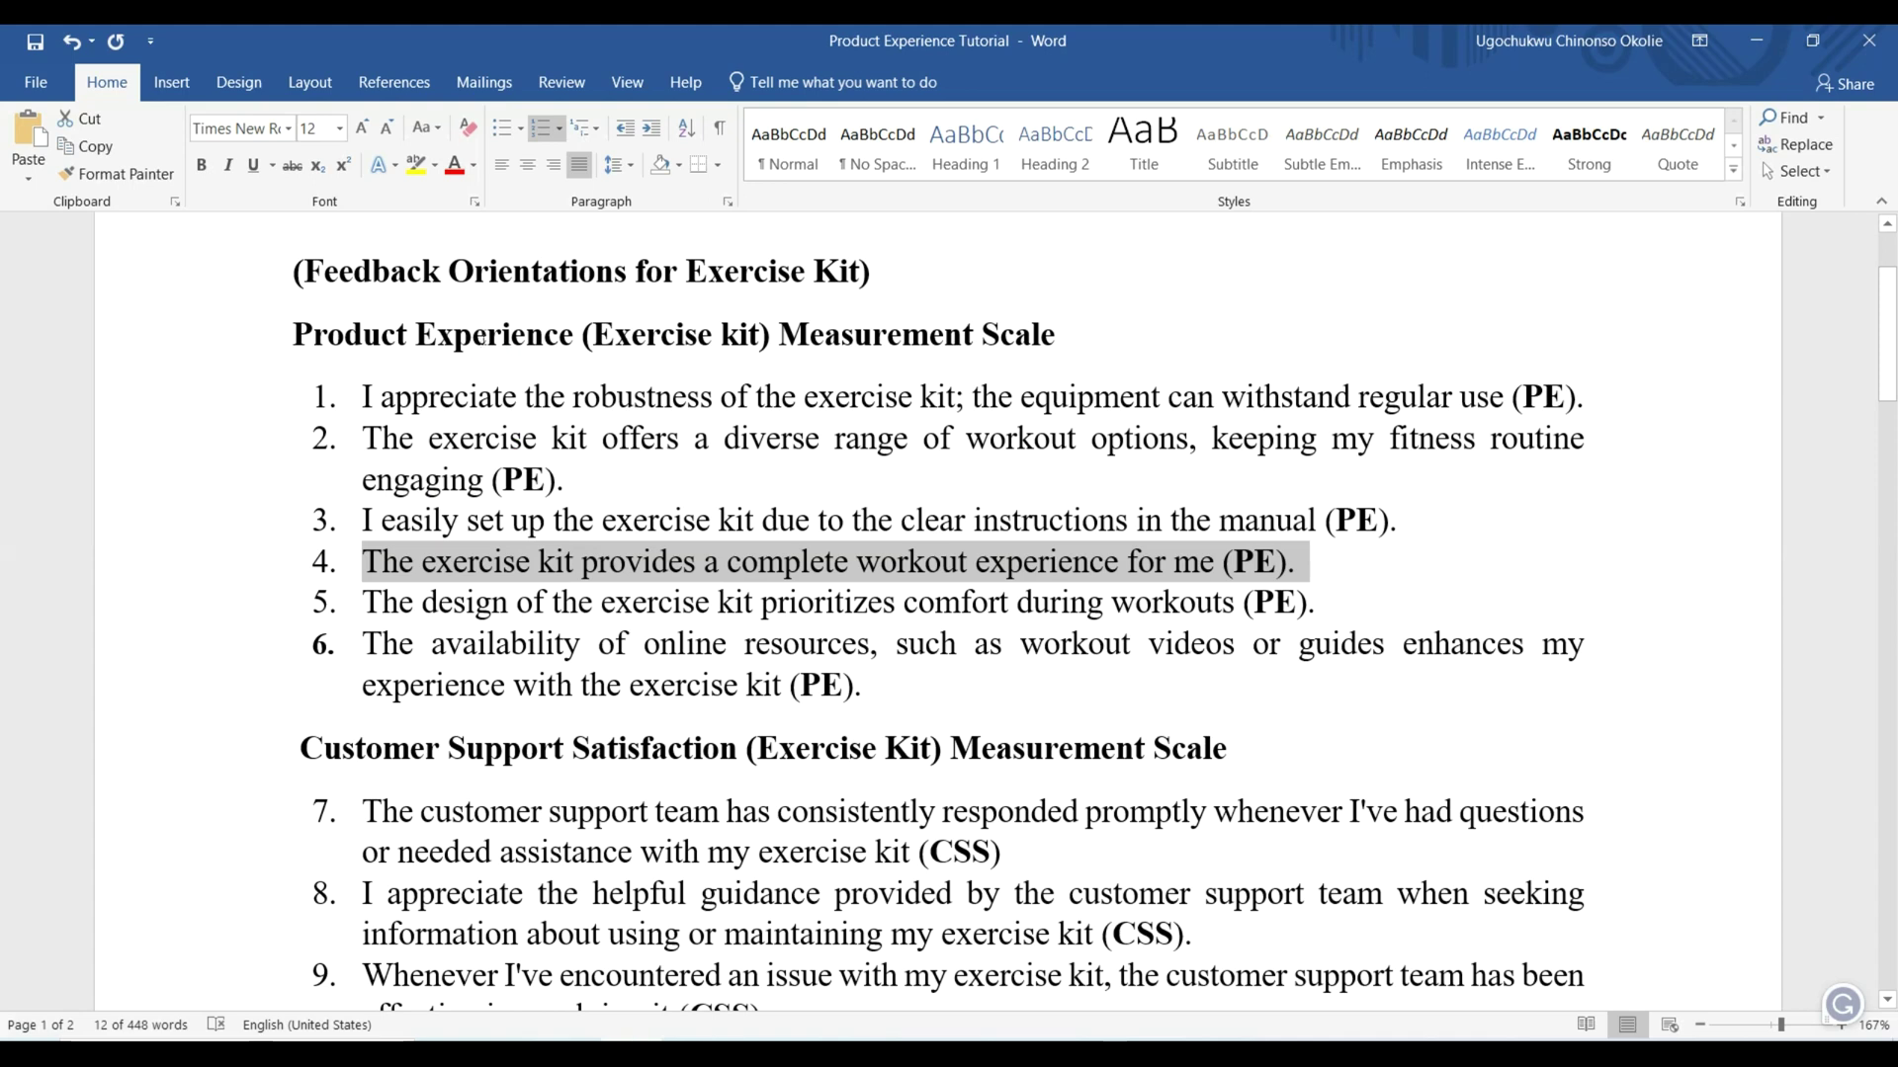
{"action": "left_click_drag", "start_coordinate": [293, 334], "coordinate": [1039, 324]}
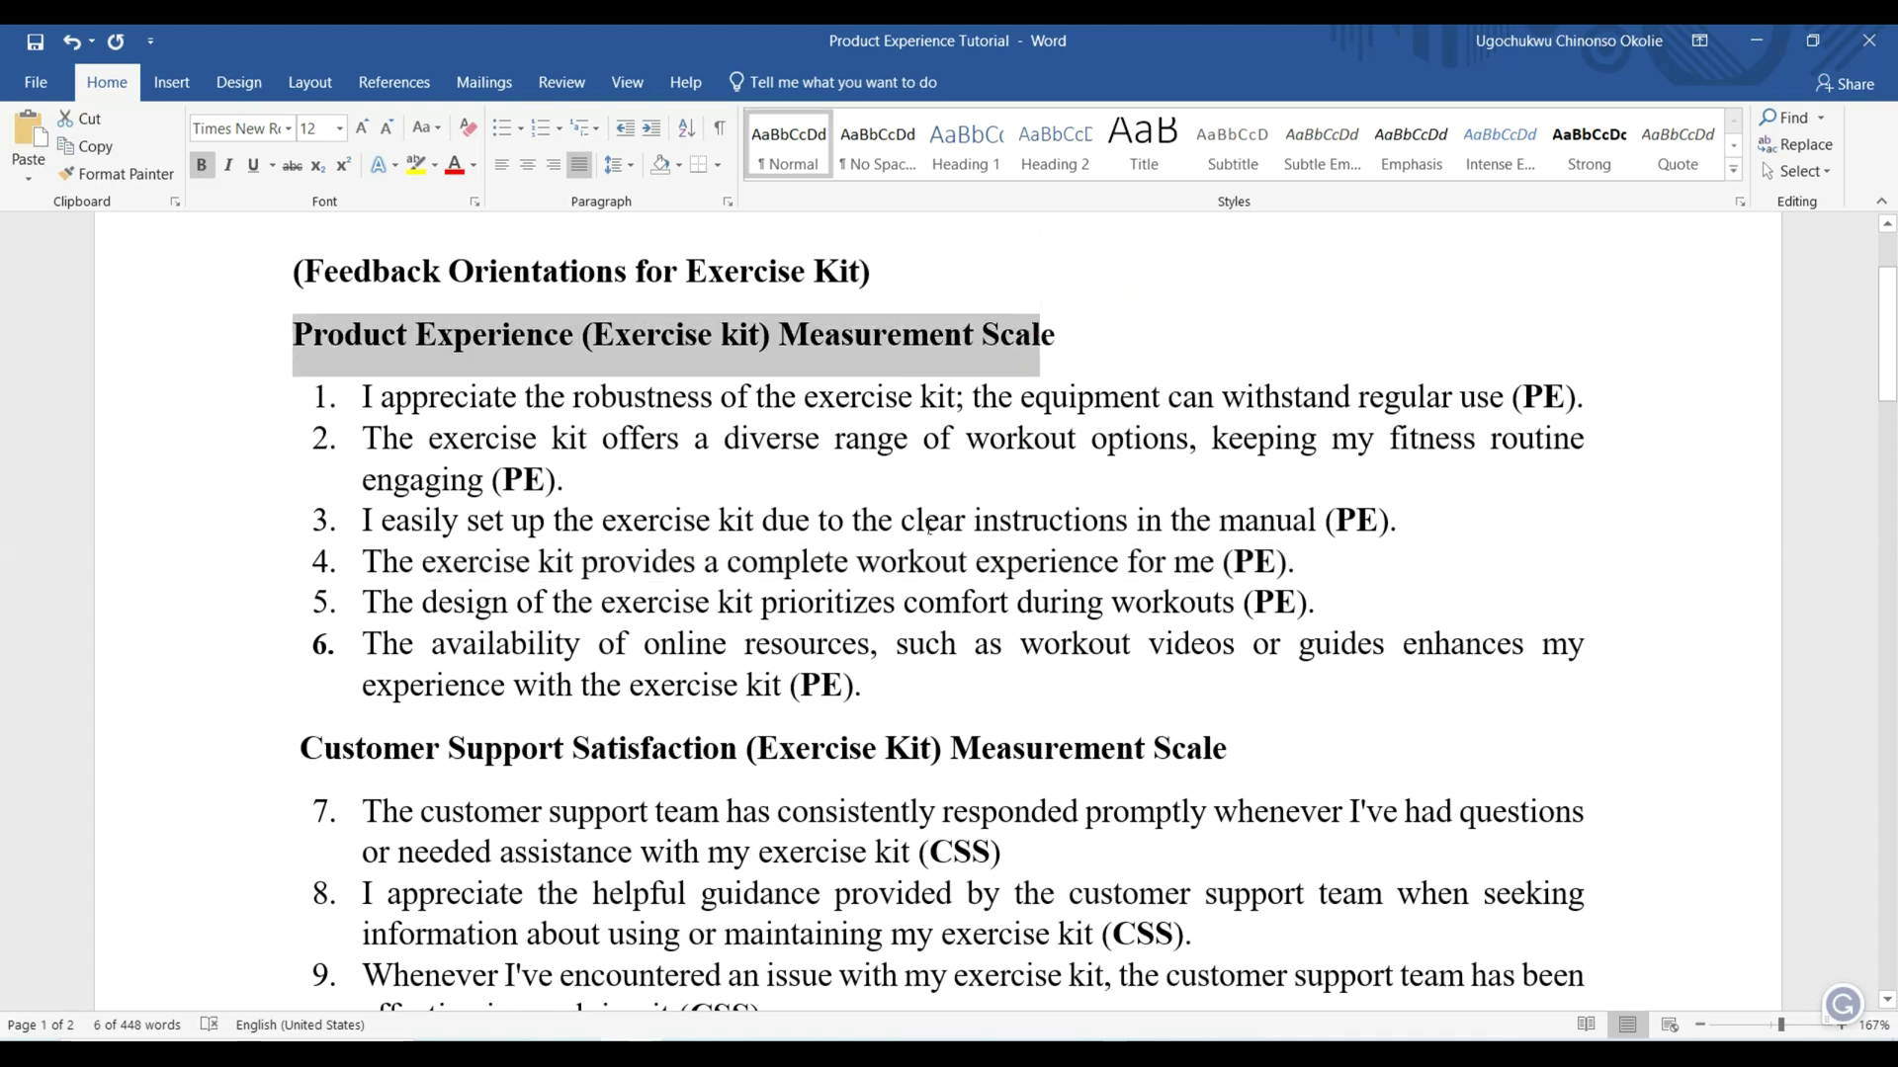
{"action": "left_click", "coordinate": [944, 556]}
{"action": "triple_click", "coordinate": [944, 556]}
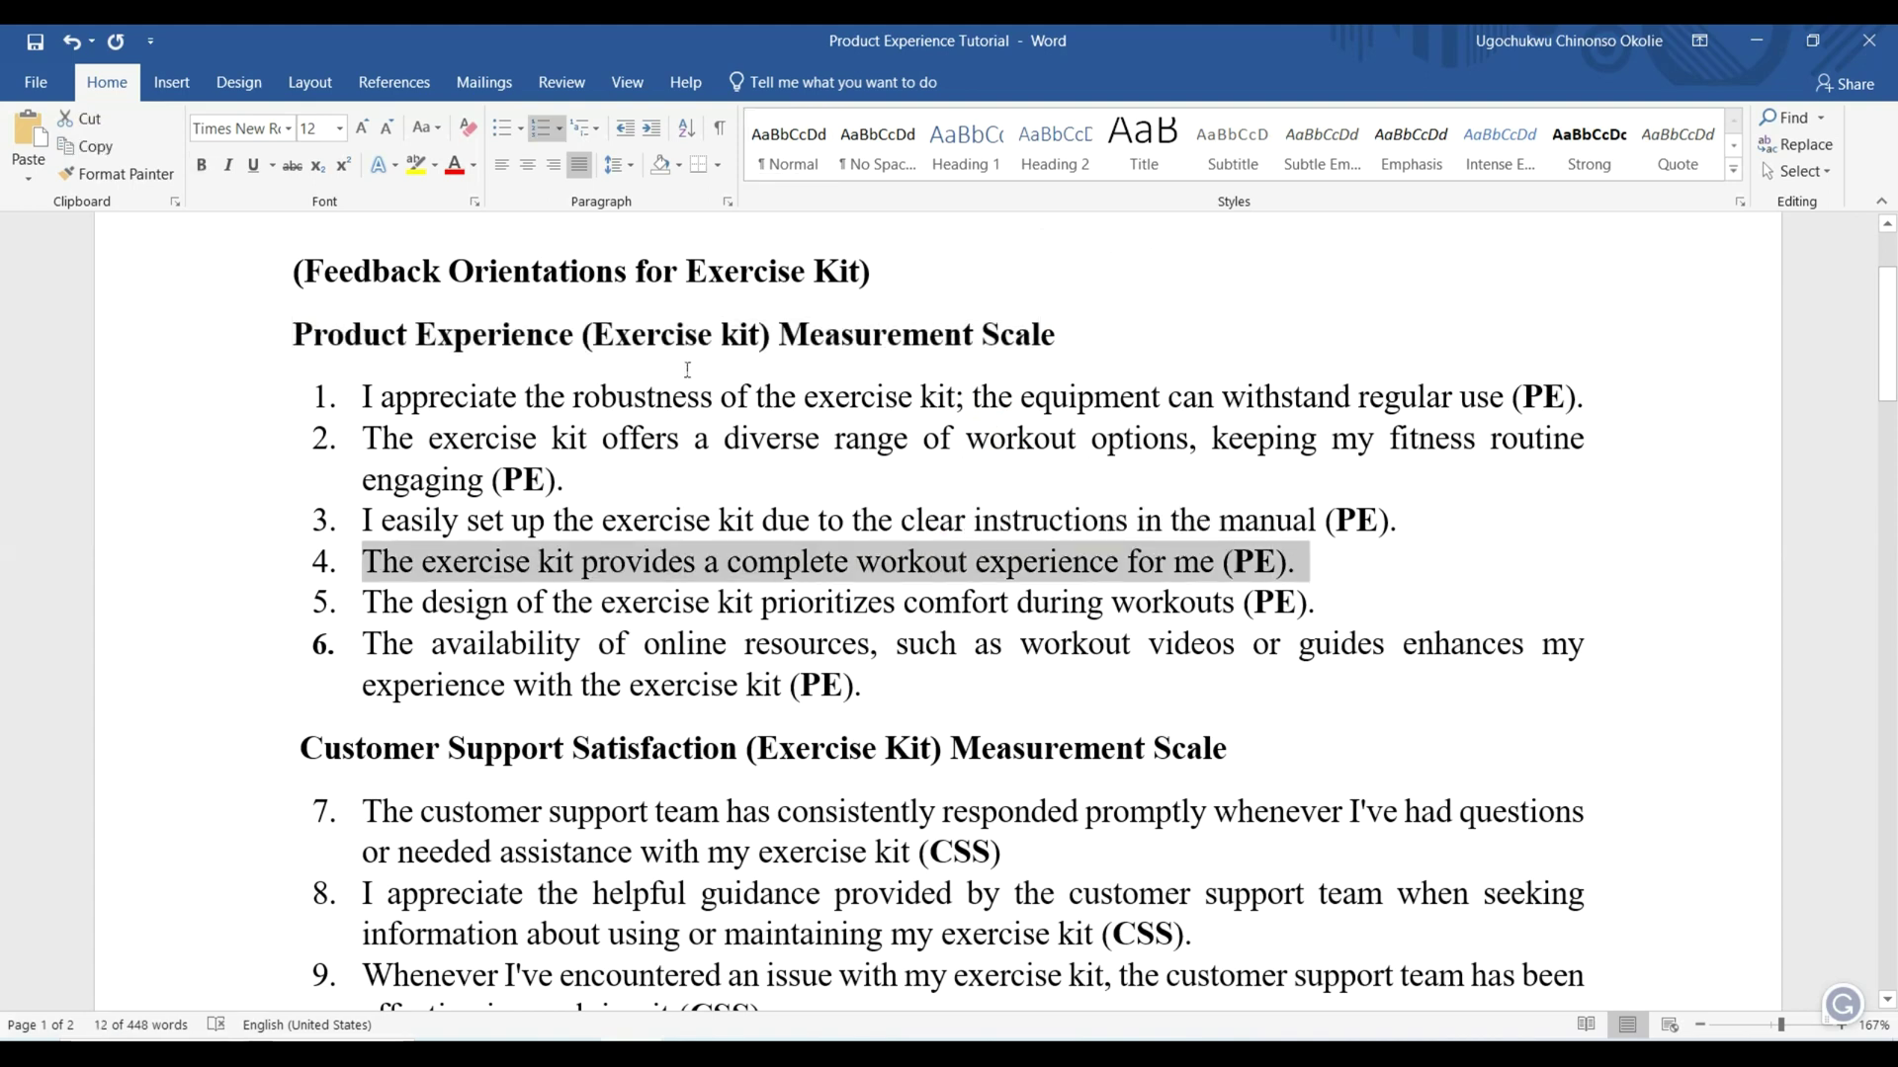
Check the PE3 loading against item 3 of the Product Experience scale and examine the remaining PE loadings, starting with PE2.
{"action": "scroll", "coordinate": [938, 764], "scroll_direction": "down", "scroll_amount": 15}
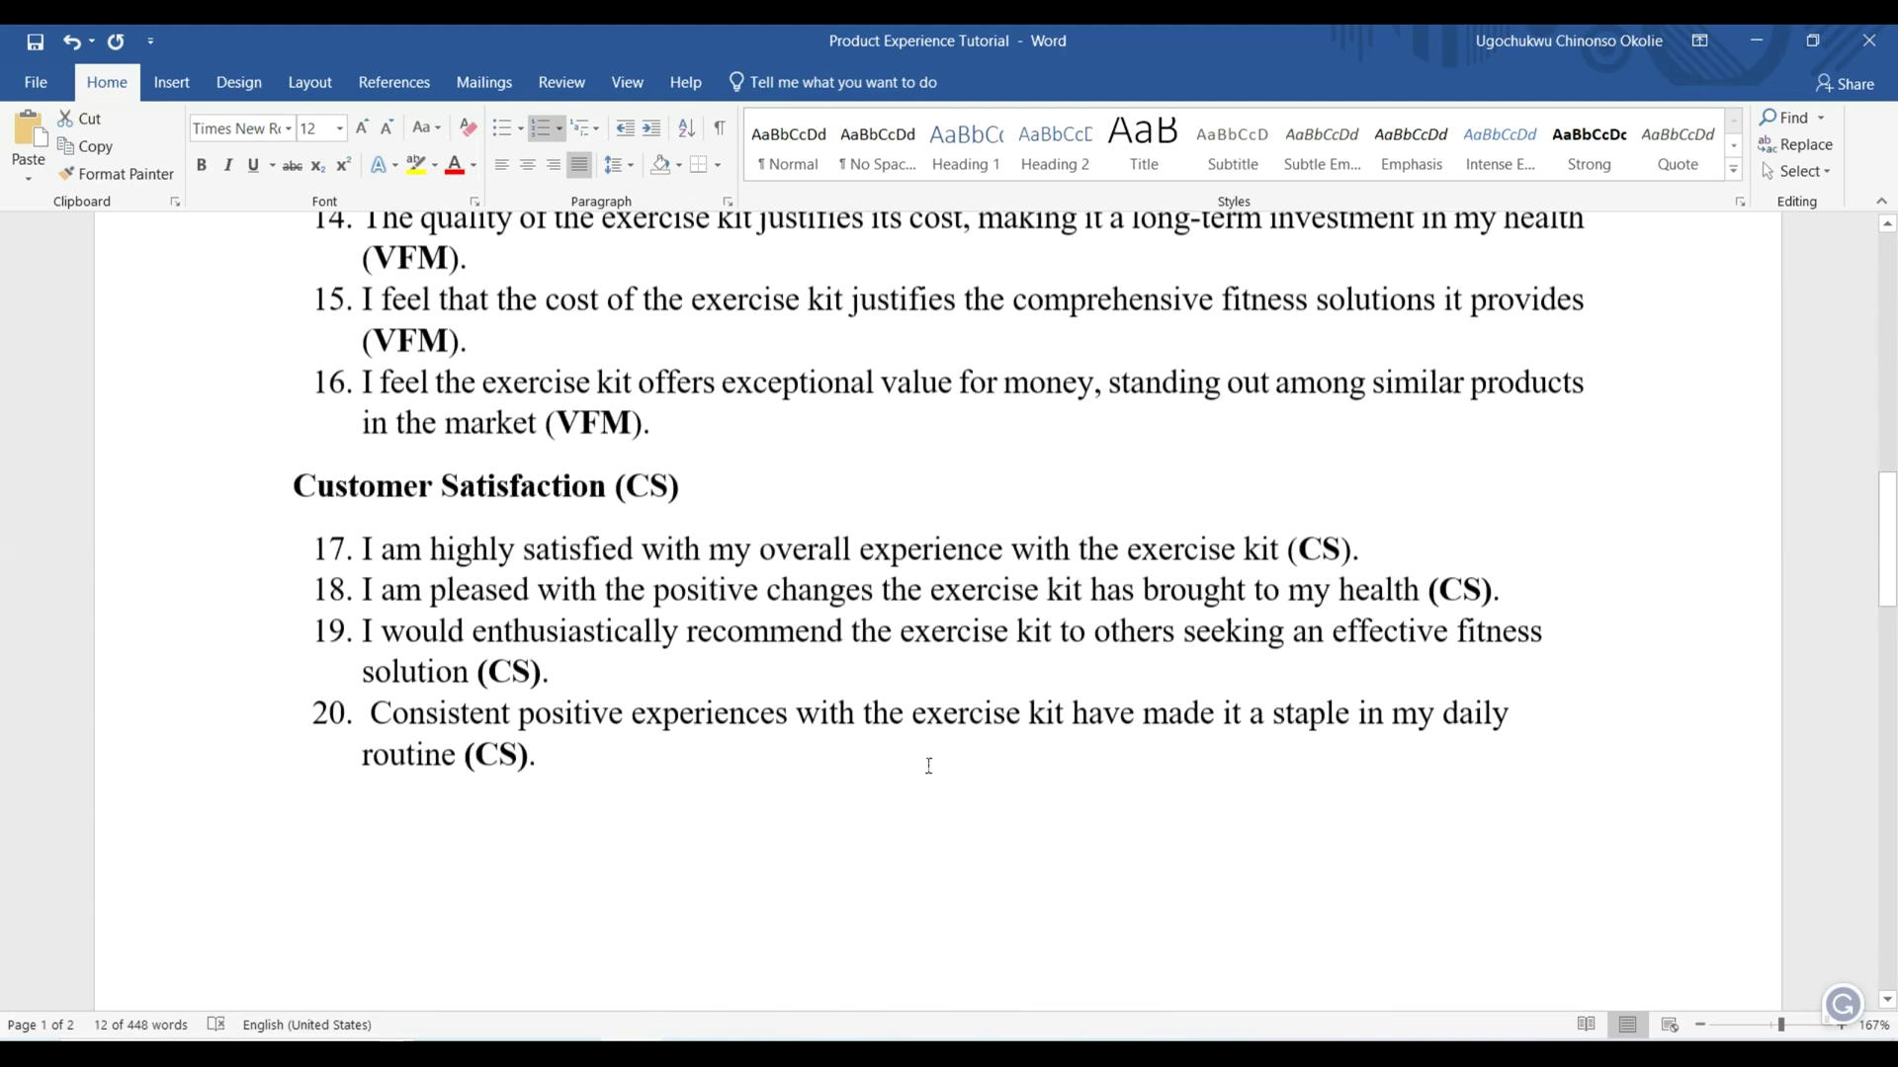
{"action": "scroll", "coordinate": [924, 767], "scroll_direction": "up", "scroll_amount": 6}
{"action": "scroll", "coordinate": [924, 767], "scroll_direction": "down", "scroll_amount": 1}
{"action": "scroll", "coordinate": [922, 770], "scroll_direction": "down", "scroll_amount": 14}
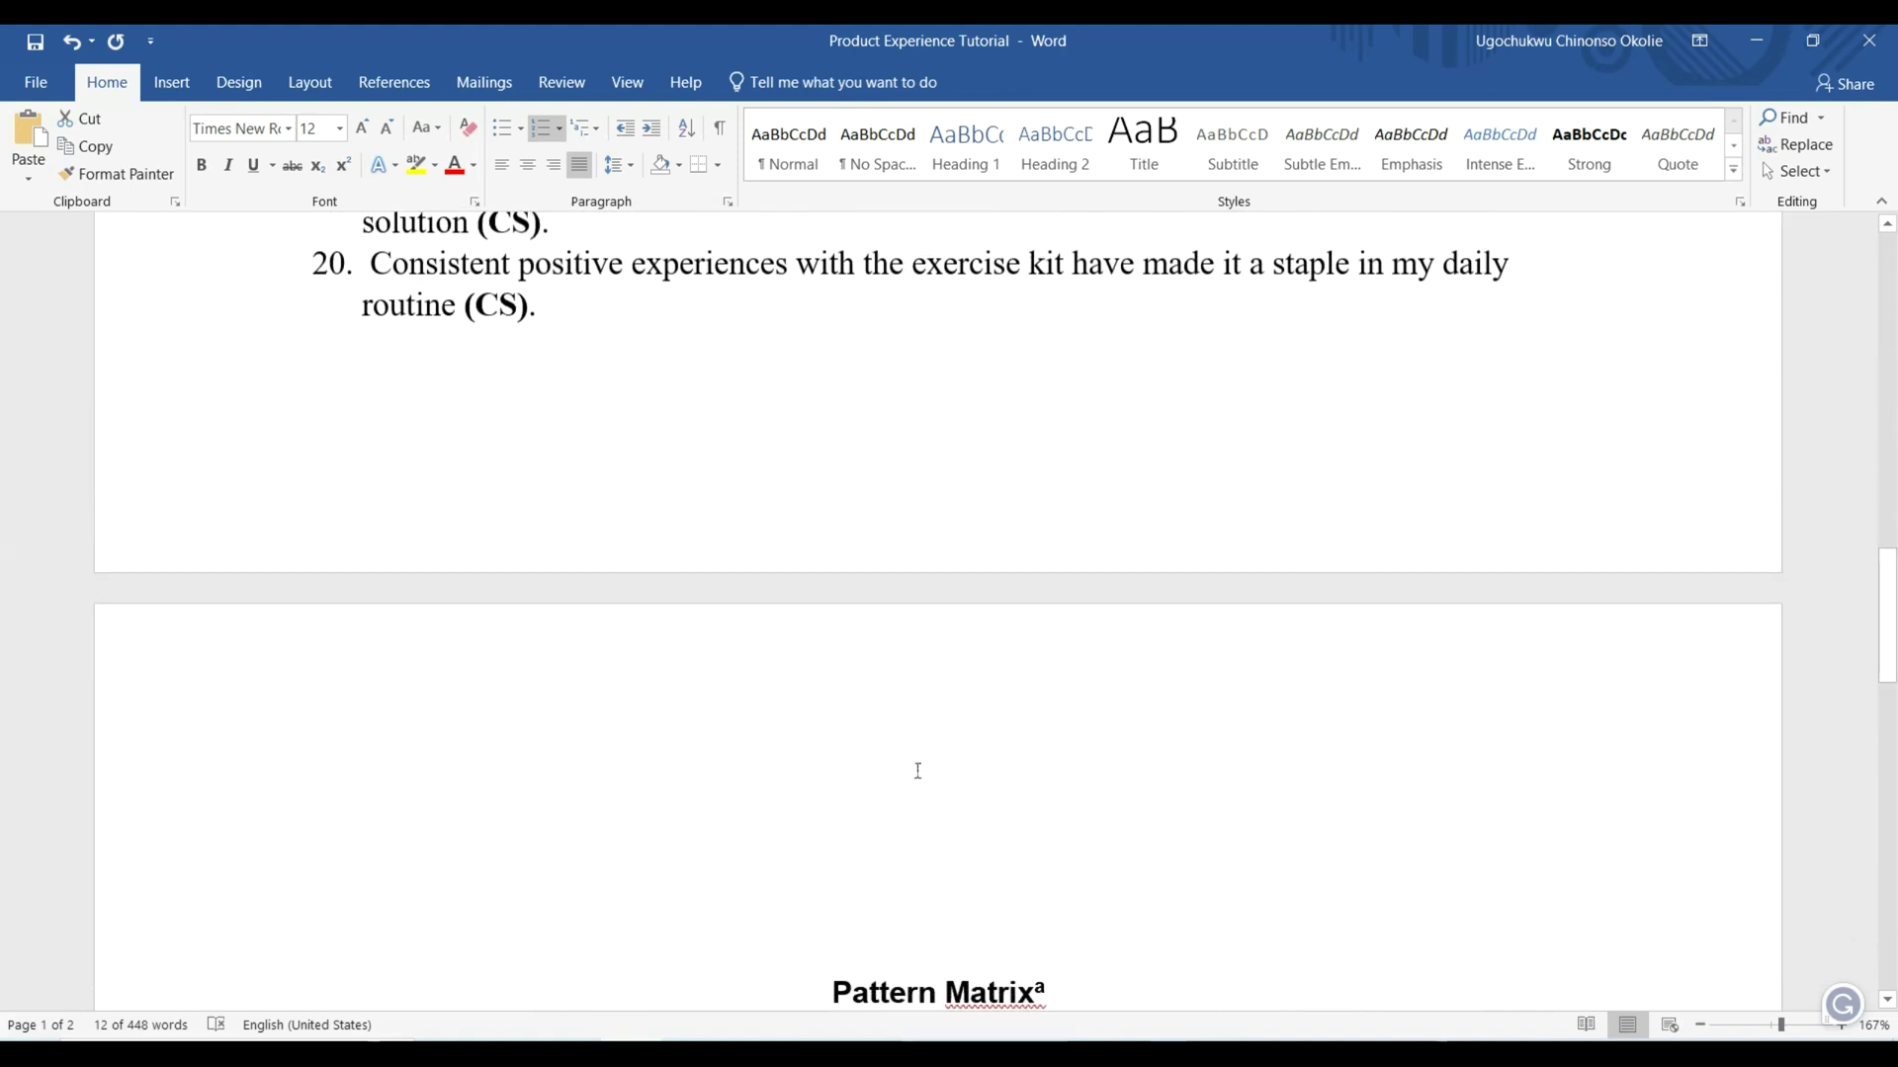
{"action": "scroll", "coordinate": [931, 634], "scroll_direction": "up", "scroll_amount": 3}
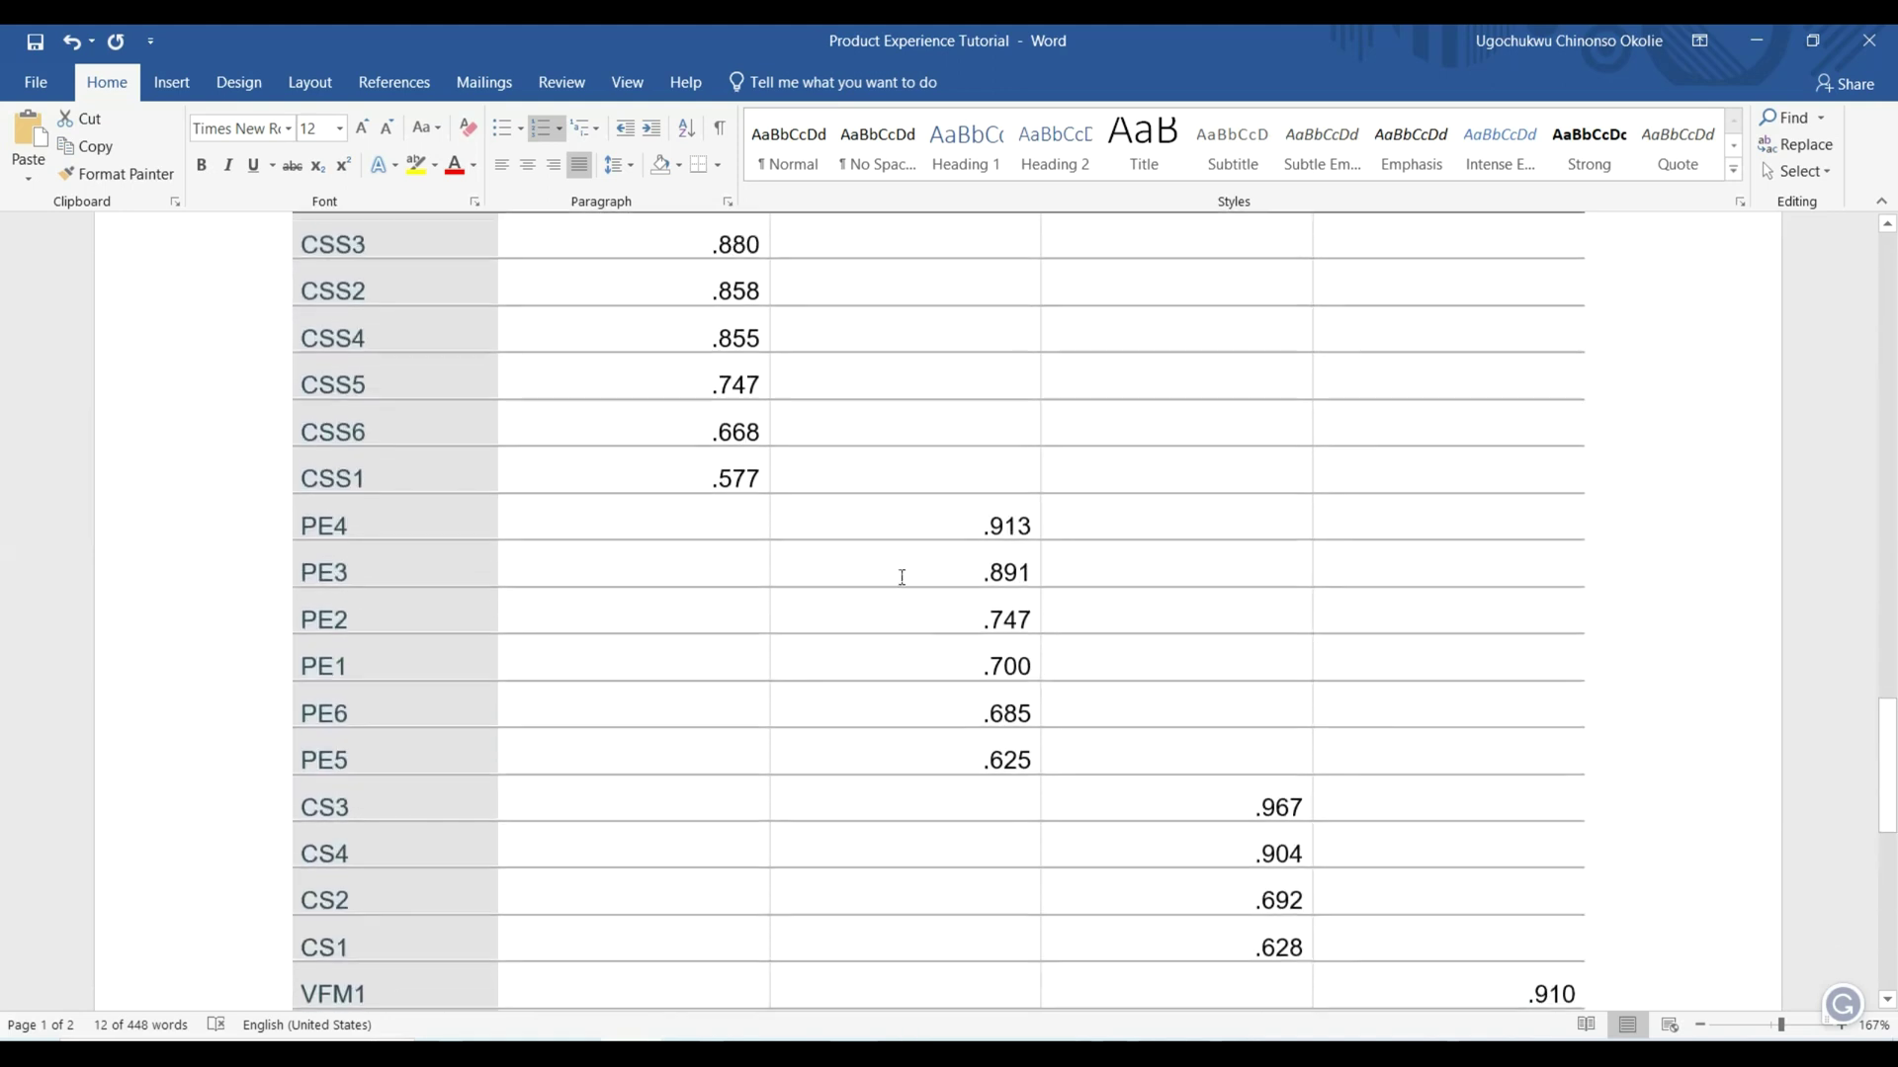
{"action": "left_click", "coordinate": [982, 583]}
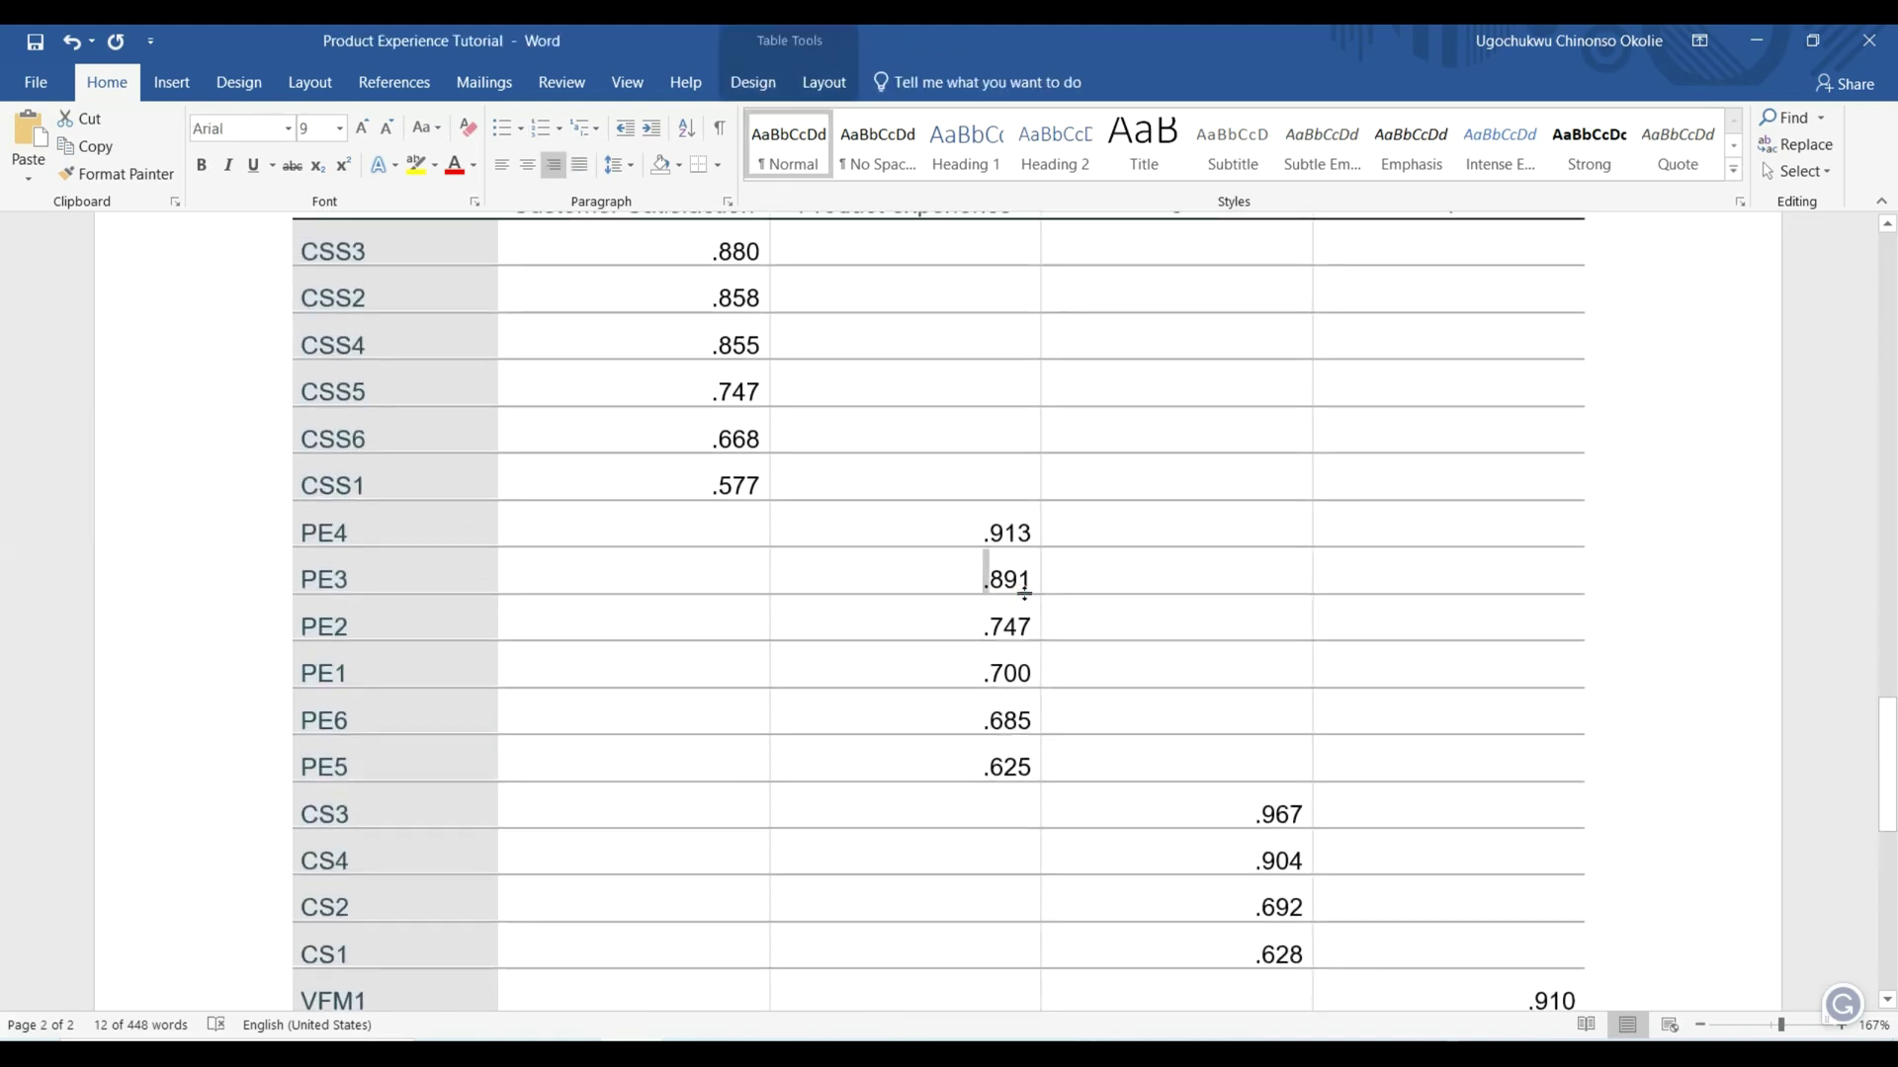
{"action": "left_click", "coordinate": [415, 601]}
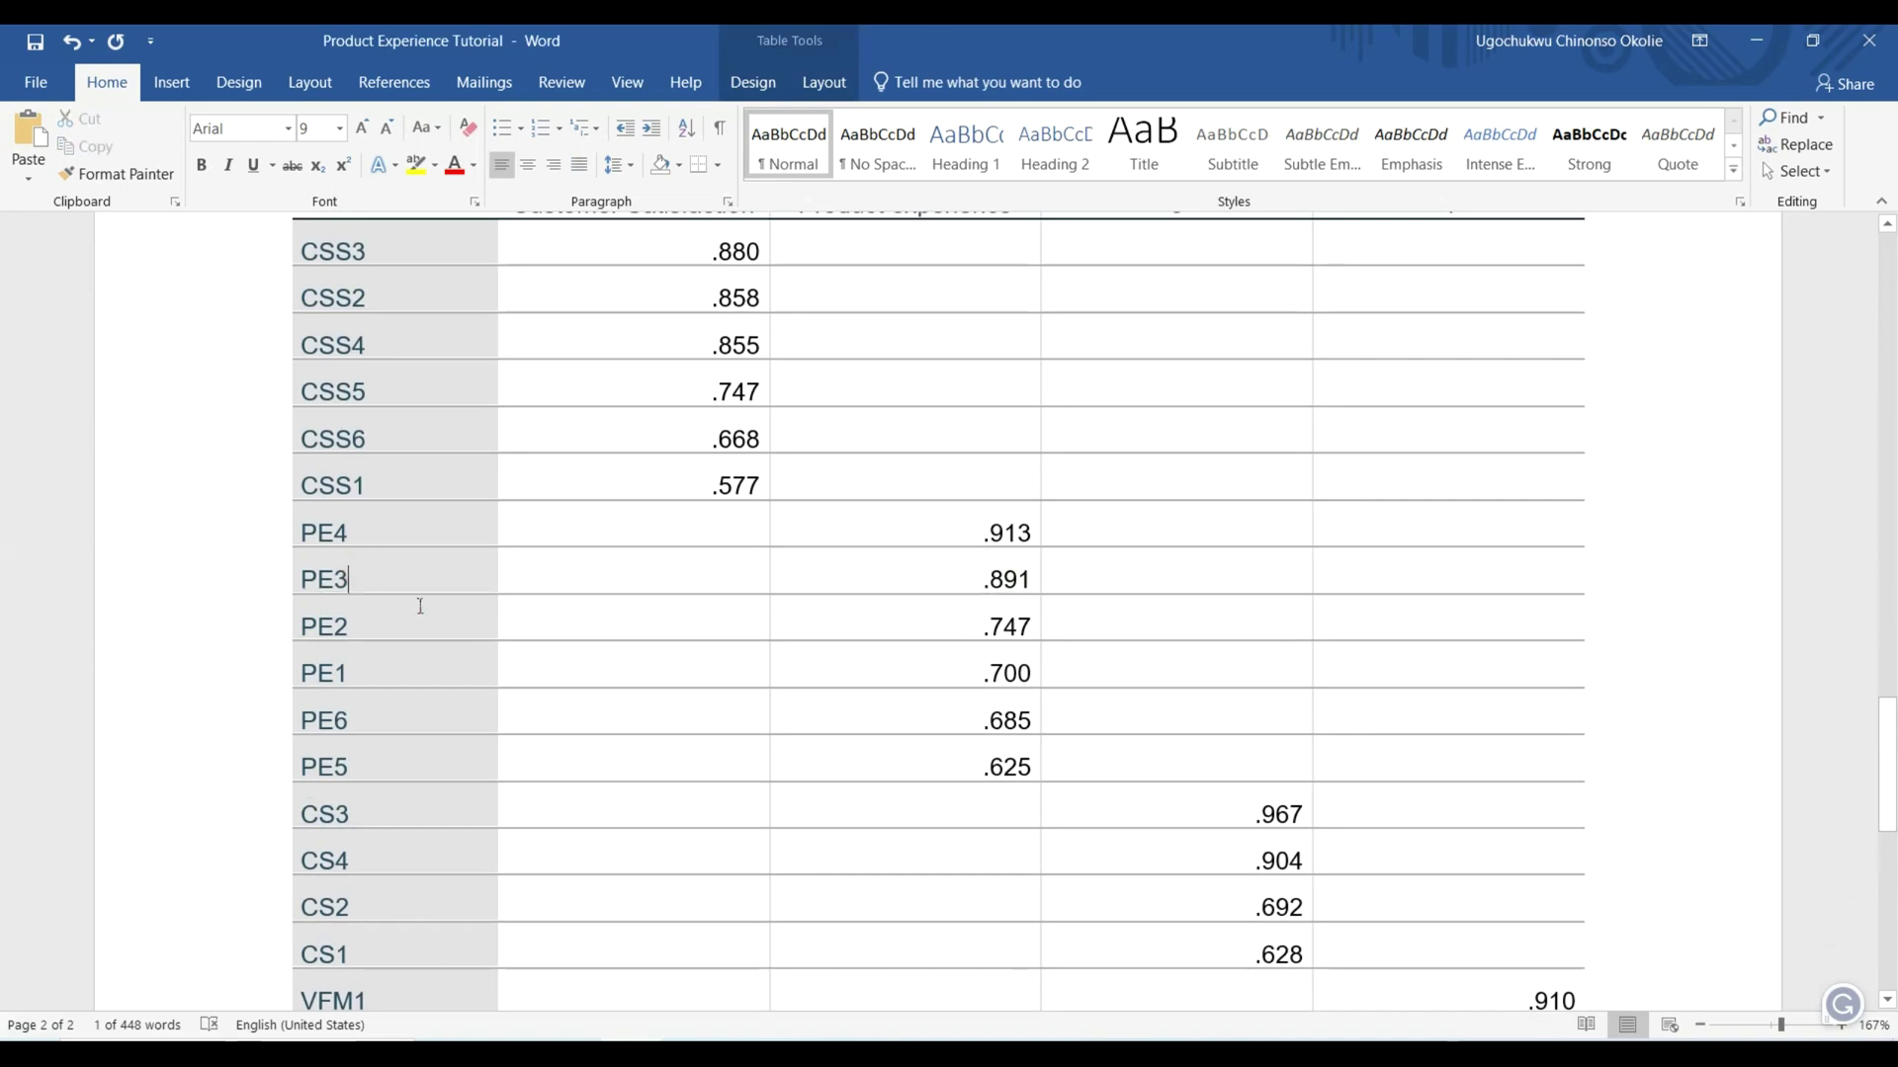
{"action": "scroll", "coordinate": [458, 580], "scroll_direction": "up", "scroll_amount": 12}
{"action": "scroll", "coordinate": [464, 577], "scroll_direction": "up", "scroll_amount": 10}
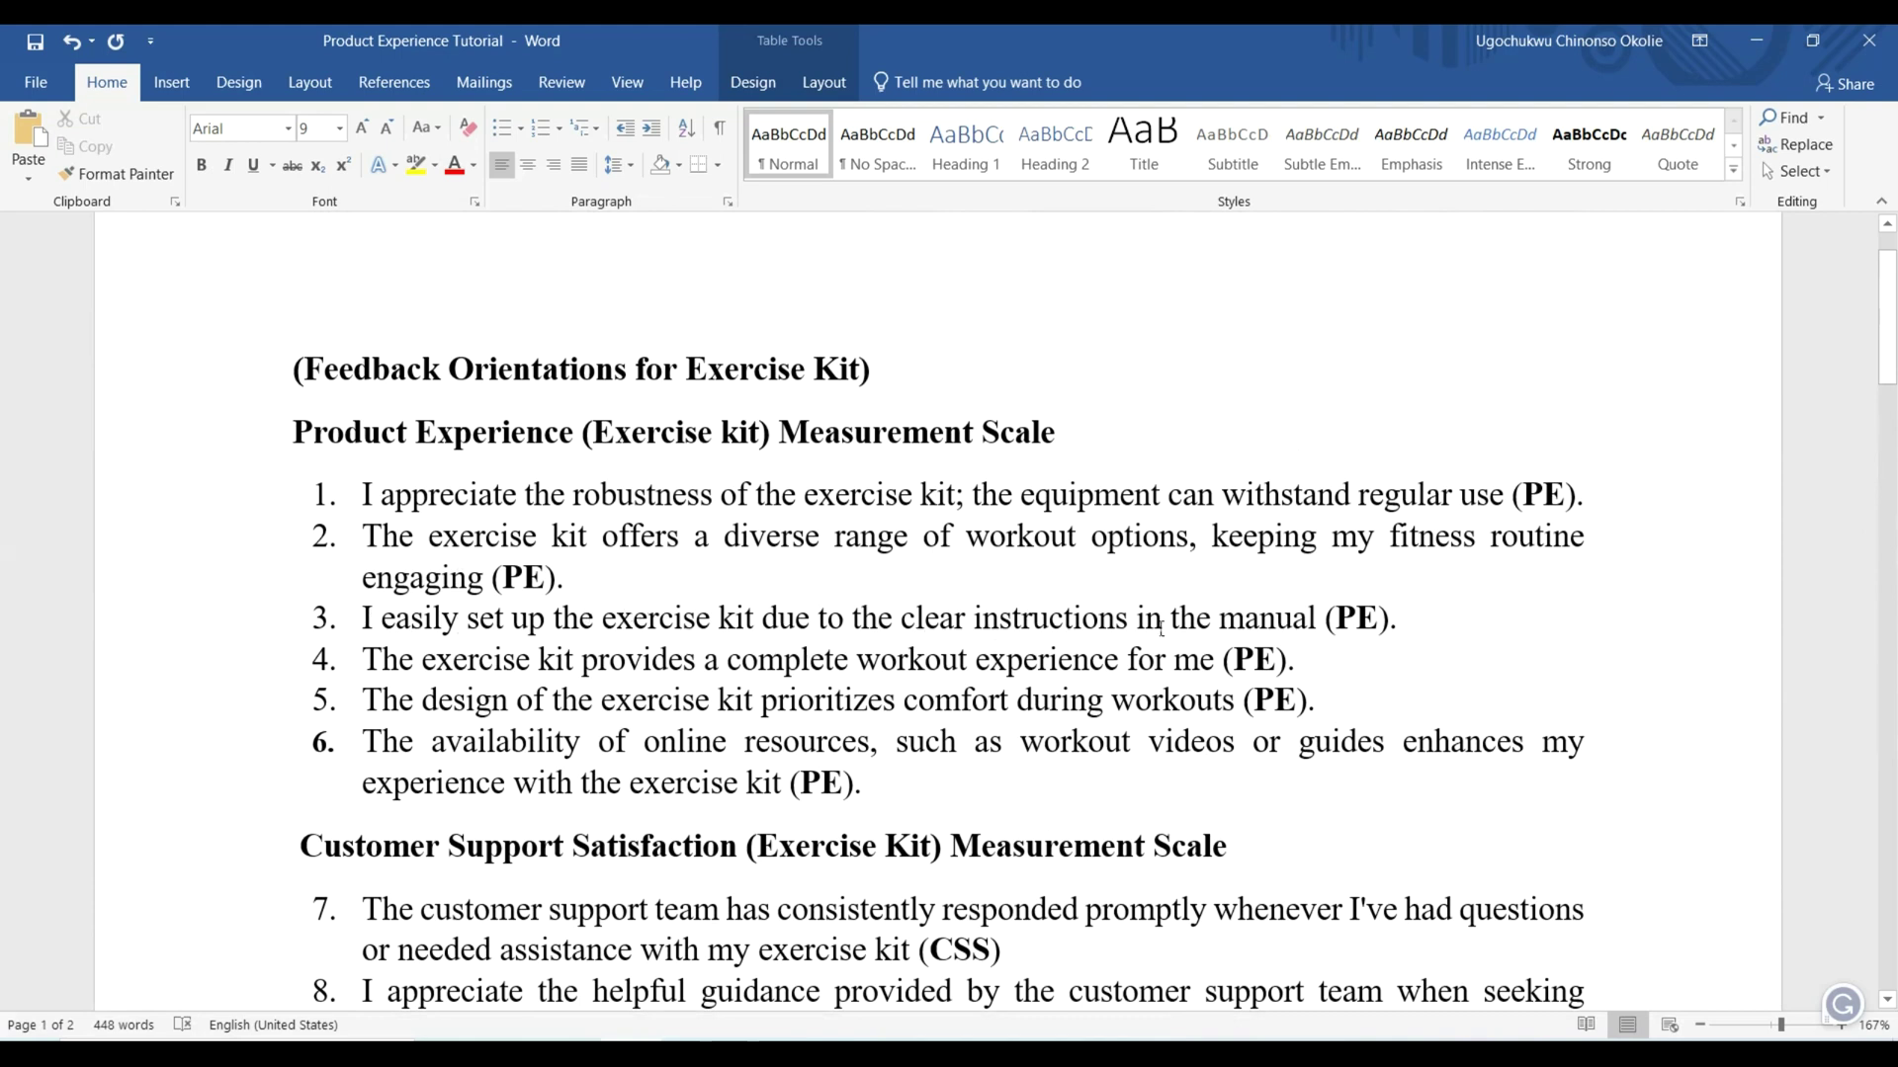
{"action": "scroll", "coordinate": [1162, 628], "scroll_direction": "down", "scroll_amount": 20}
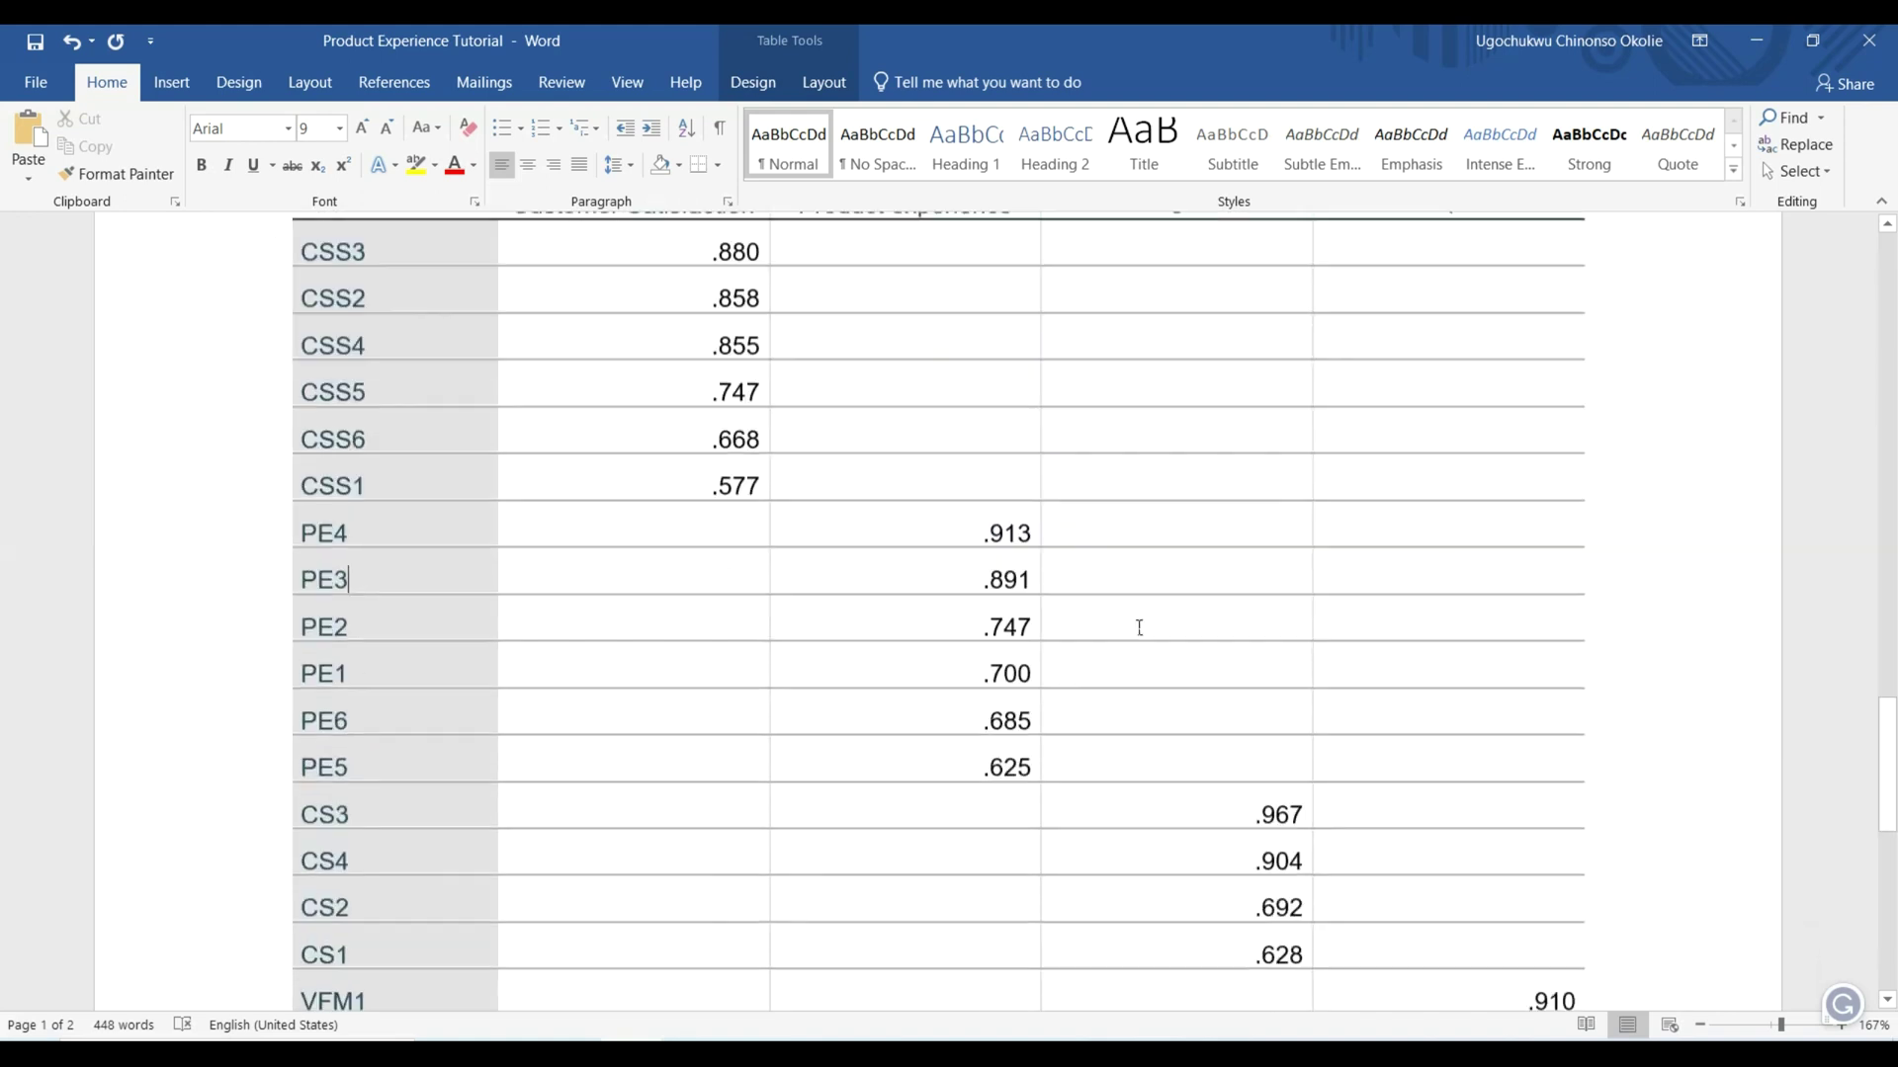
{"action": "scroll", "coordinate": [1140, 627], "scroll_direction": "down", "scroll_amount": 1}
{"action": "left_click_drag", "start_coordinate": [966, 530], "coordinate": [1032, 530]}
{"action": "scroll", "coordinate": [958, 527], "scroll_direction": "up", "scroll_amount": 2}
{"action": "scroll", "coordinate": [958, 527], "scroll_direction": "down", "scroll_amount": 2}
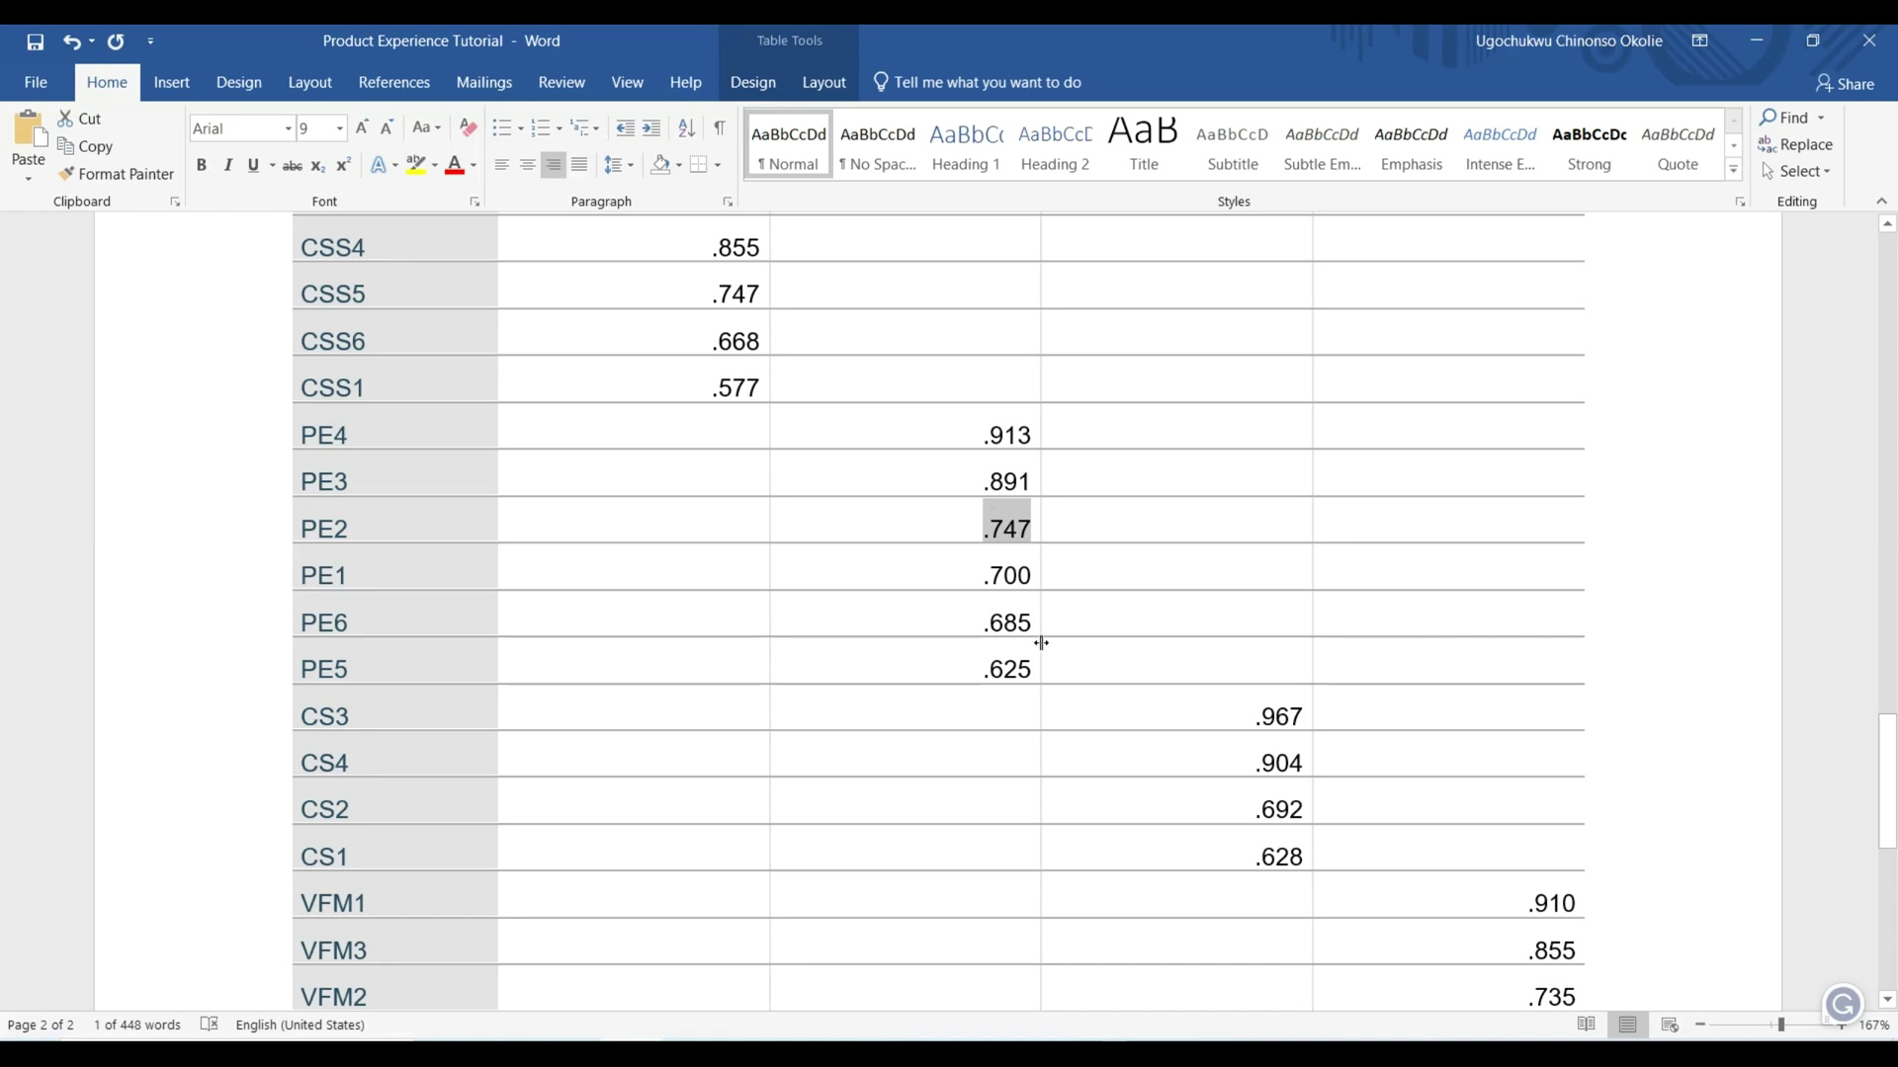
Match the CS rows under factor 3 to the Customer Satisfaction items, examining the wording of item 19 for CS3.
{"action": "scroll", "coordinate": [1193, 682], "scroll_direction": "down", "scroll_amount": 2}
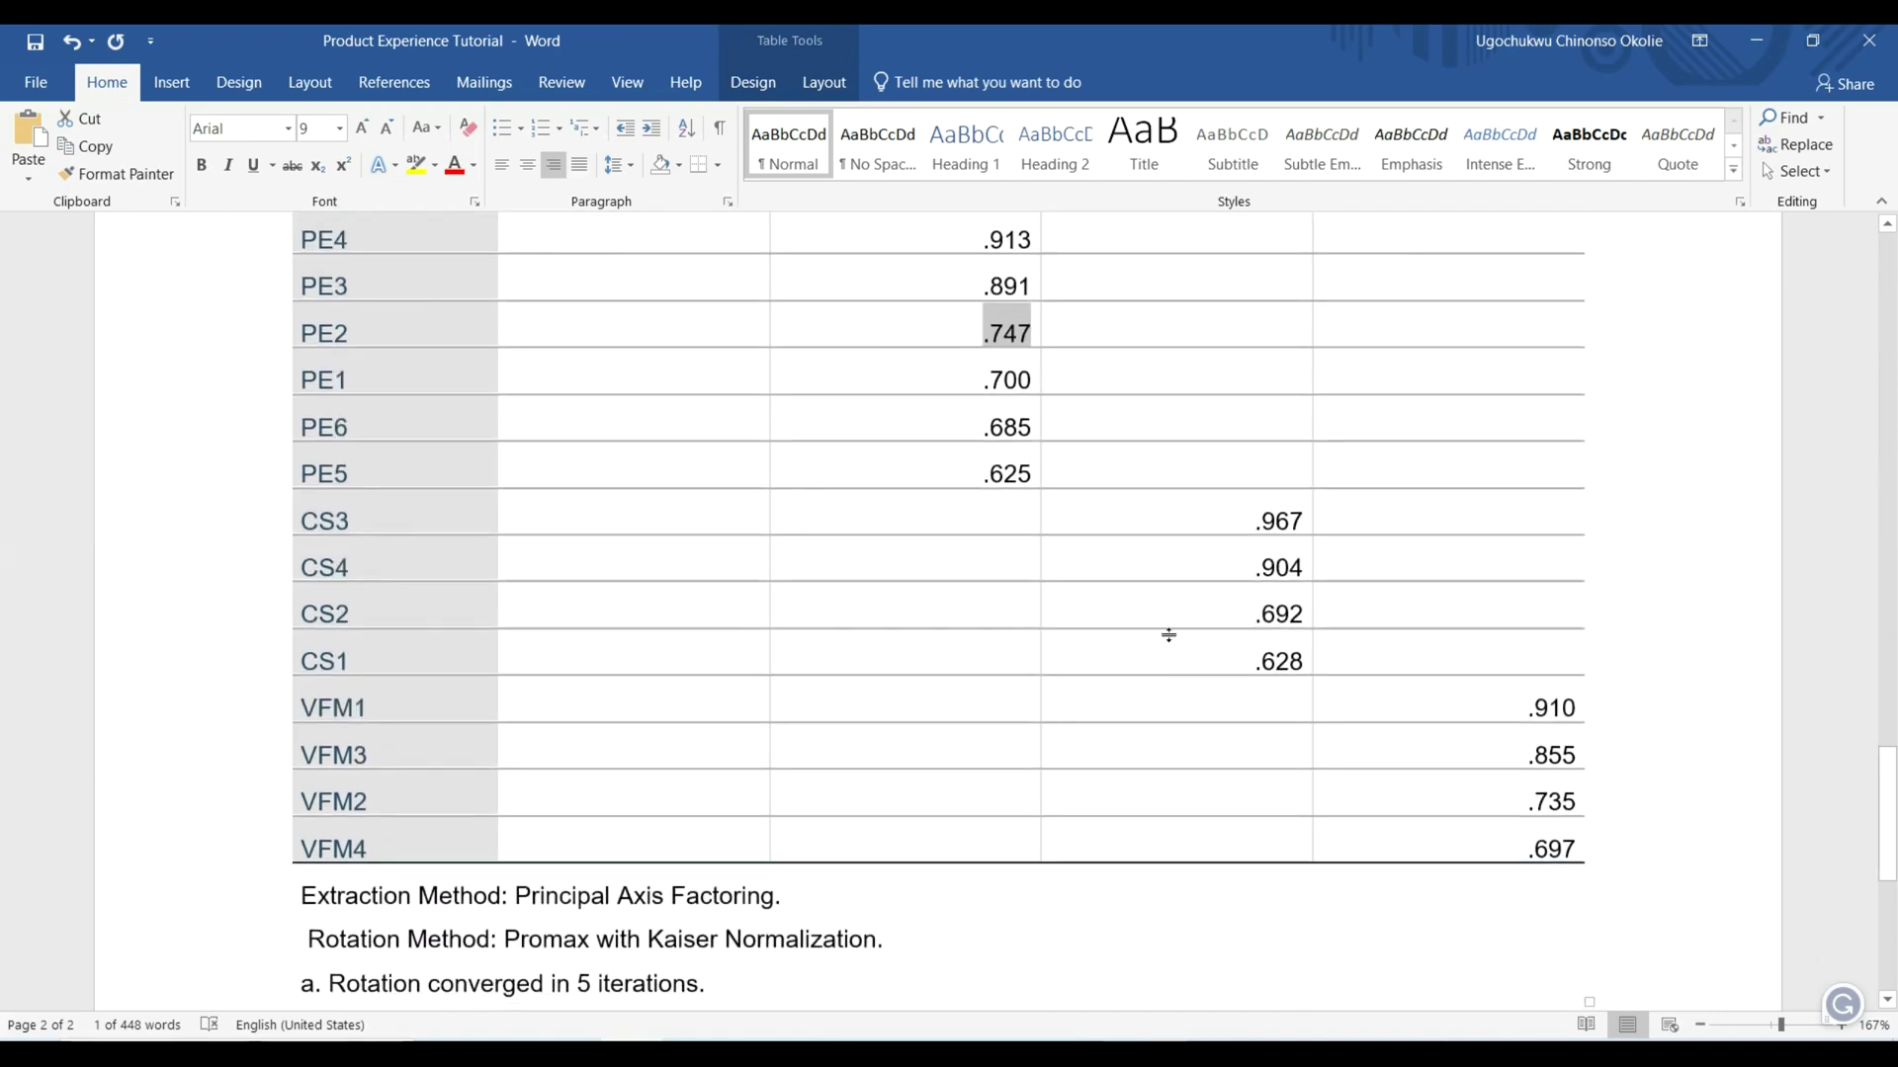
{"action": "scroll", "coordinate": [711, 876], "scroll_direction": "down", "scroll_amount": 6}
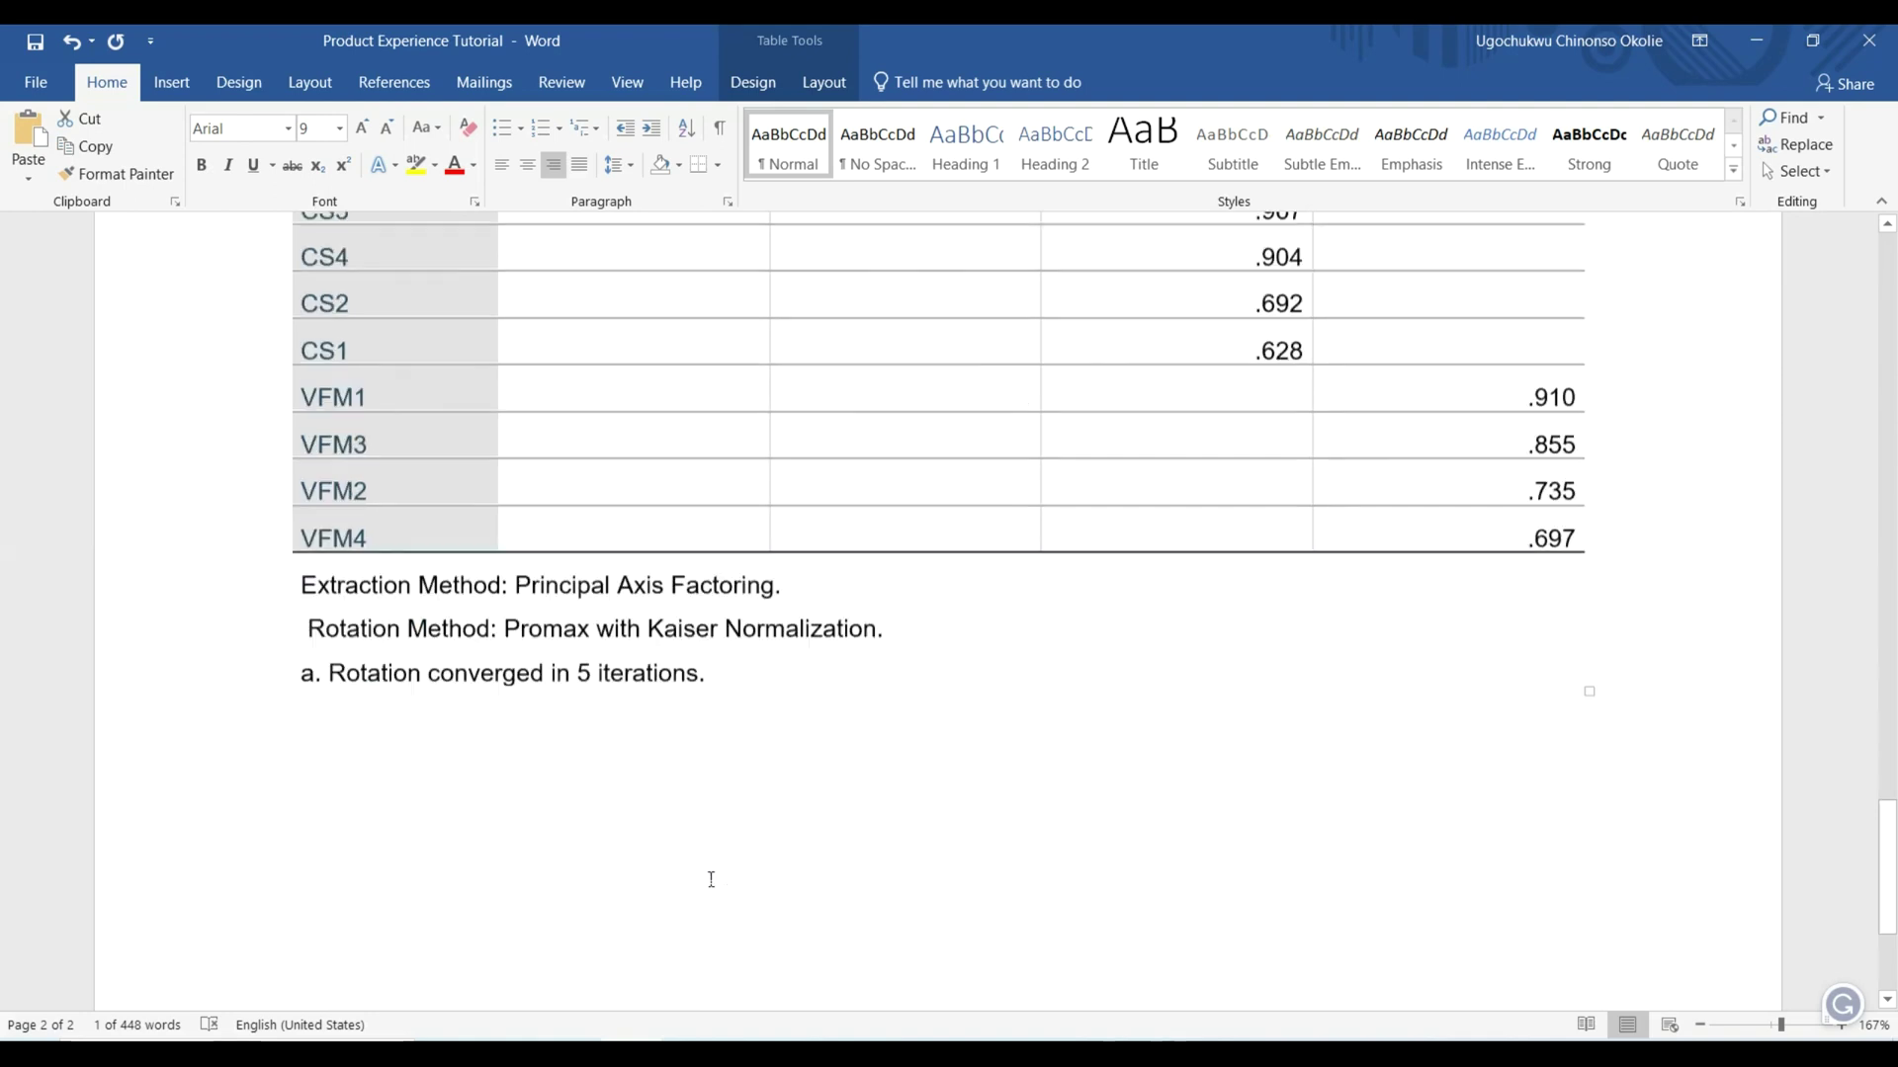
{"action": "scroll", "coordinate": [703, 868], "scroll_direction": "up", "scroll_amount": 15}
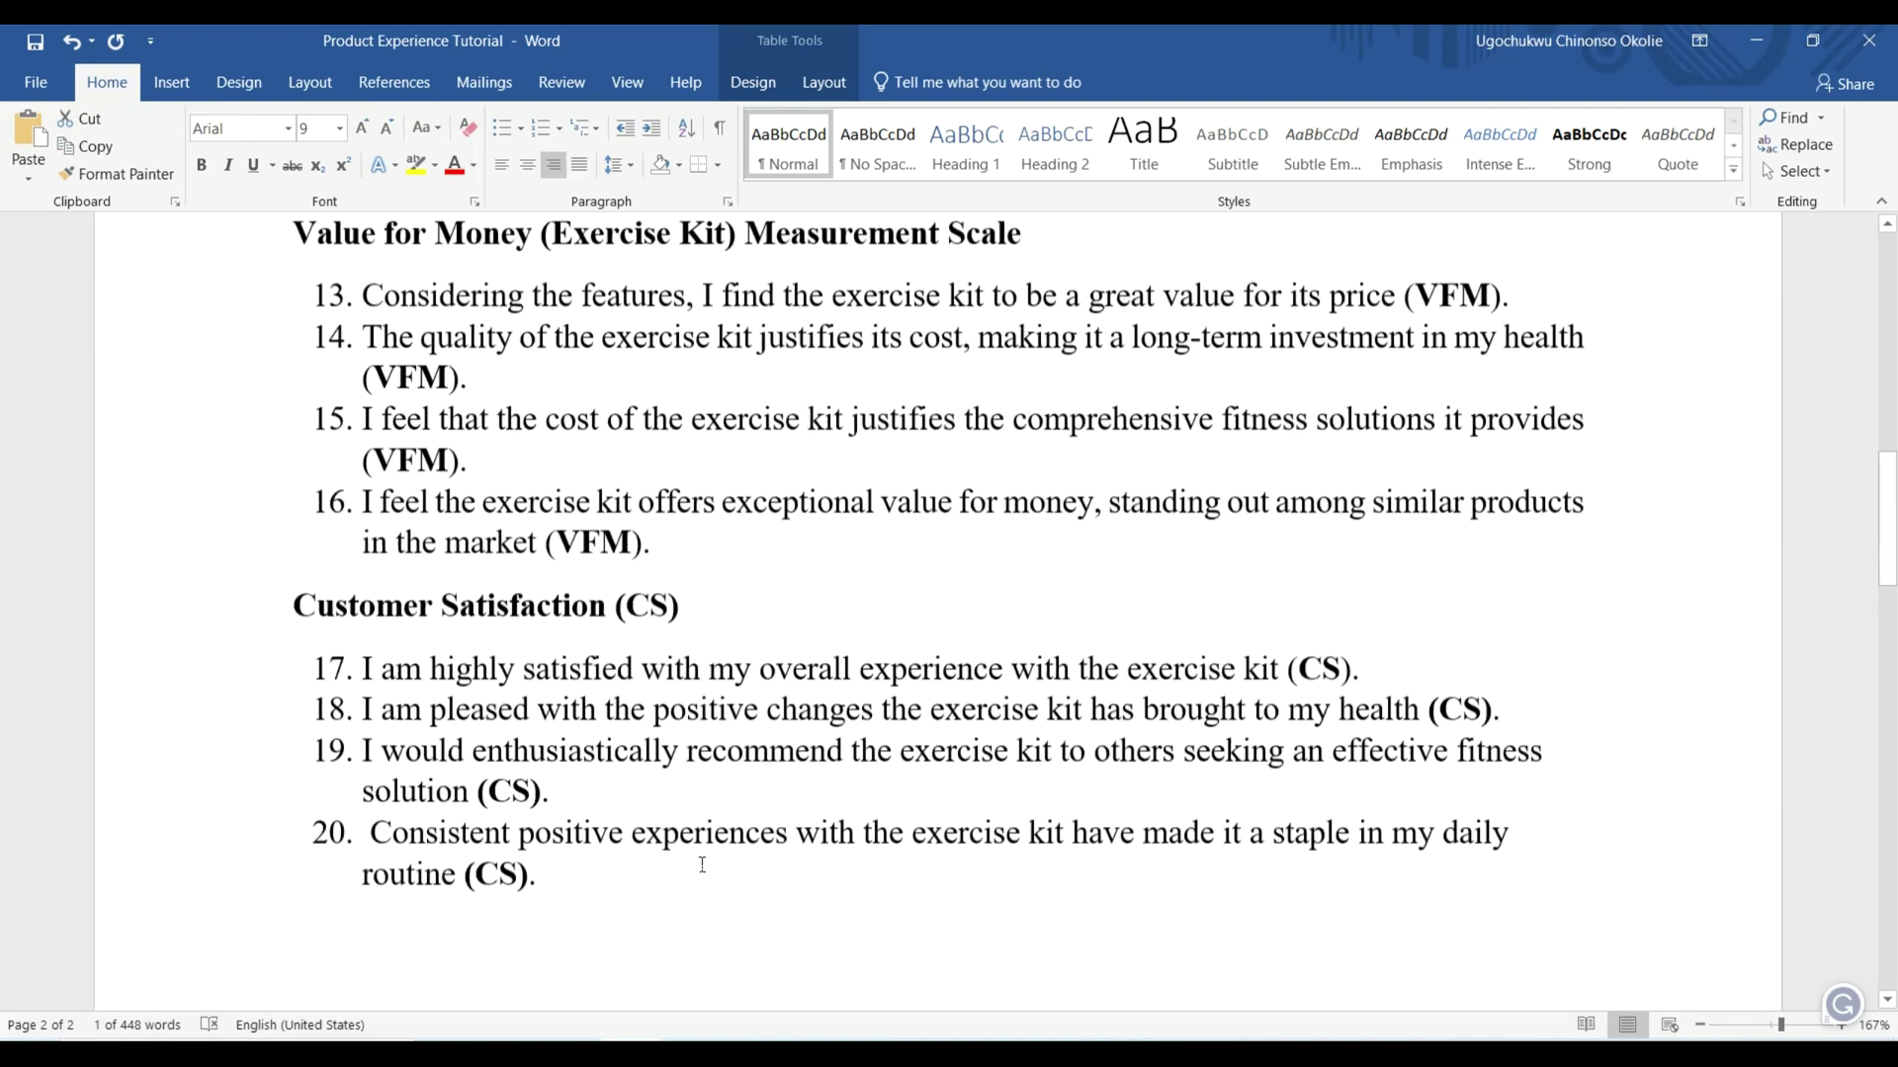
{"action": "scroll", "coordinate": [568, 744], "scroll_direction": "down", "scroll_amount": 2}
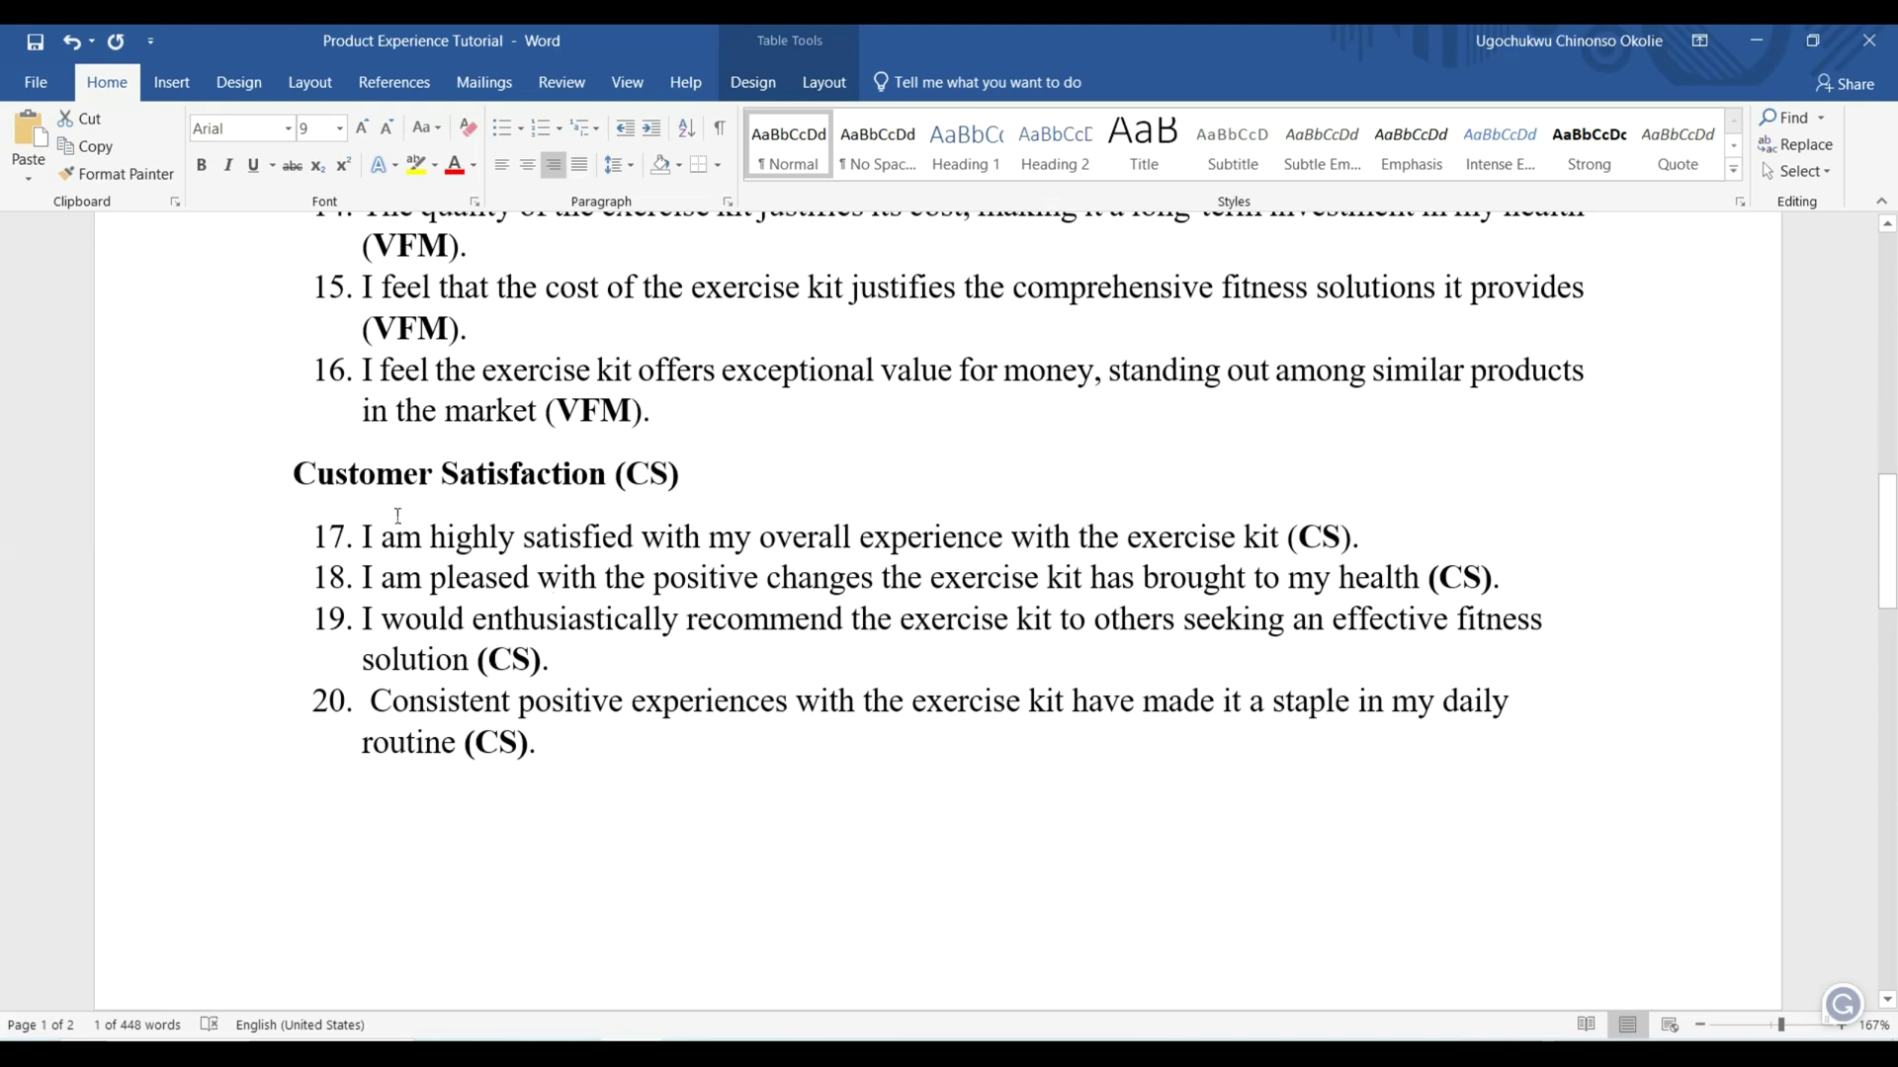
{"action": "scroll", "coordinate": [572, 500], "scroll_direction": "down", "scroll_amount": 4}
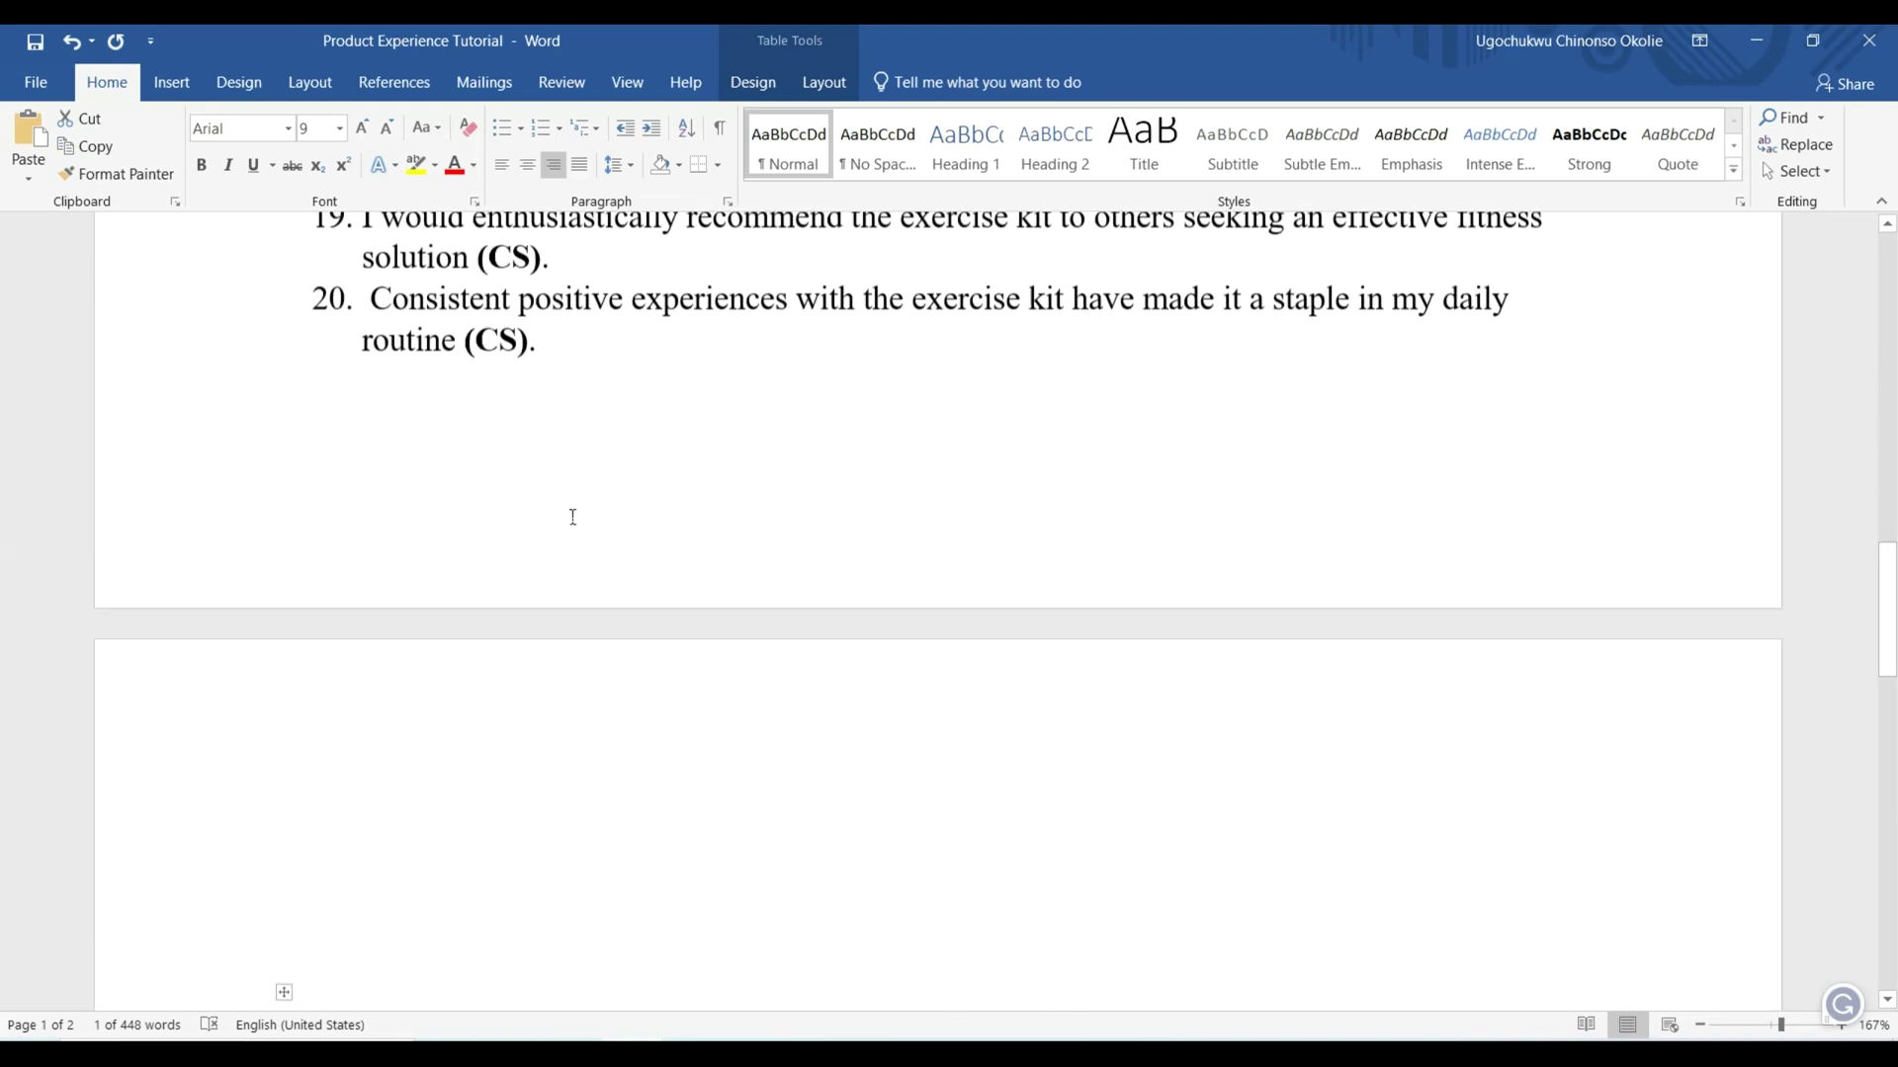
{"action": "scroll", "coordinate": [572, 515], "scroll_direction": "down", "scroll_amount": 12}
{"action": "scroll", "coordinate": [648, 519], "scroll_direction": "up", "scroll_amount": 6}
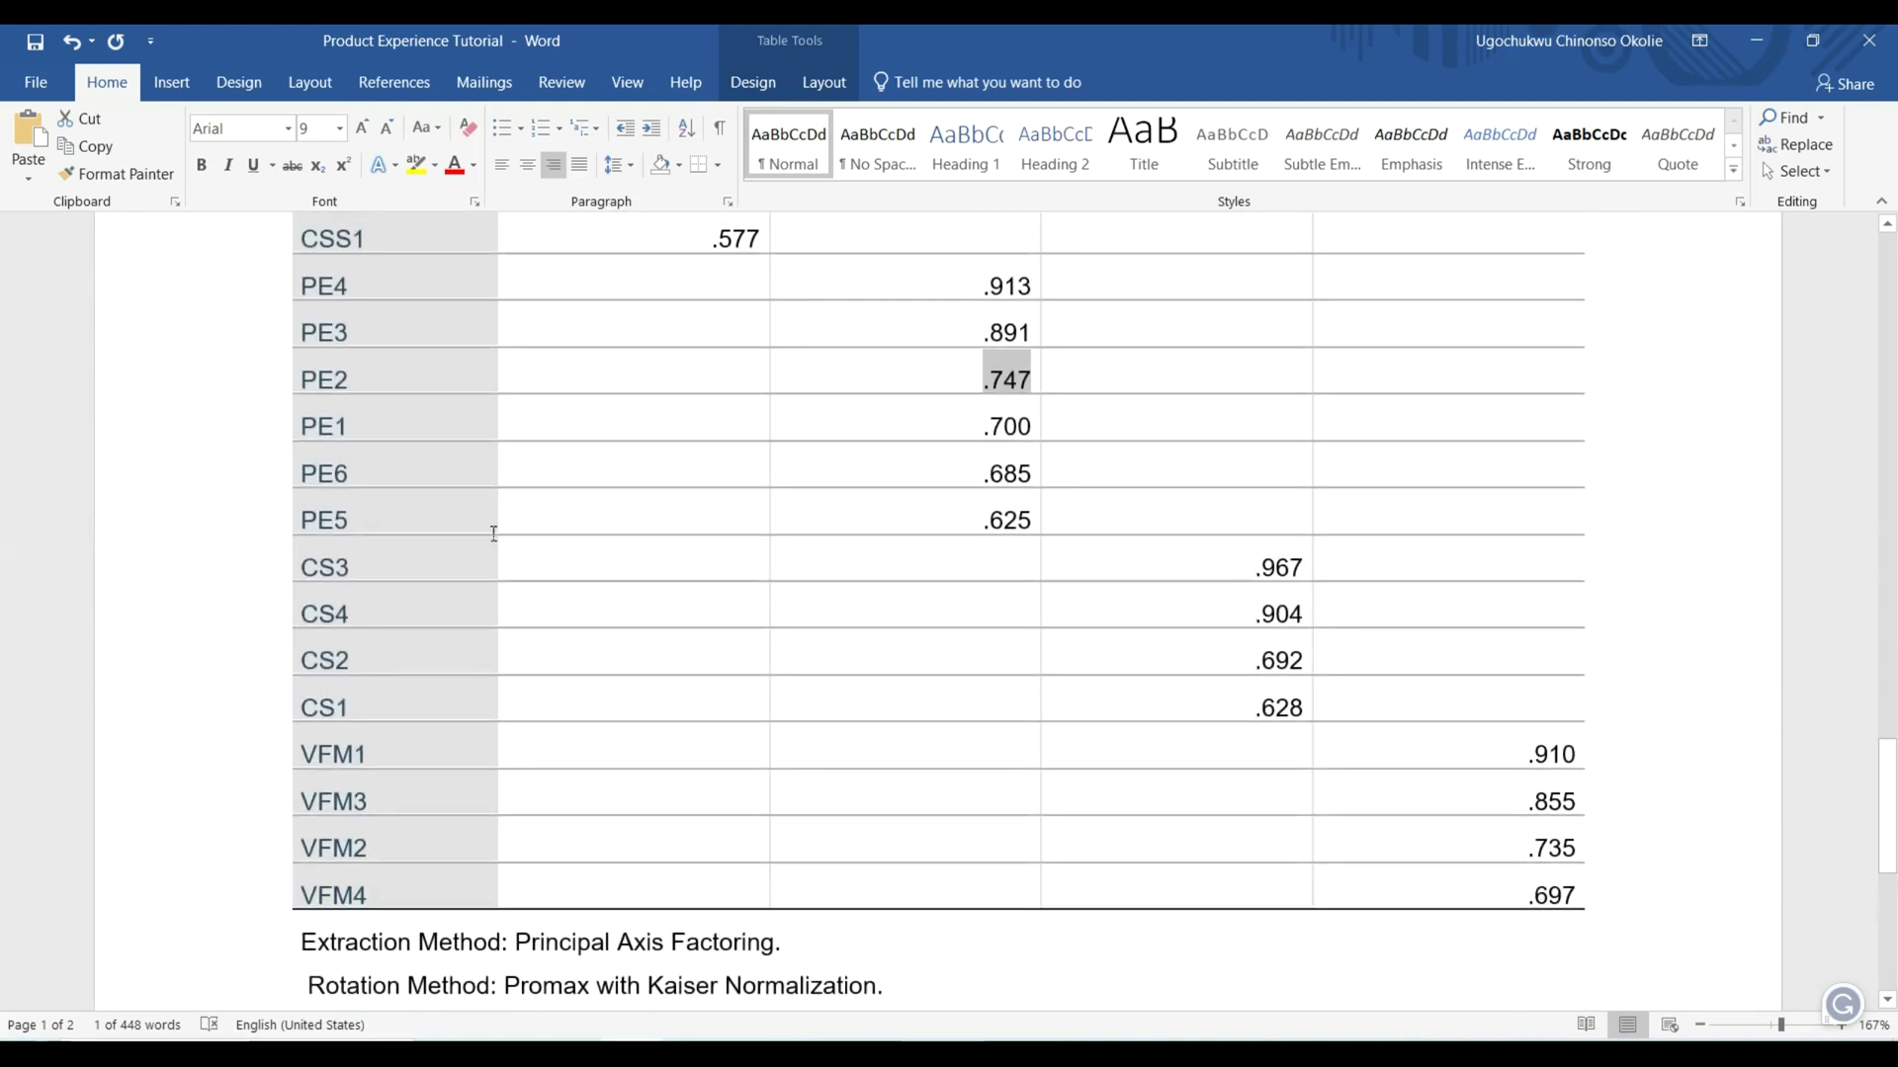
{"action": "scroll", "coordinate": [450, 547], "scroll_direction": "up", "scroll_amount": 10}
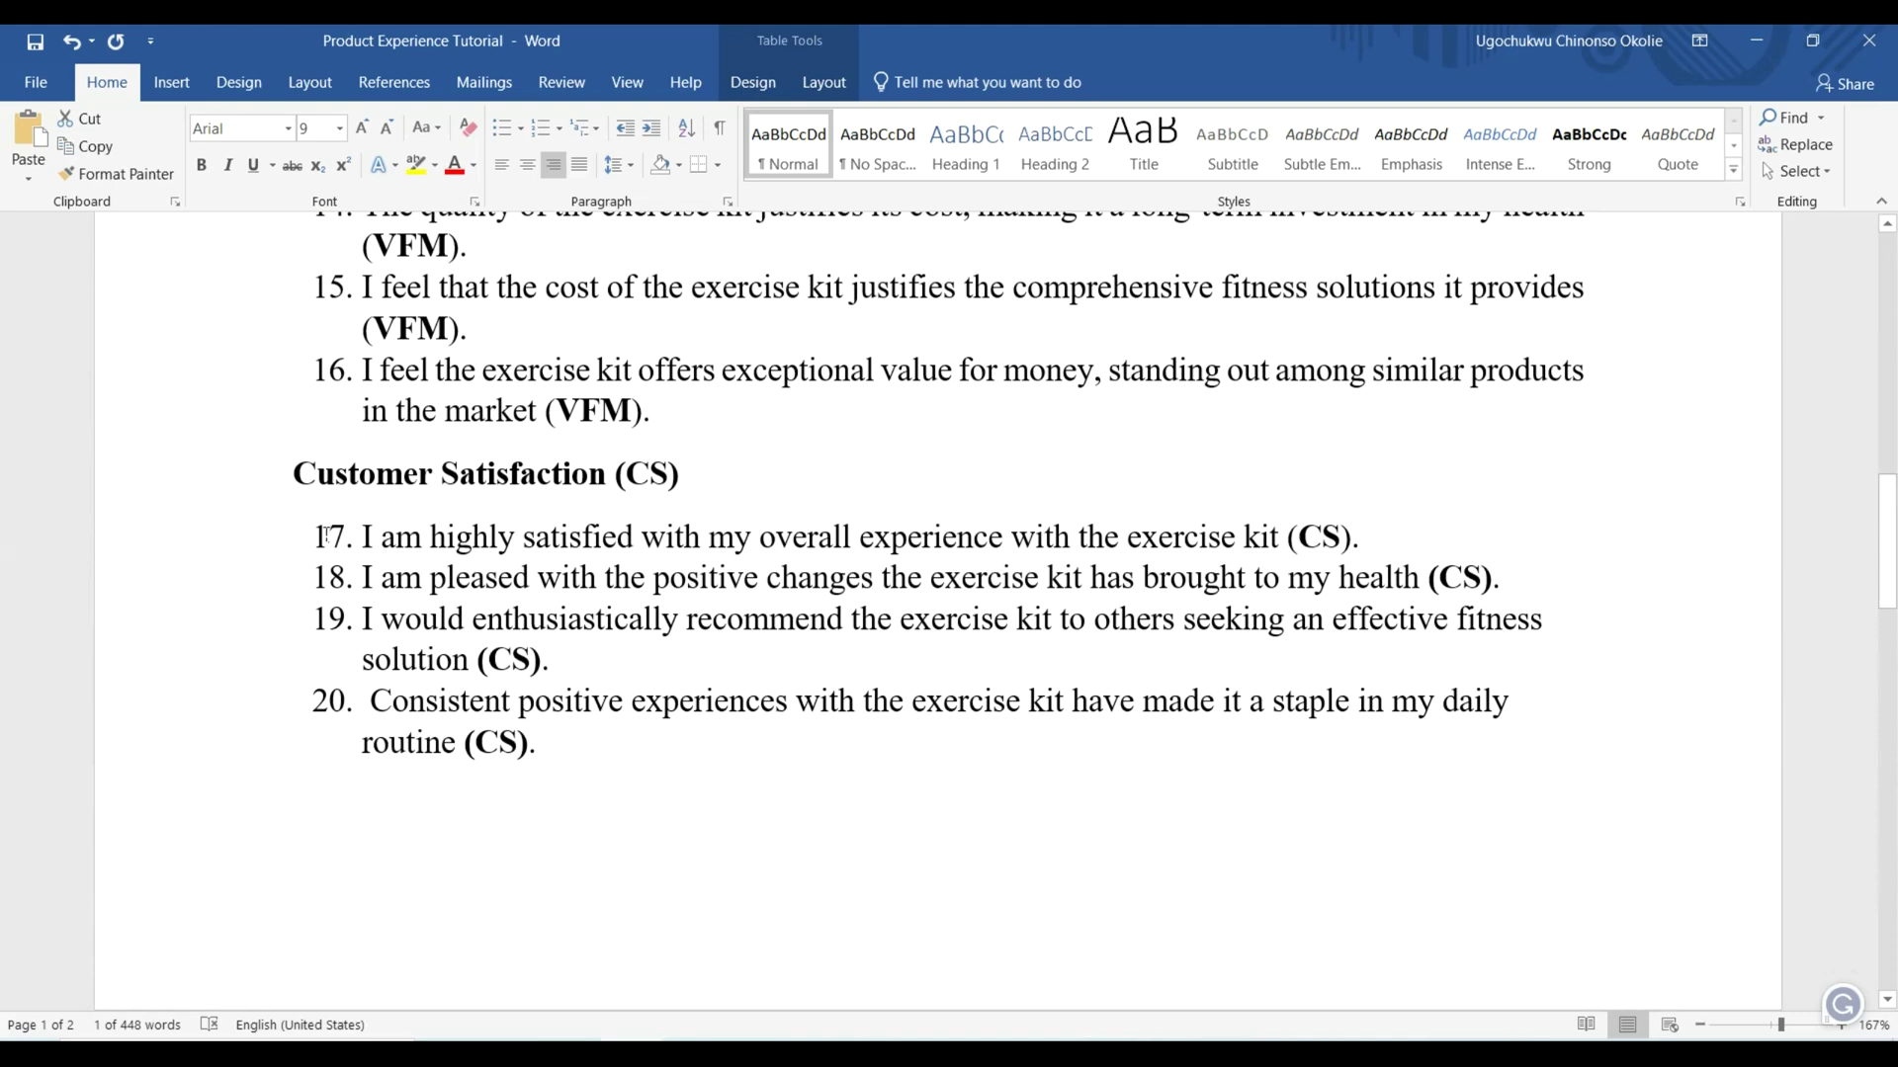
{"action": "left_click", "coordinate": [362, 538]}
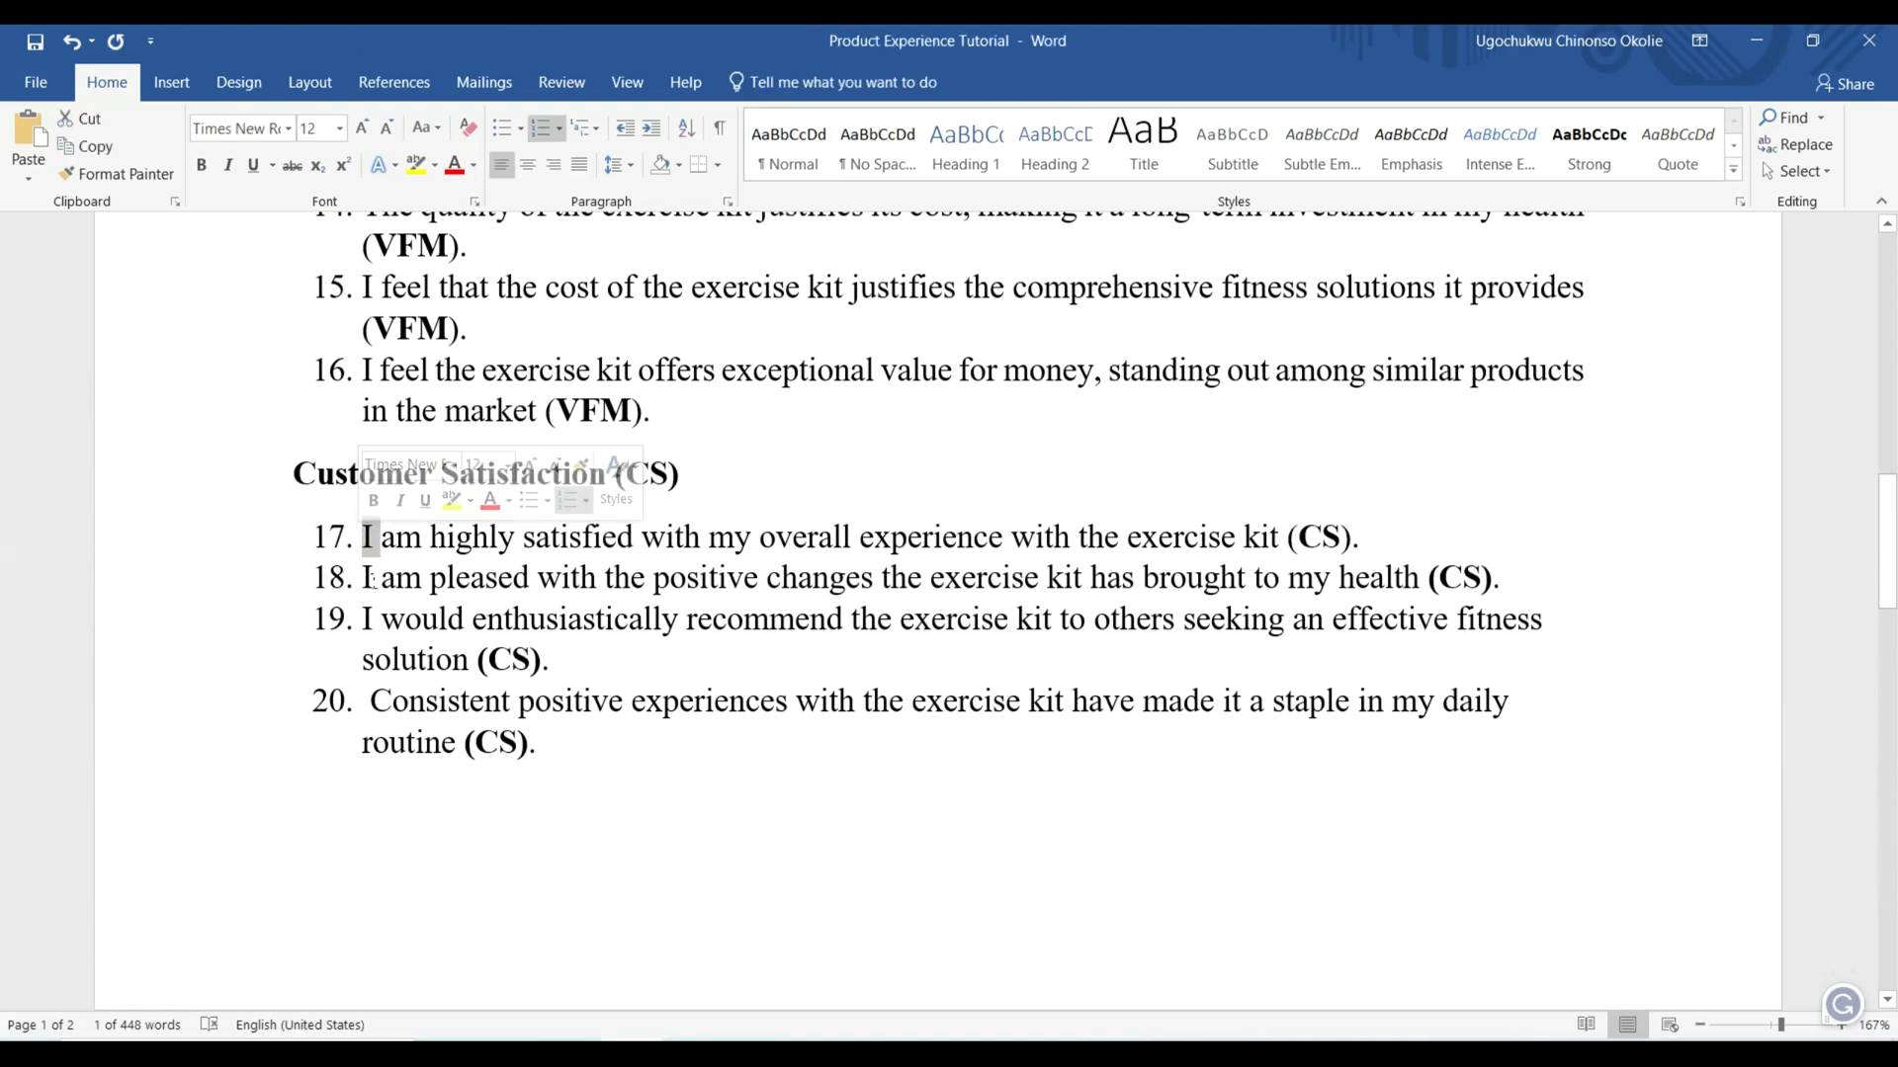
{"action": "left_click_drag", "start_coordinate": [382, 619], "coordinate": [494, 670]}
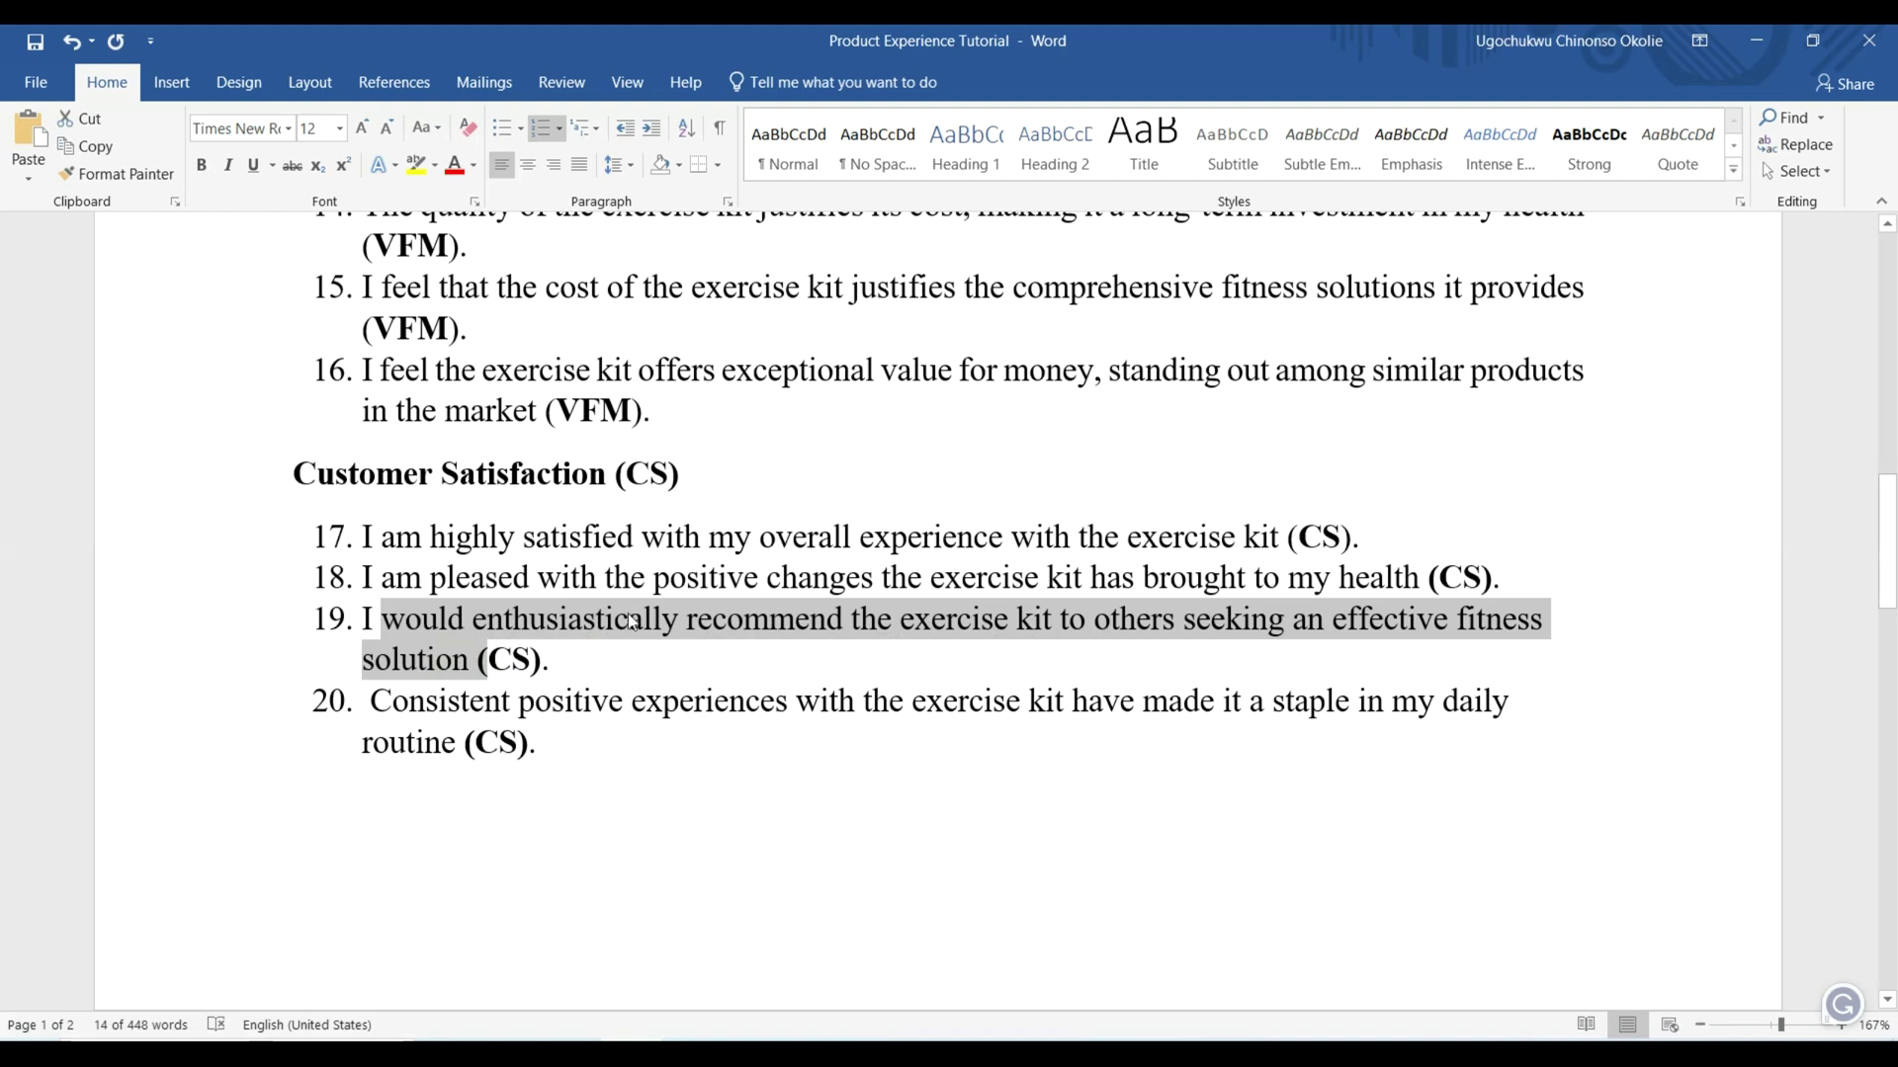
Match the VFM rows under factor 4 of the Pattern Matrix to items 13 to 16 of the Value for Money scale.
{"action": "scroll", "coordinate": [584, 616], "scroll_direction": "down", "scroll_amount": 5}
{"action": "scroll", "coordinate": [584, 616], "scroll_direction": "down", "scroll_amount": 10}
{"action": "scroll", "coordinate": [1056, 767], "scroll_direction": "up", "scroll_amount": 3}
{"action": "scroll", "coordinate": [1055, 767], "scroll_direction": "down", "scroll_amount": 3}
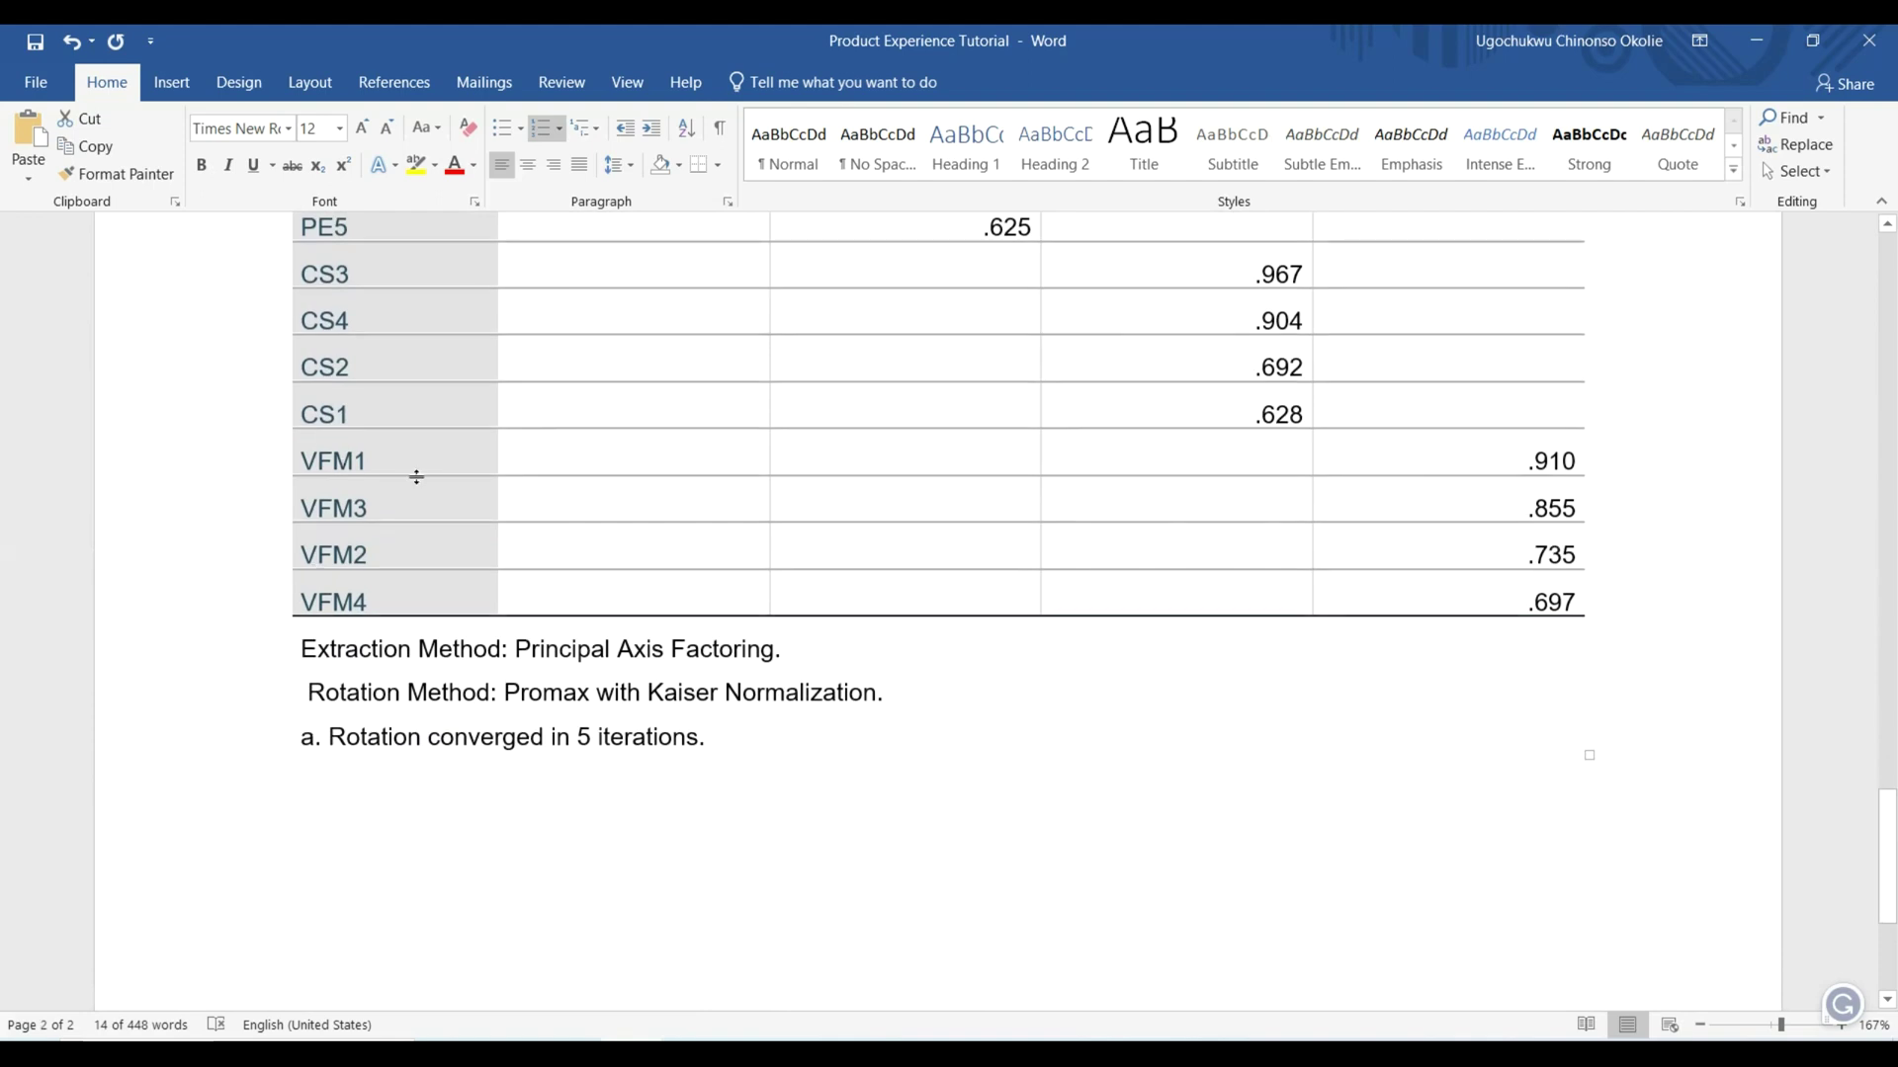
{"action": "scroll", "coordinate": [416, 477], "scroll_direction": "up", "scroll_amount": 12}
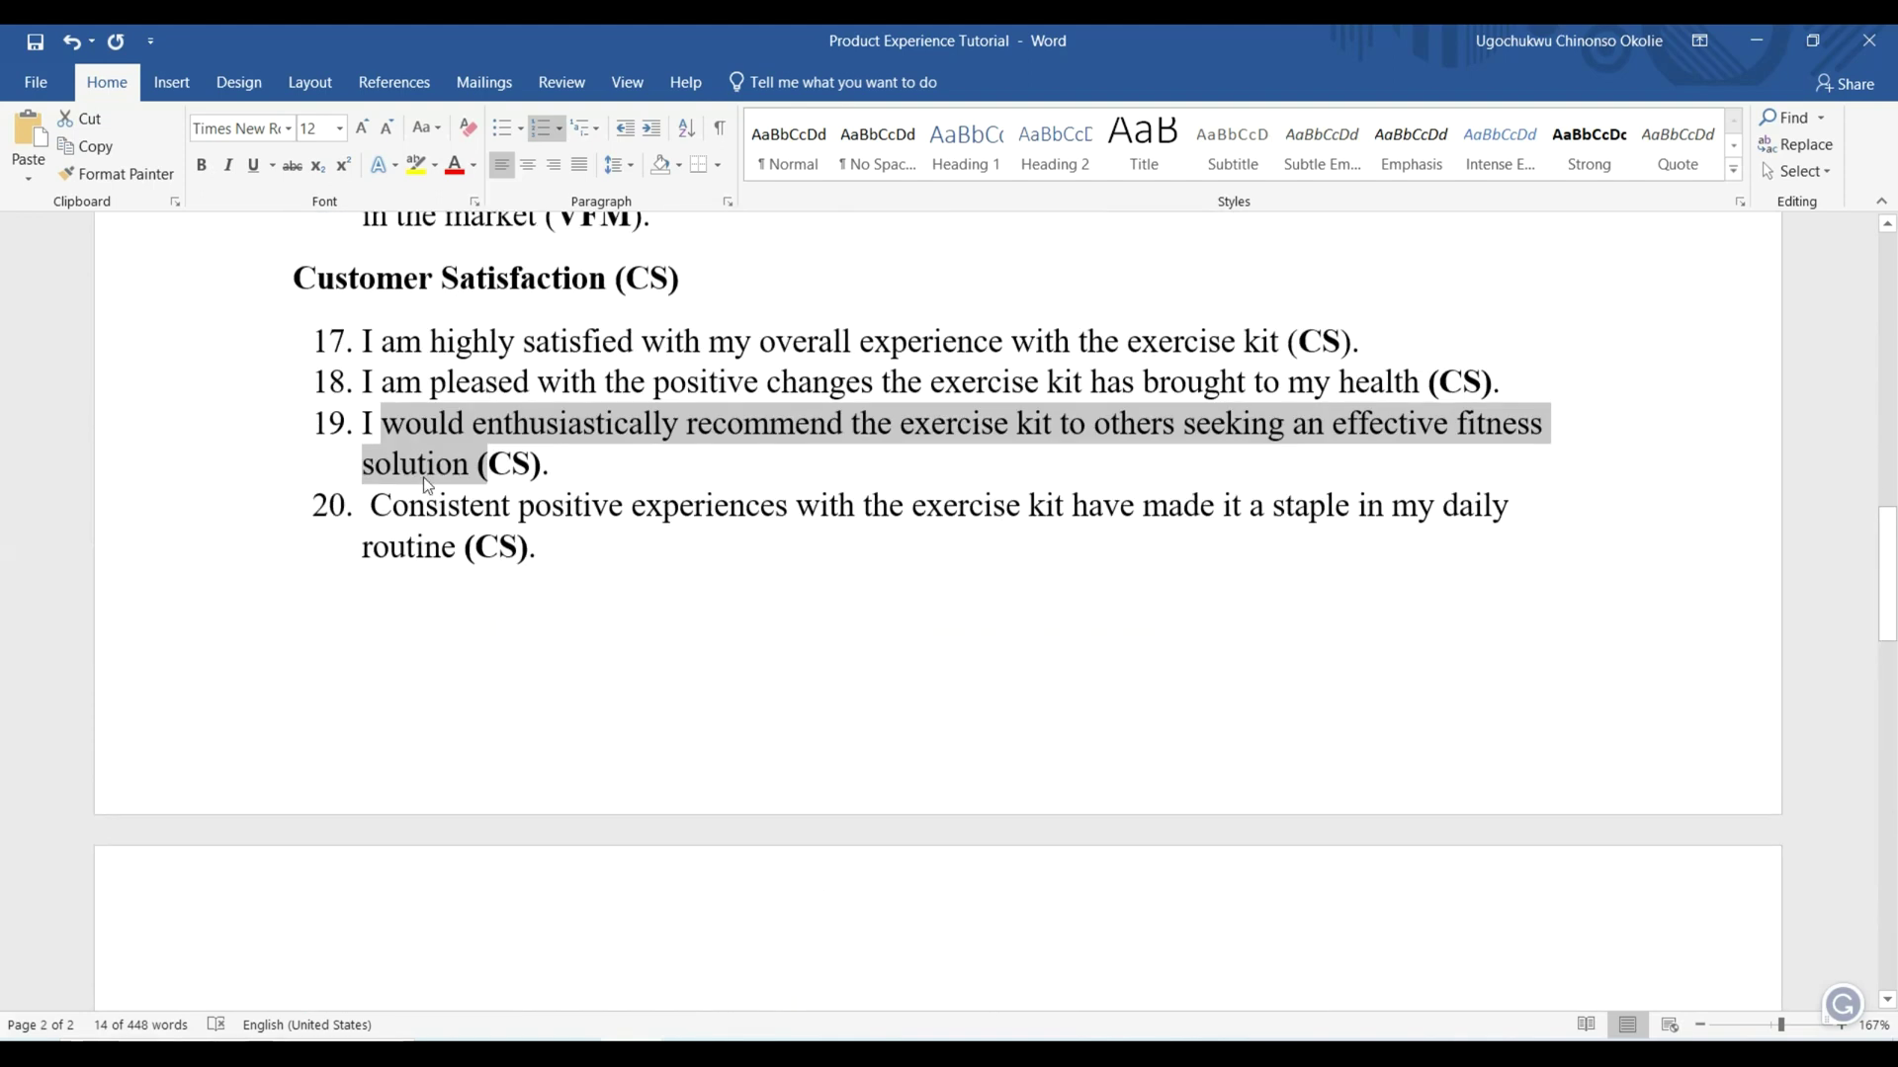
{"action": "scroll", "coordinate": [427, 486], "scroll_direction": "up", "scroll_amount": 4}
{"action": "scroll", "coordinate": [353, 457], "scroll_direction": "up", "scroll_amount": 1}
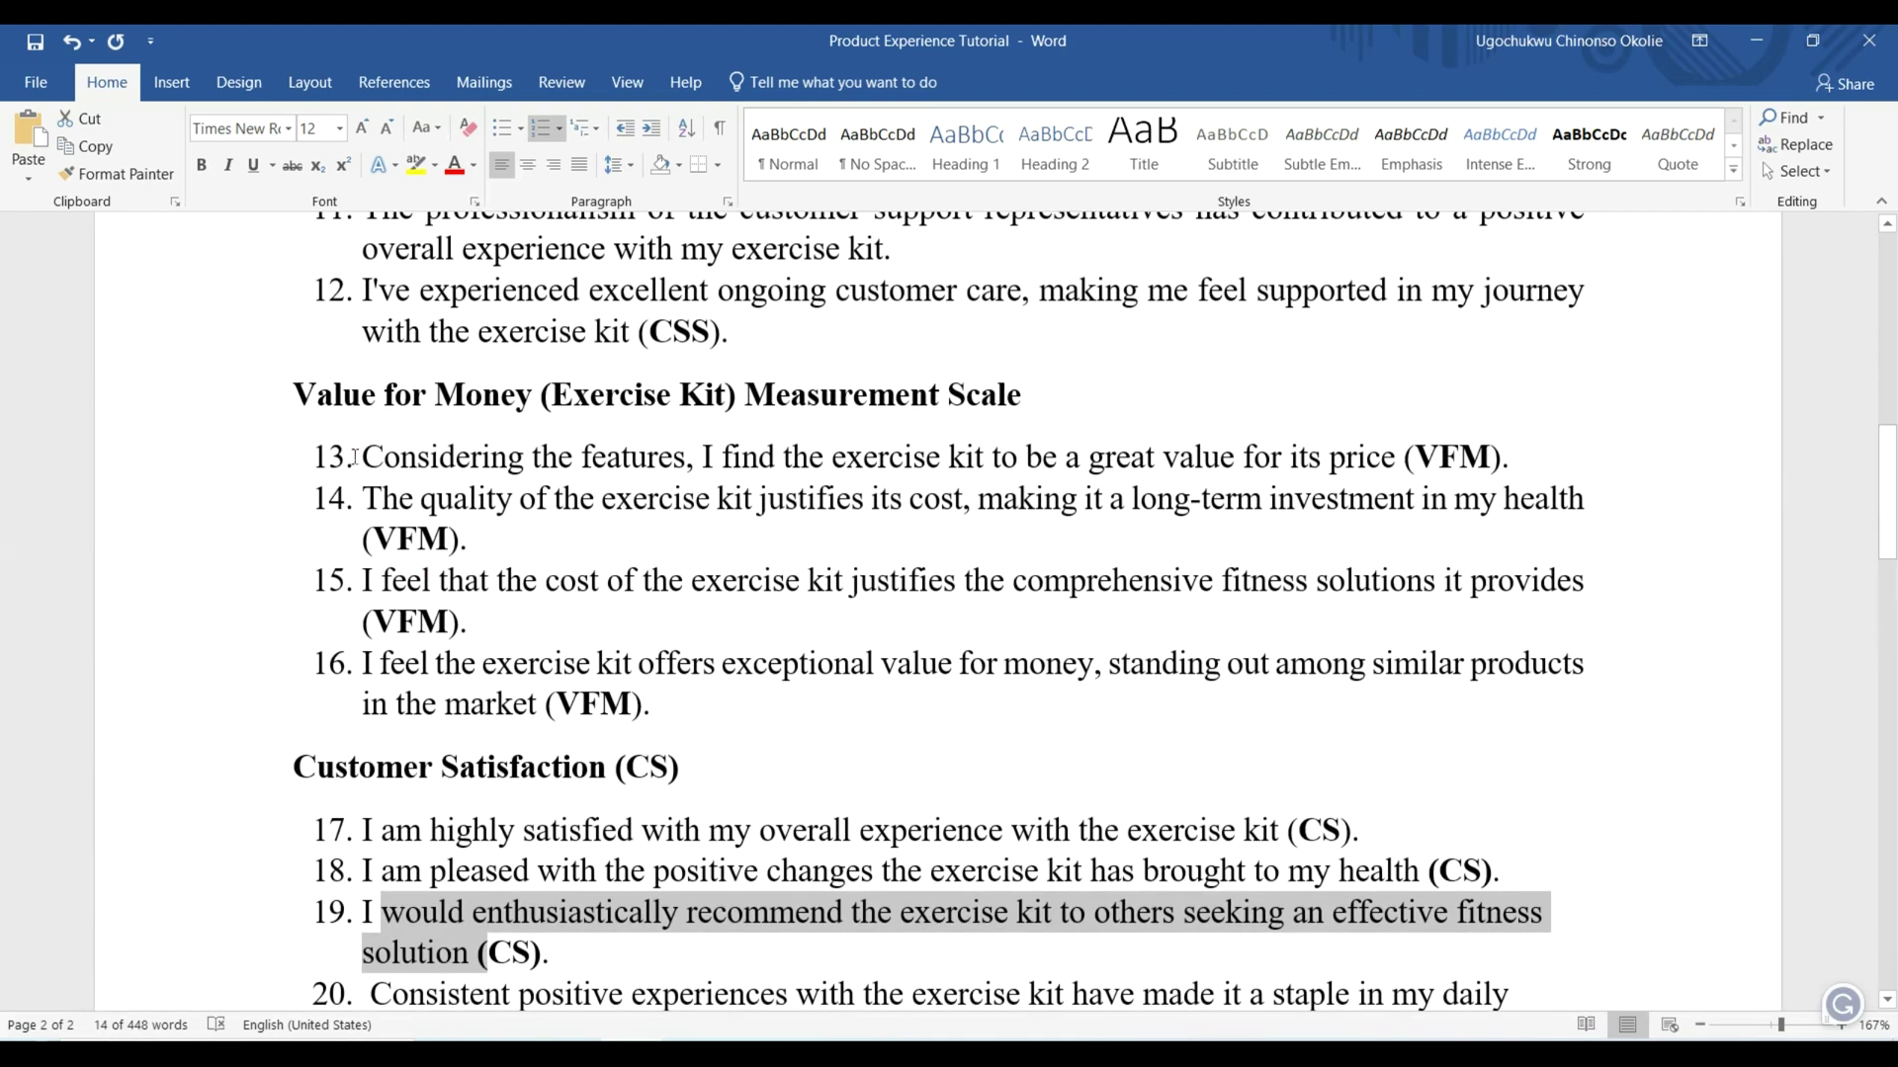
{"action": "left_click_drag", "start_coordinate": [362, 460], "coordinate": [678, 701]}
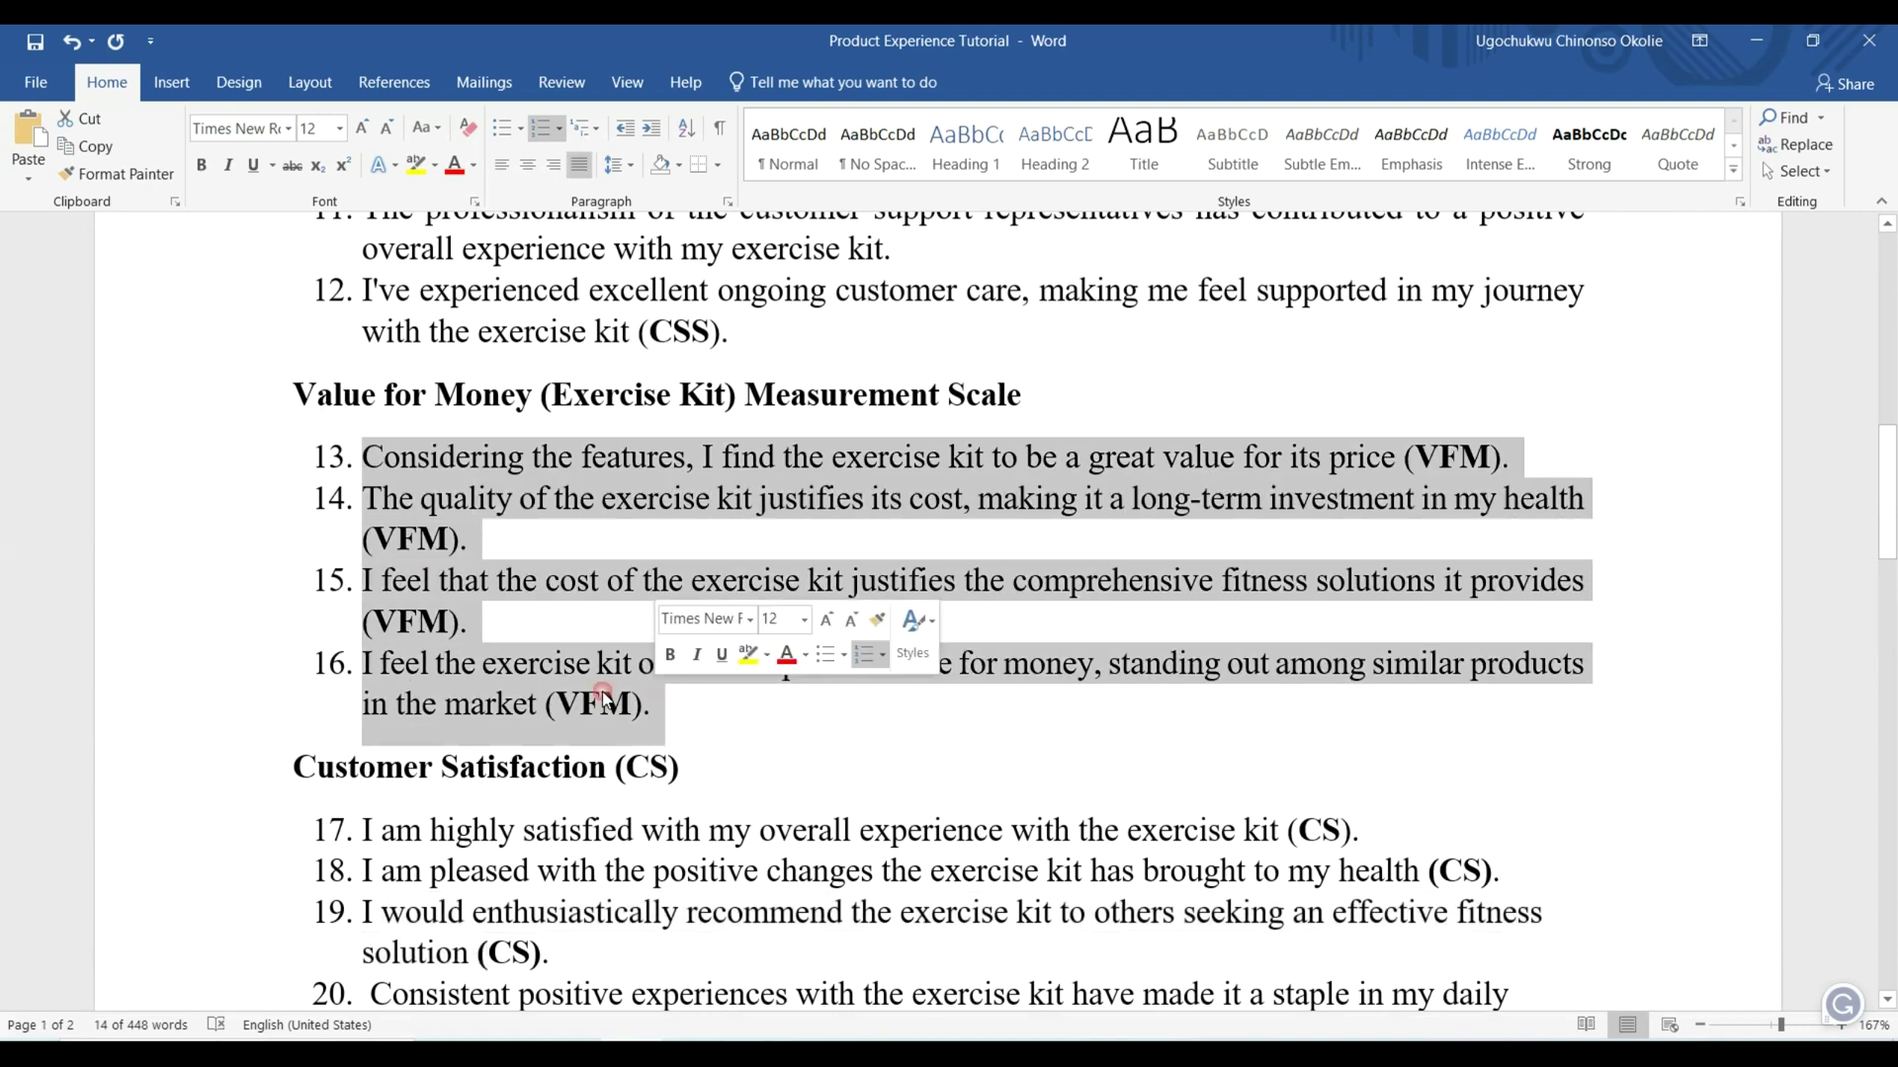
{"action": "scroll", "coordinate": [534, 509], "scroll_direction": "down", "scroll_amount": 15}
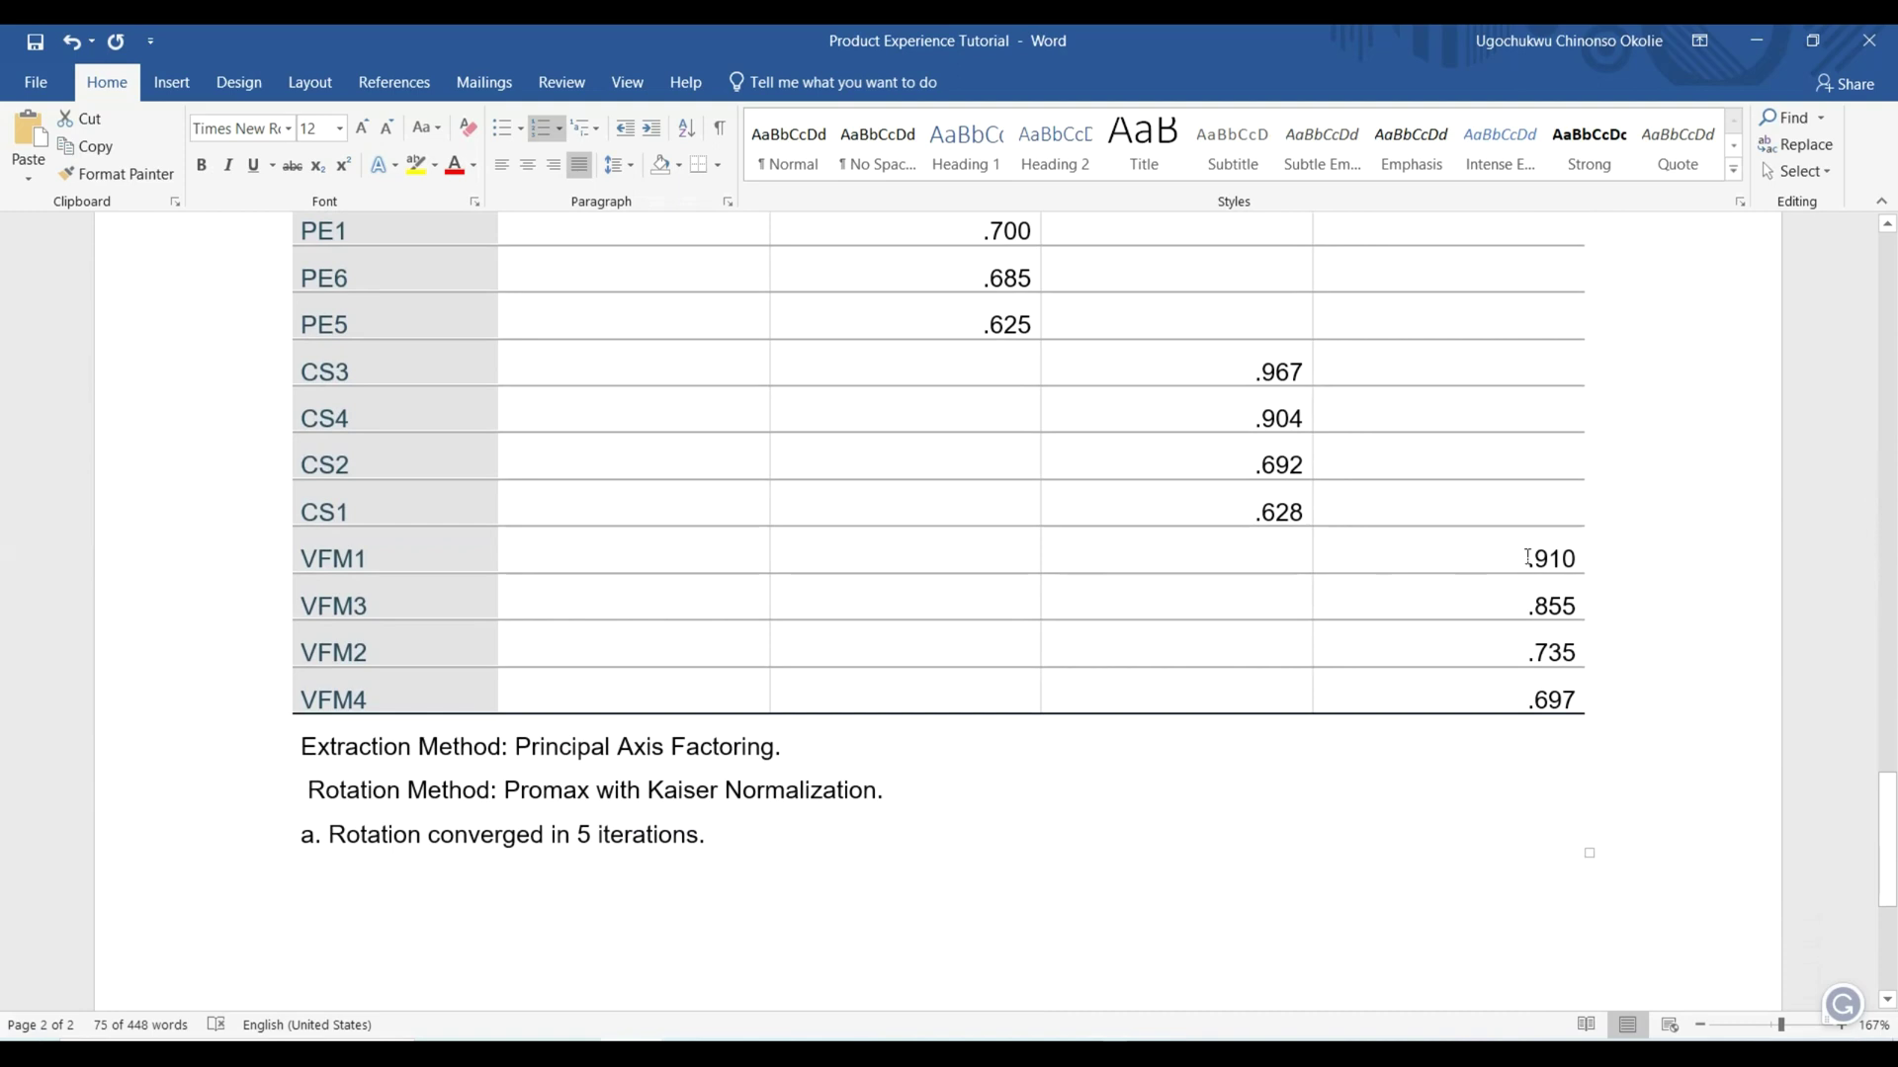
{"action": "scroll", "coordinate": [1526, 555], "scroll_direction": "up", "scroll_amount": 2}
{"action": "scroll", "coordinate": [1528, 539], "scroll_direction": "down", "scroll_amount": 3}
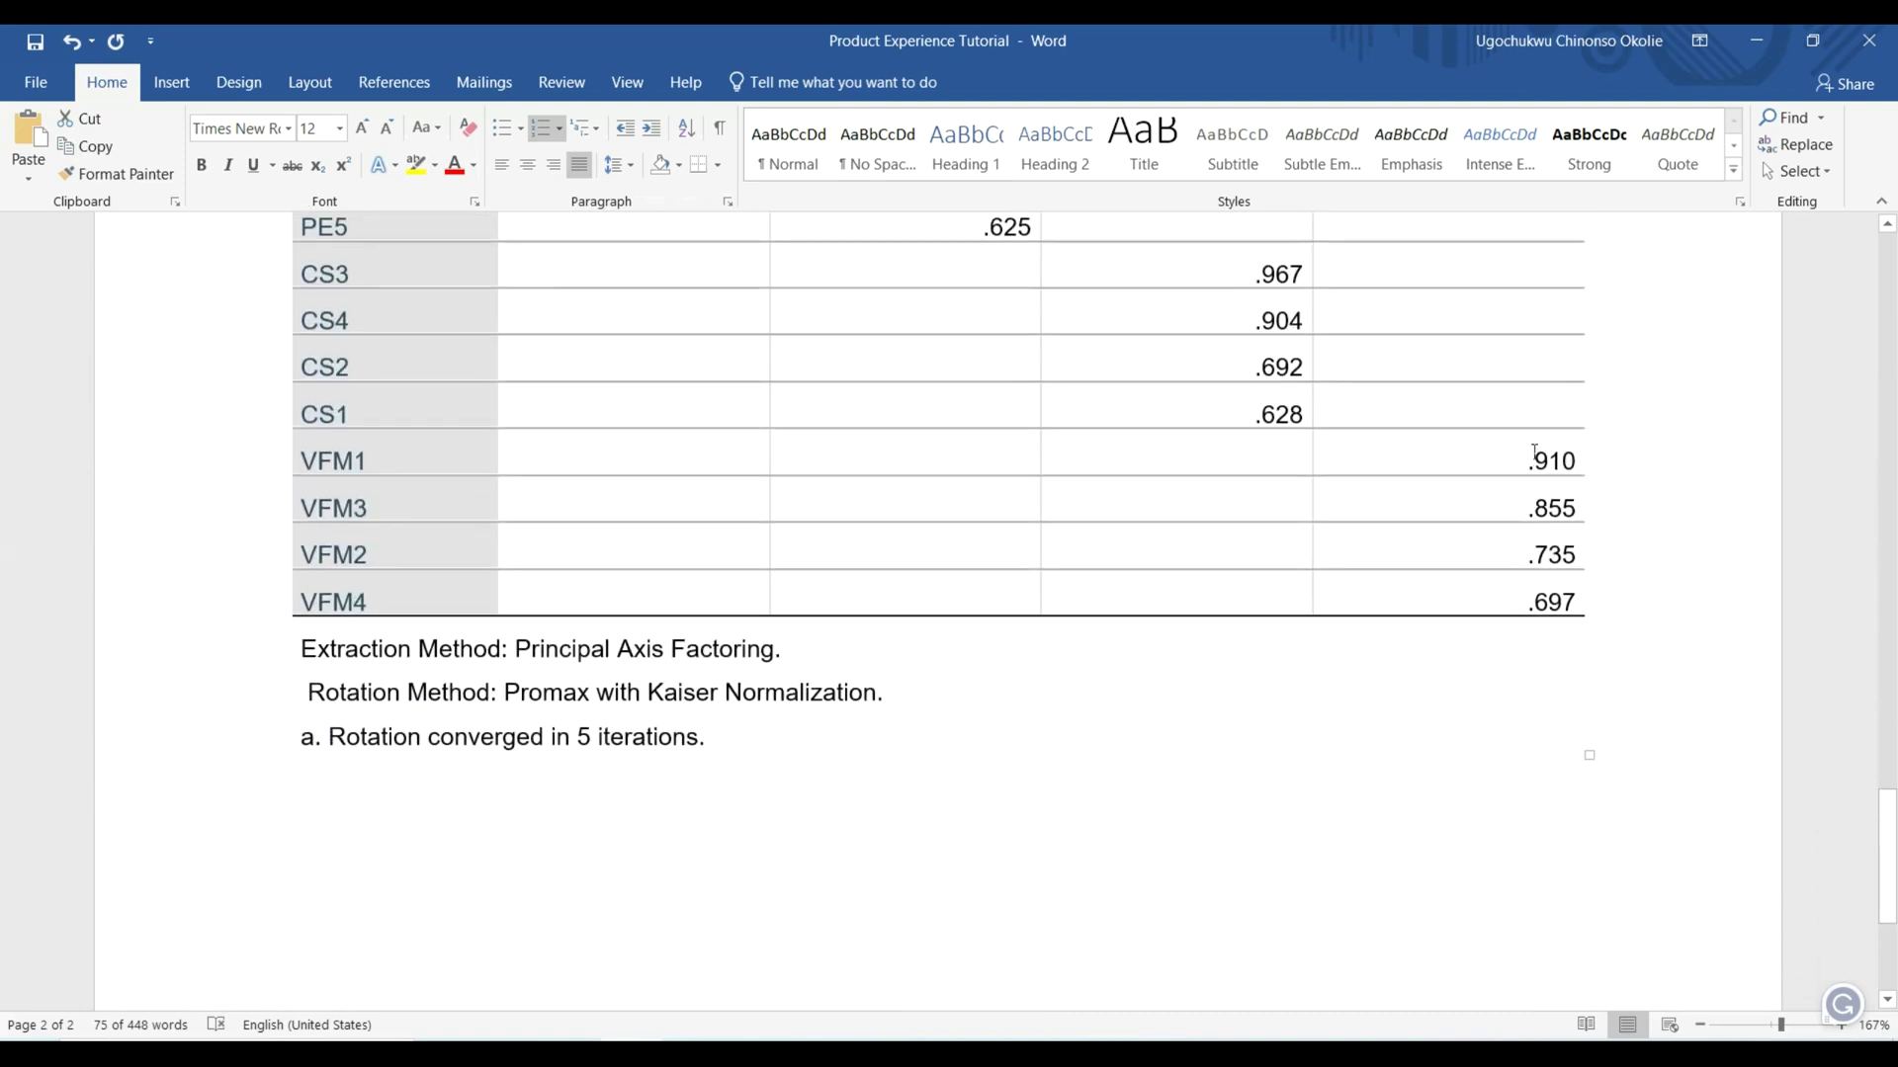
Replace the factor 4 column heading in the Pattern Matrix table with "Value for Money".
{"action": "scroll", "coordinate": [1534, 451], "scroll_direction": "up", "scroll_amount": 9}
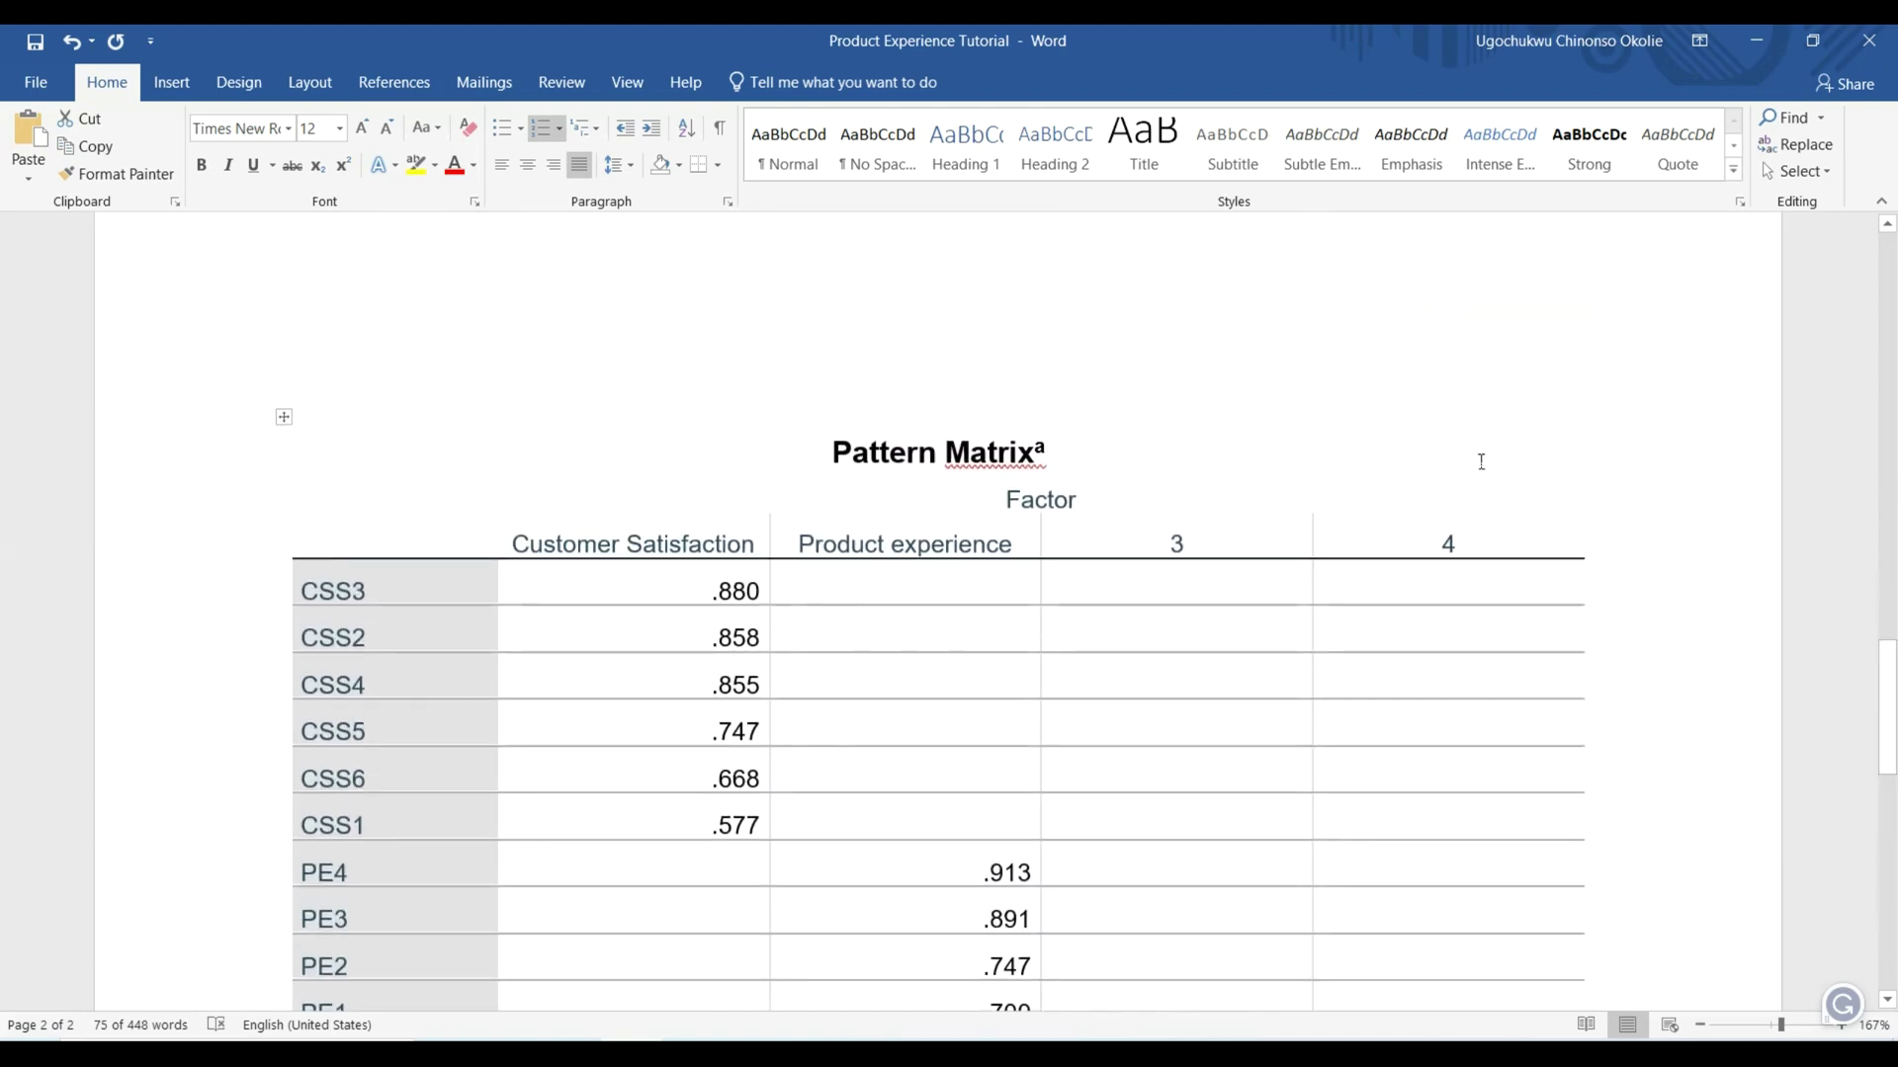
{"action": "left_click", "coordinate": [1457, 555]}
{"action": "key", "text": "BackSpace"}
{"action": "type", "text": "Value for Money"}
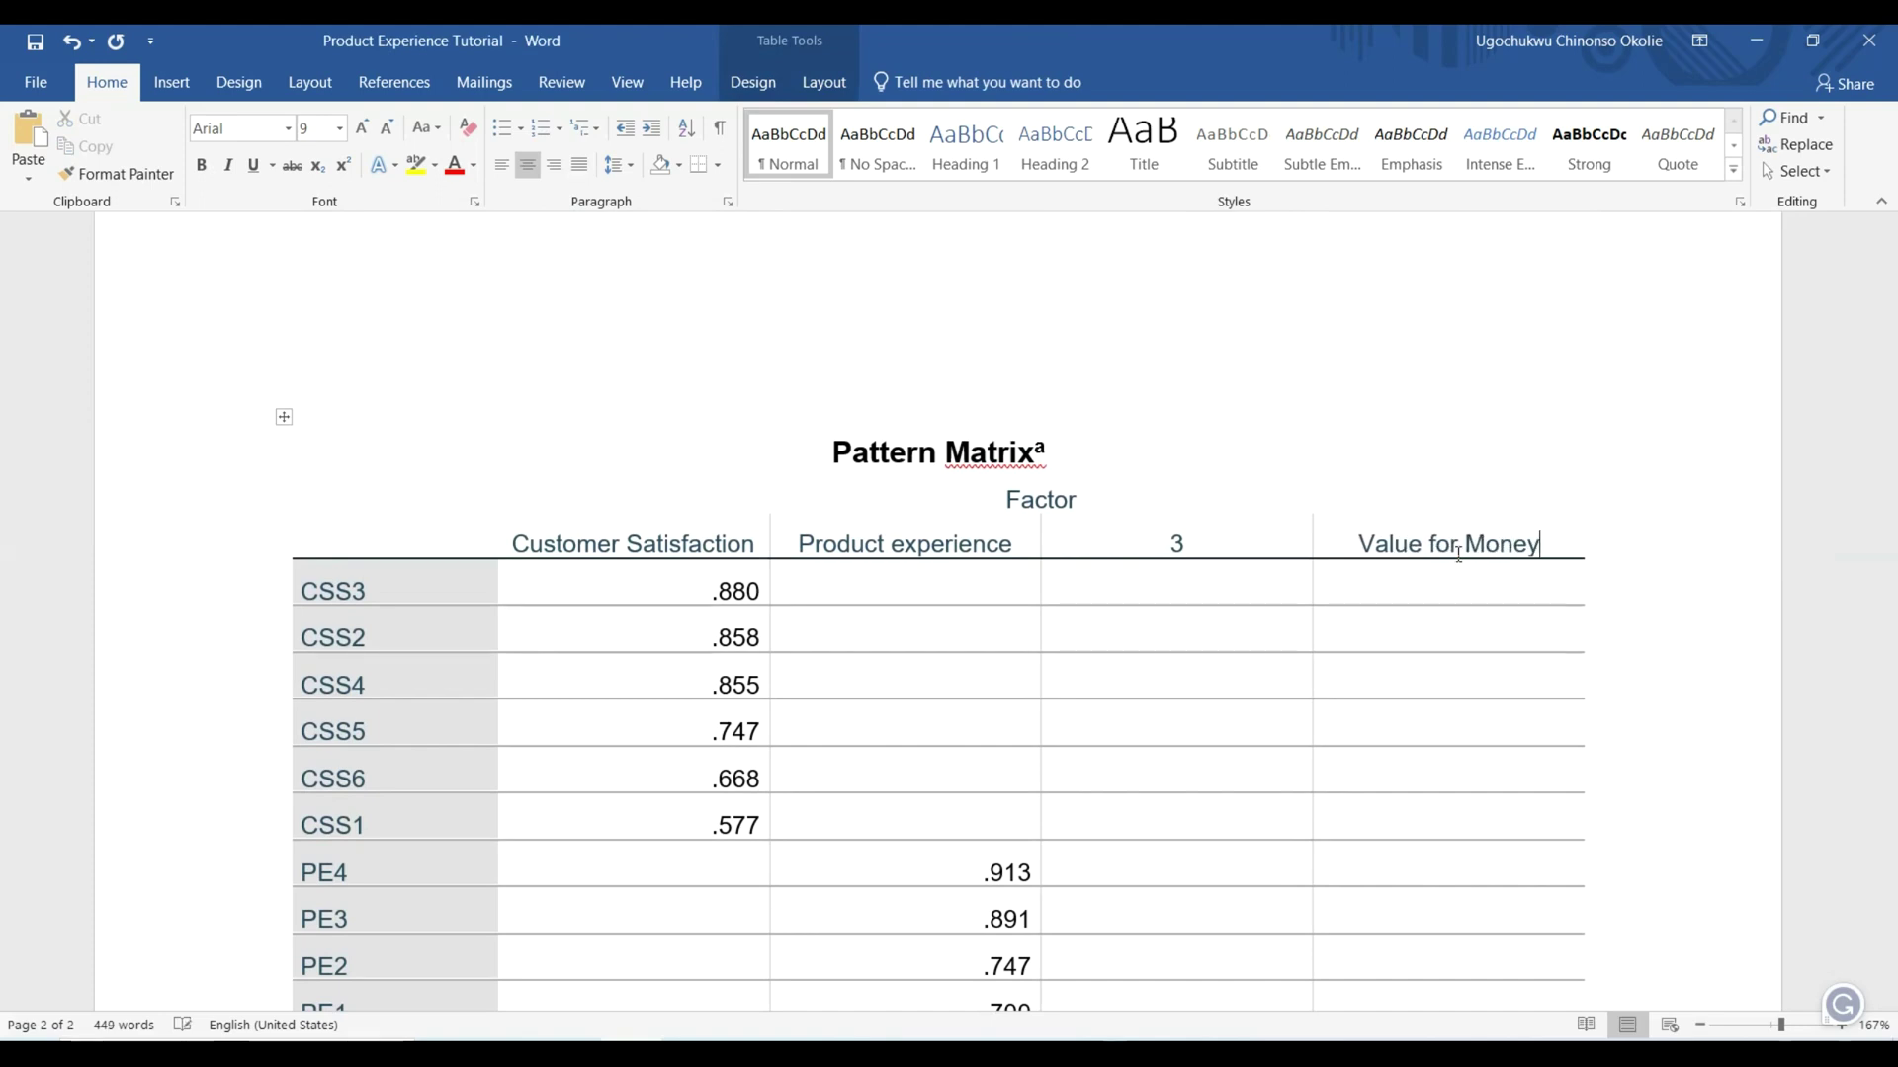
Check which items load on factor 3 and replace its column heading in the Pattern Matrix table with "Customer Satisfaction".
{"action": "left_click", "coordinate": [1245, 529]}
{"action": "scroll", "coordinate": [1246, 529], "scroll_direction": "up", "scroll_amount": 4}
{"action": "scroll", "coordinate": [1249, 532], "scroll_direction": "down", "scroll_amount": 4}
{"action": "scroll", "coordinate": [1250, 531], "scroll_direction": "down", "scroll_amount": 3}
{"action": "scroll", "coordinate": [1249, 532], "scroll_direction": "down", "scroll_amount": 1}
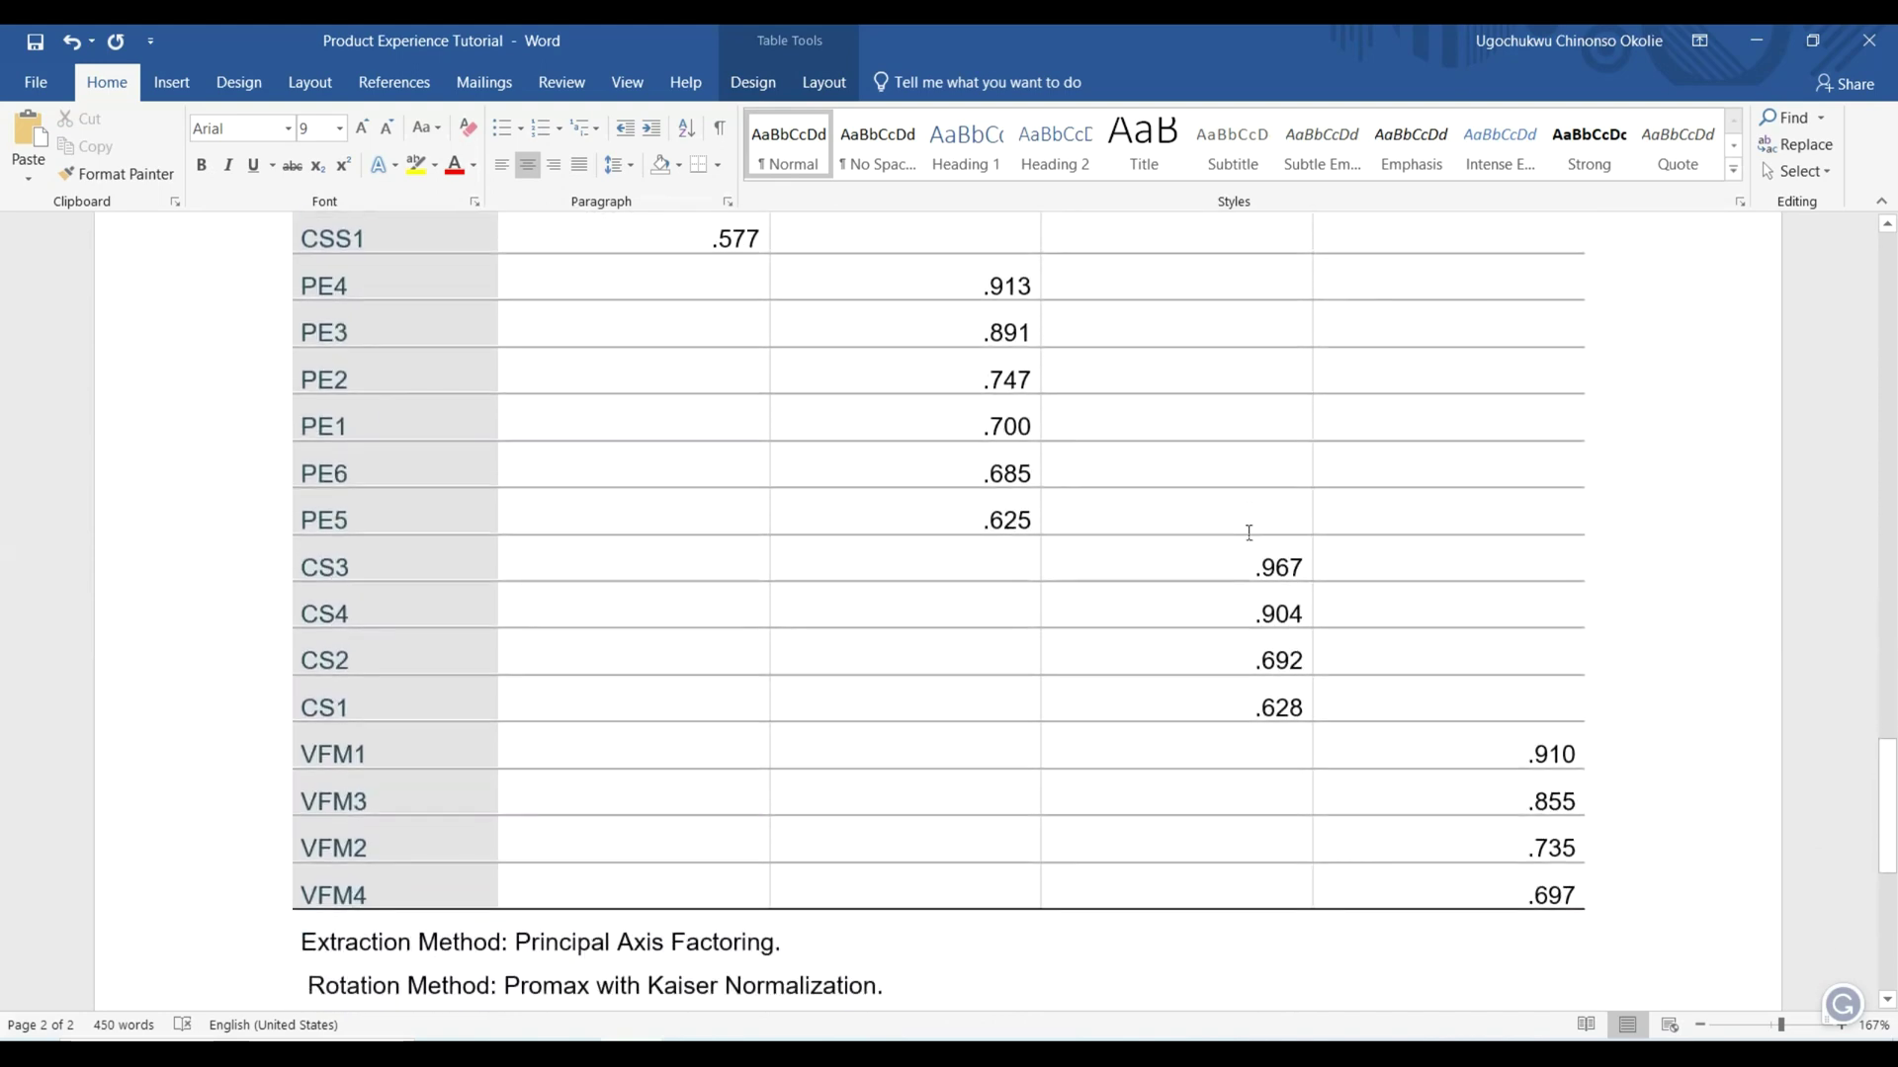
{"action": "scroll", "coordinate": [1249, 533], "scroll_direction": "up", "scroll_amount": 5}
{"action": "key", "text": "BackSpace"}
{"action": "type", "text": "Cust"}
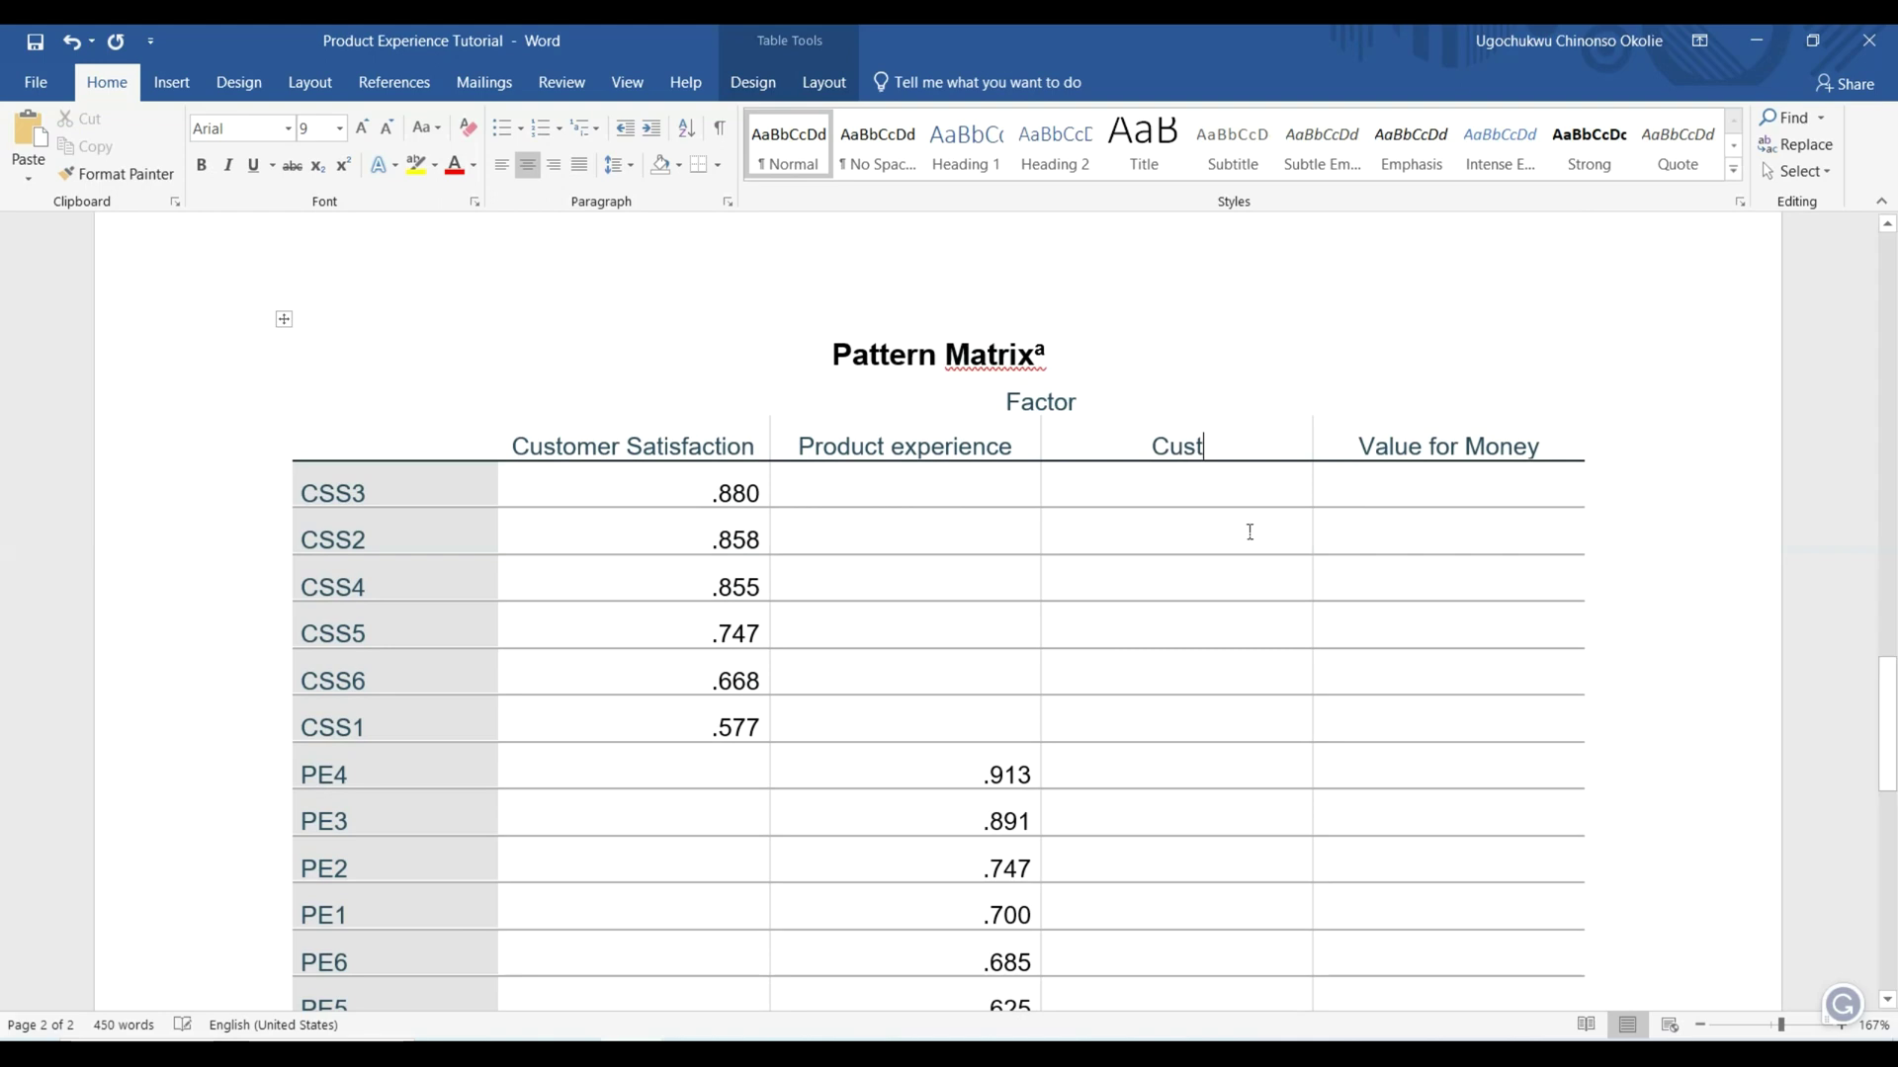
{"action": "type", "text": "omer Sa"}
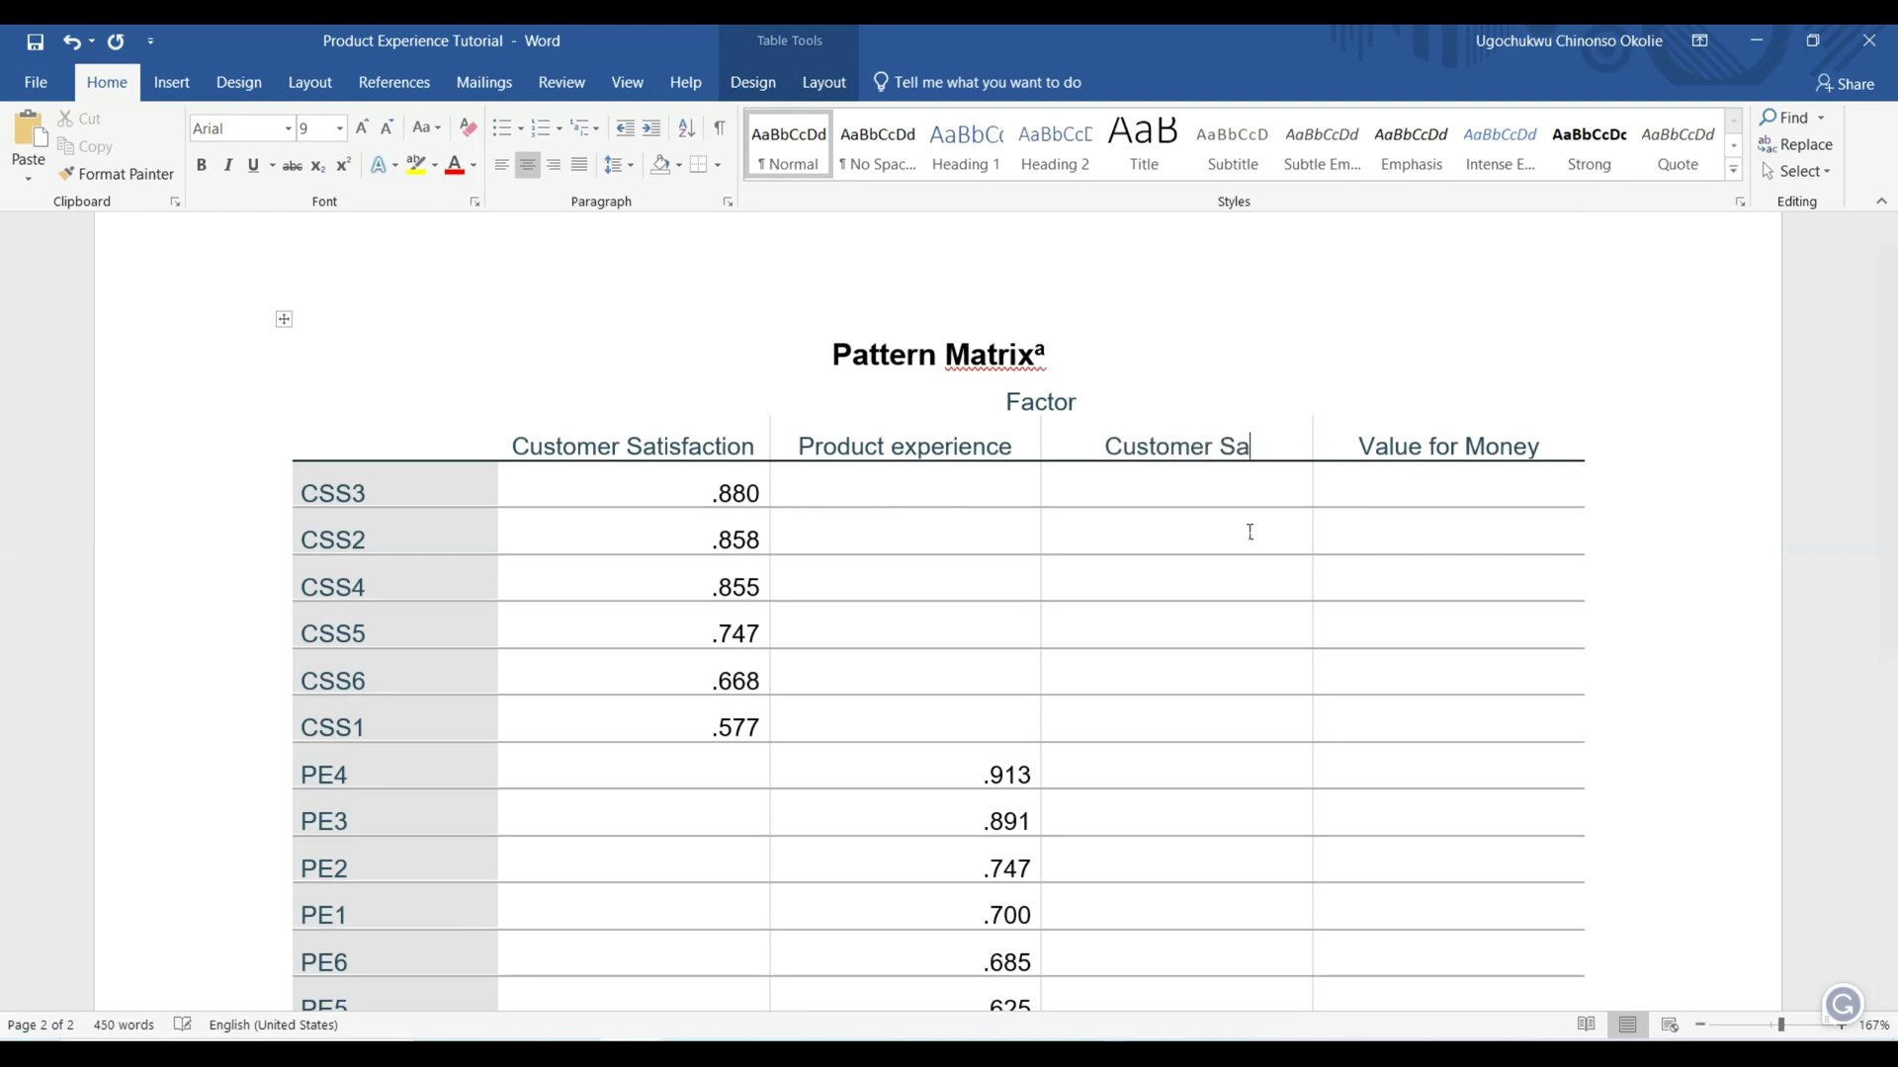
{"action": "type", "text": "t"}
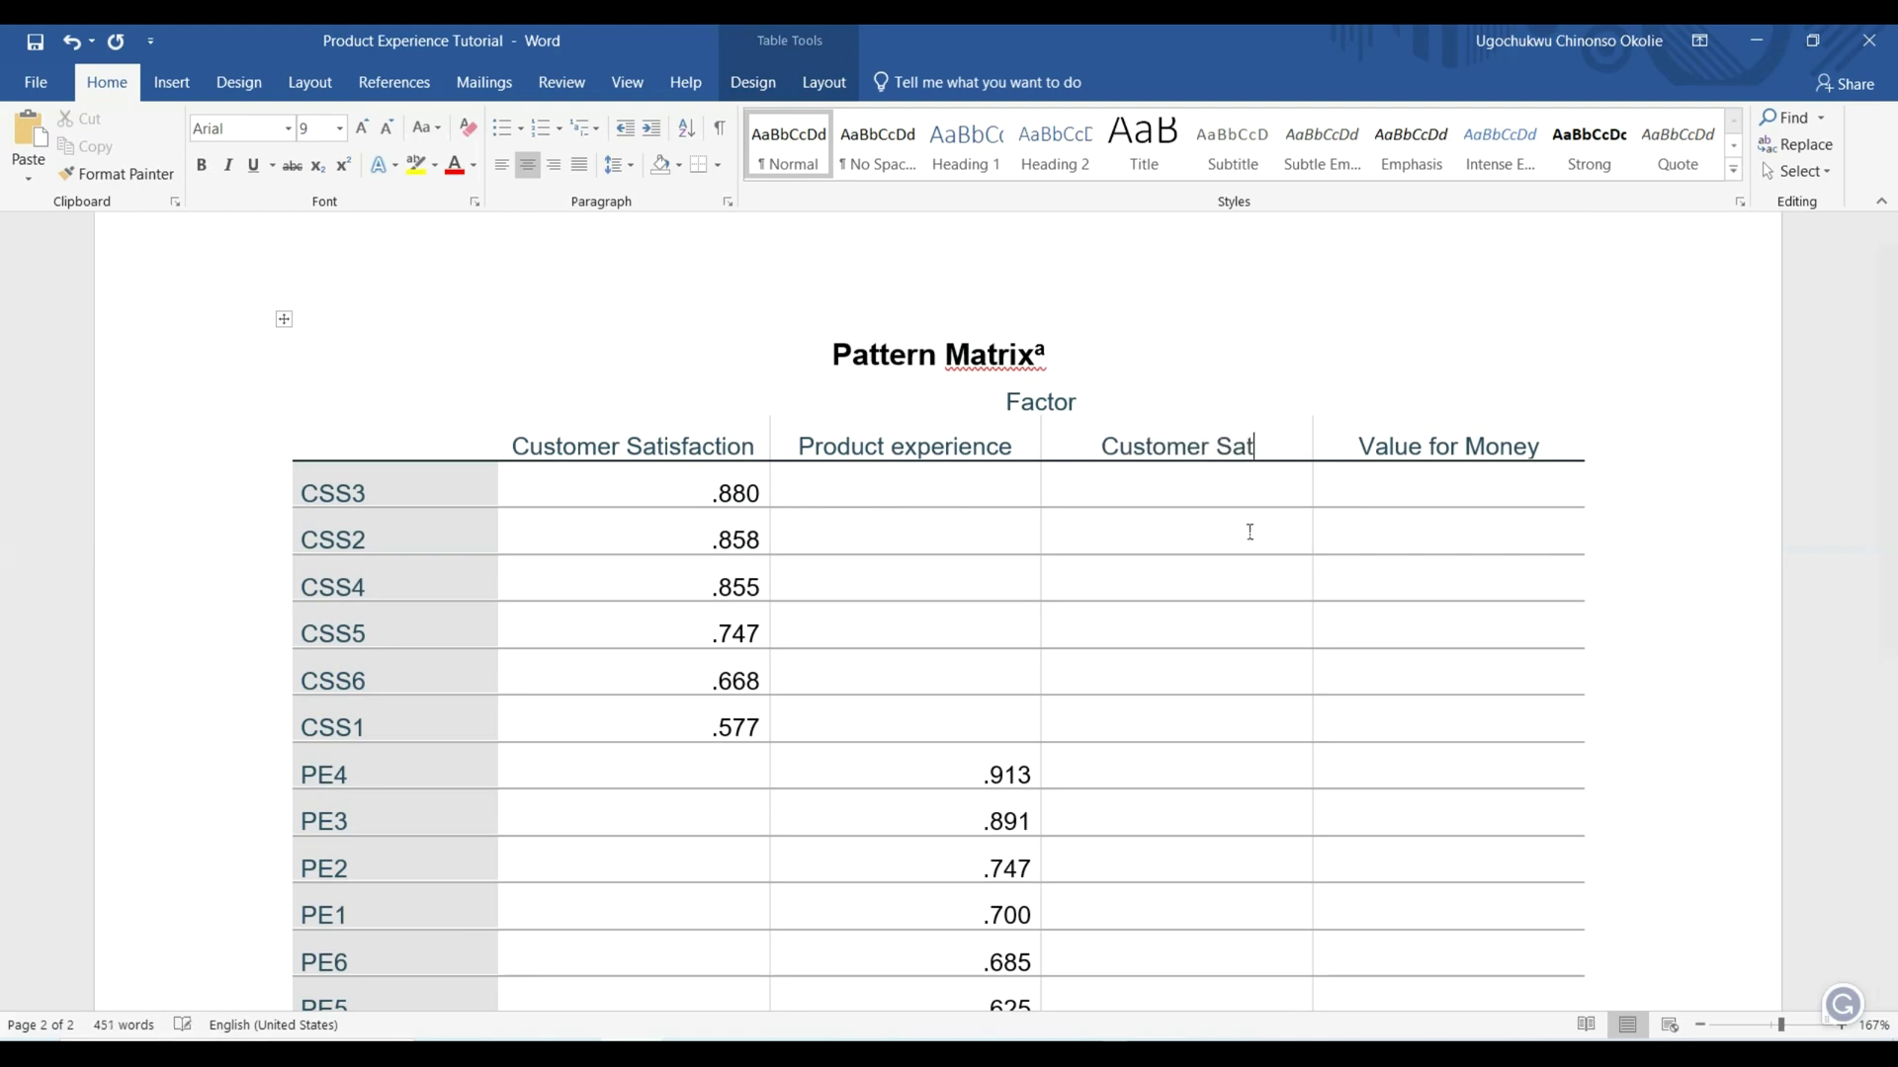
{"action": "type", "text": "isfaction"}
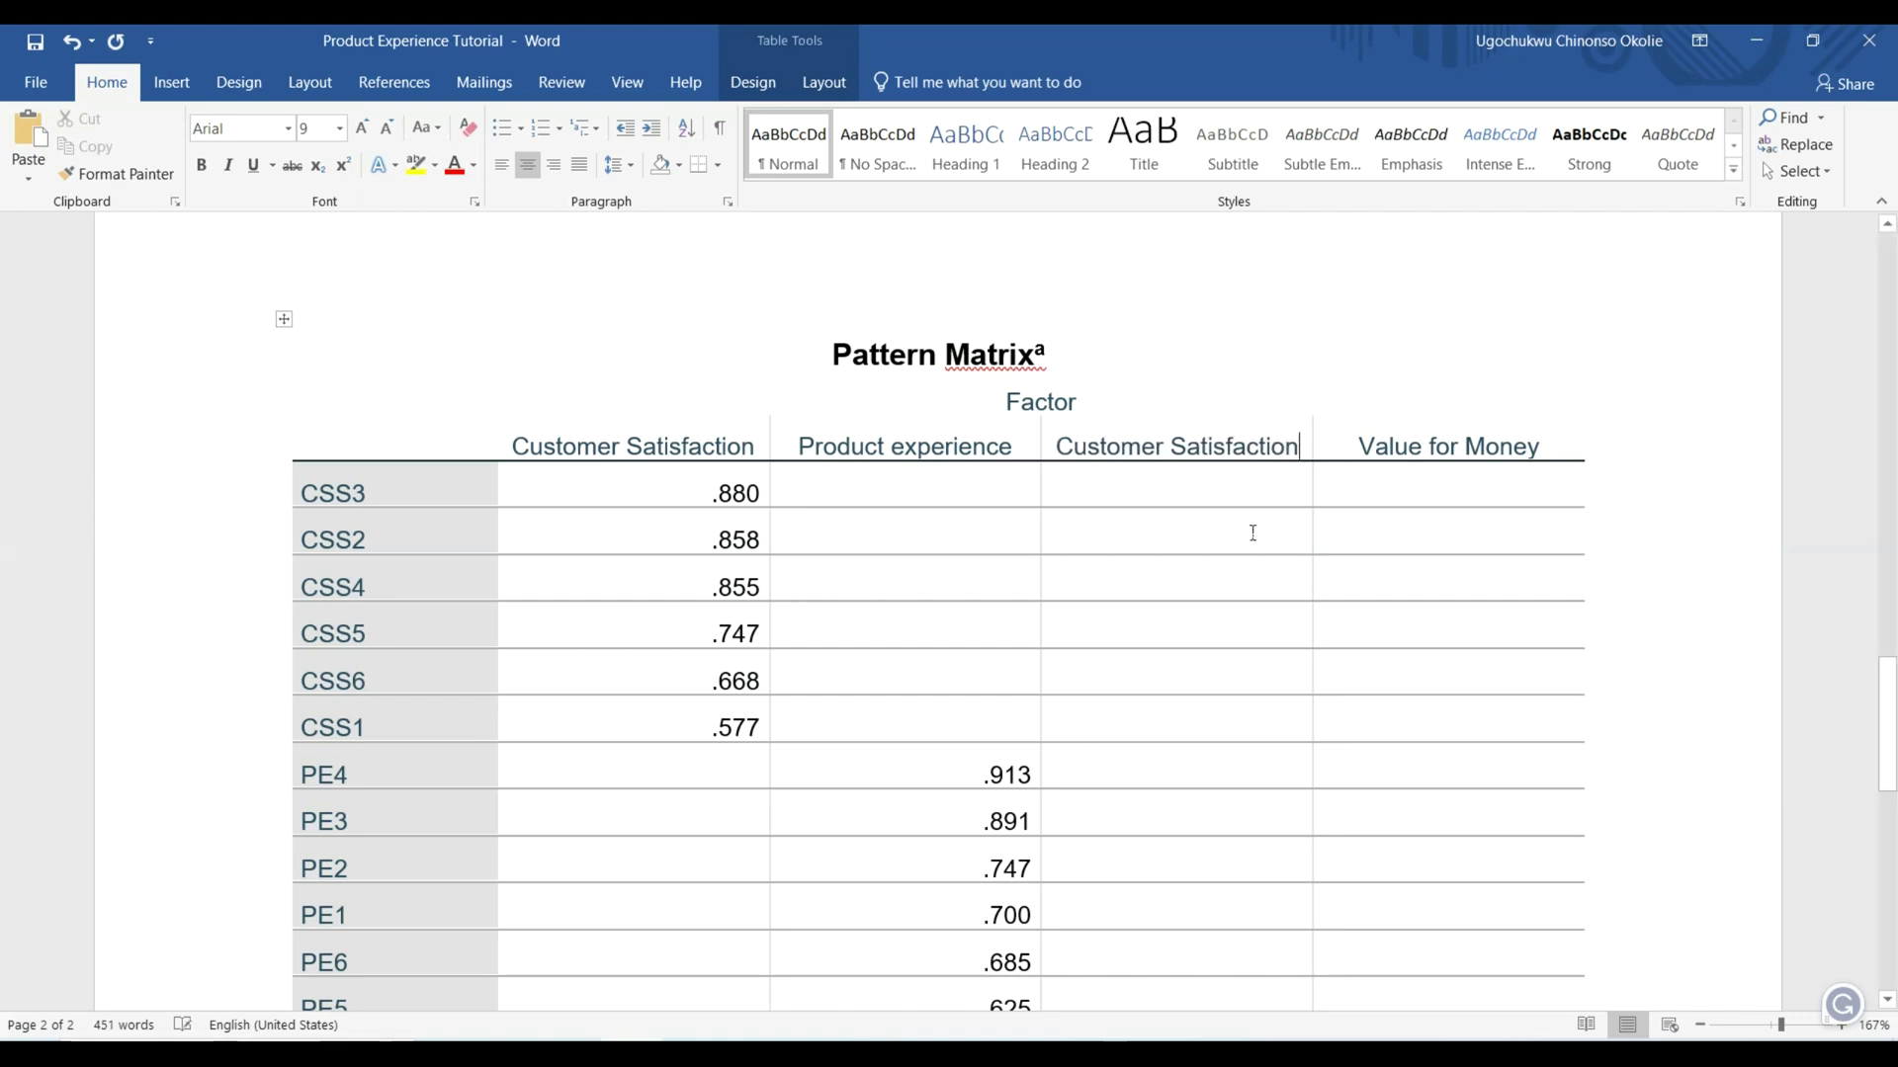
Check the CSS scale's title and insert "Support" between "Customer" and "Satisfaction" in the first factor's column heading.
{"action": "left_click", "coordinate": [632, 446]}
{"action": "scroll", "coordinate": [633, 446], "scroll_direction": "up", "scroll_amount": 20}
{"action": "scroll", "coordinate": [632, 446], "scroll_direction": "down", "scroll_amount": 20}
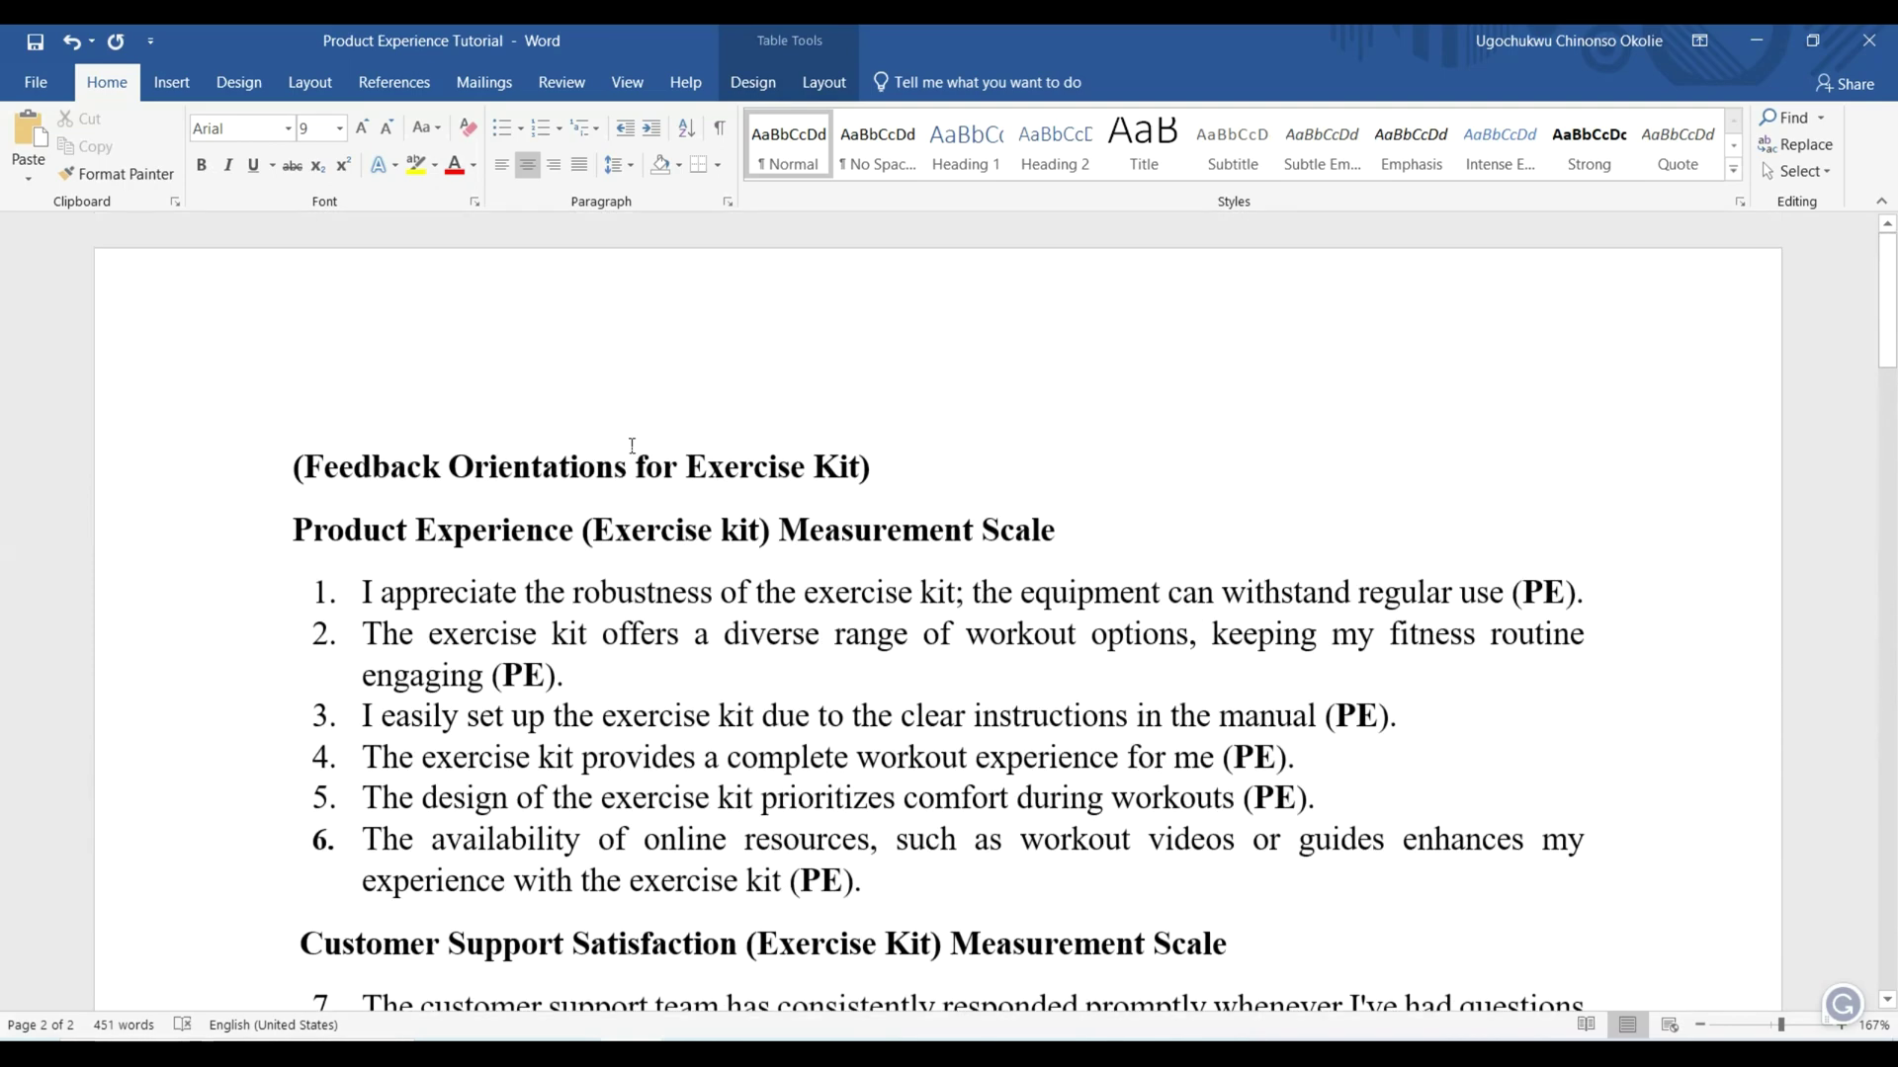
{"action": "scroll", "coordinate": [633, 446], "scroll_direction": "down", "scroll_amount": 5}
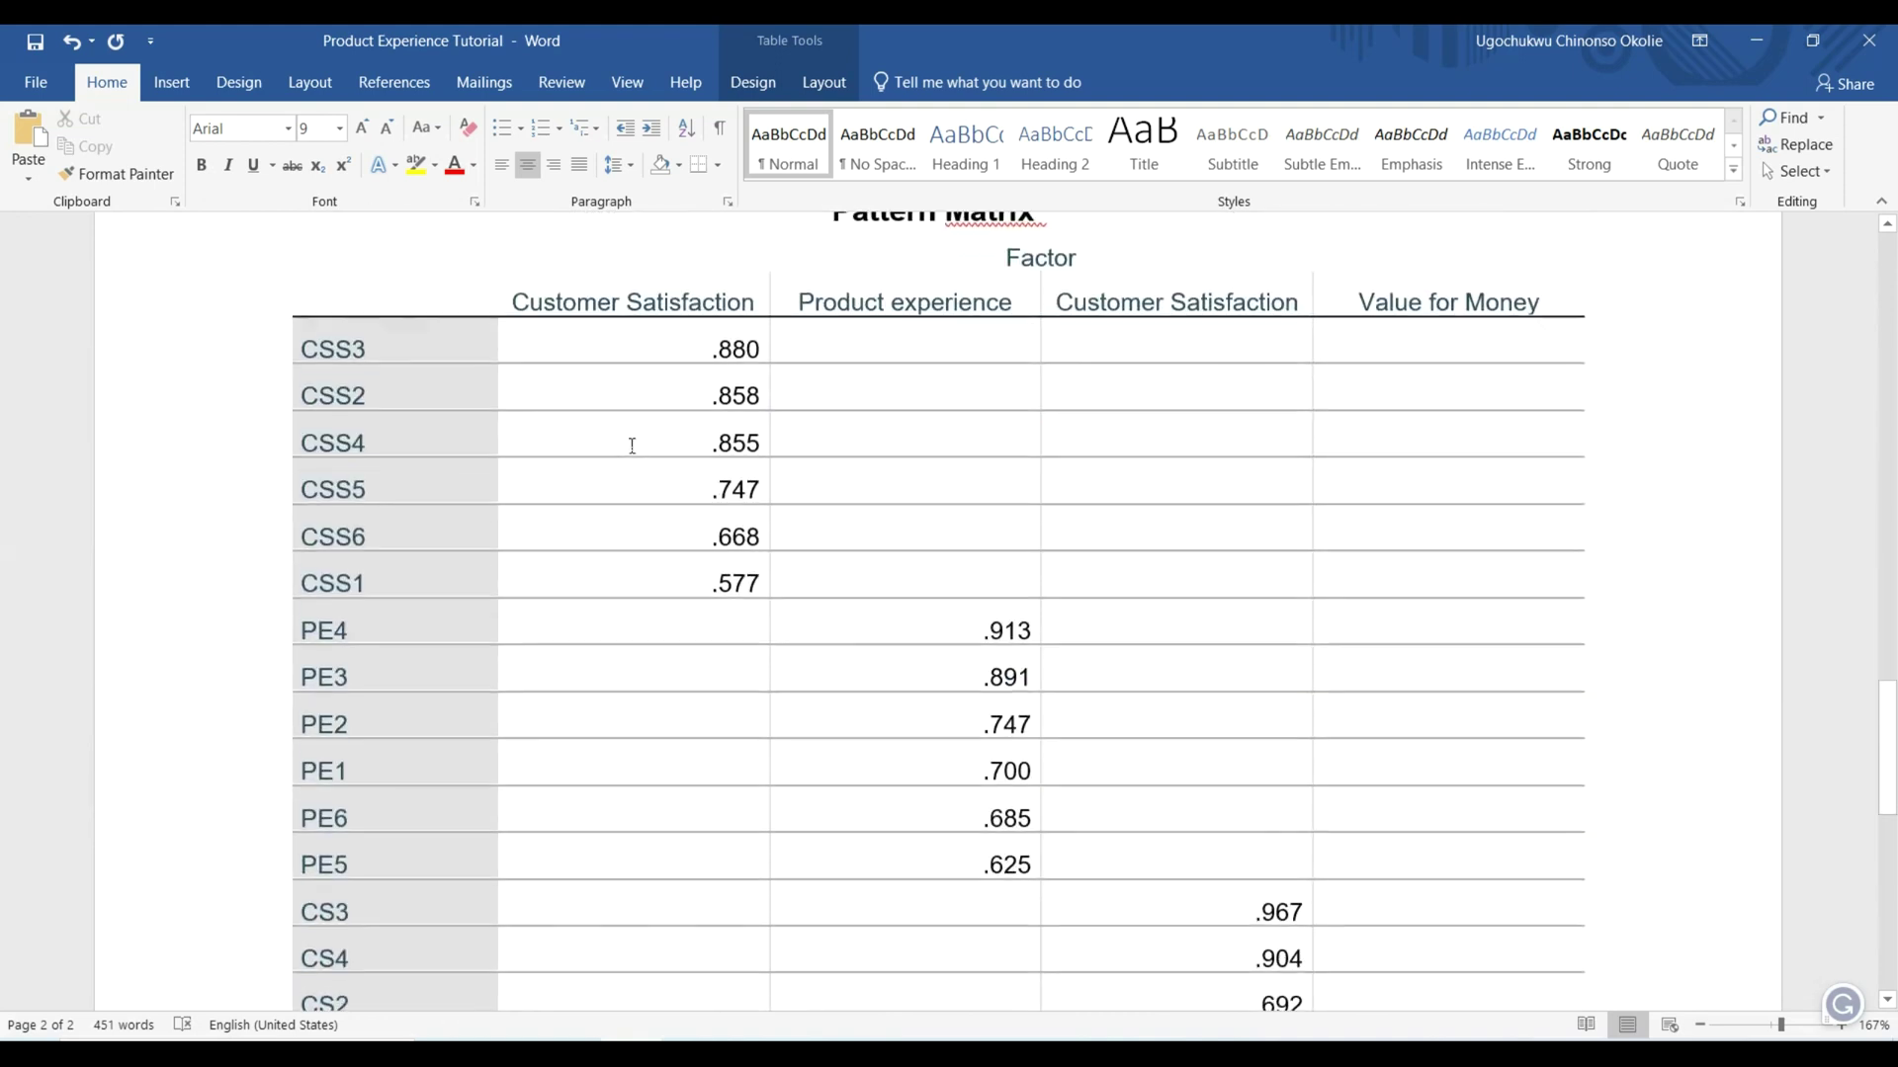
{"action": "type", "text": "Support"}
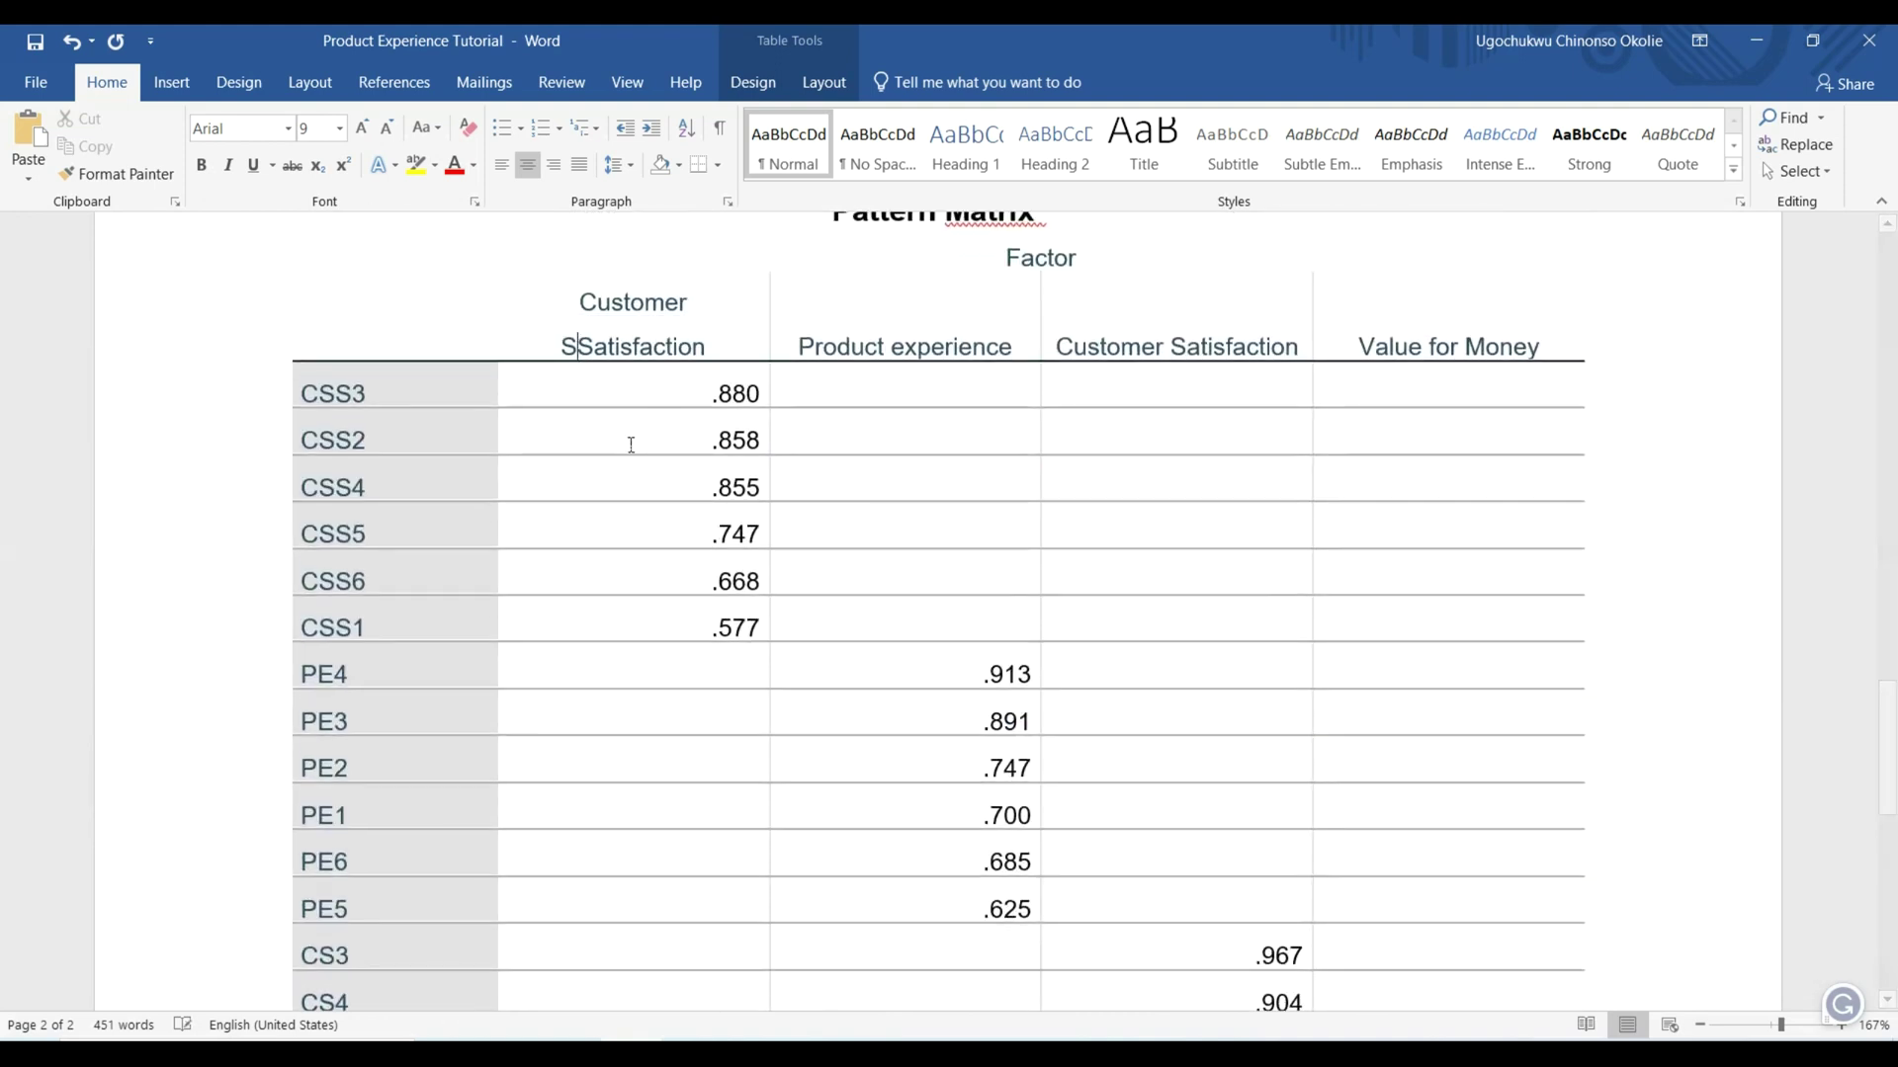